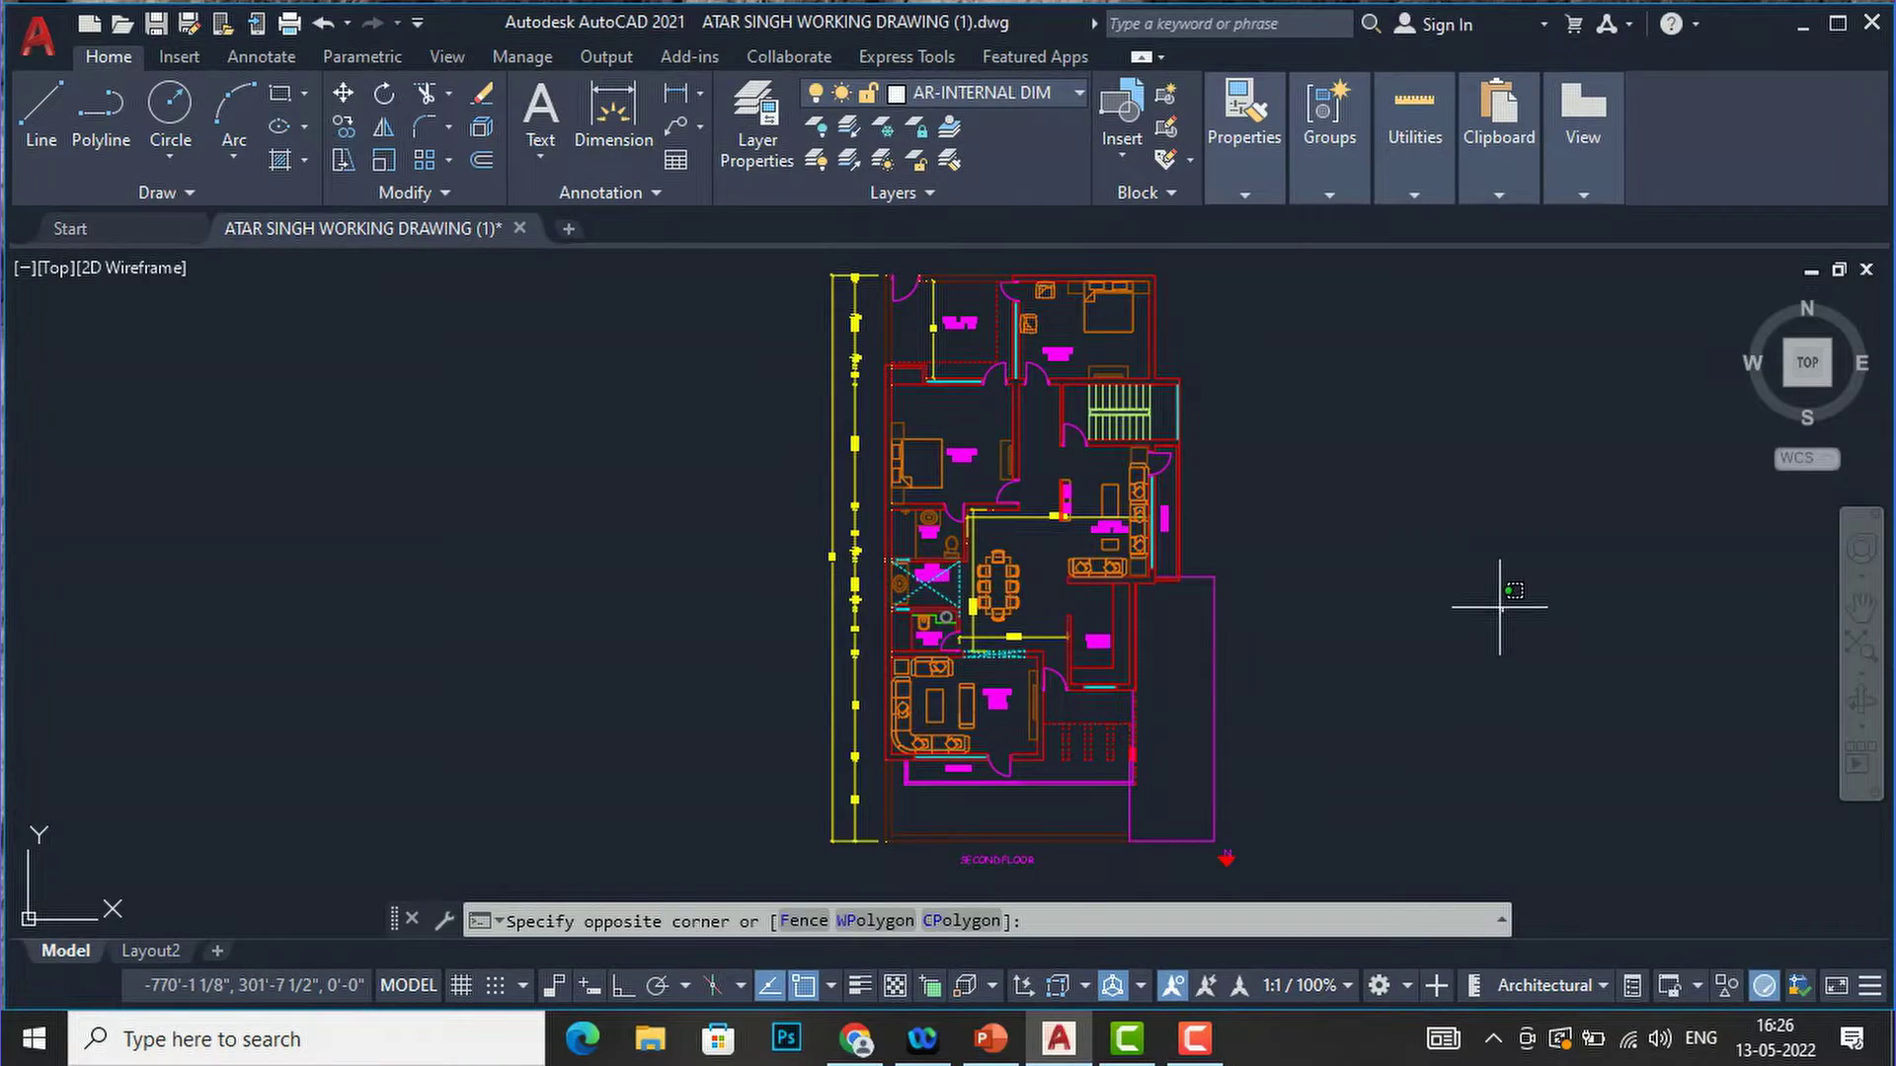
- Switch from the AutoCAD floor plan to the Design Center PowerPoint slides
left_click(1348, 647)
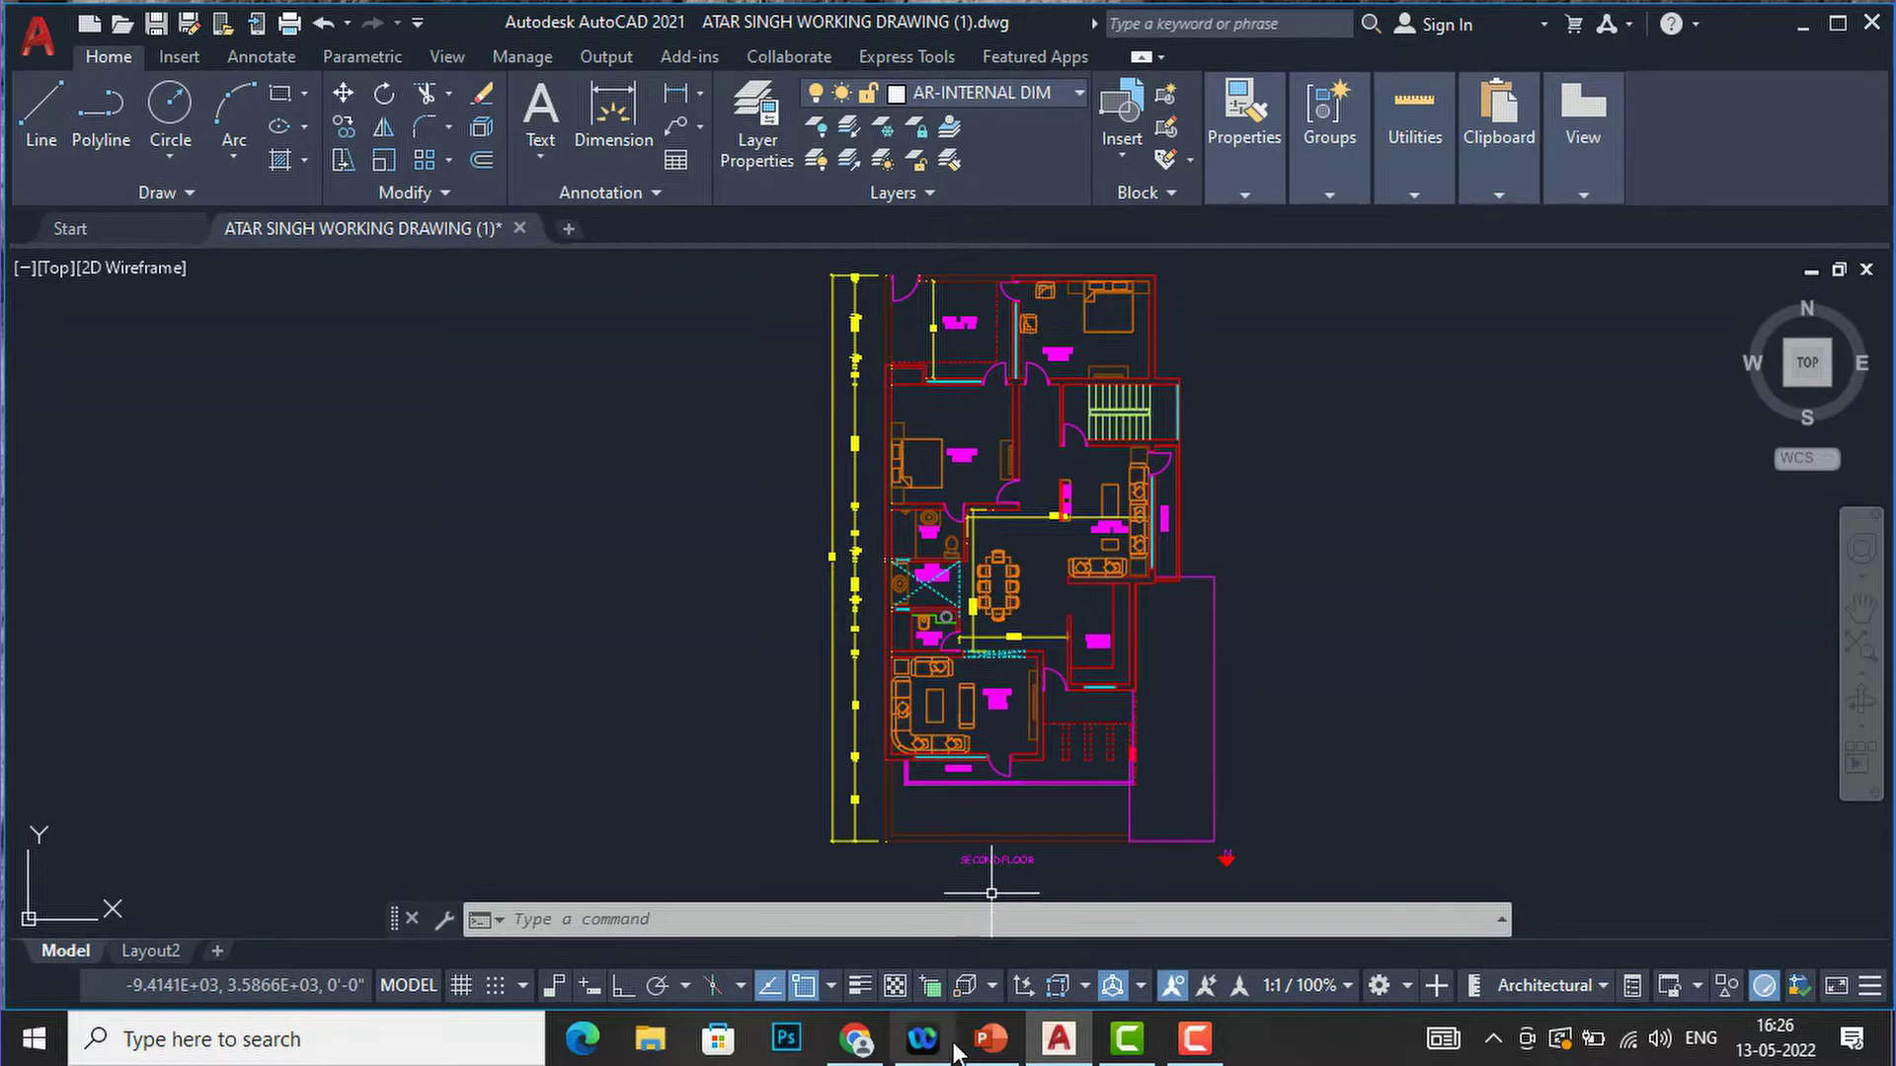
left_click(988, 1042)
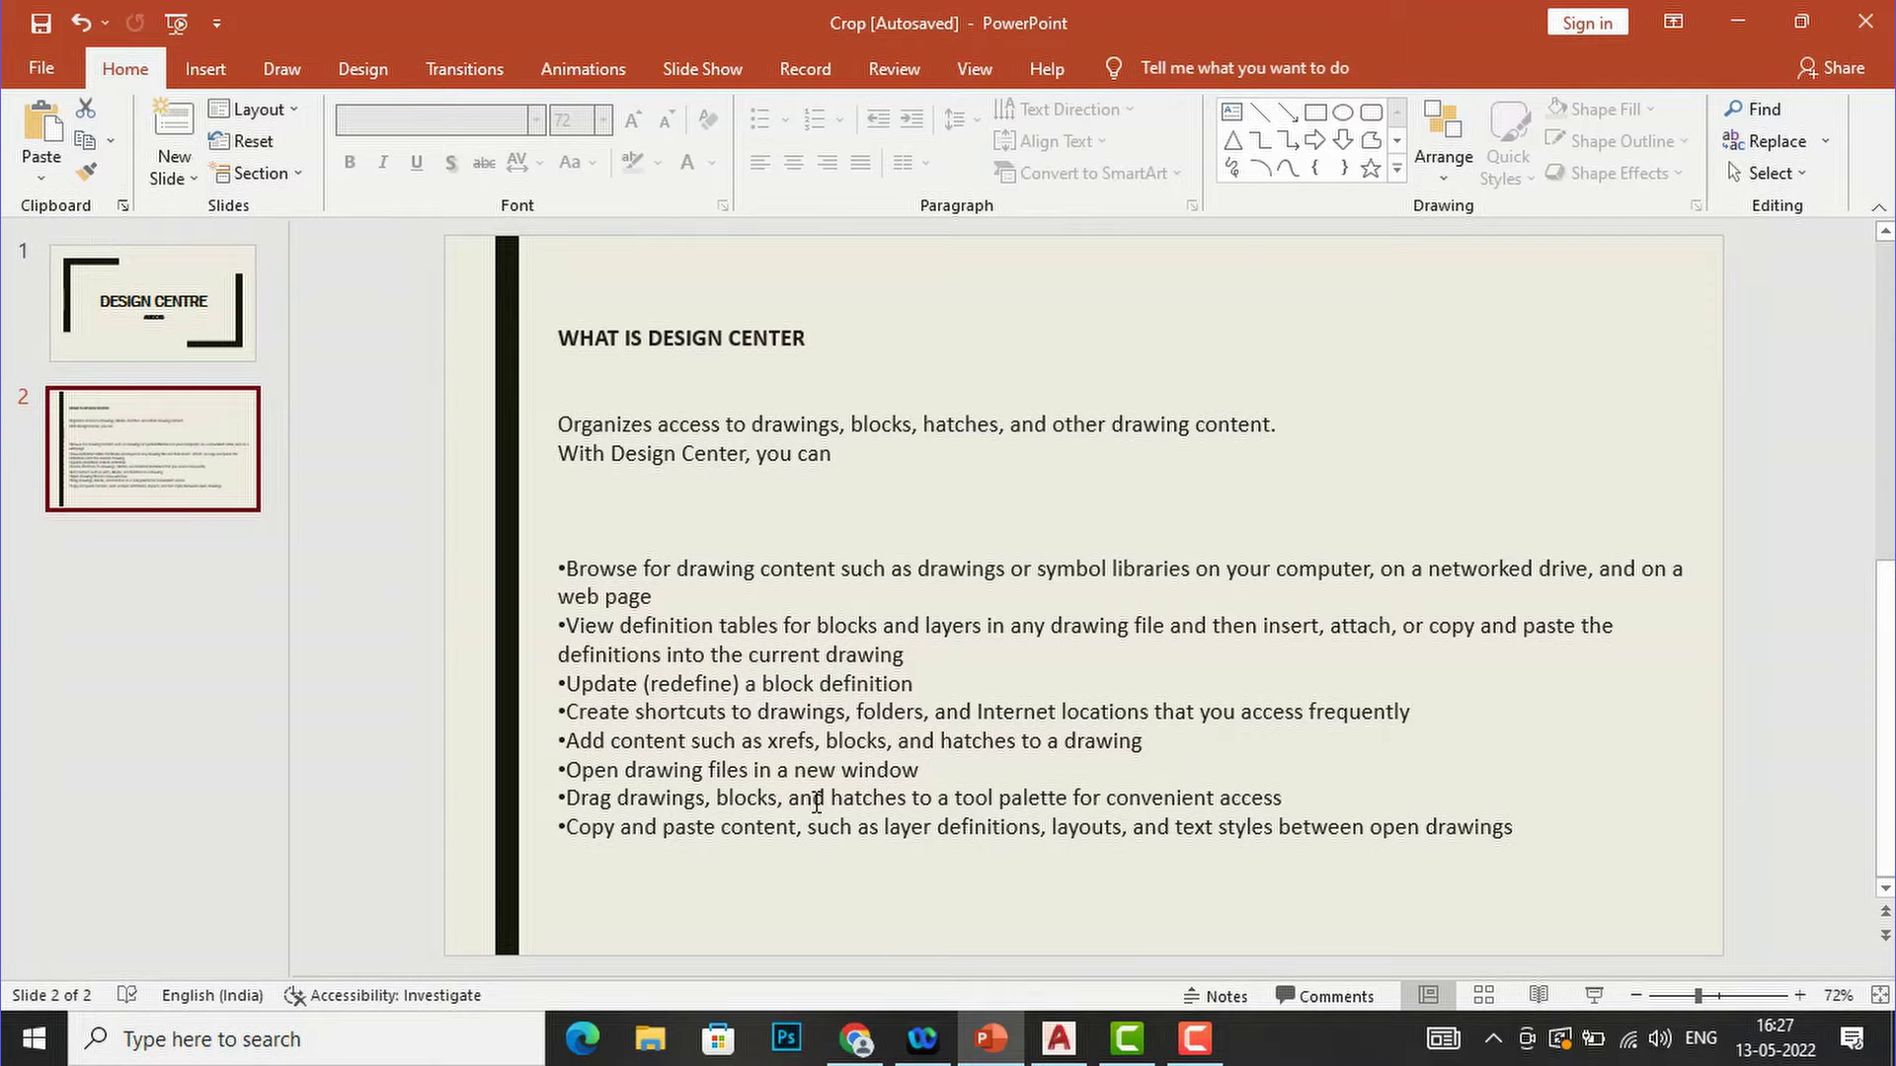
- Return from the 'WHAT IS DESIGN CENTER' slide to the AutoCAD floor-plan window
left_click(1062, 1039)
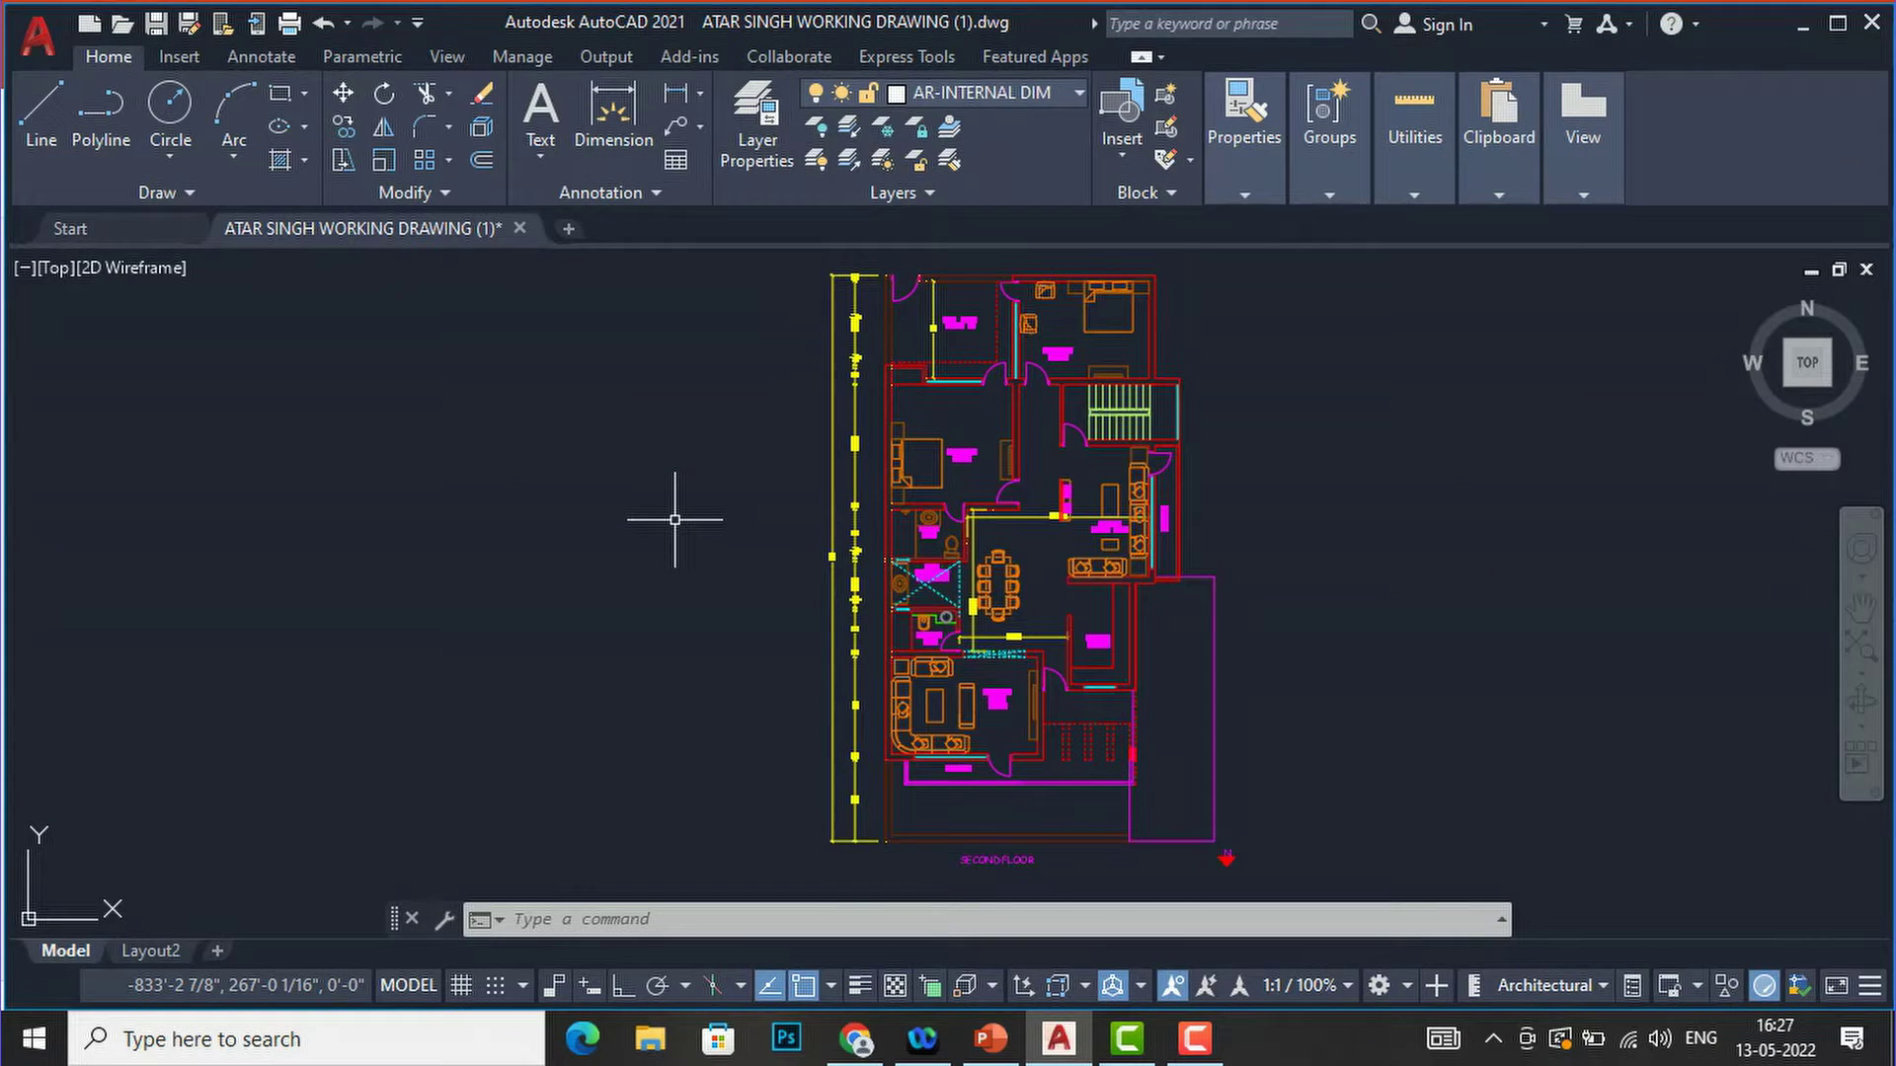
- Start DesignCenter with the ADC (ADCENTER) command
type("A")
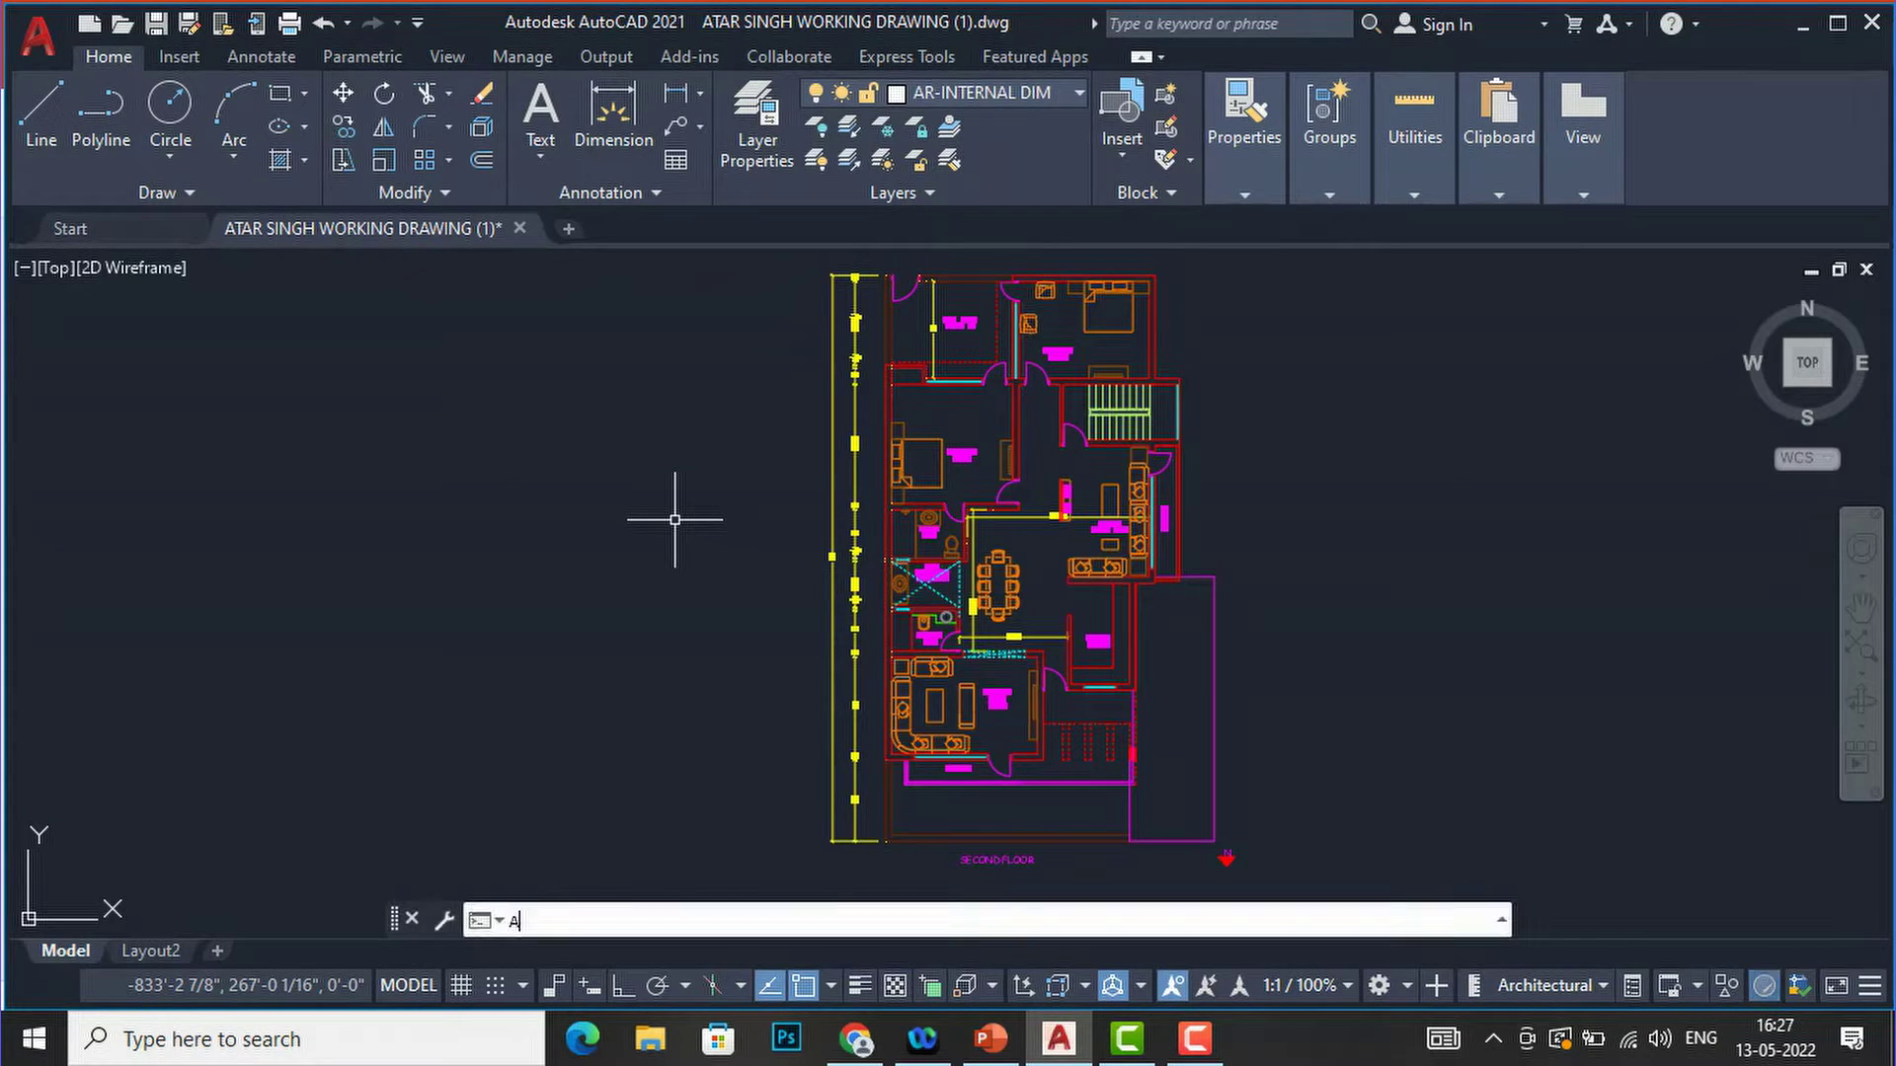
type("DC")
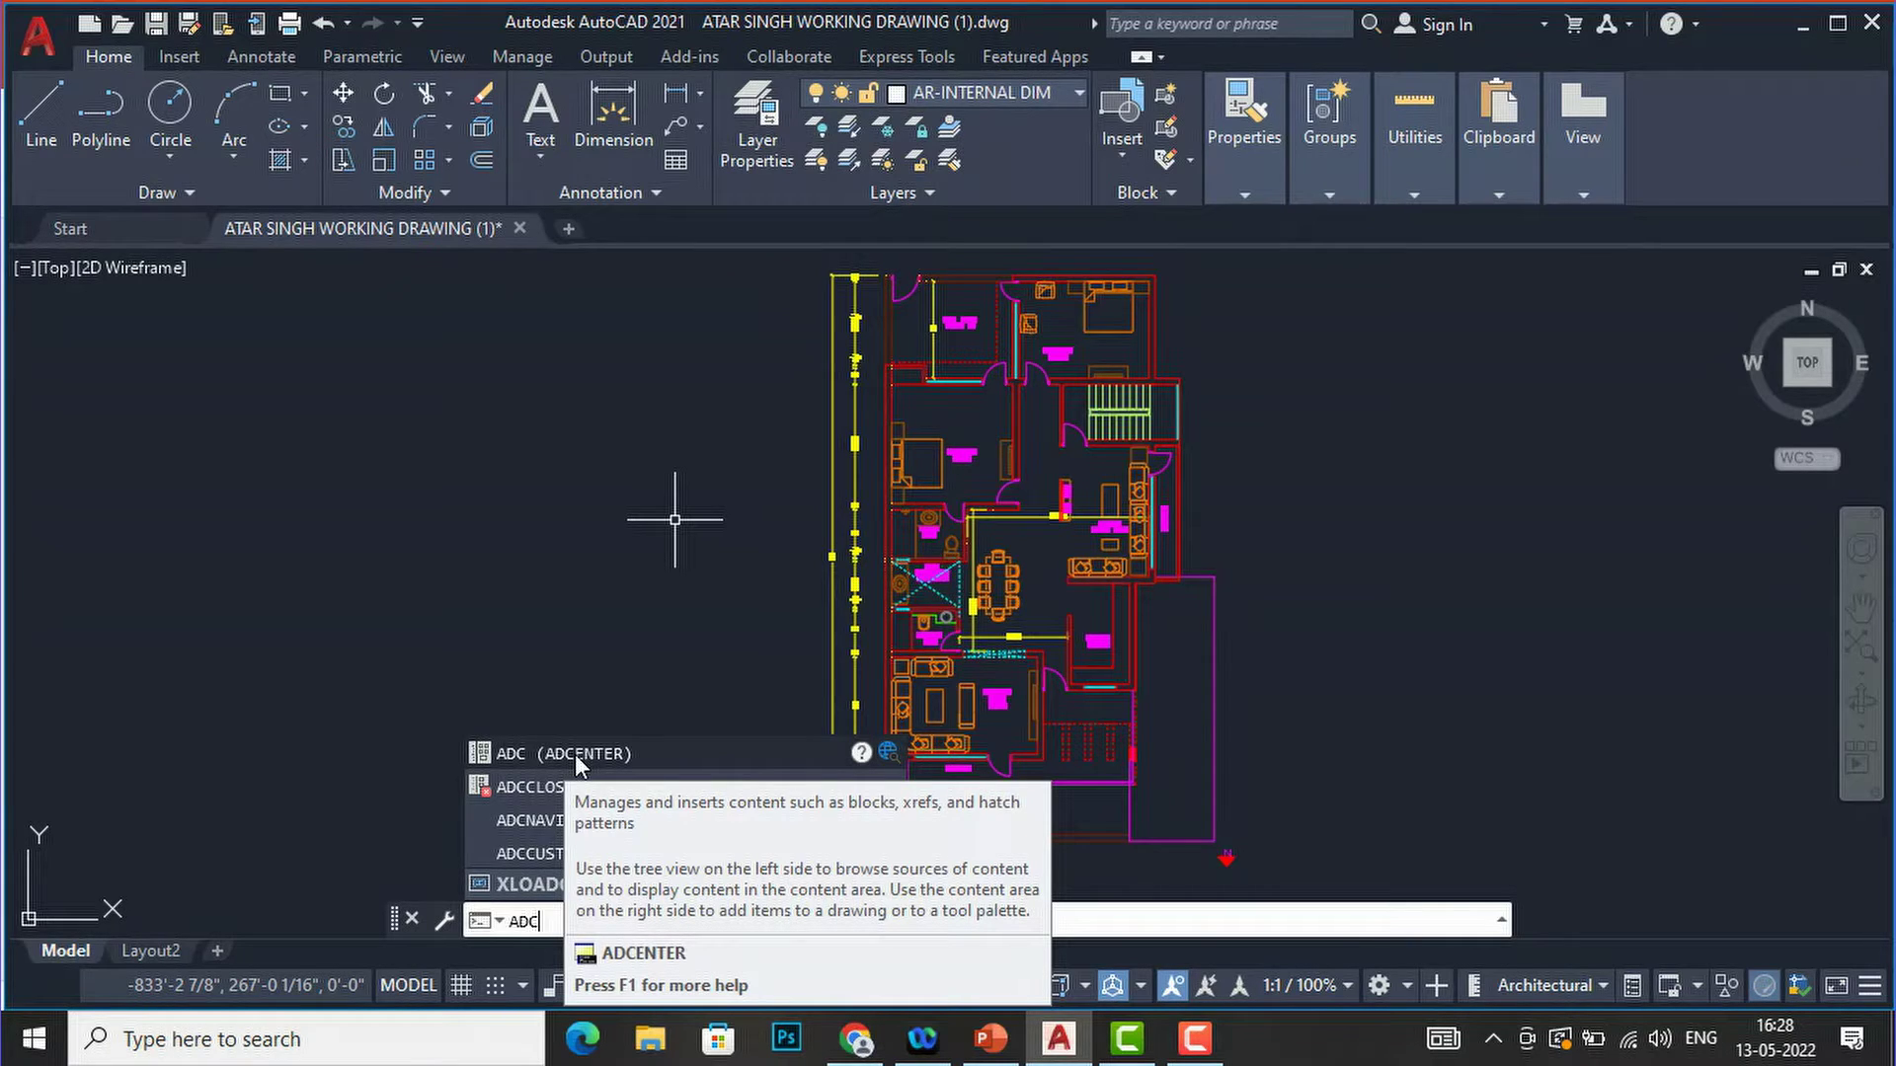
left_click(577, 757)
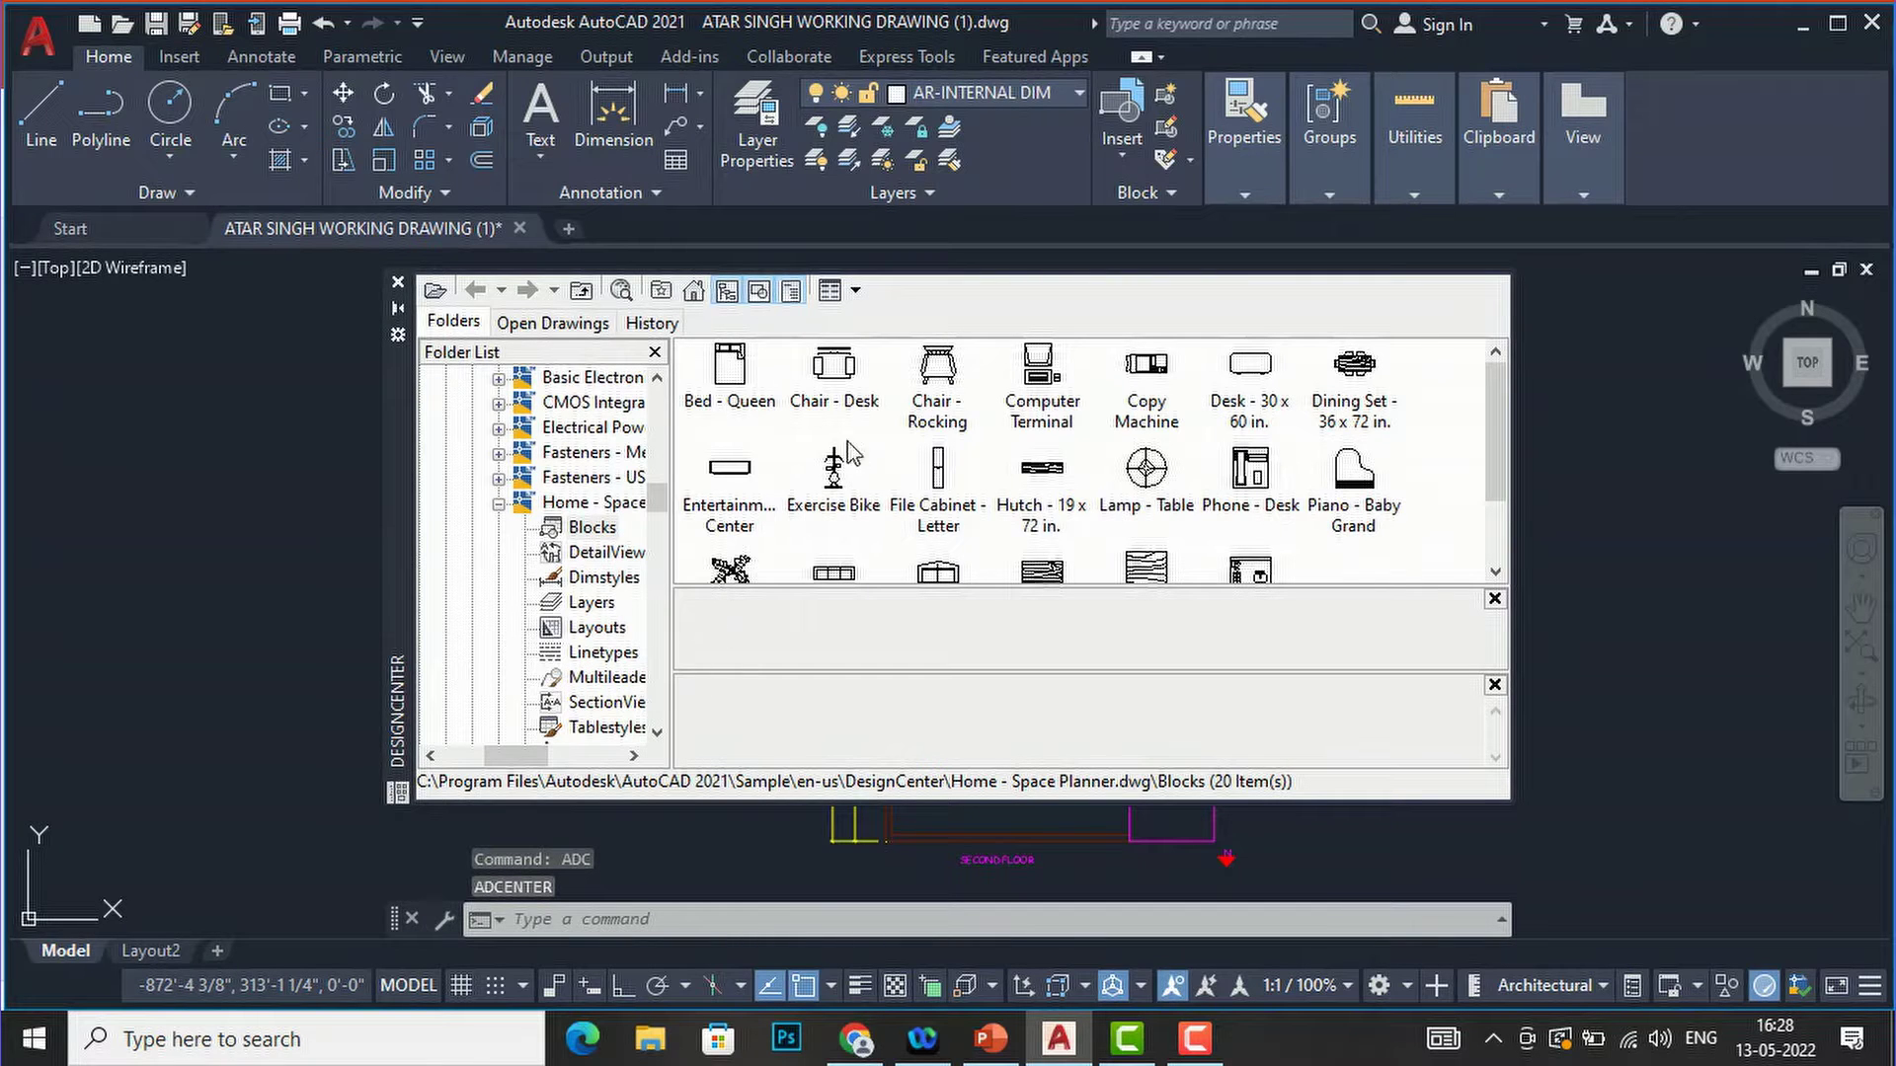
- Jump DesignCenter Home to the AutoCAD 2021 Sample folder, then close the palette
scroll(565, 484, "up", 1)
scroll(565, 488, "up", 20)
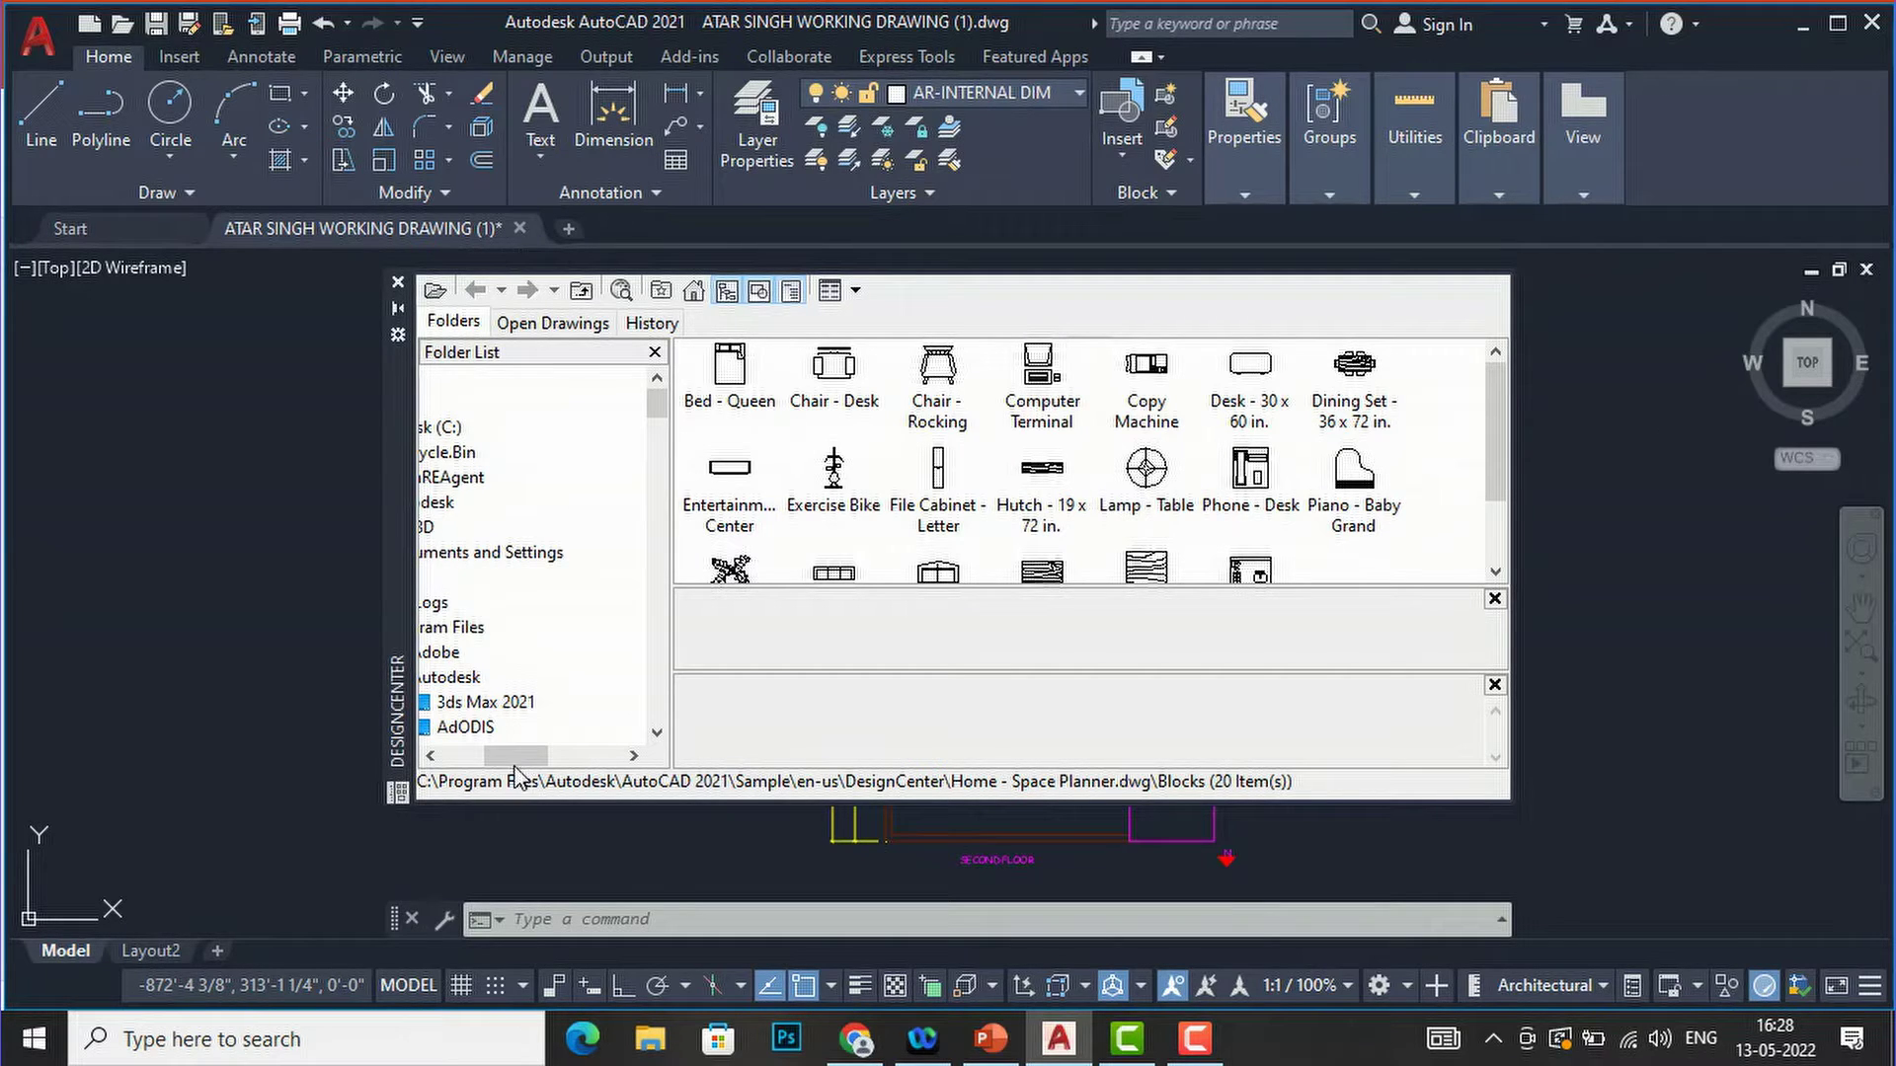
left_click_drag(509, 764, 381, 757)
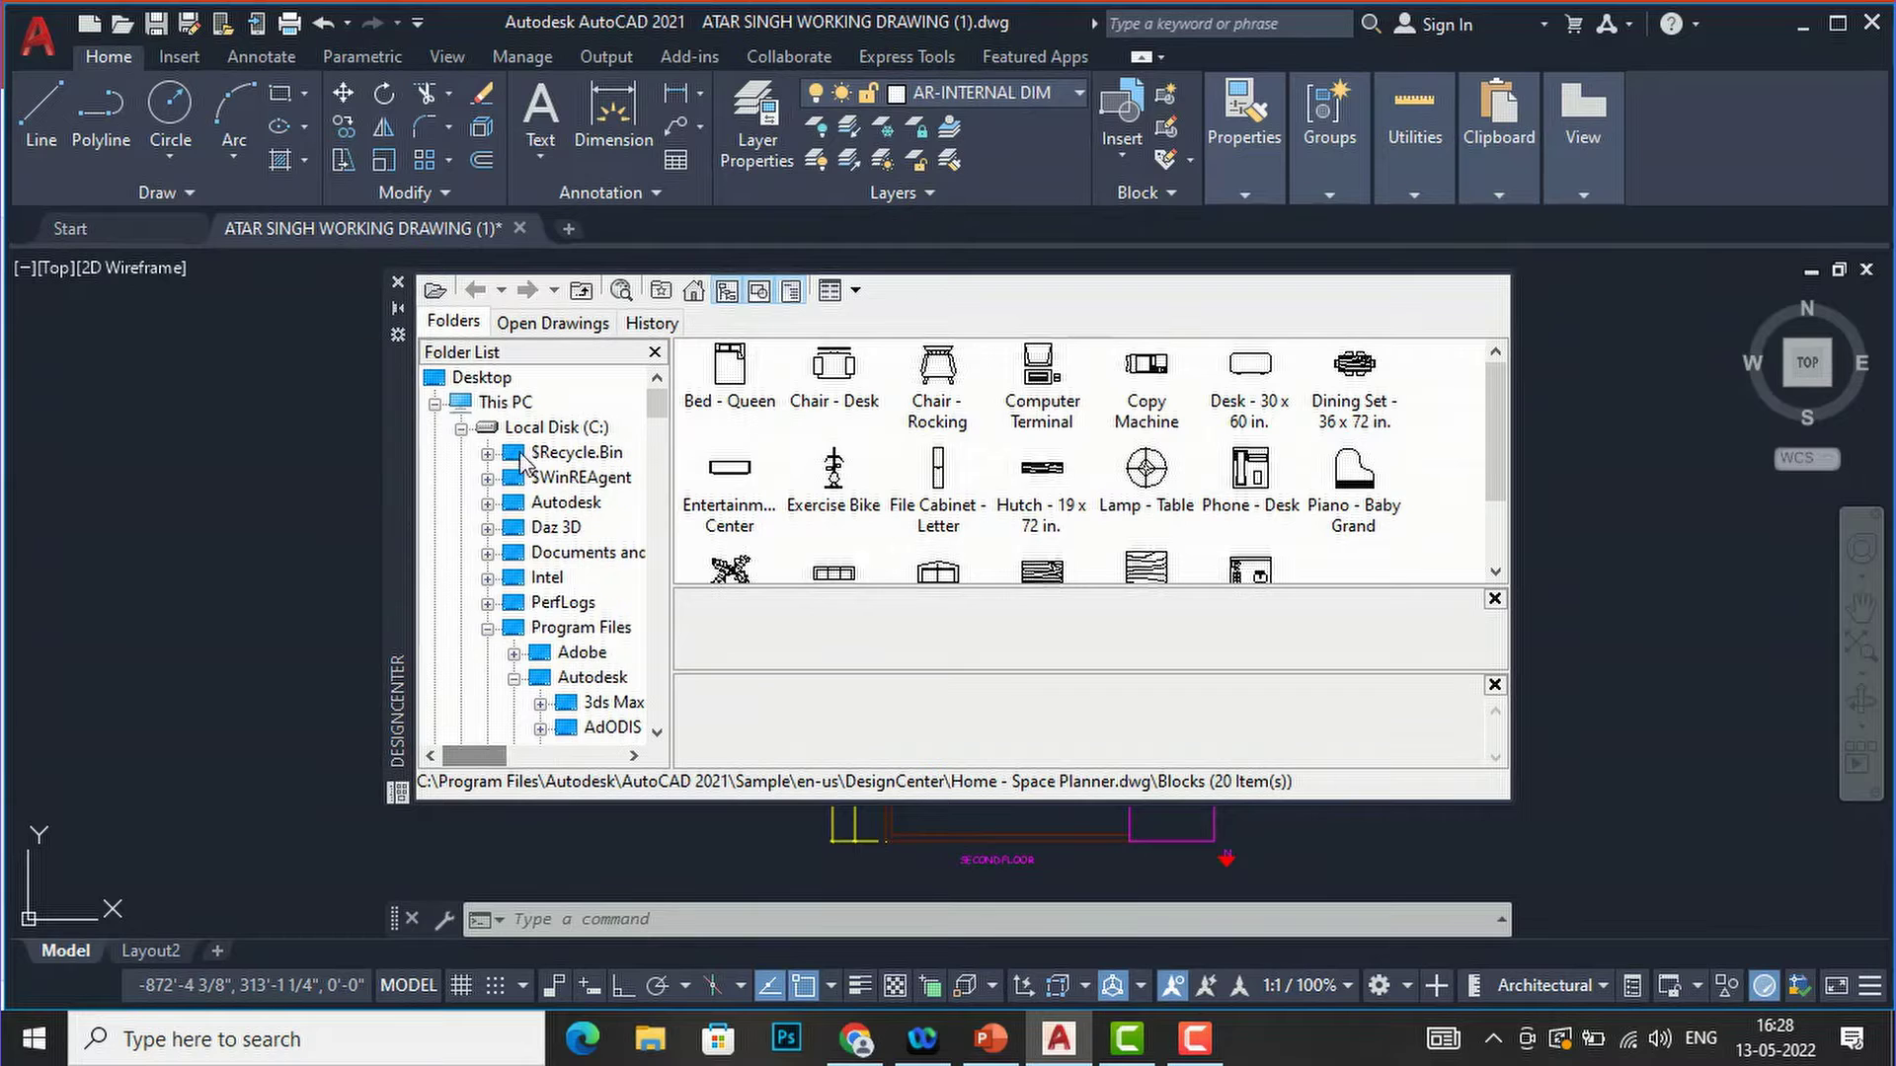
left_click(696, 292)
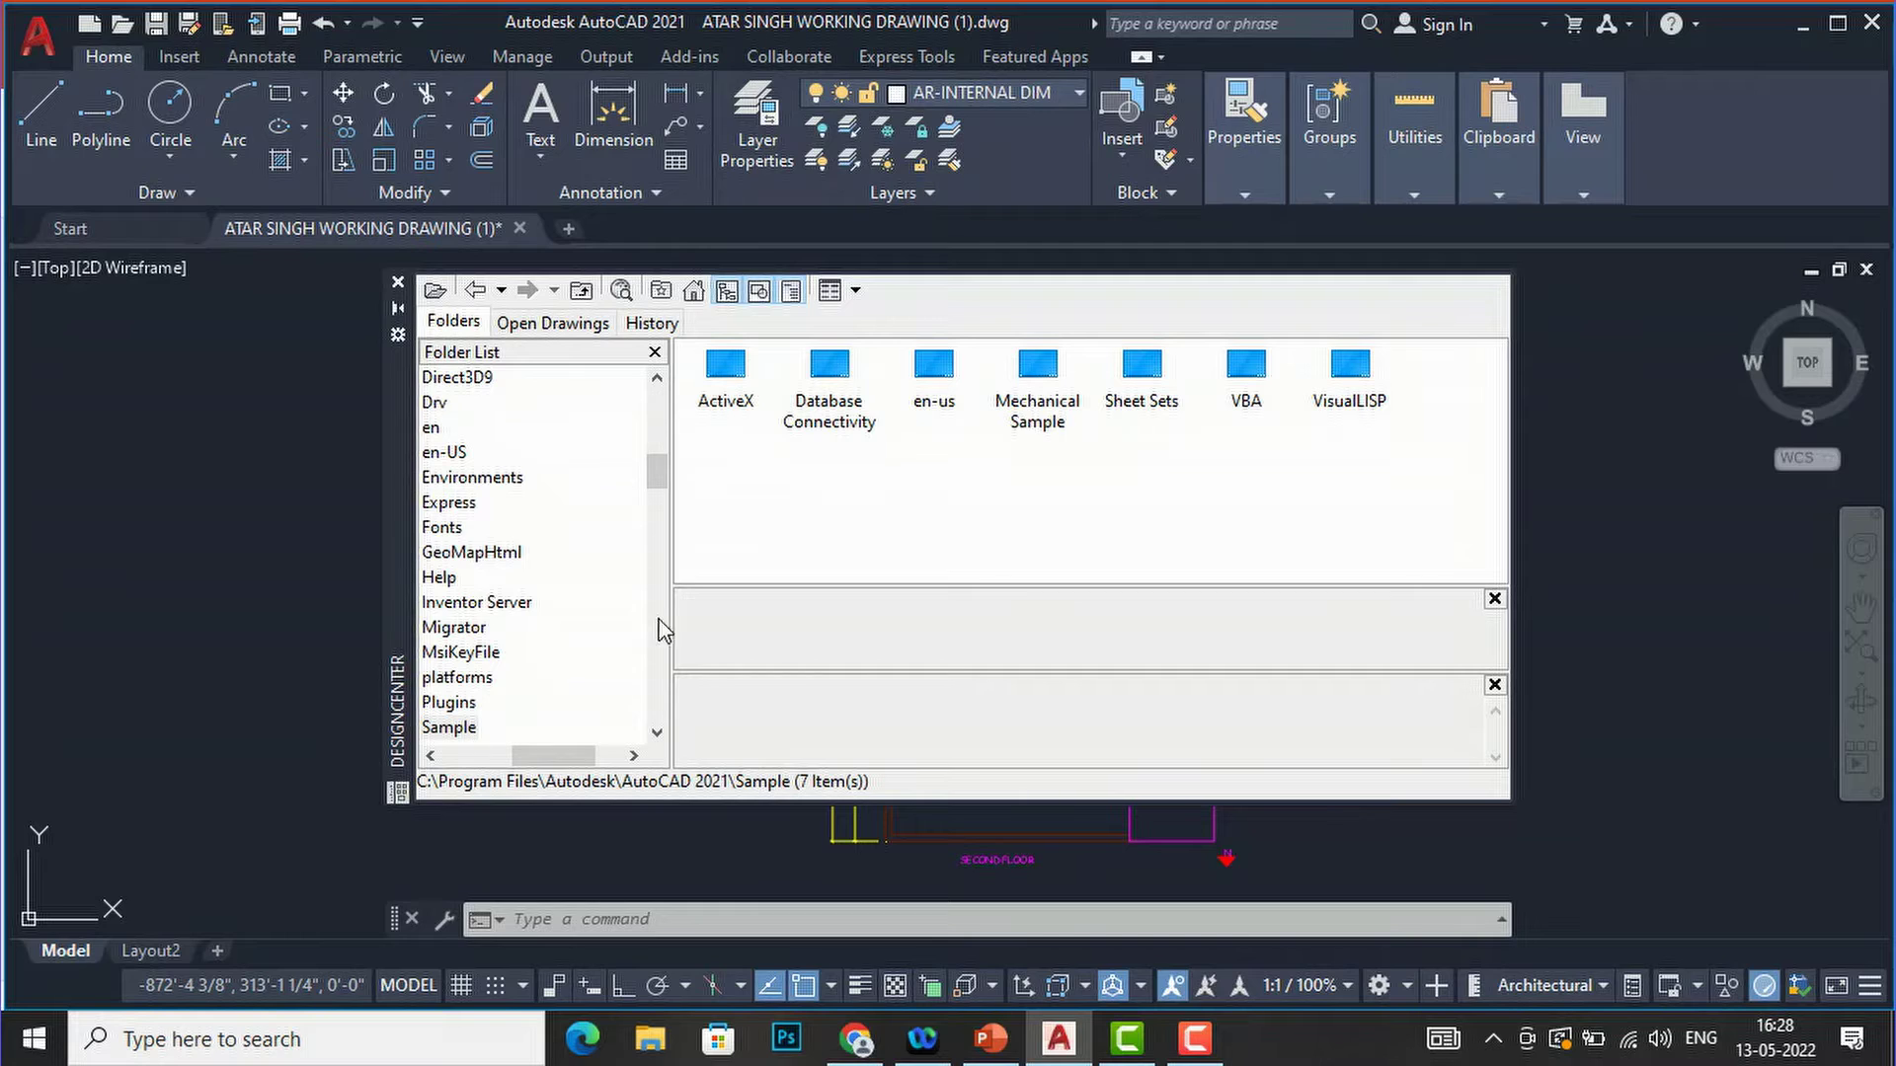
mouse_move(573, 750)
left_mouse_down()
mouse_move(478, 745)
mouse_move(559, 747)
left_mouse_up()
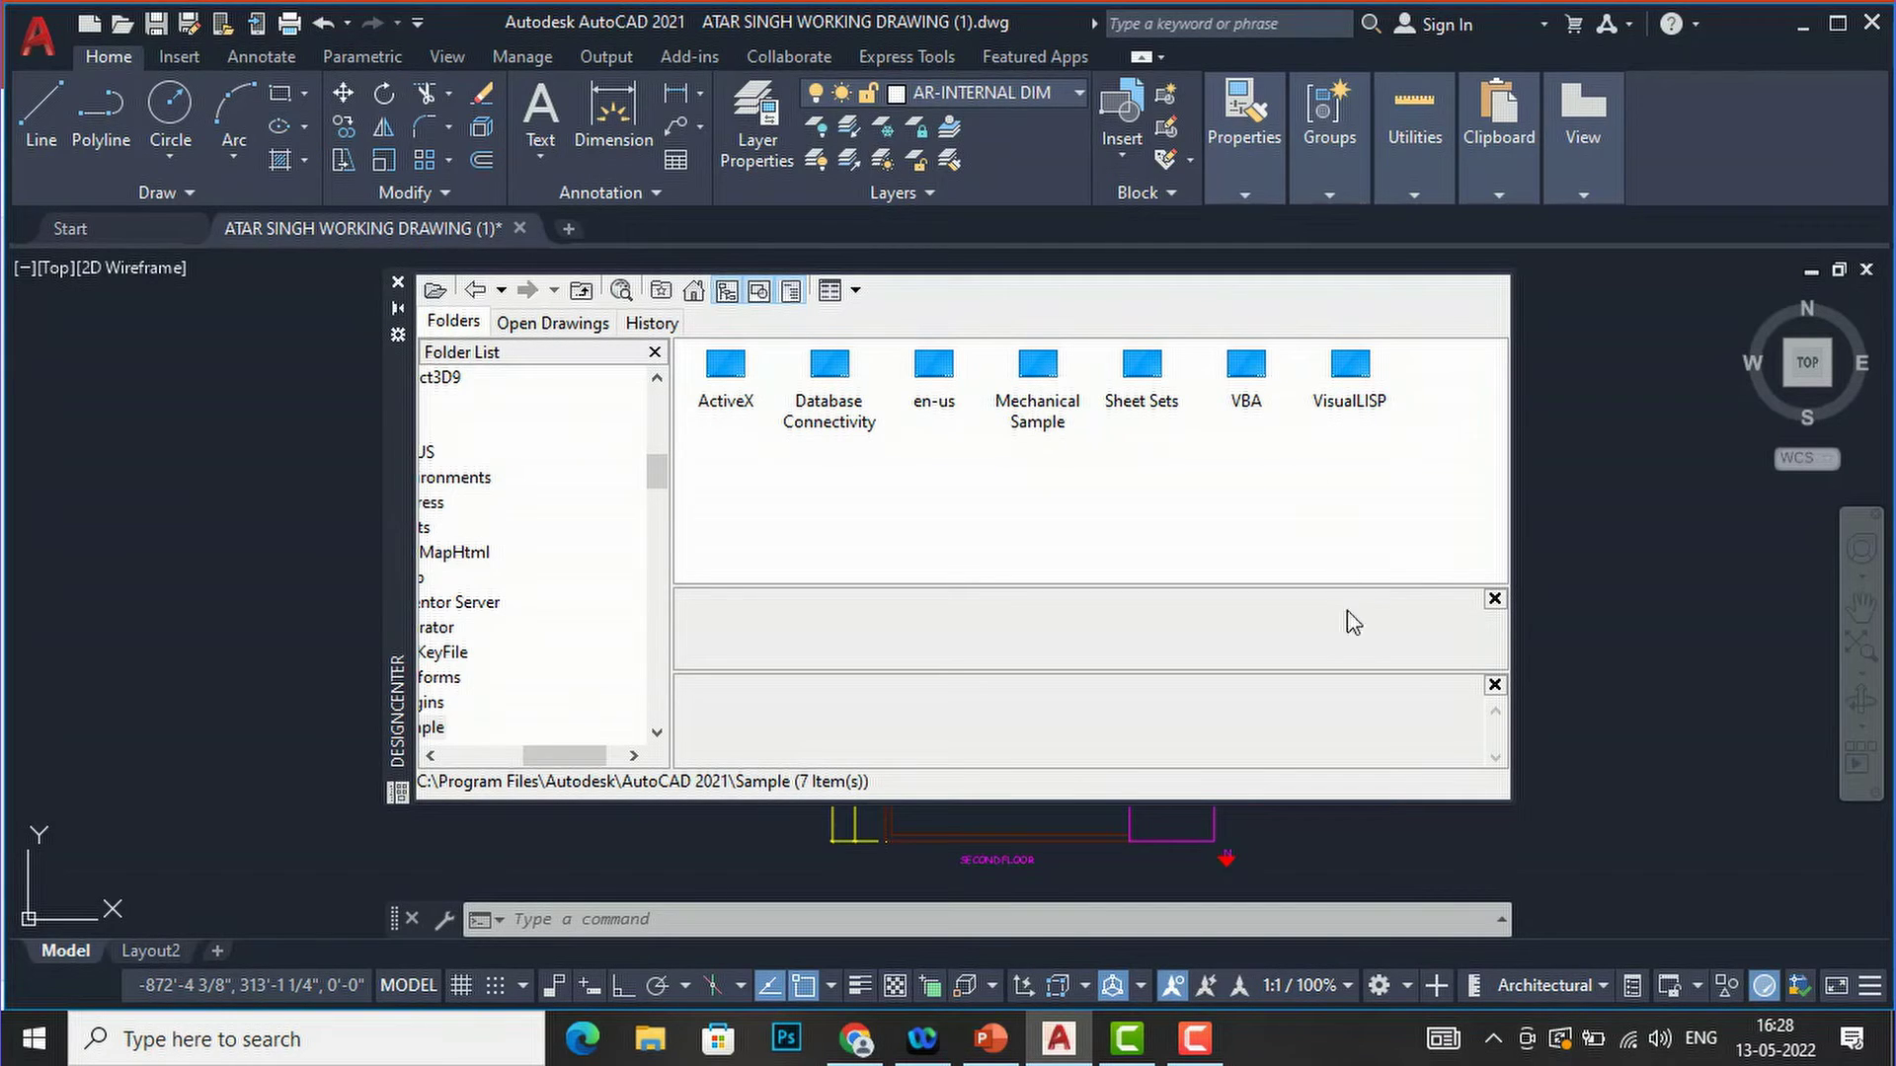
left_click(398, 286)
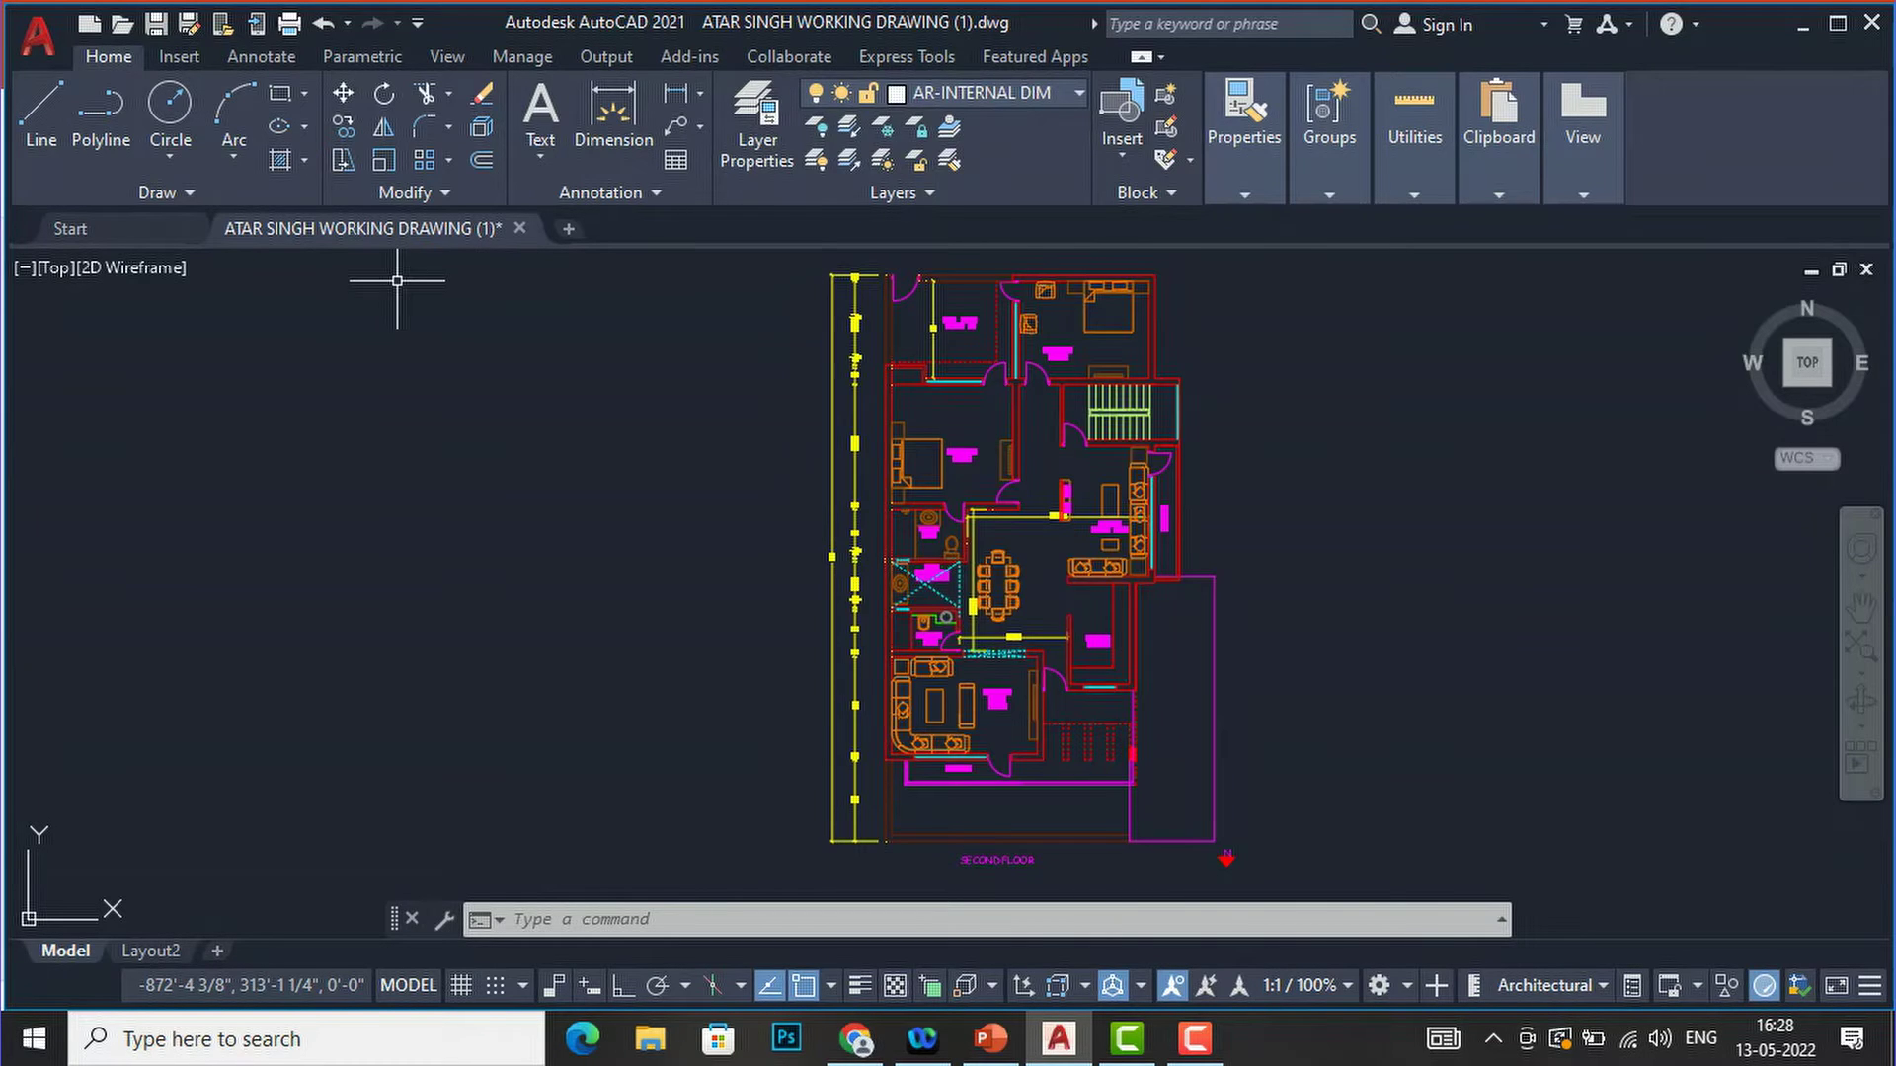
- Reopen DesignCenter from View > Palettes and browse to Sample\en-us\DesignCenter's 16 drawings
left_click(456, 62)
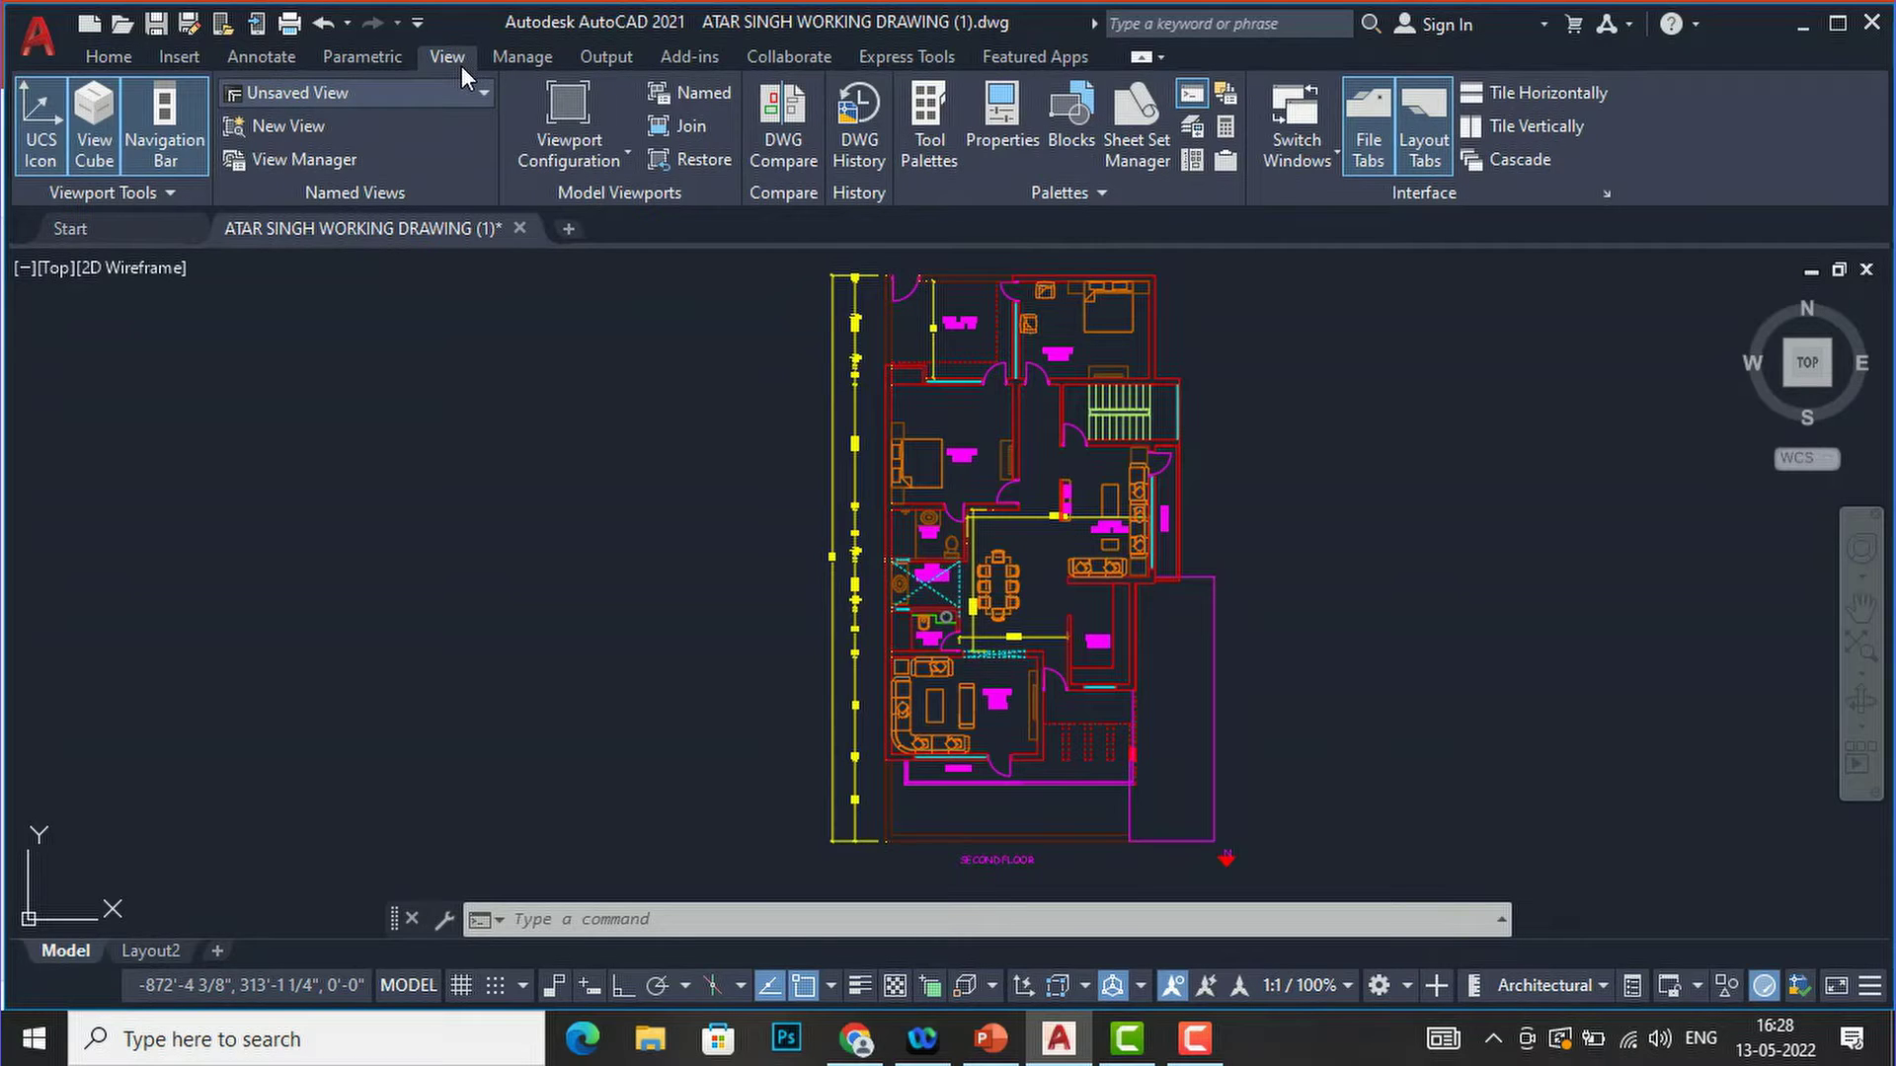
left_click(1200, 163)
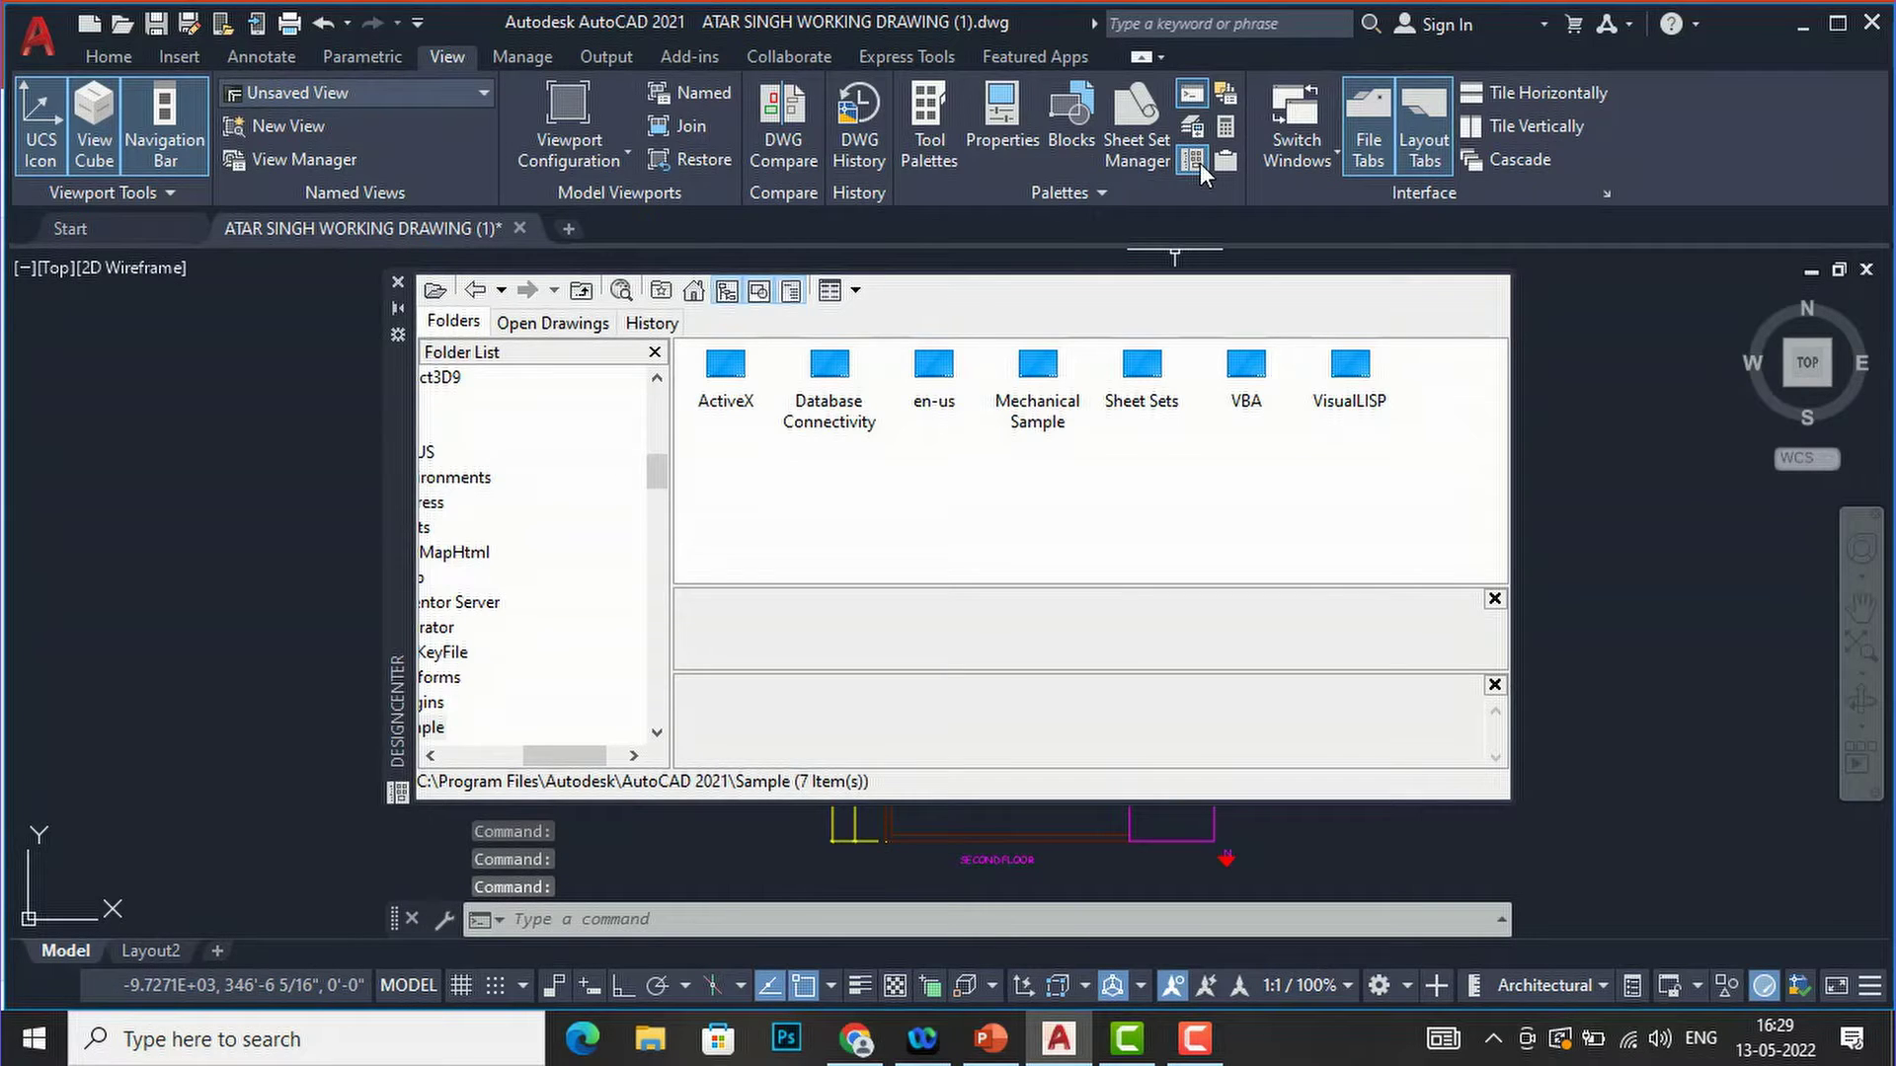
mouse_move(583, 762)
left_mouse_down()
mouse_move(464, 758)
mouse_move(611, 762)
left_mouse_up()
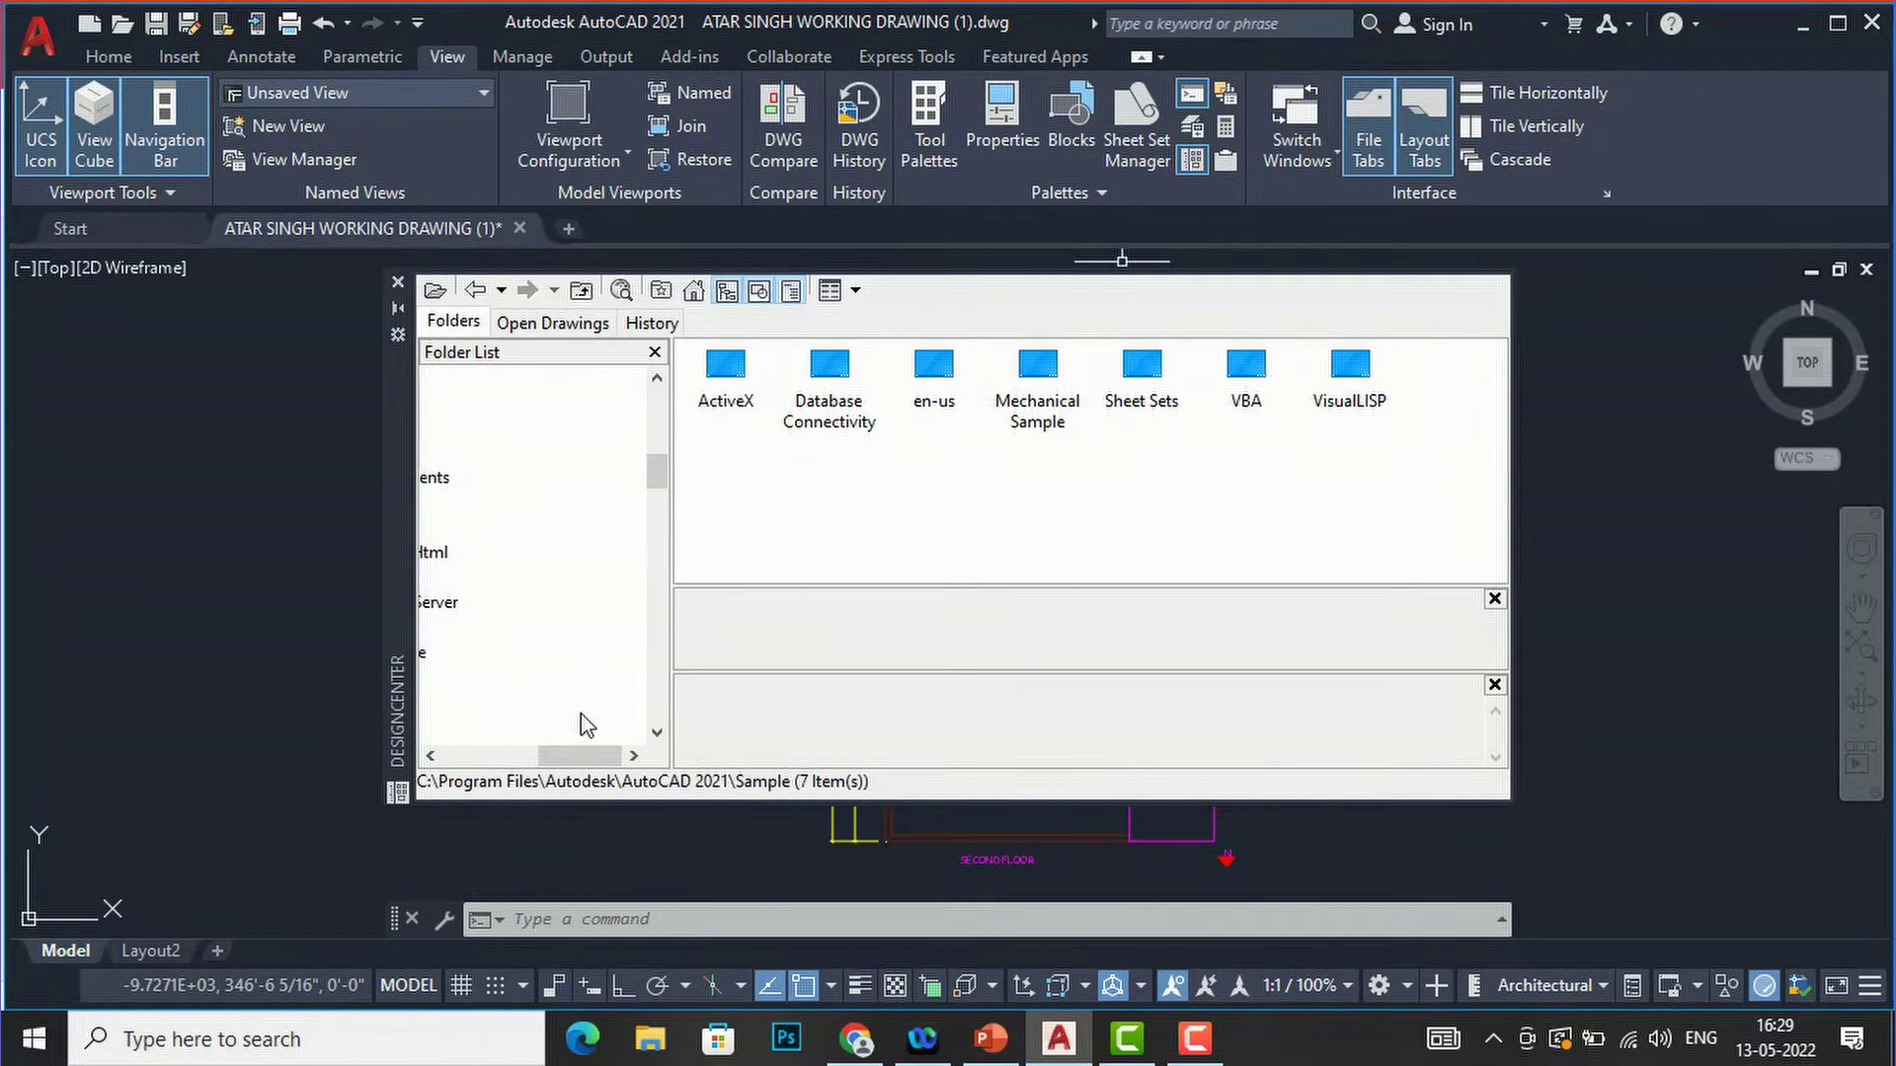
mouse_move(581, 752)
left_mouse_down()
mouse_move(481, 758)
mouse_move(559, 765)
left_mouse_up()
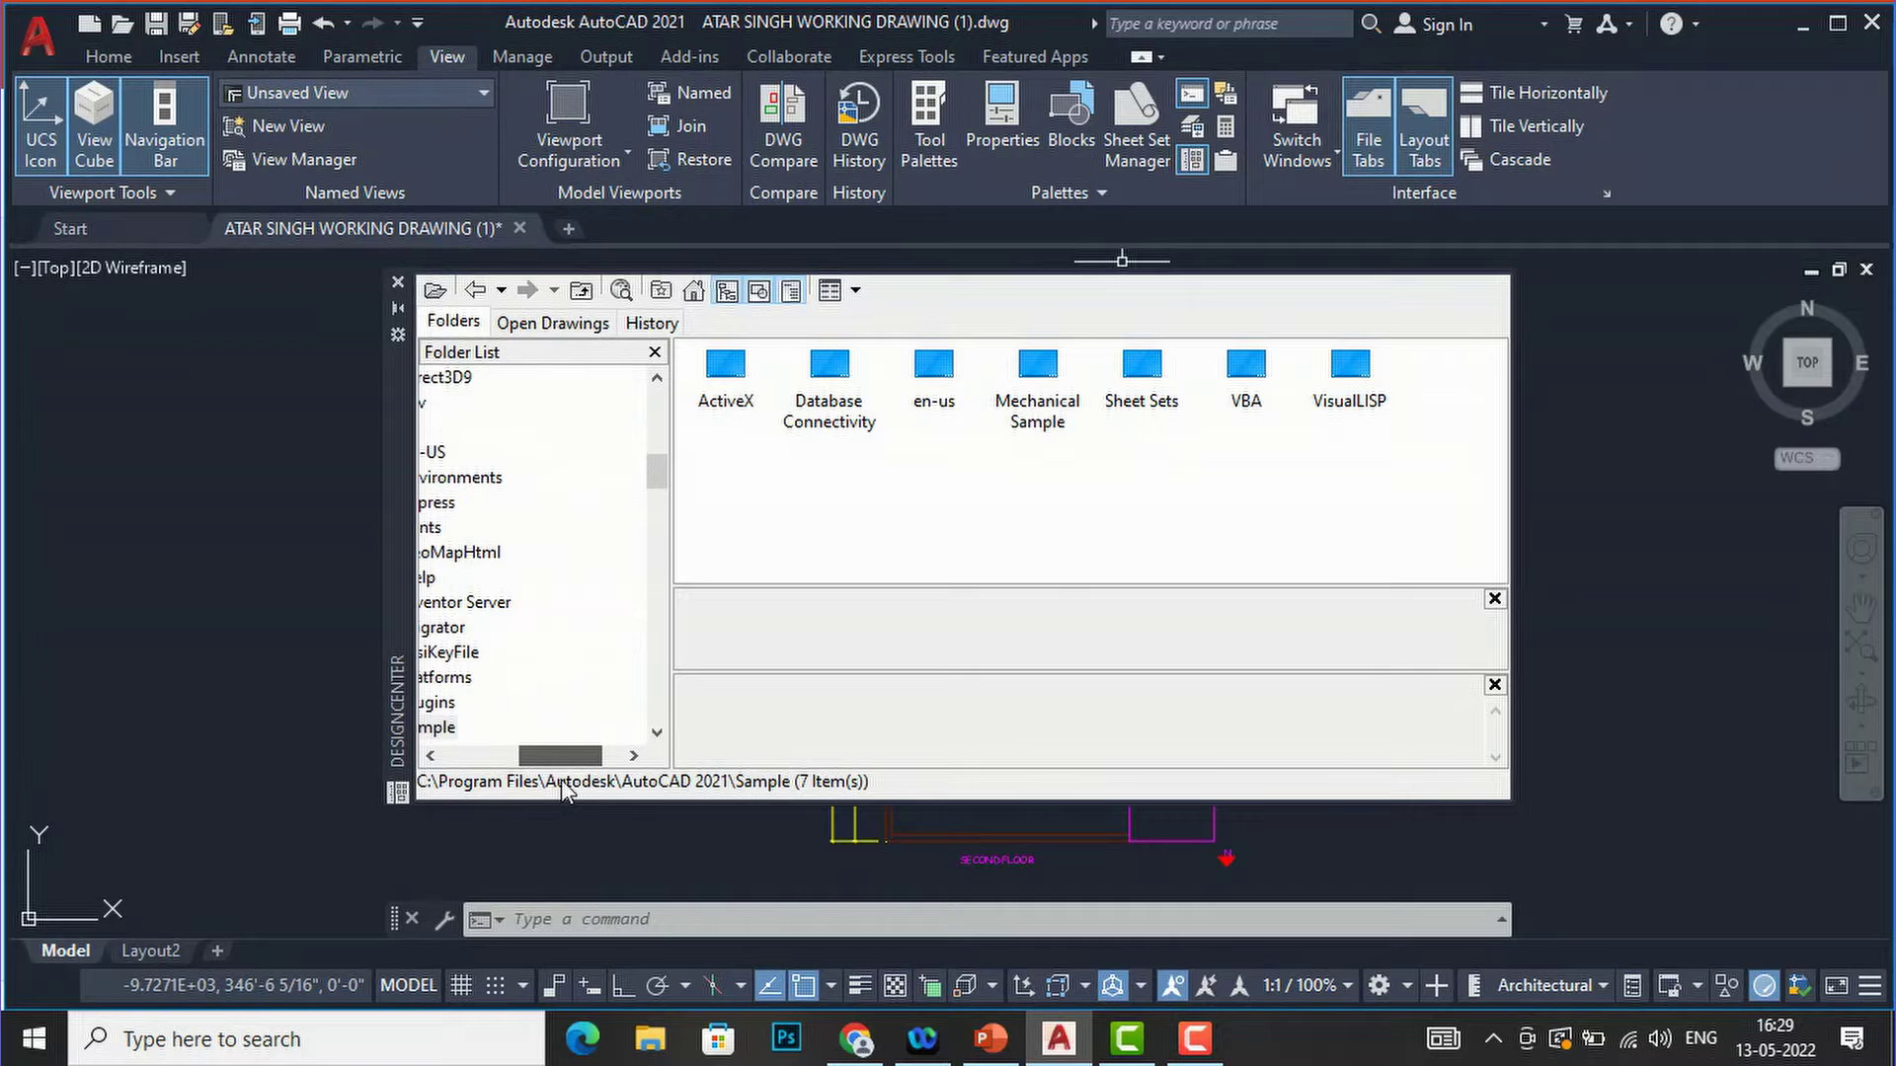
double_click(936, 375)
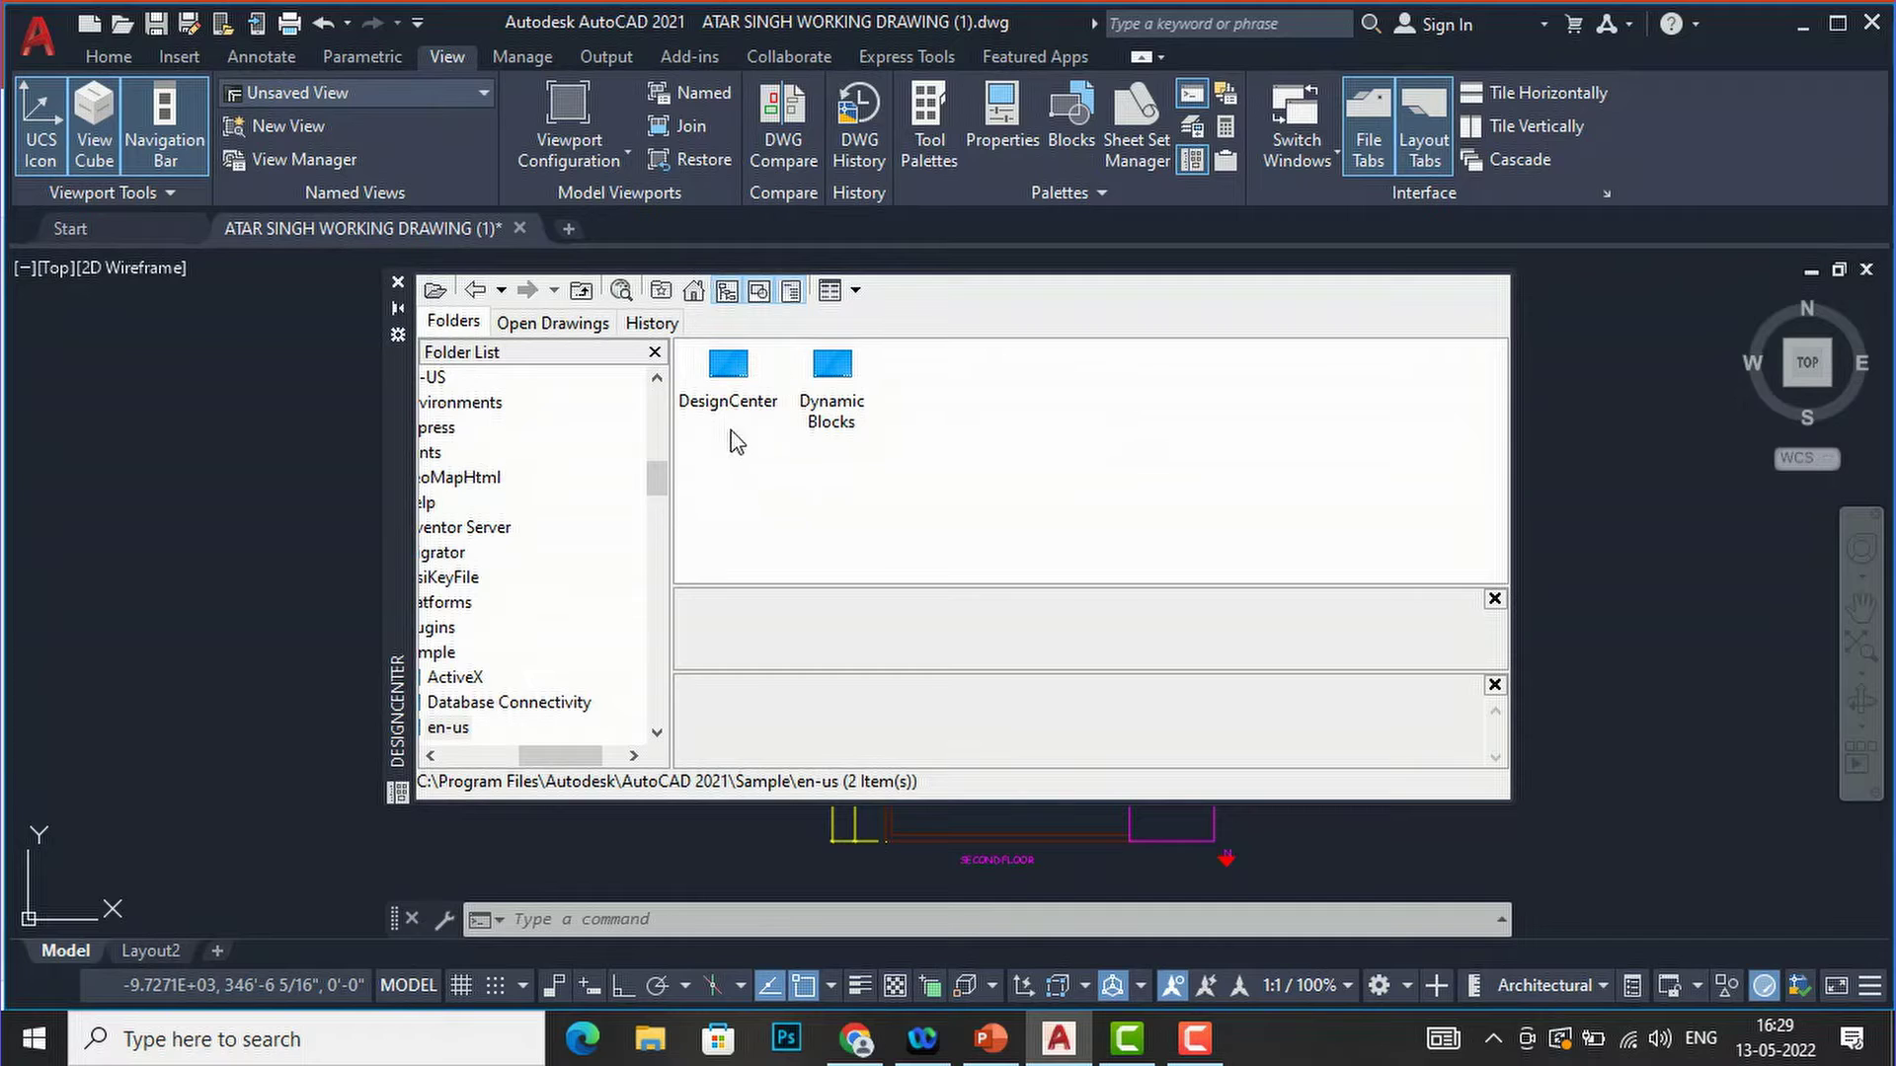
double_click(731, 373)
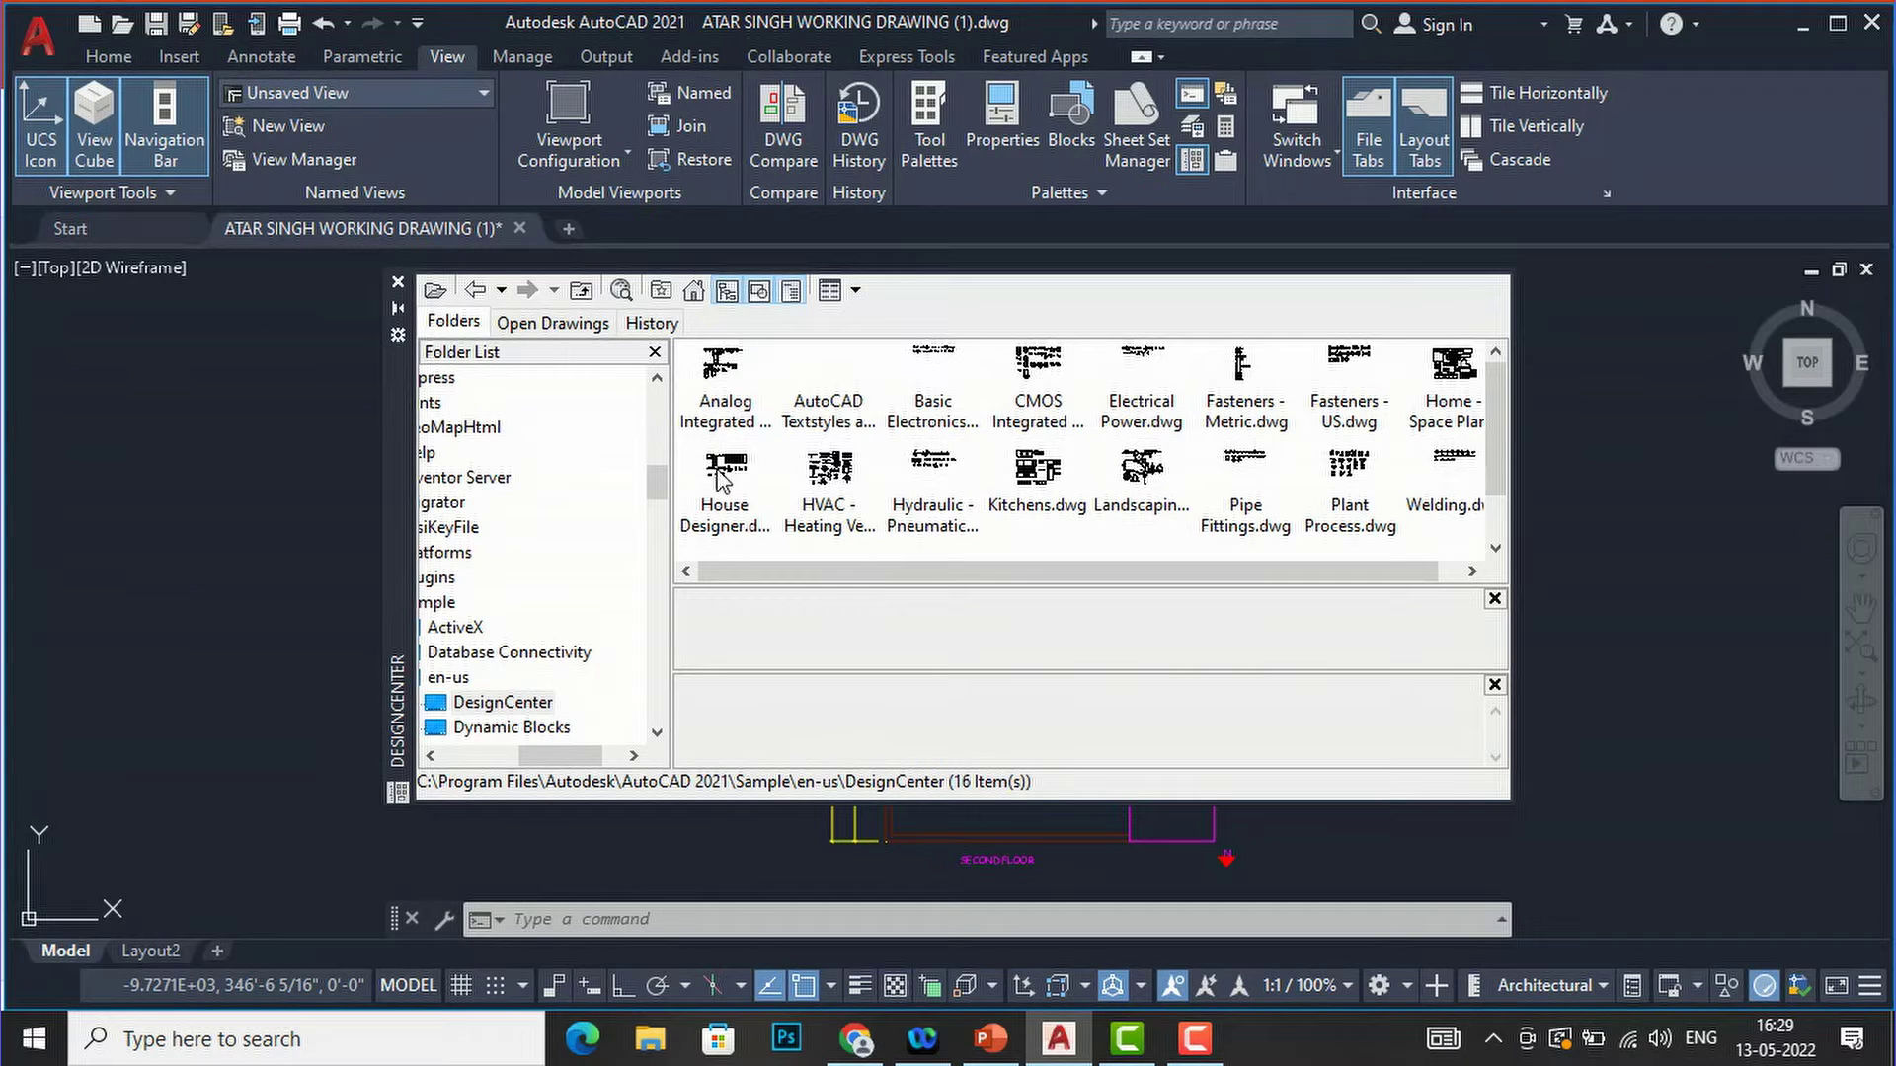
left_click_drag(1190, 572, 1281, 595)
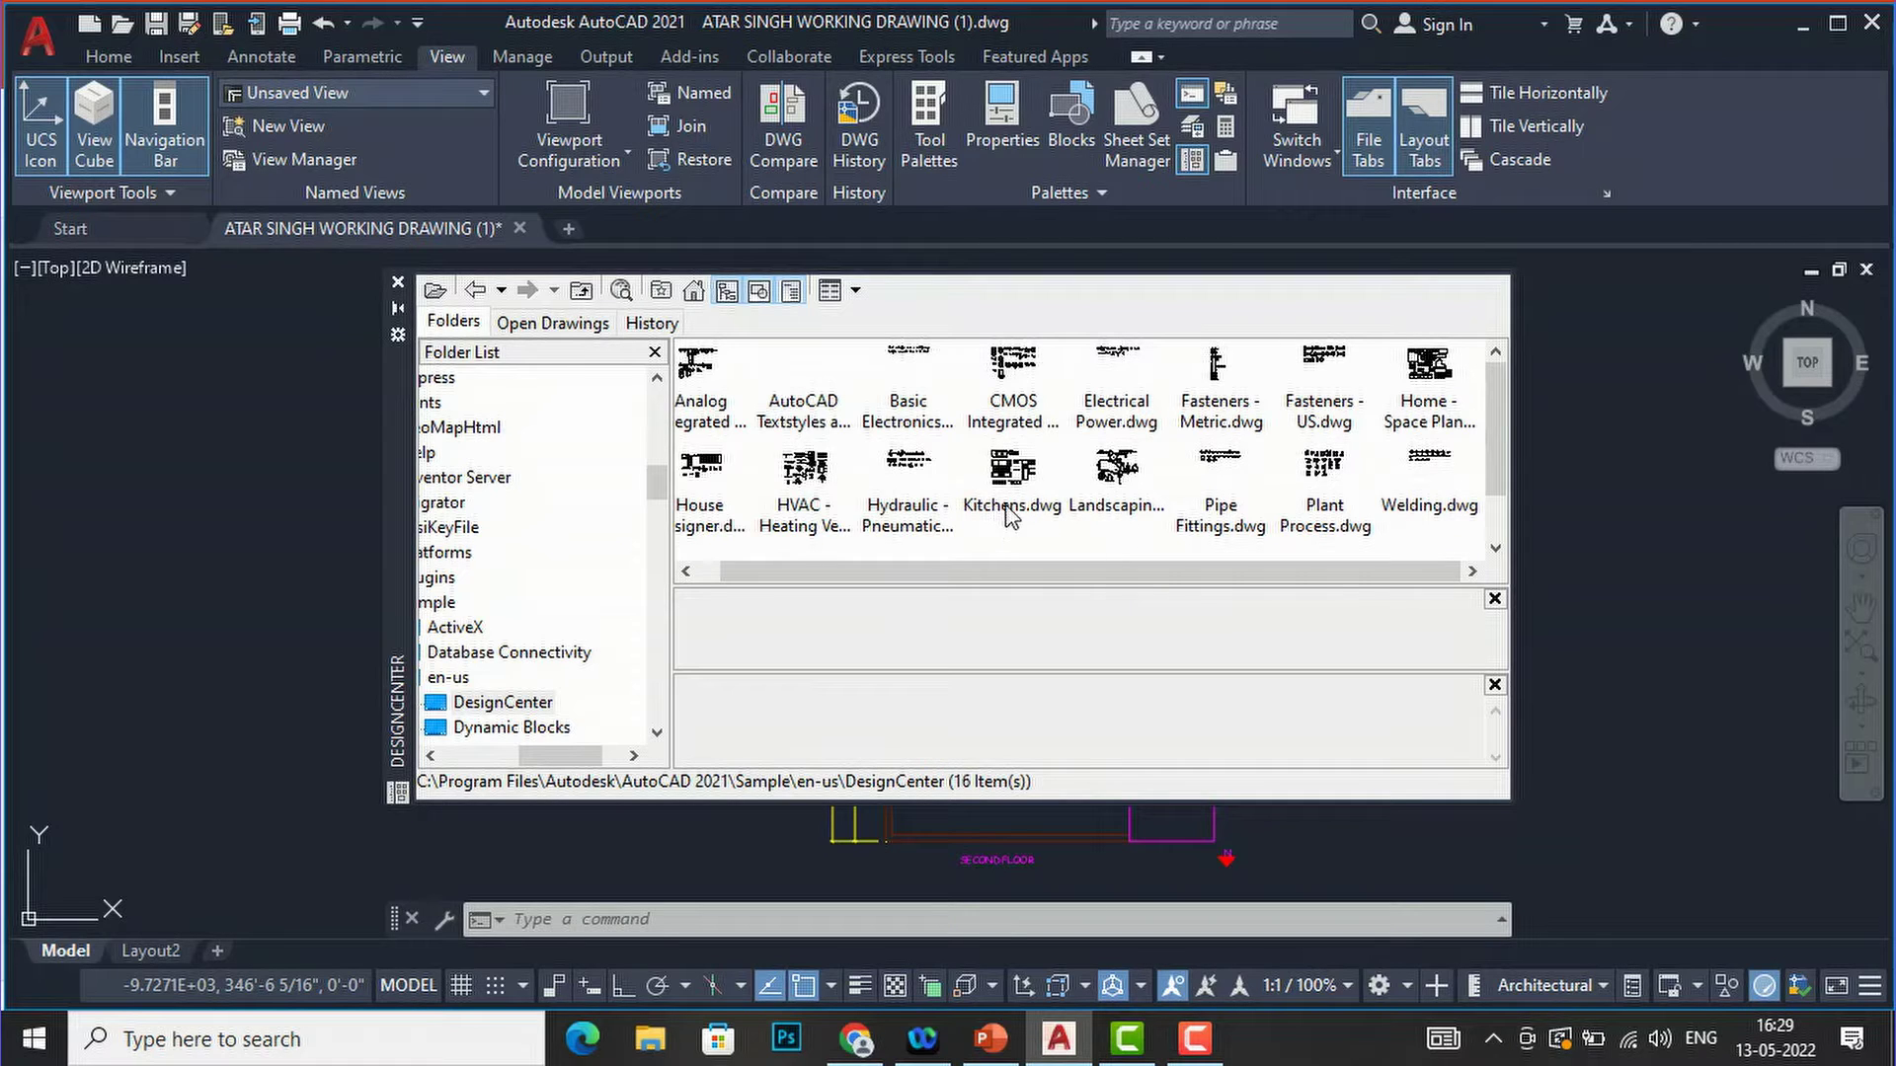
- Open Kitchens.dwg's Blocks and scroll through its 21 kitchen block thumbnails
left_click(1024, 477)
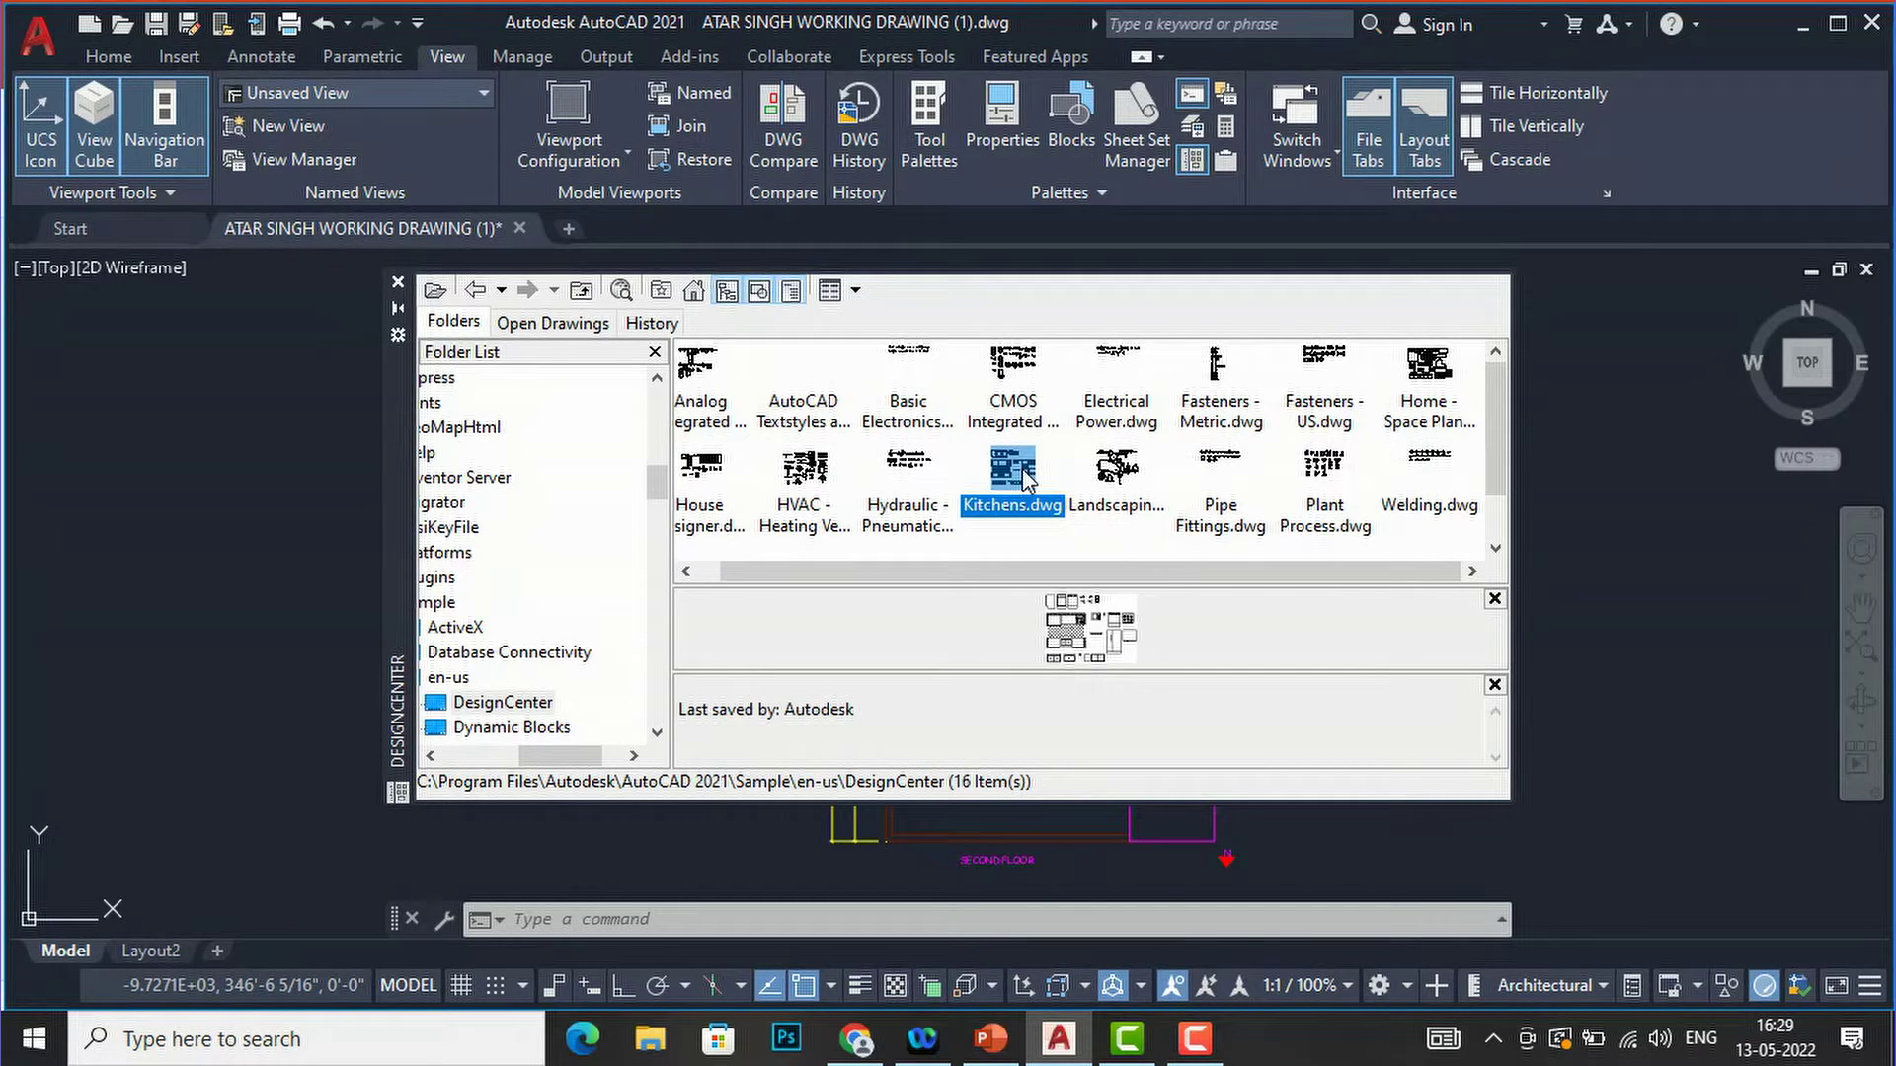
double_click(1022, 468)
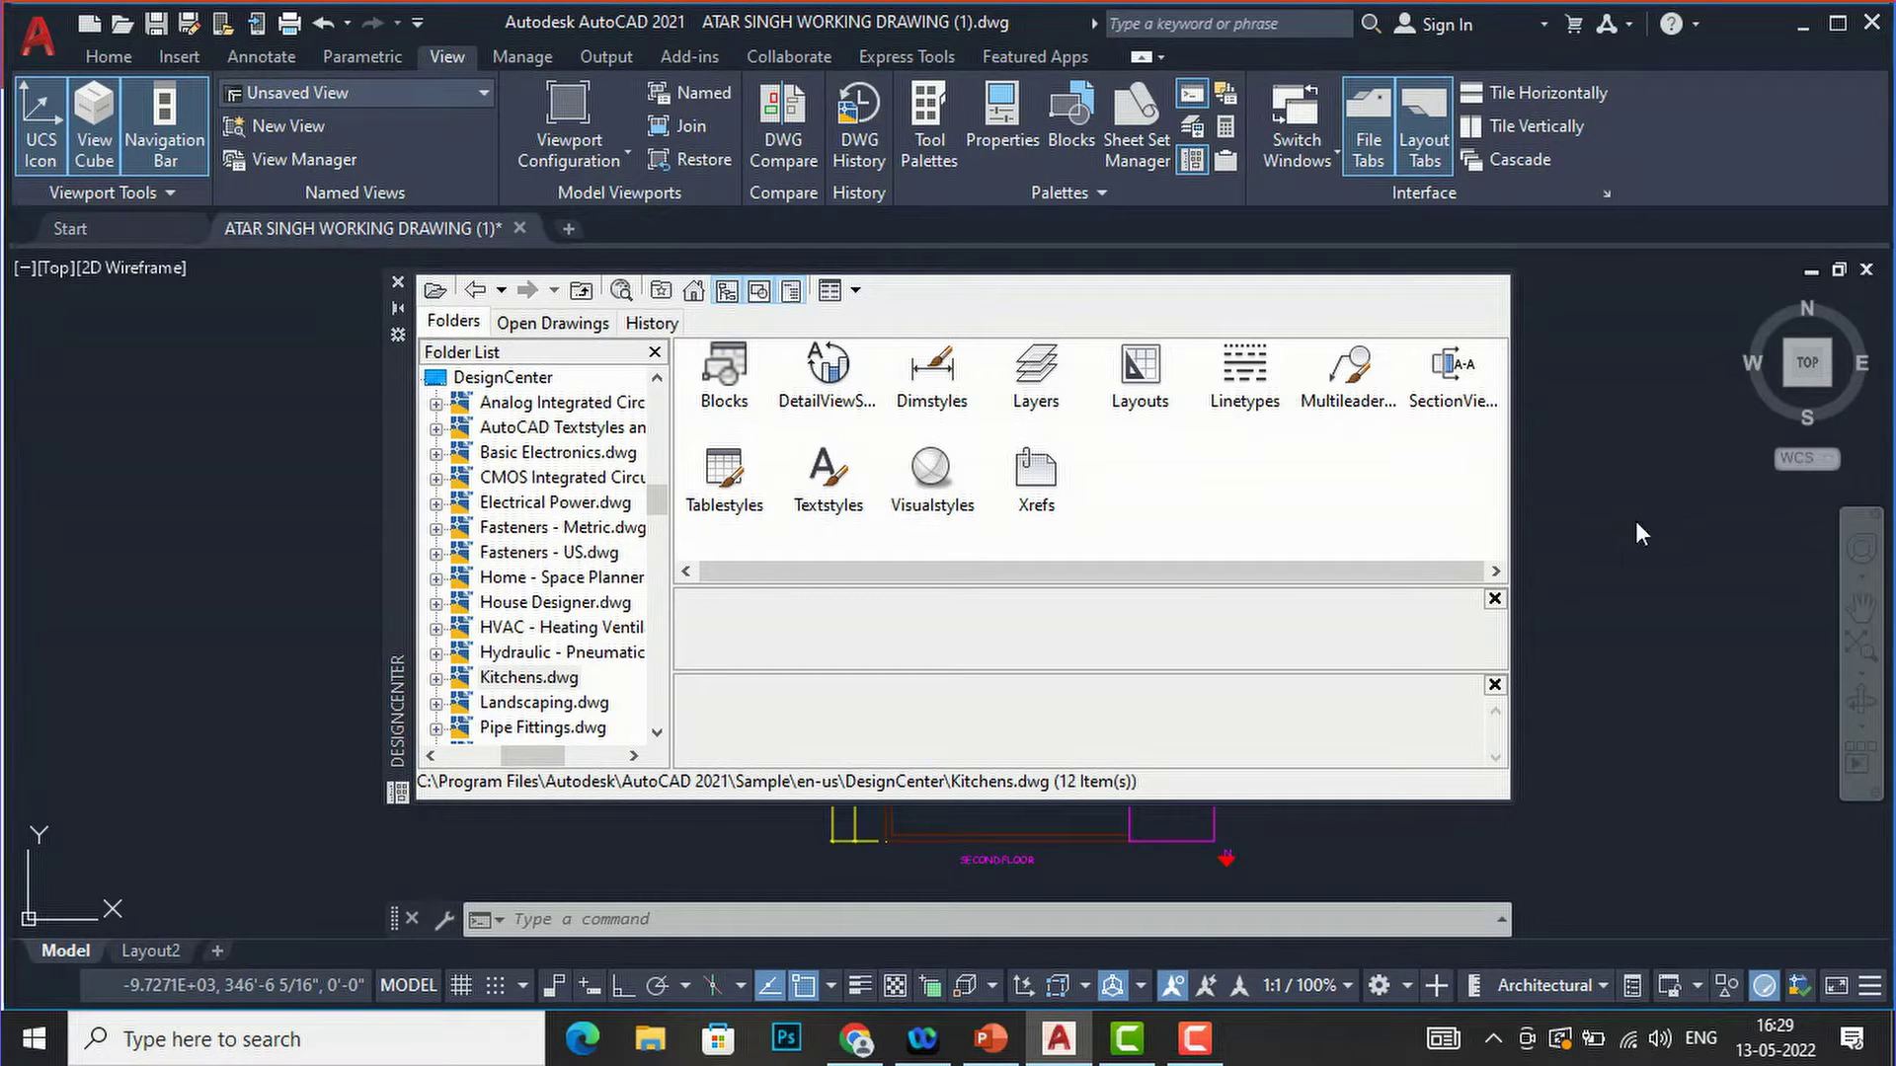
scroll(455, 833, "down", 5)
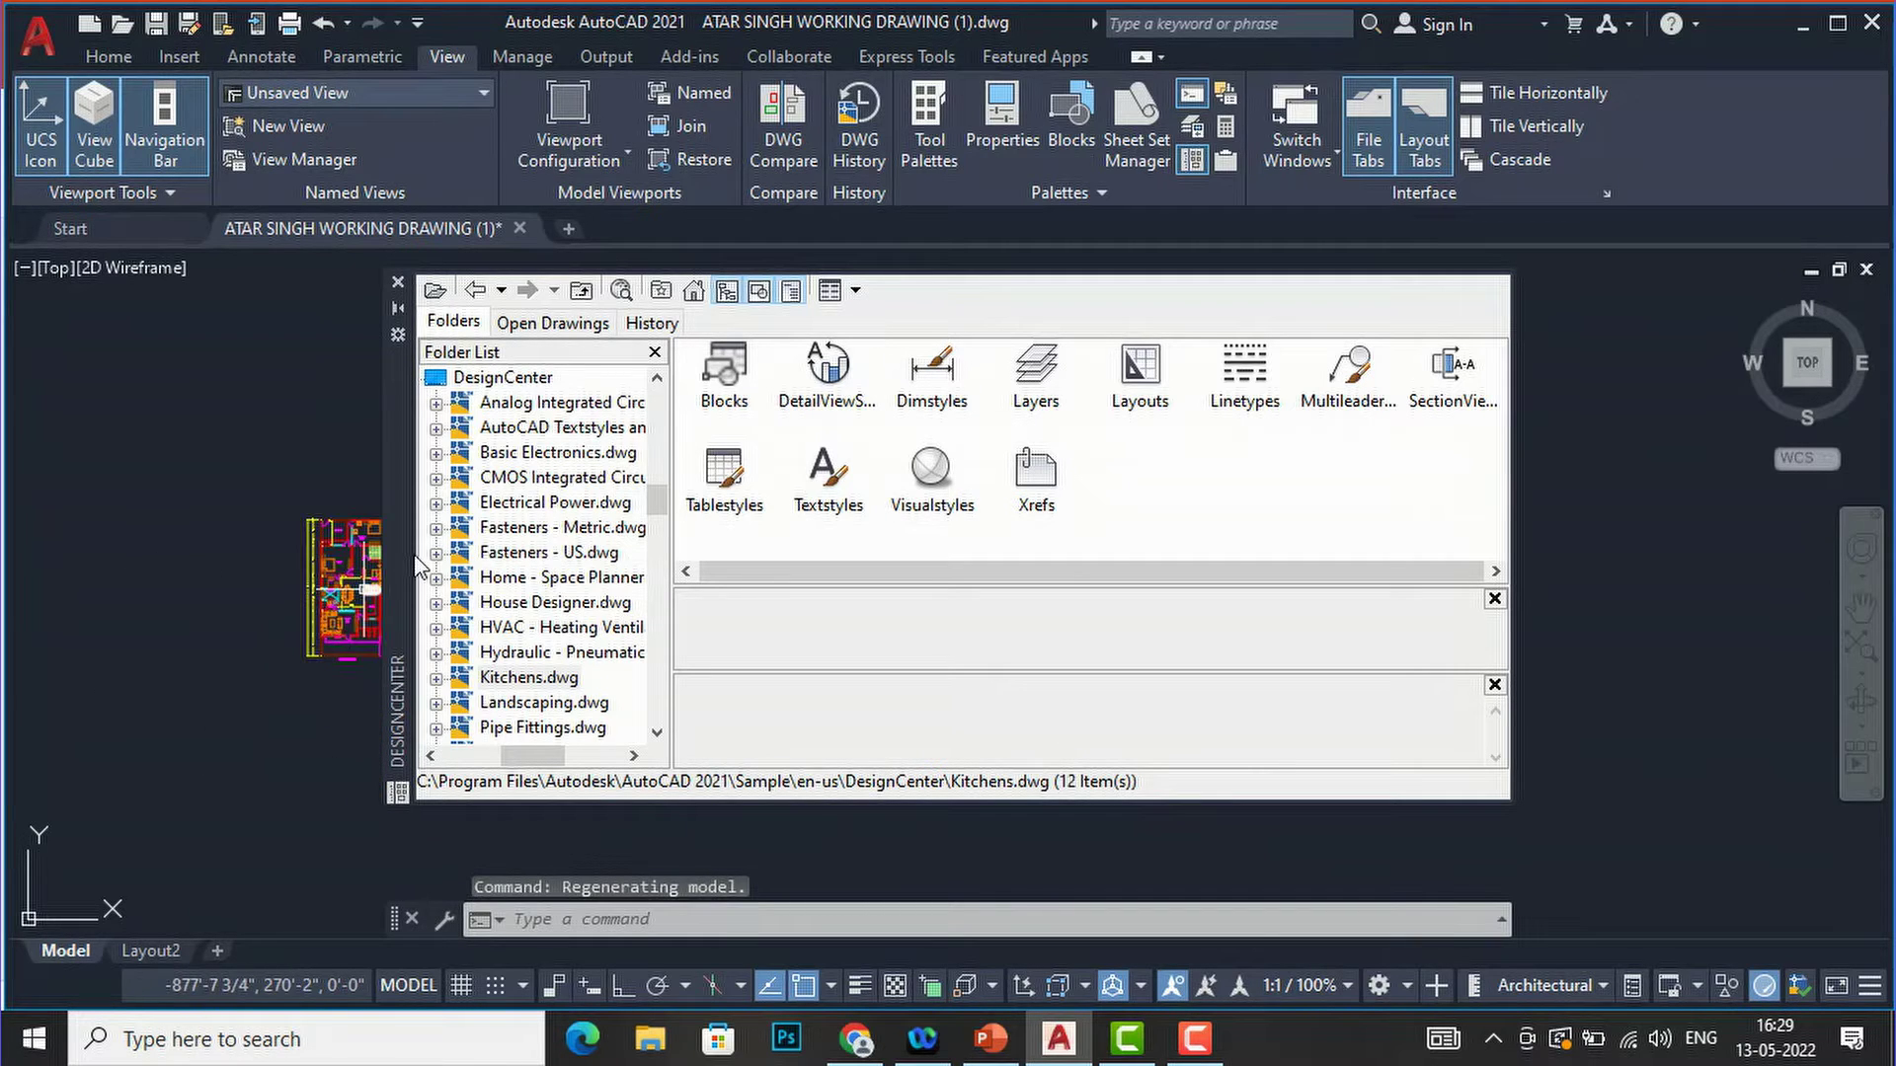
scroll(347, 559, "up", 8)
scroll(347, 559, "down", 2)
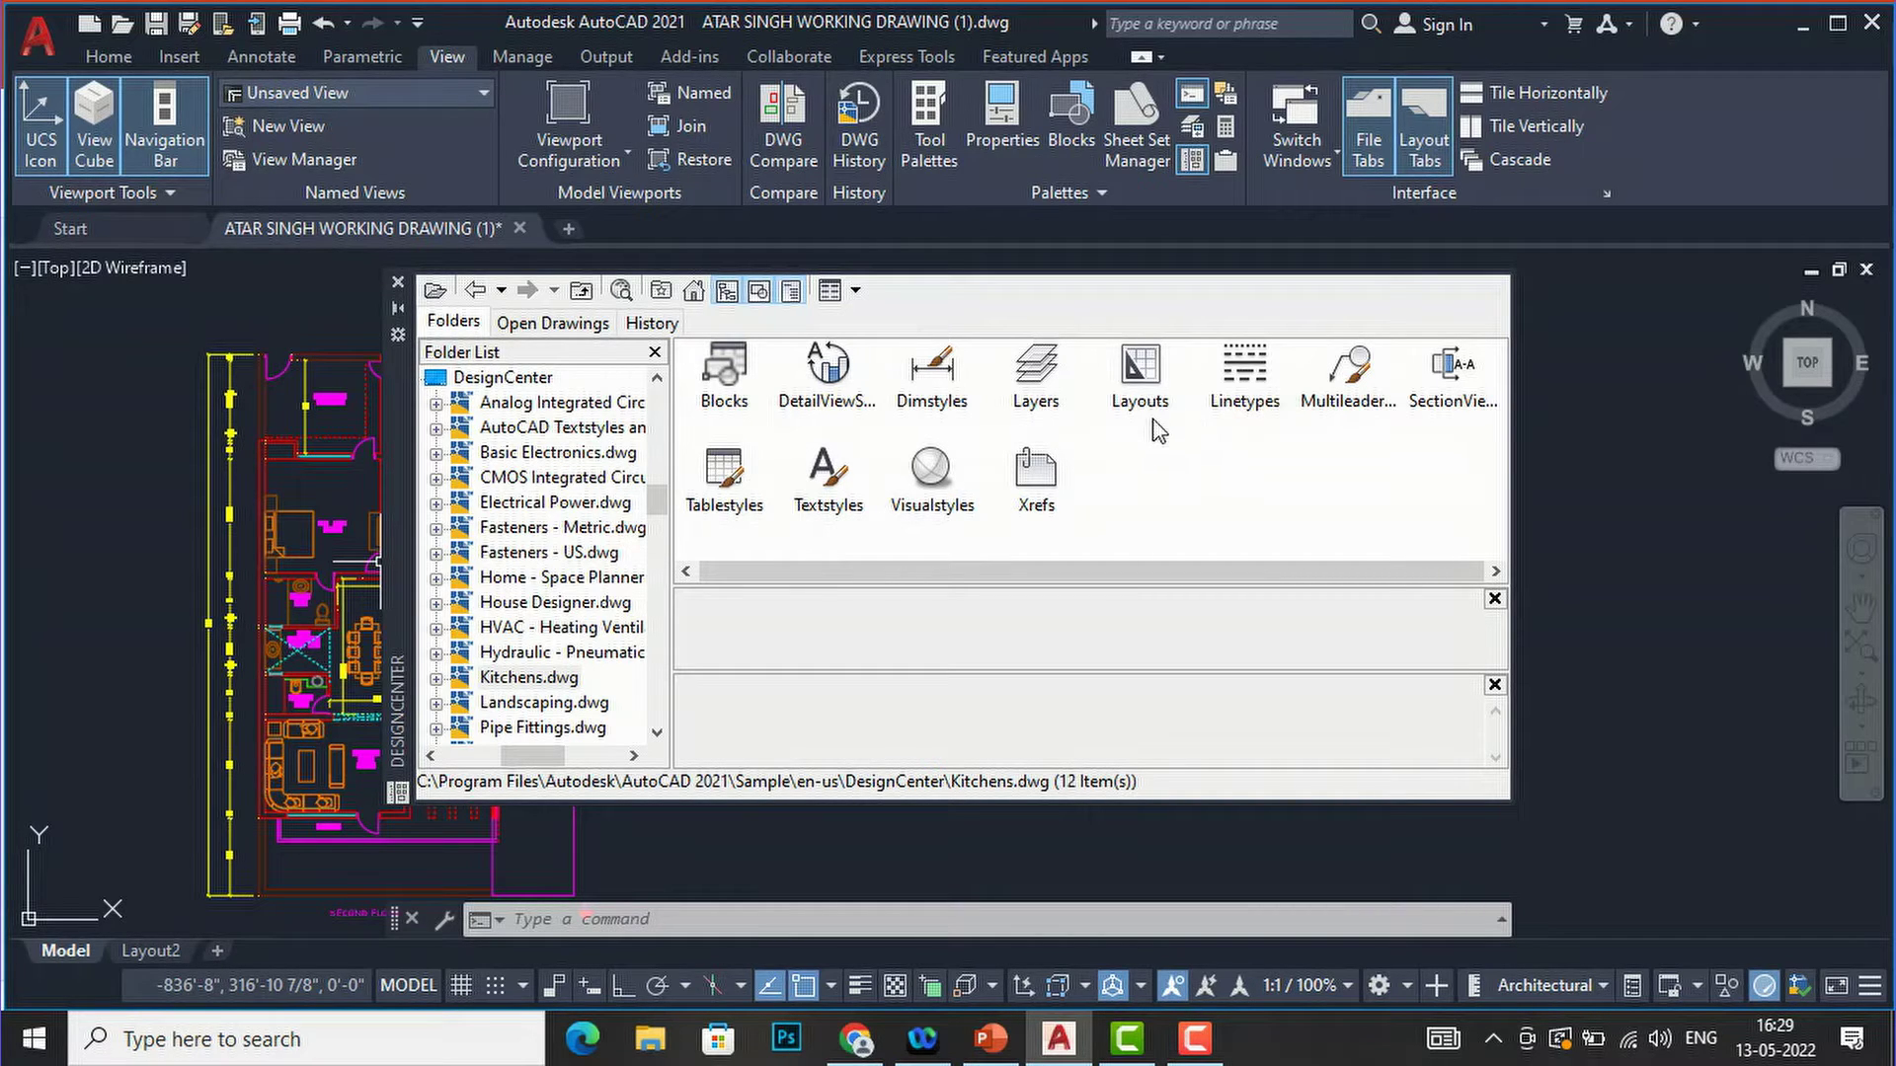
double_click(725, 371)
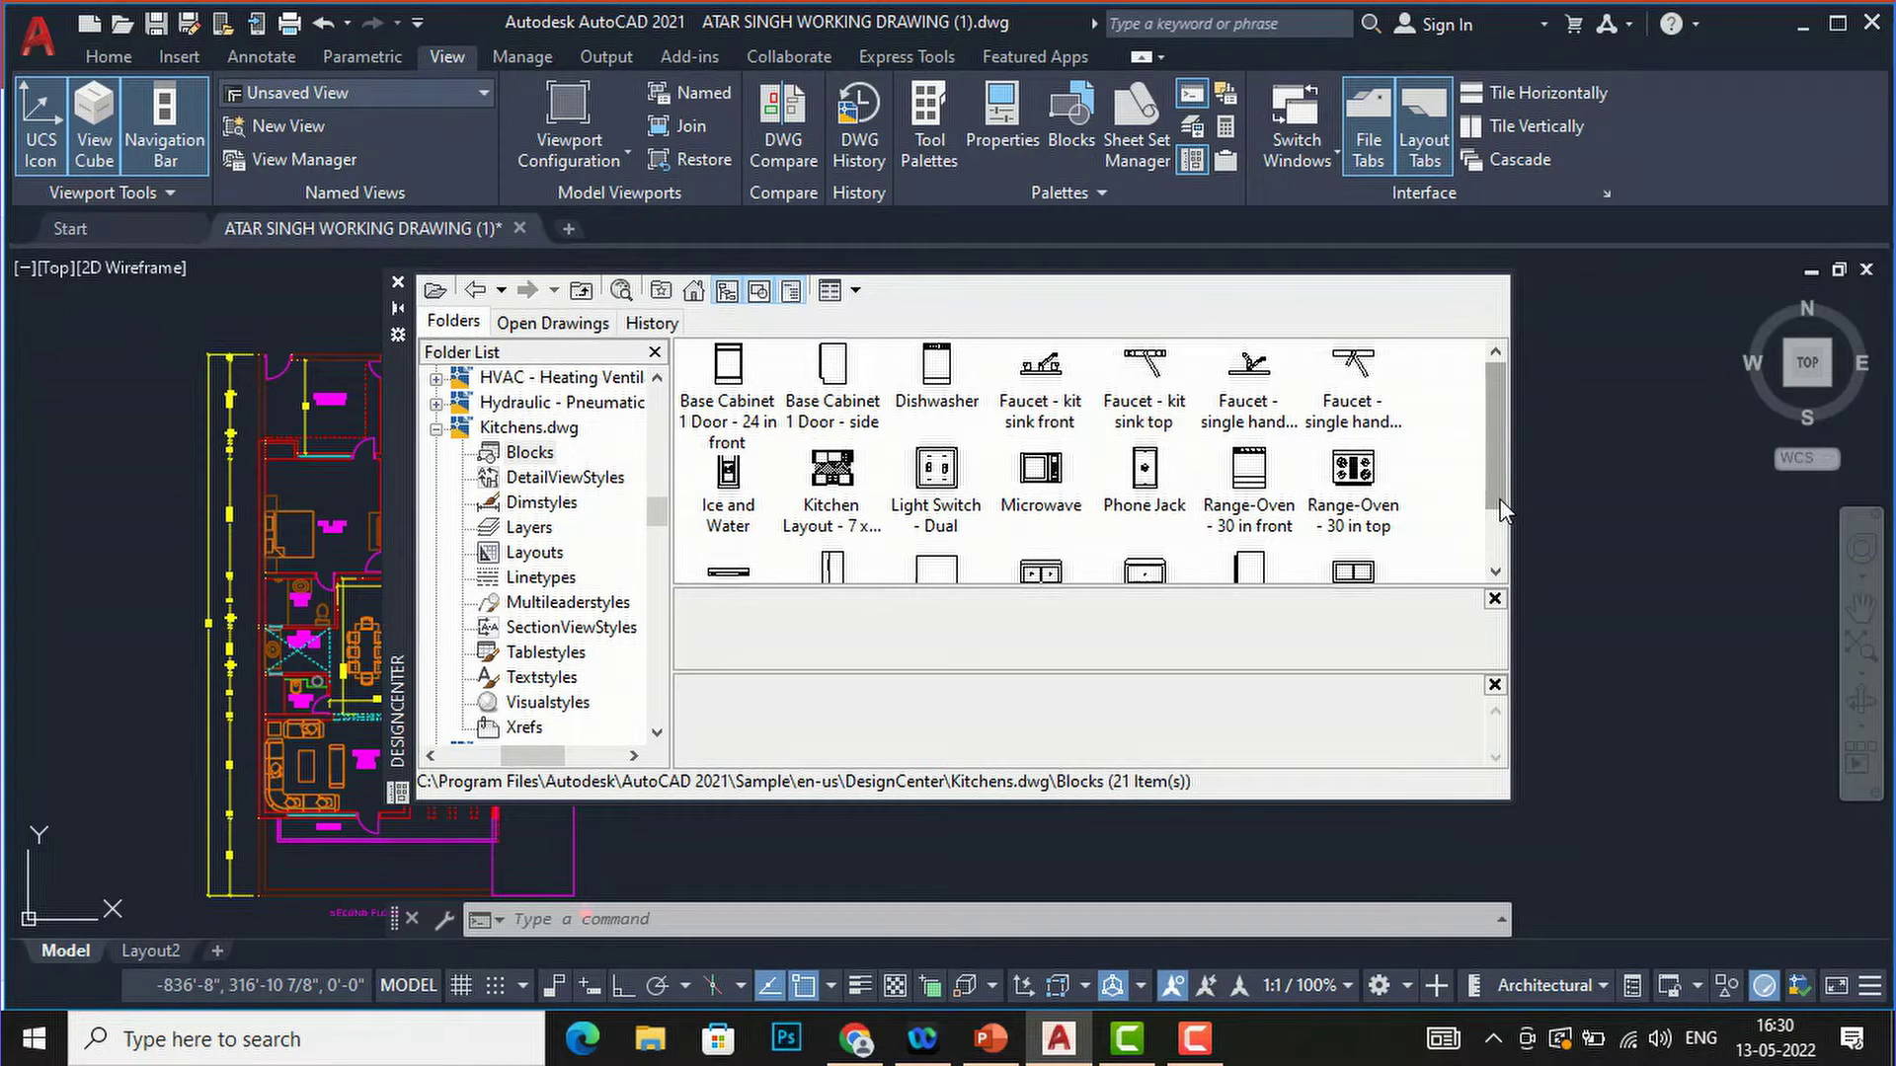
scroll(1501, 501, "down", 2)
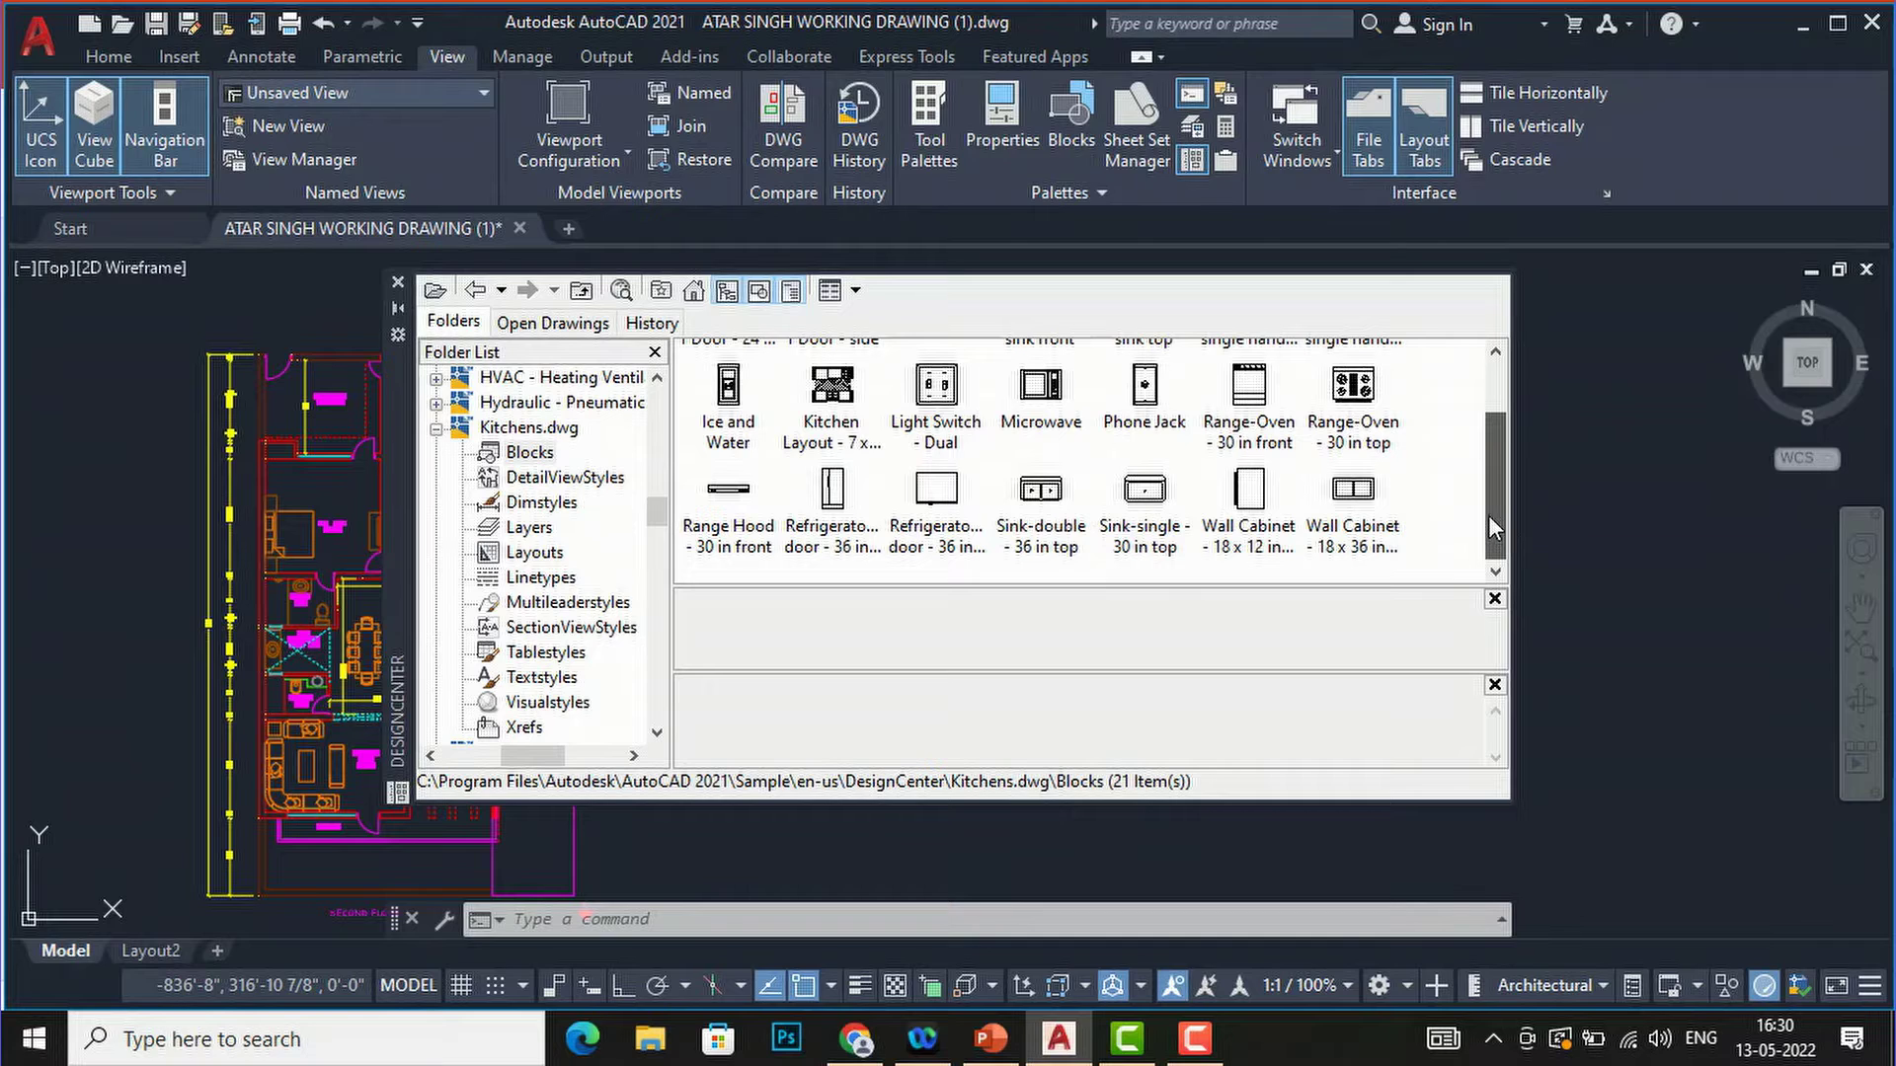
scroll(1489, 516, "up", 2)
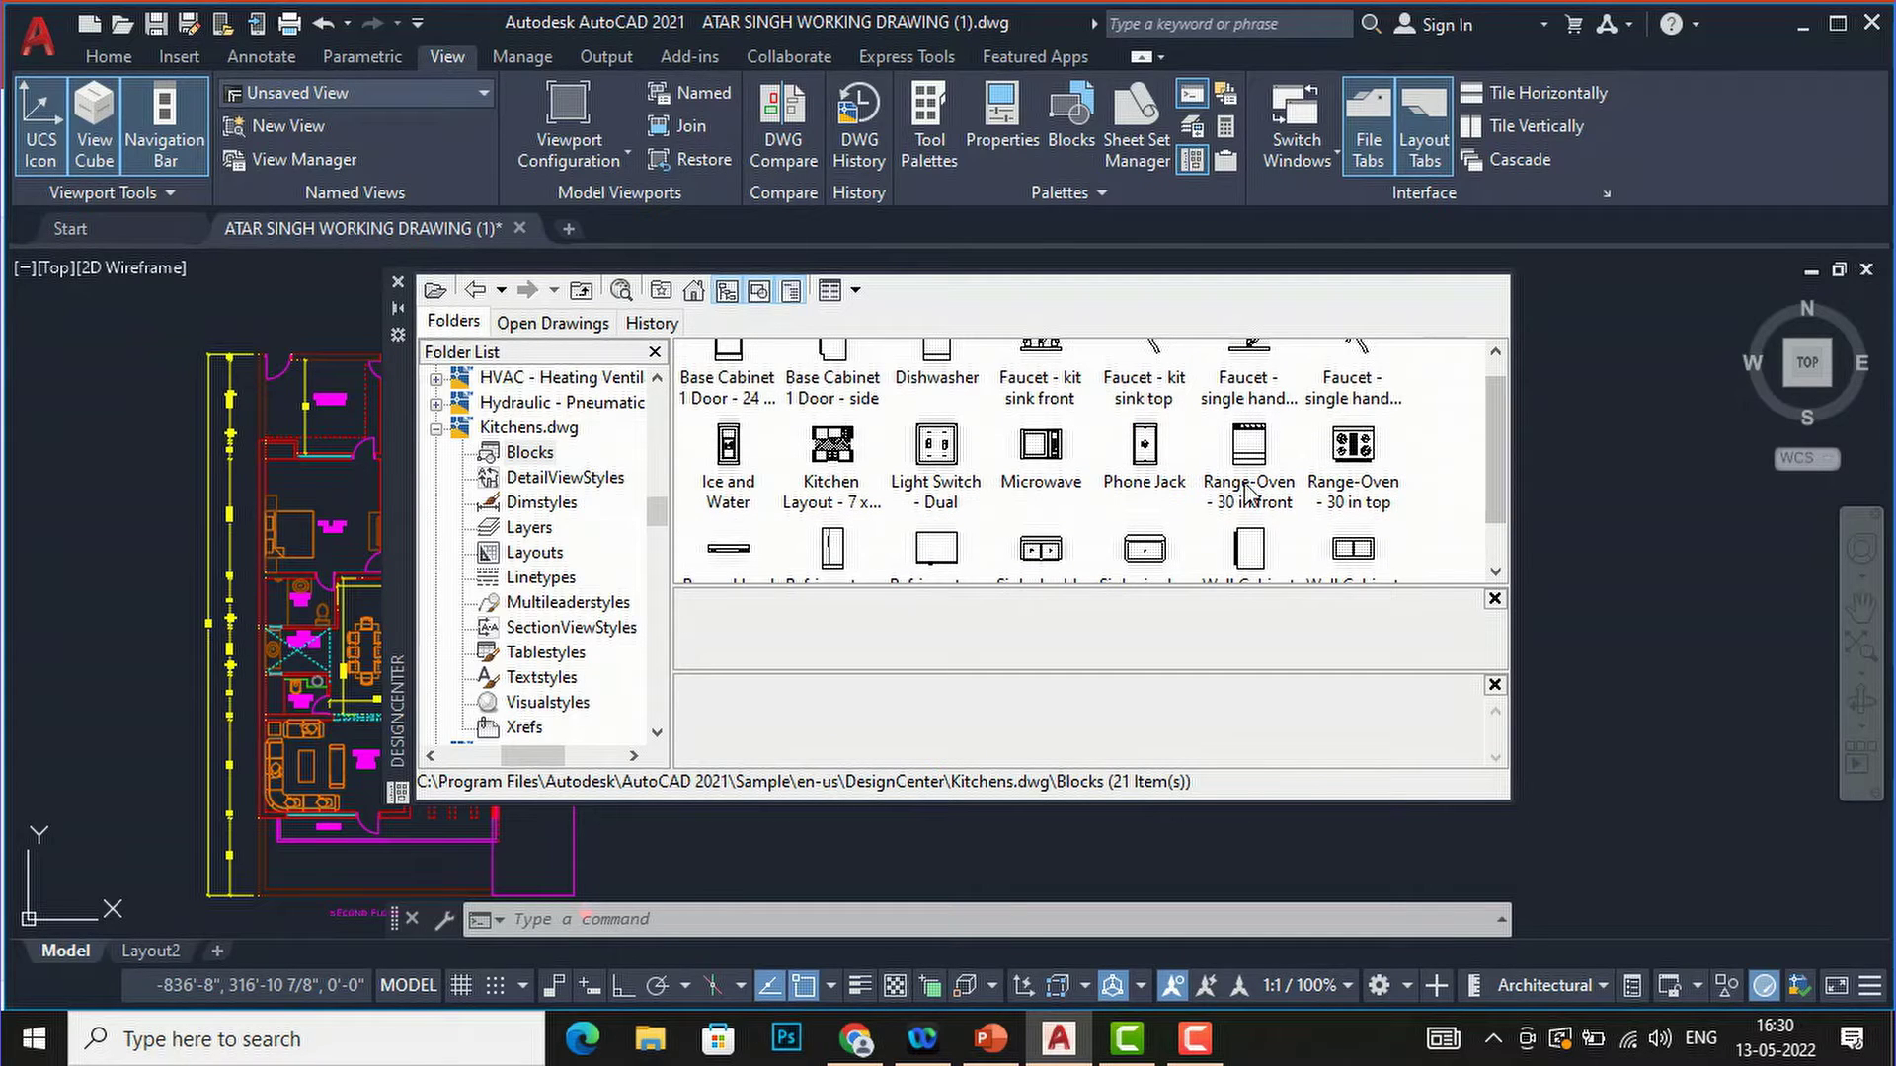
scroll(1049, 501, "down", 1)
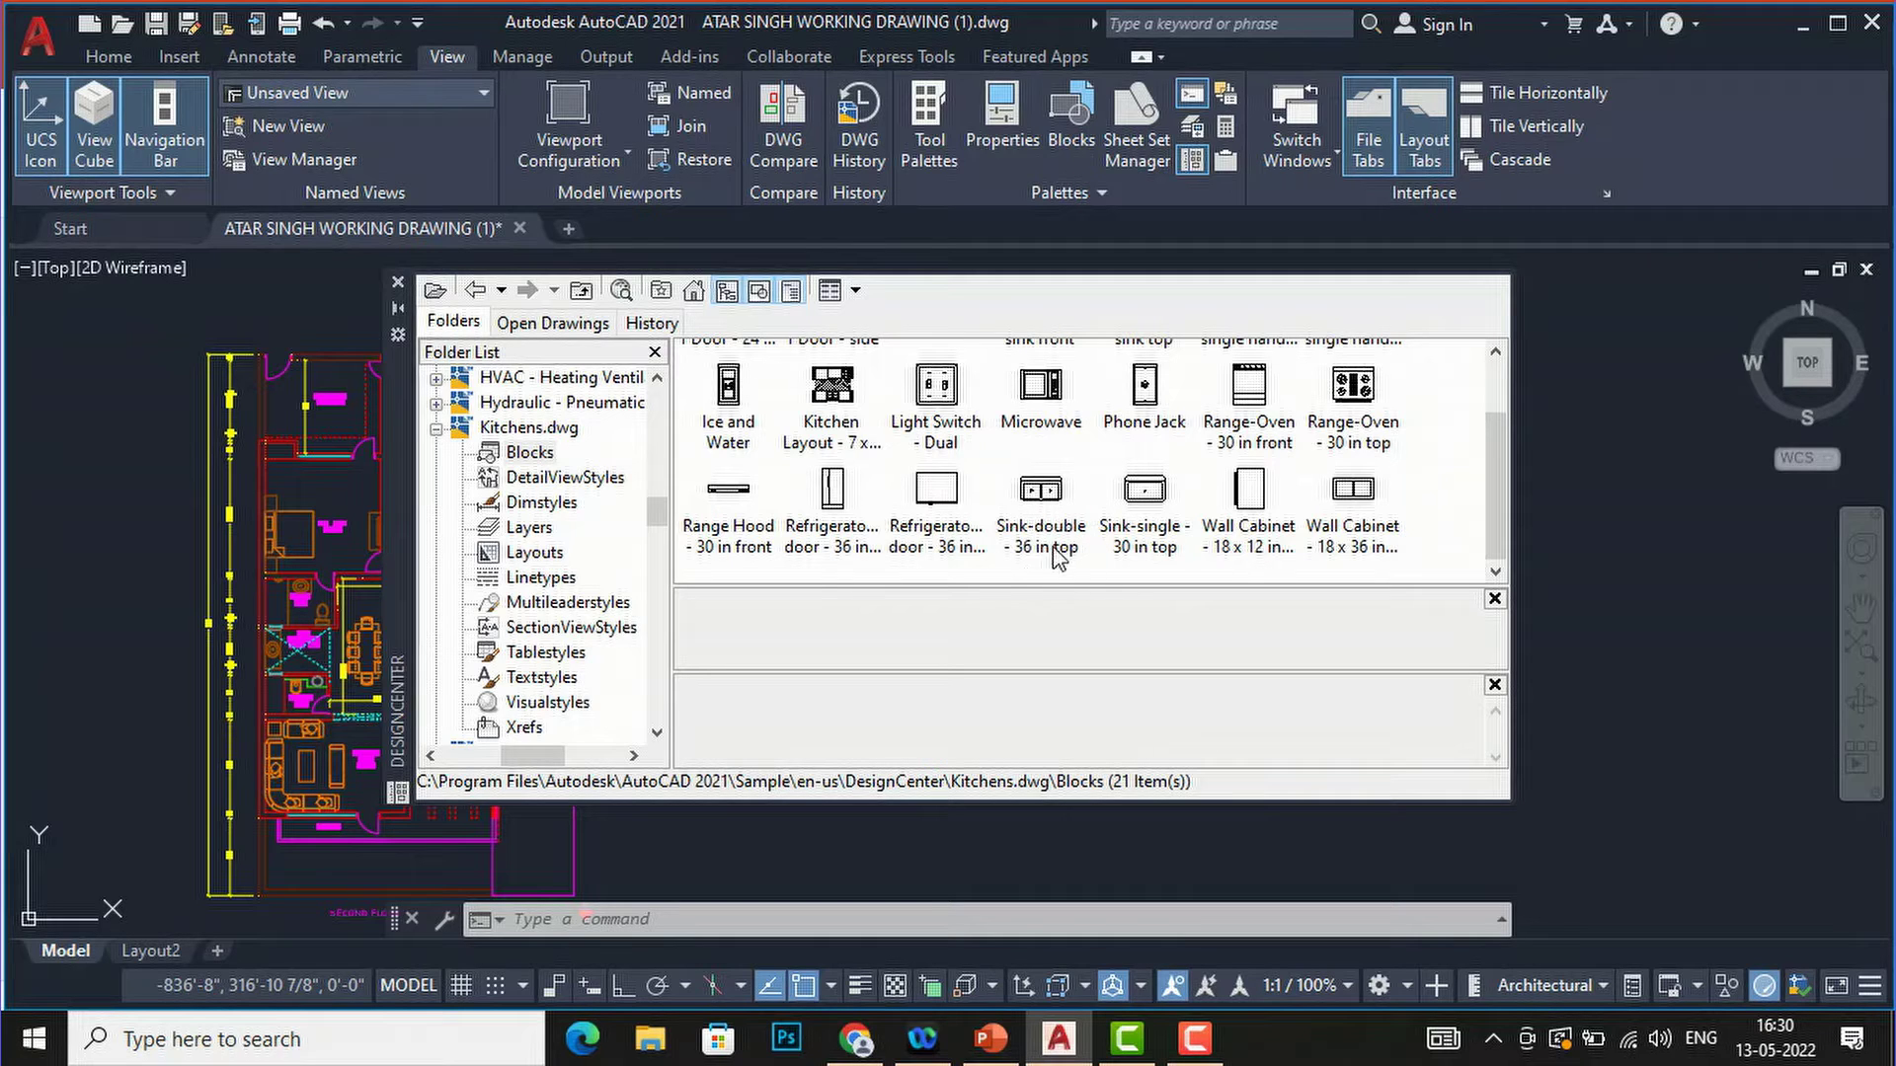
- Insert the Sink-double - 36 in top block at a Nearest point on the kitchen wall
double_click(1042, 491)
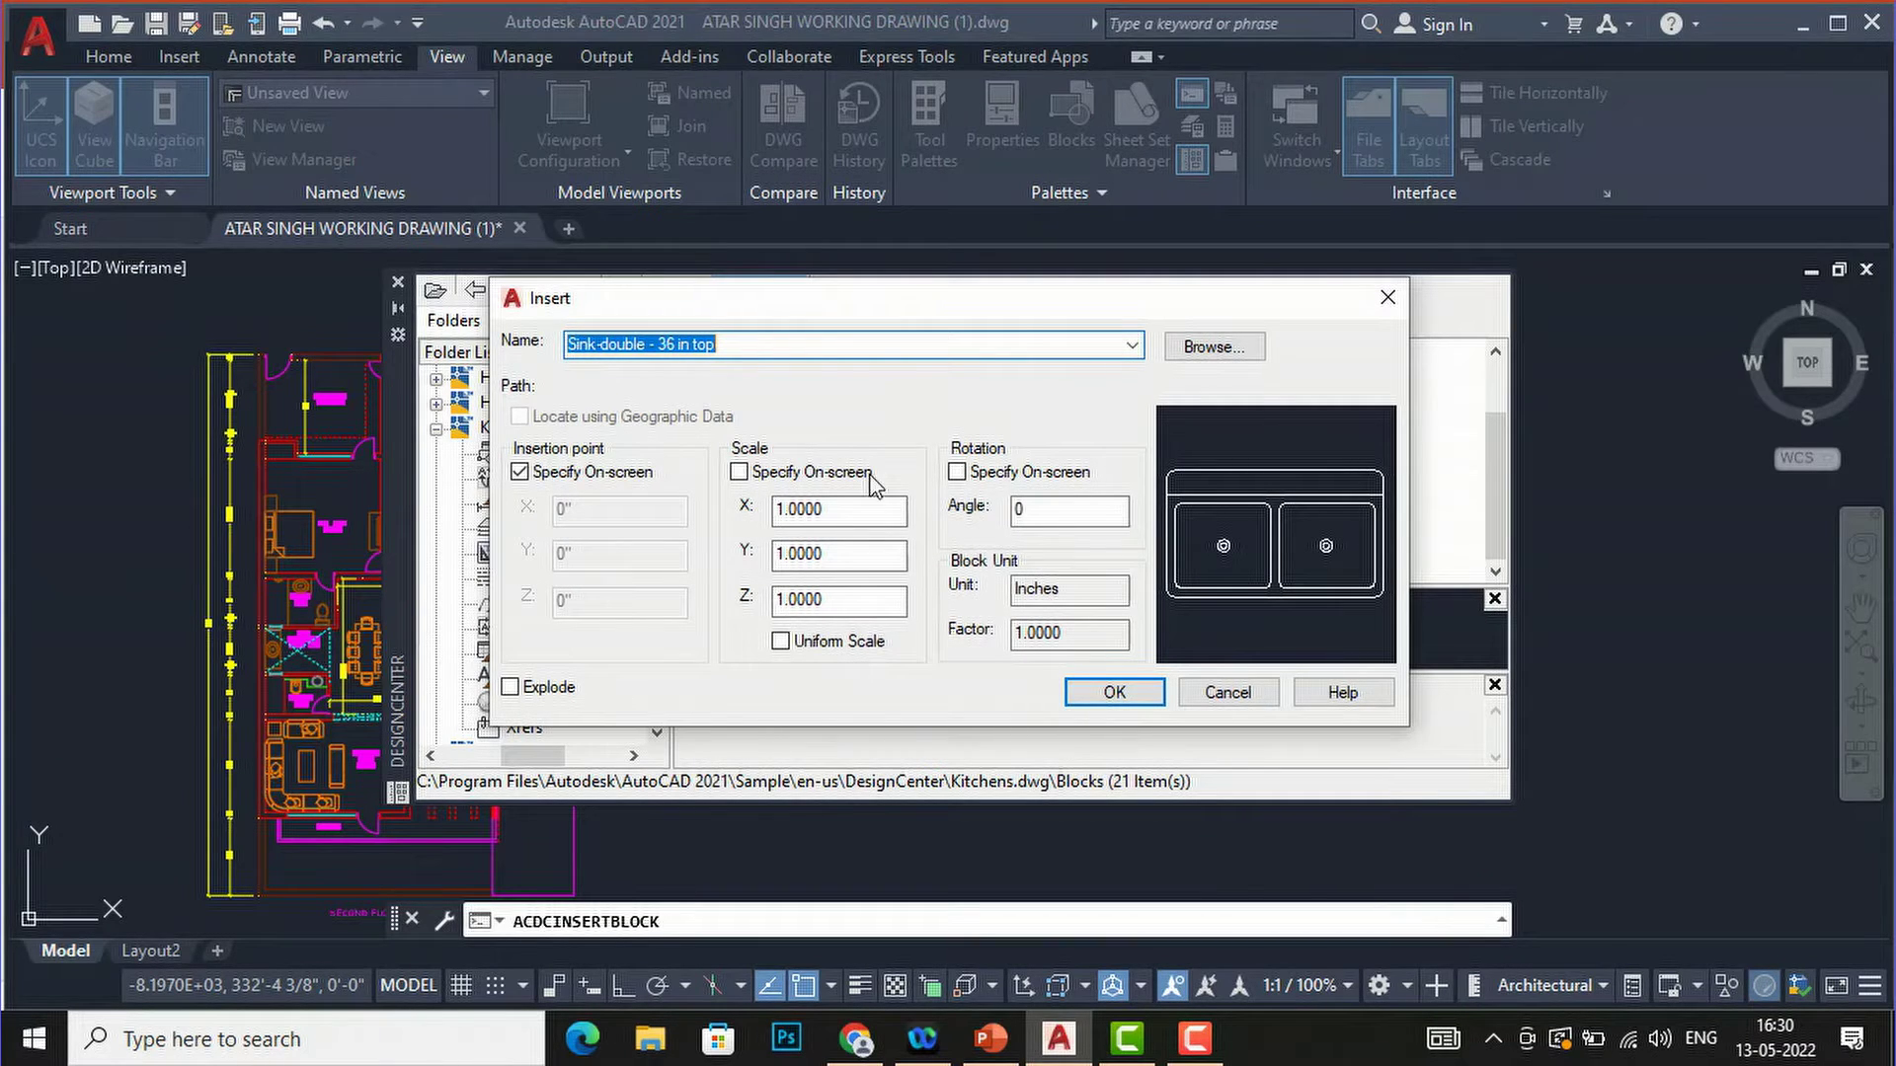
left_click(1114, 692)
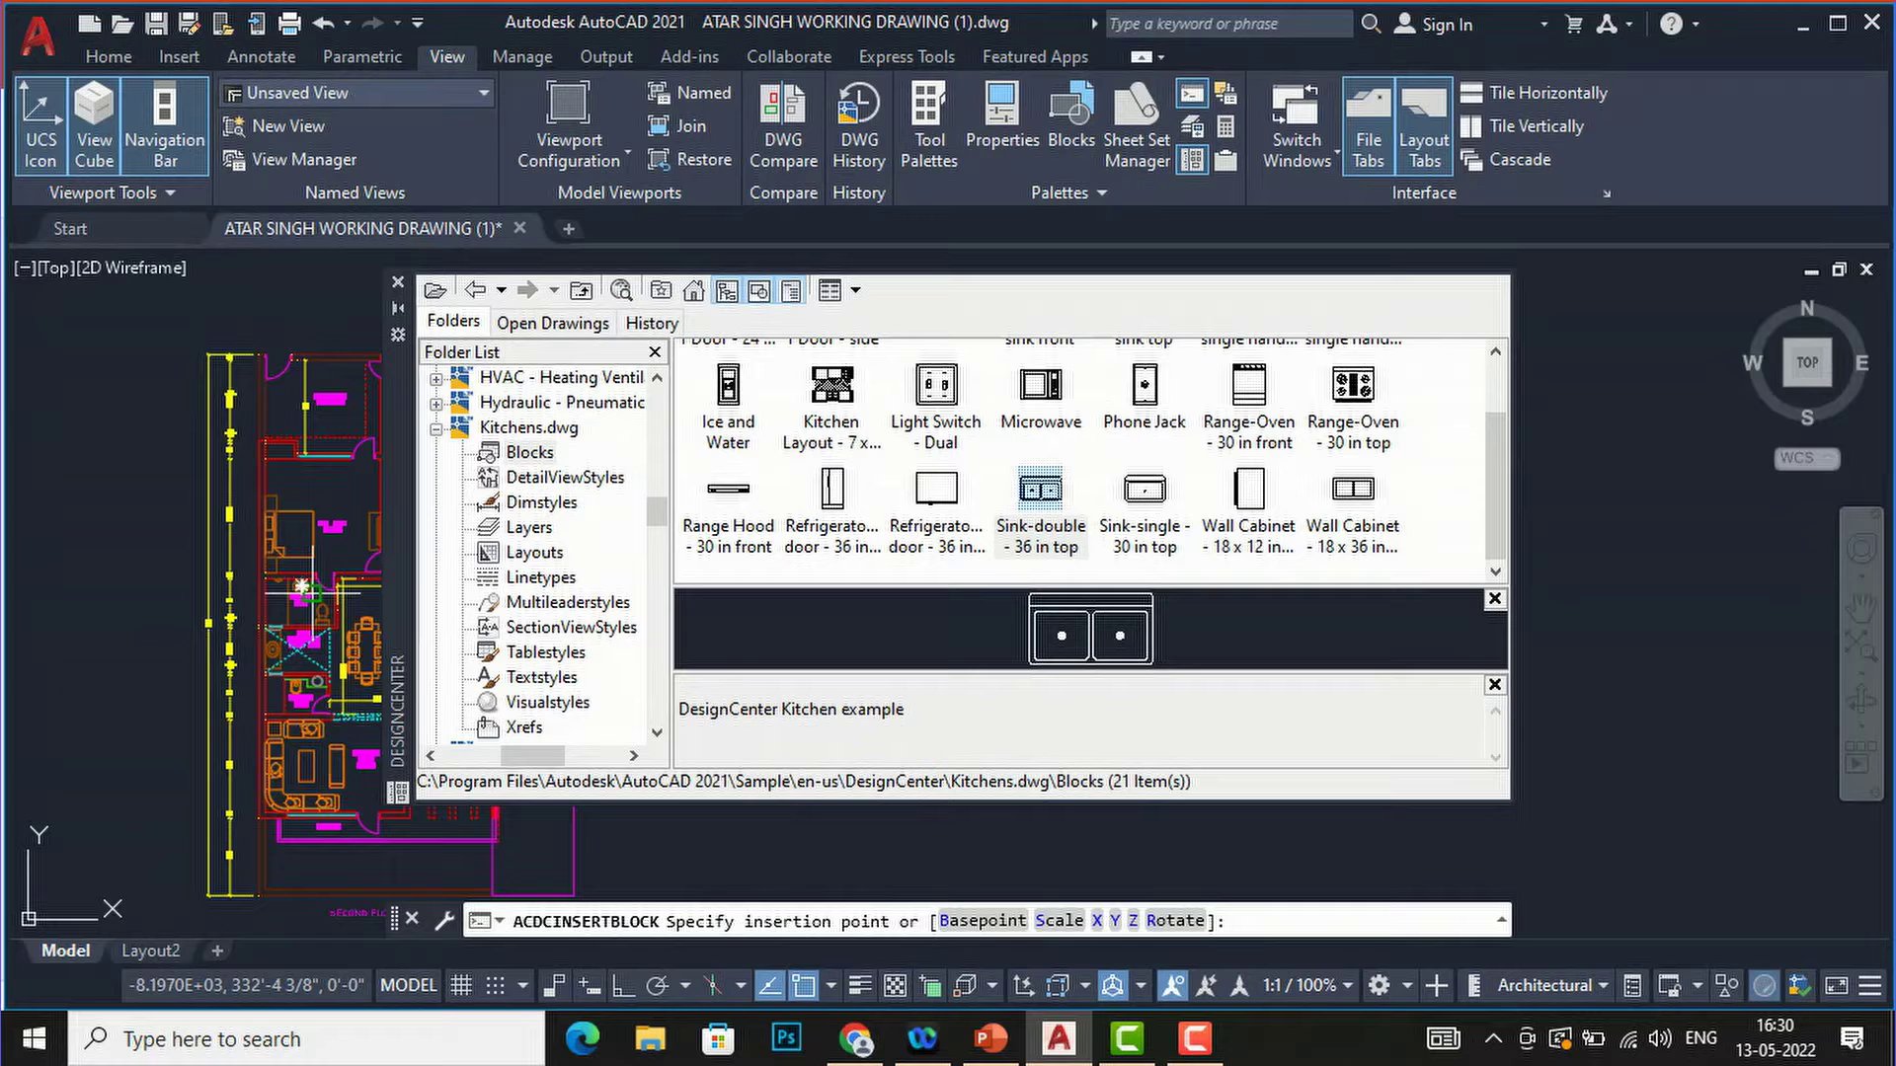
scroll(125, 390, "down", 1)
scroll(217, 502, "up", 2)
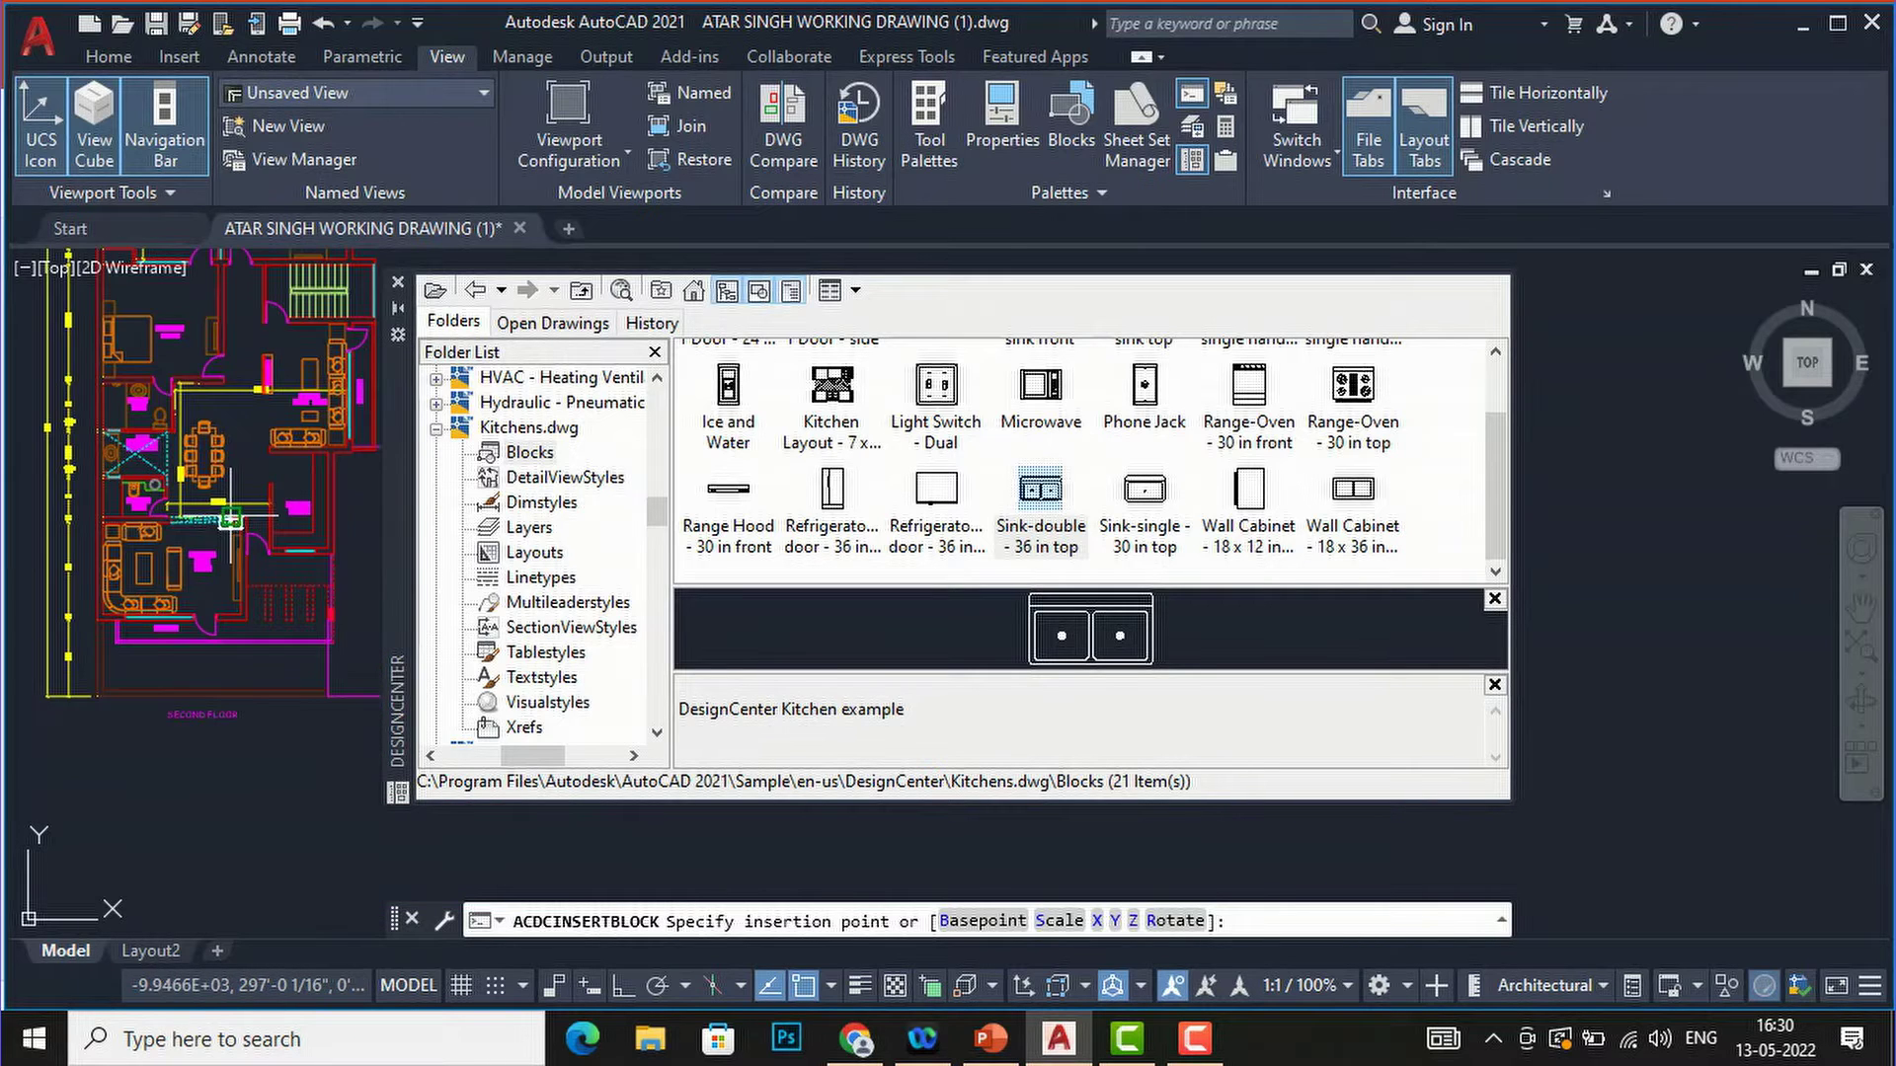
scroll(302, 559, "up", 5)
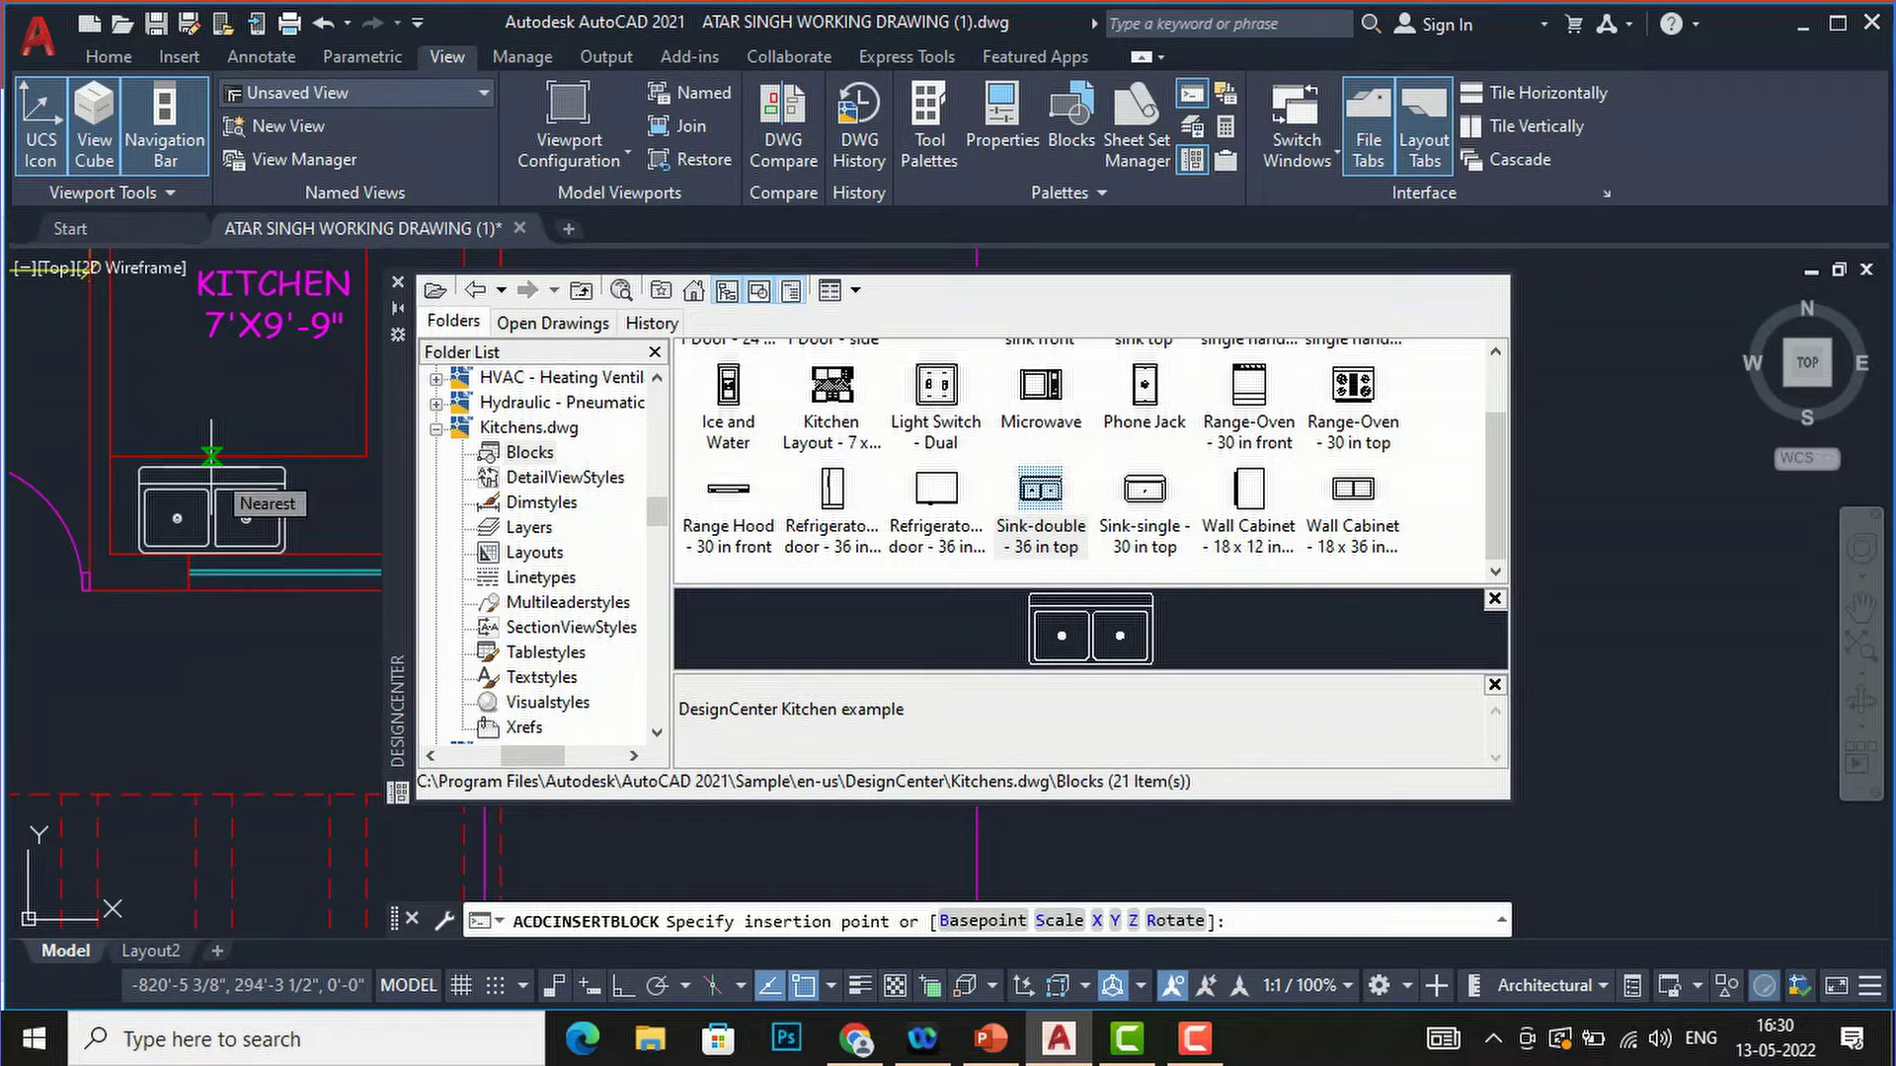
left_click(211, 457)
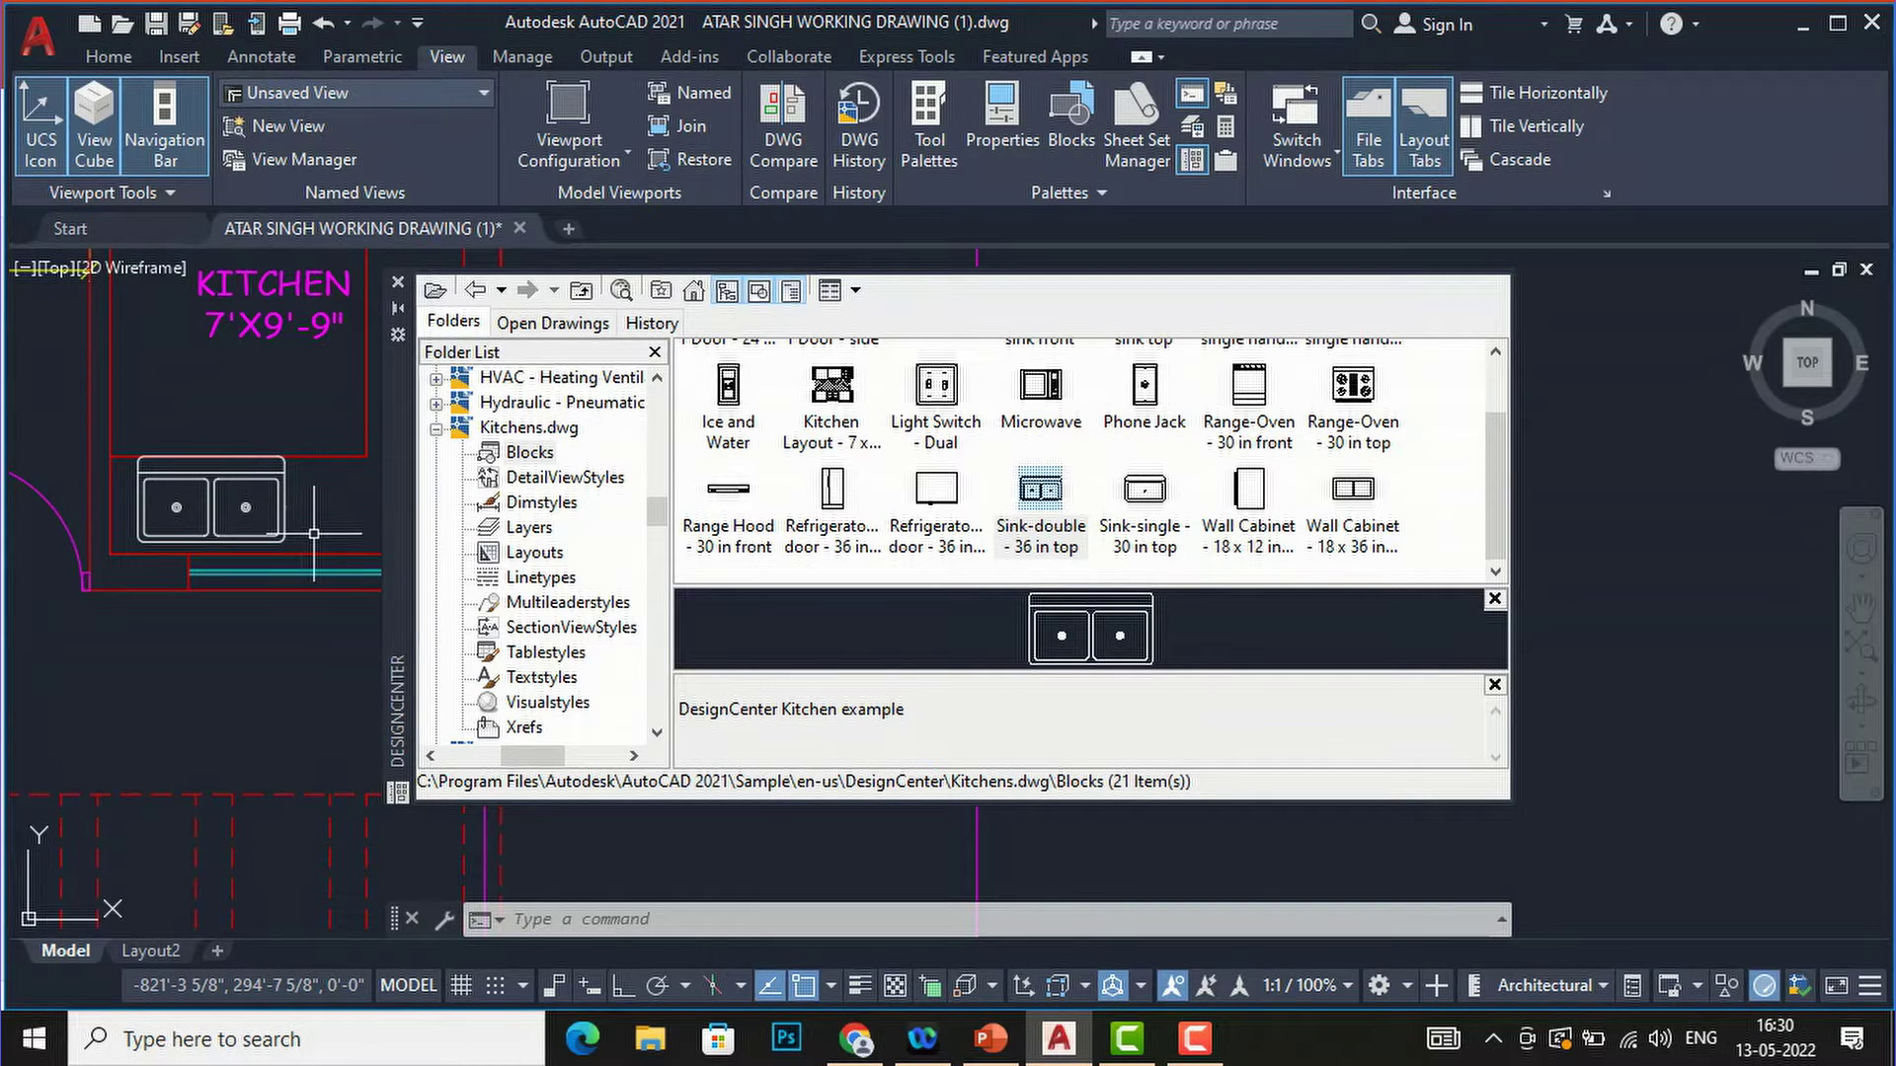
scroll(253, 483, "up", 3)
scroll(253, 484, "down", 3)
- Rotate the sink around with RO and Ortho on
left_click(225, 559)
left_click(225, 559)
type("ro")
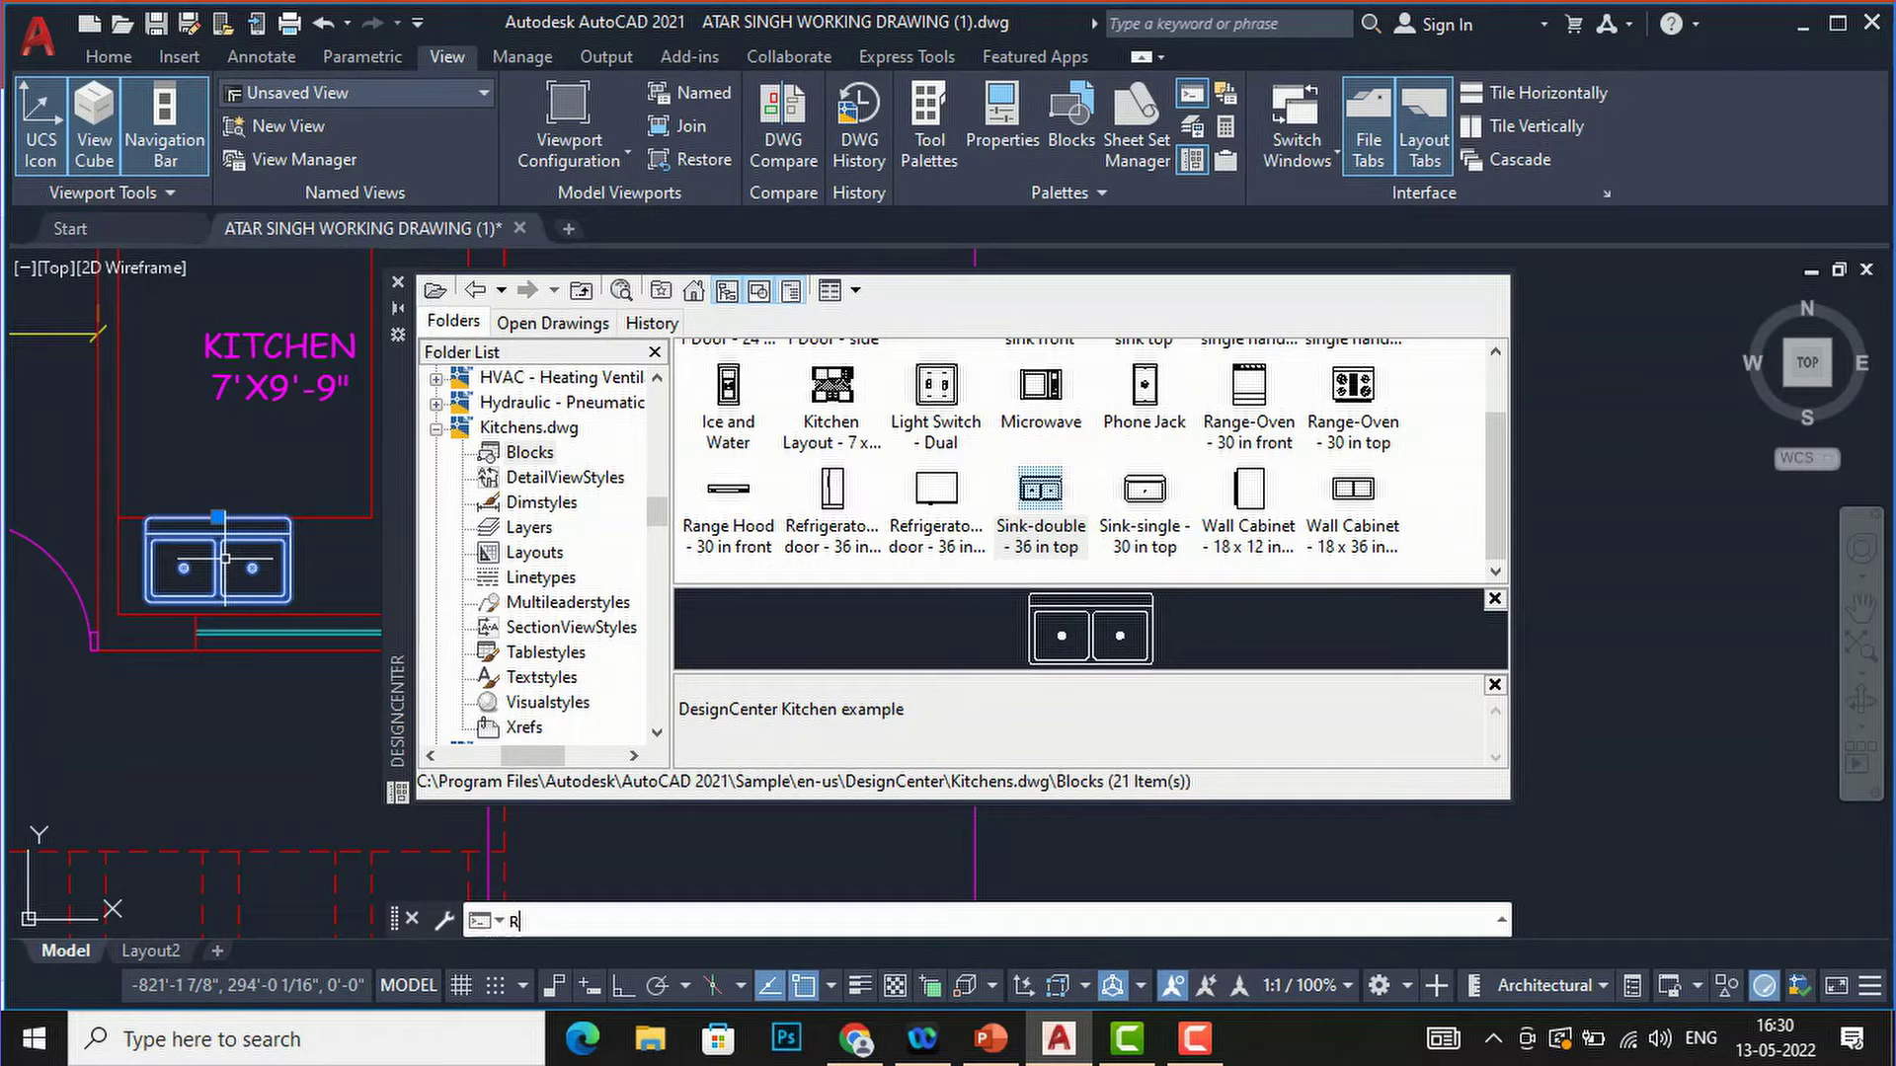
key("Return")
left_click(254, 567)
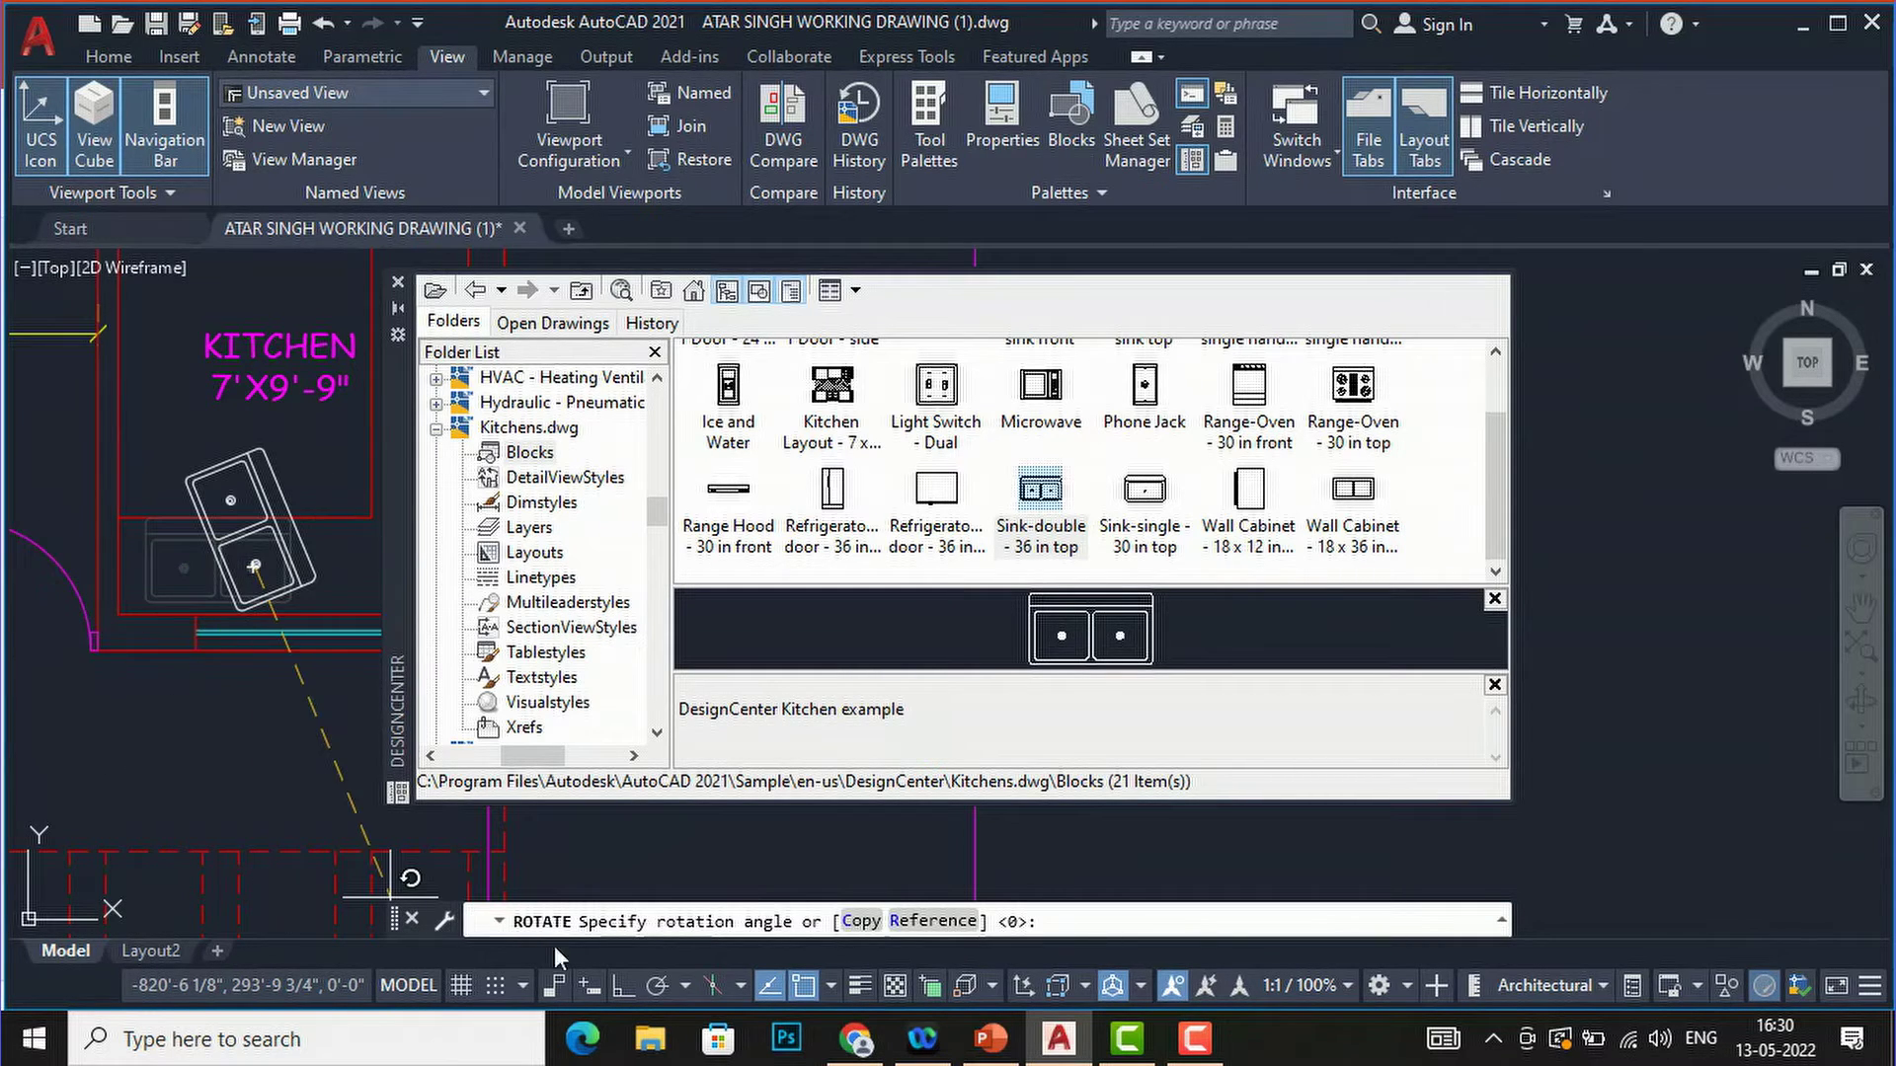
left_click(621, 991)
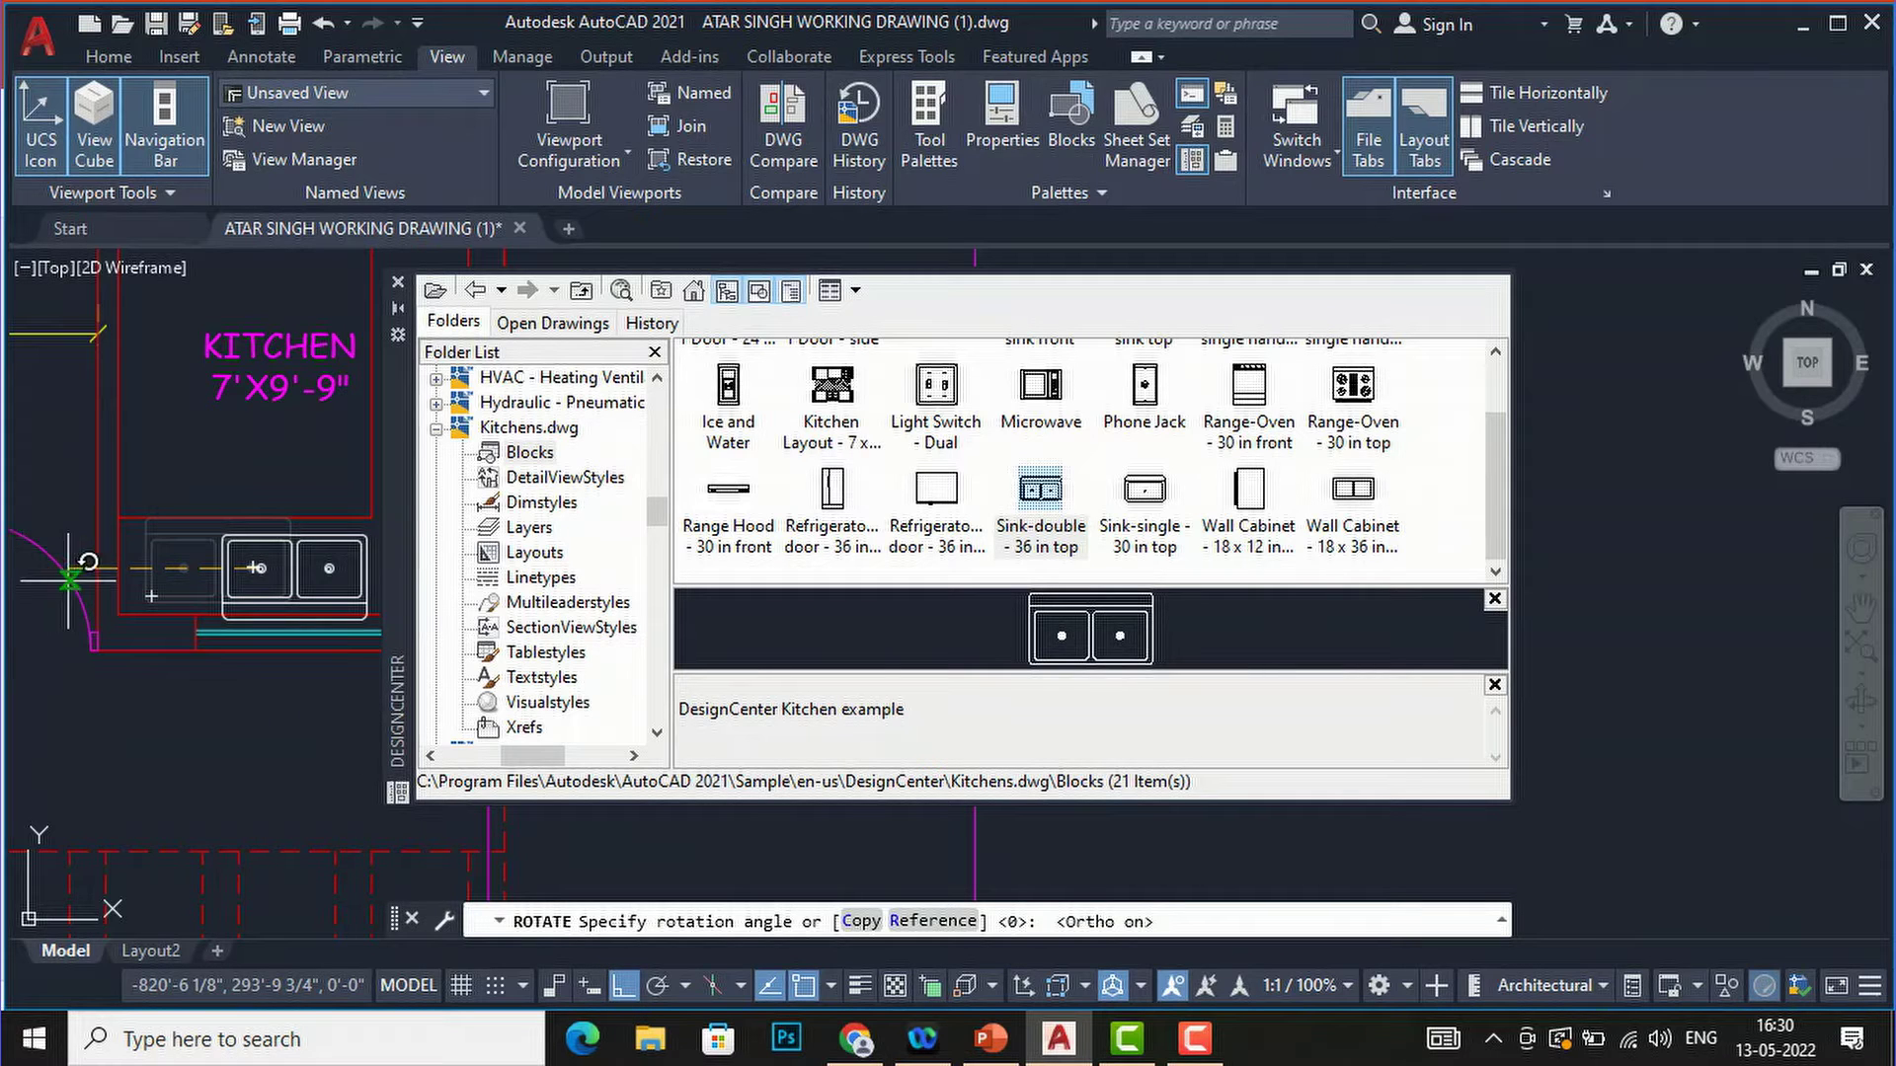
scroll(10, 563, "down", 2)
left_click(16, 574)
scroll(177, 601, "up", 4)
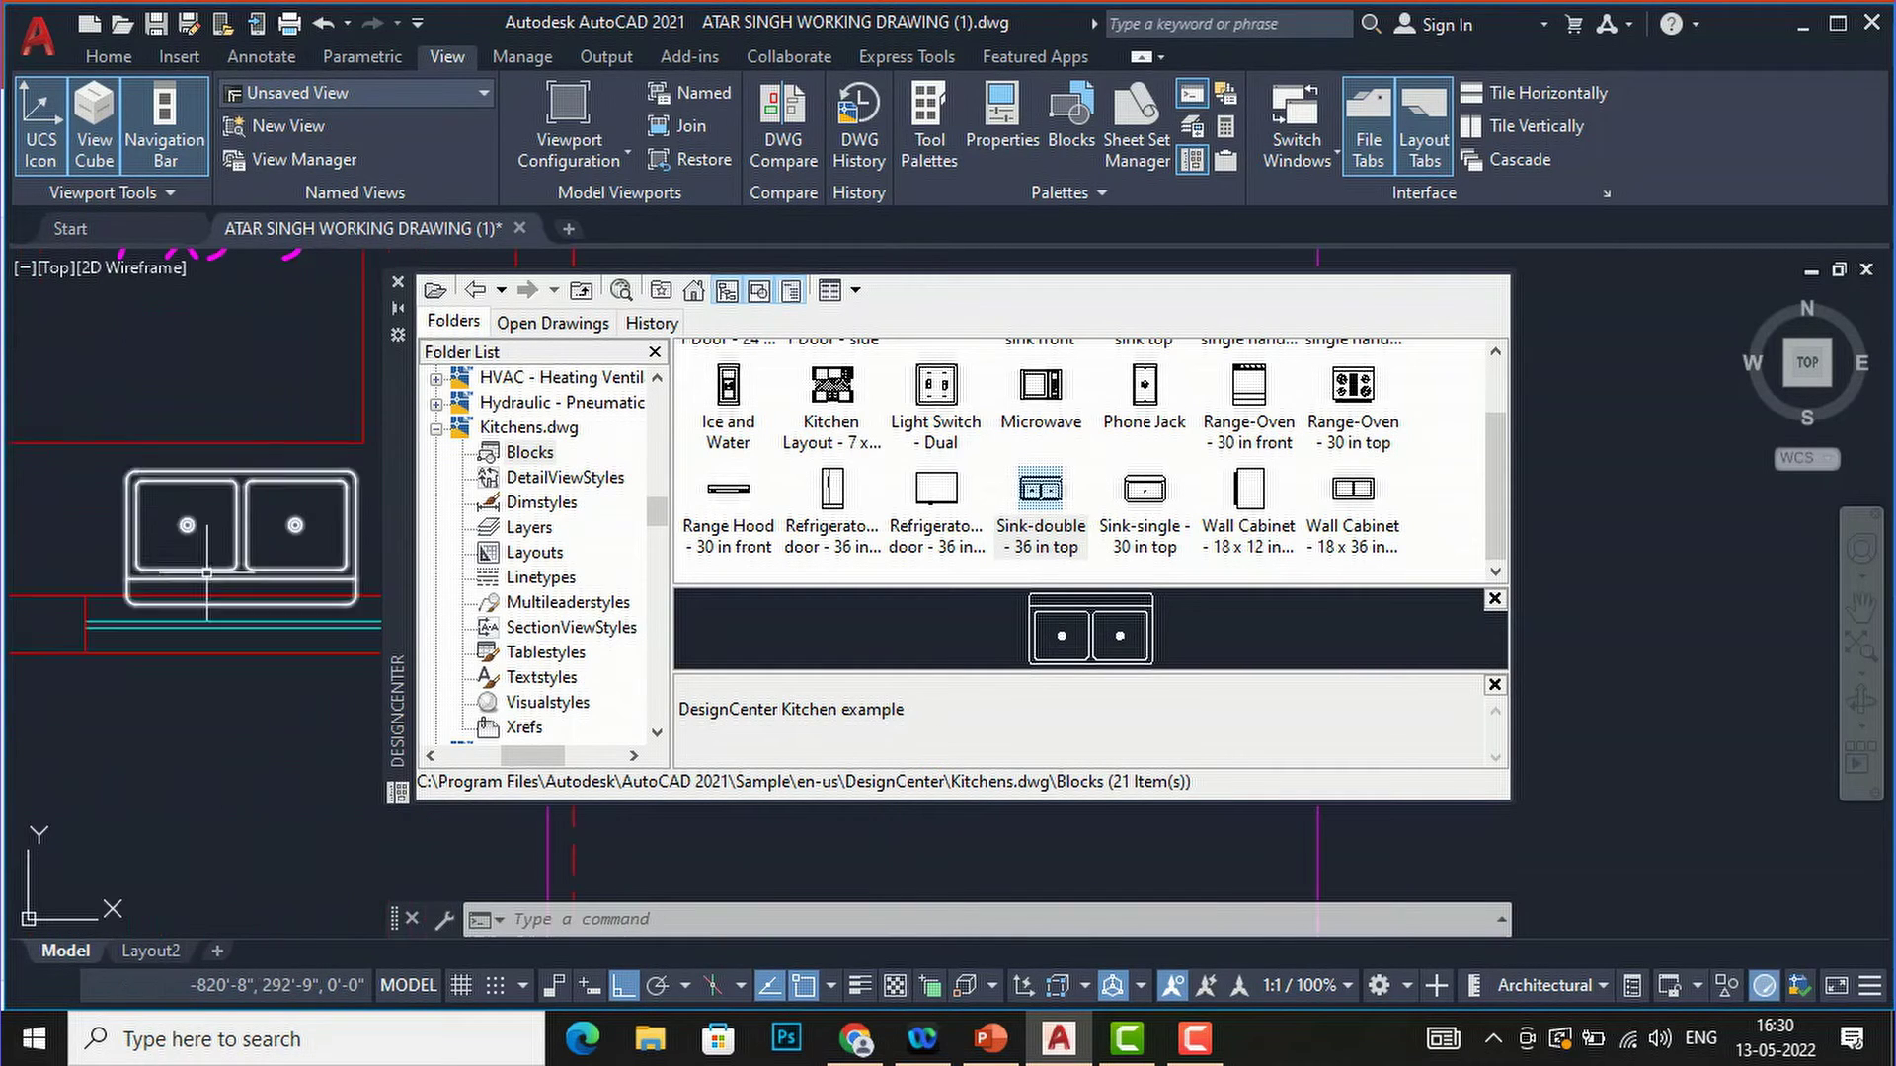
- Move the sink against the wall below the KITCHEN label
left_click(232, 484)
left_click(358, 598)
type("m")
key("Return")
left_click(295, 525)
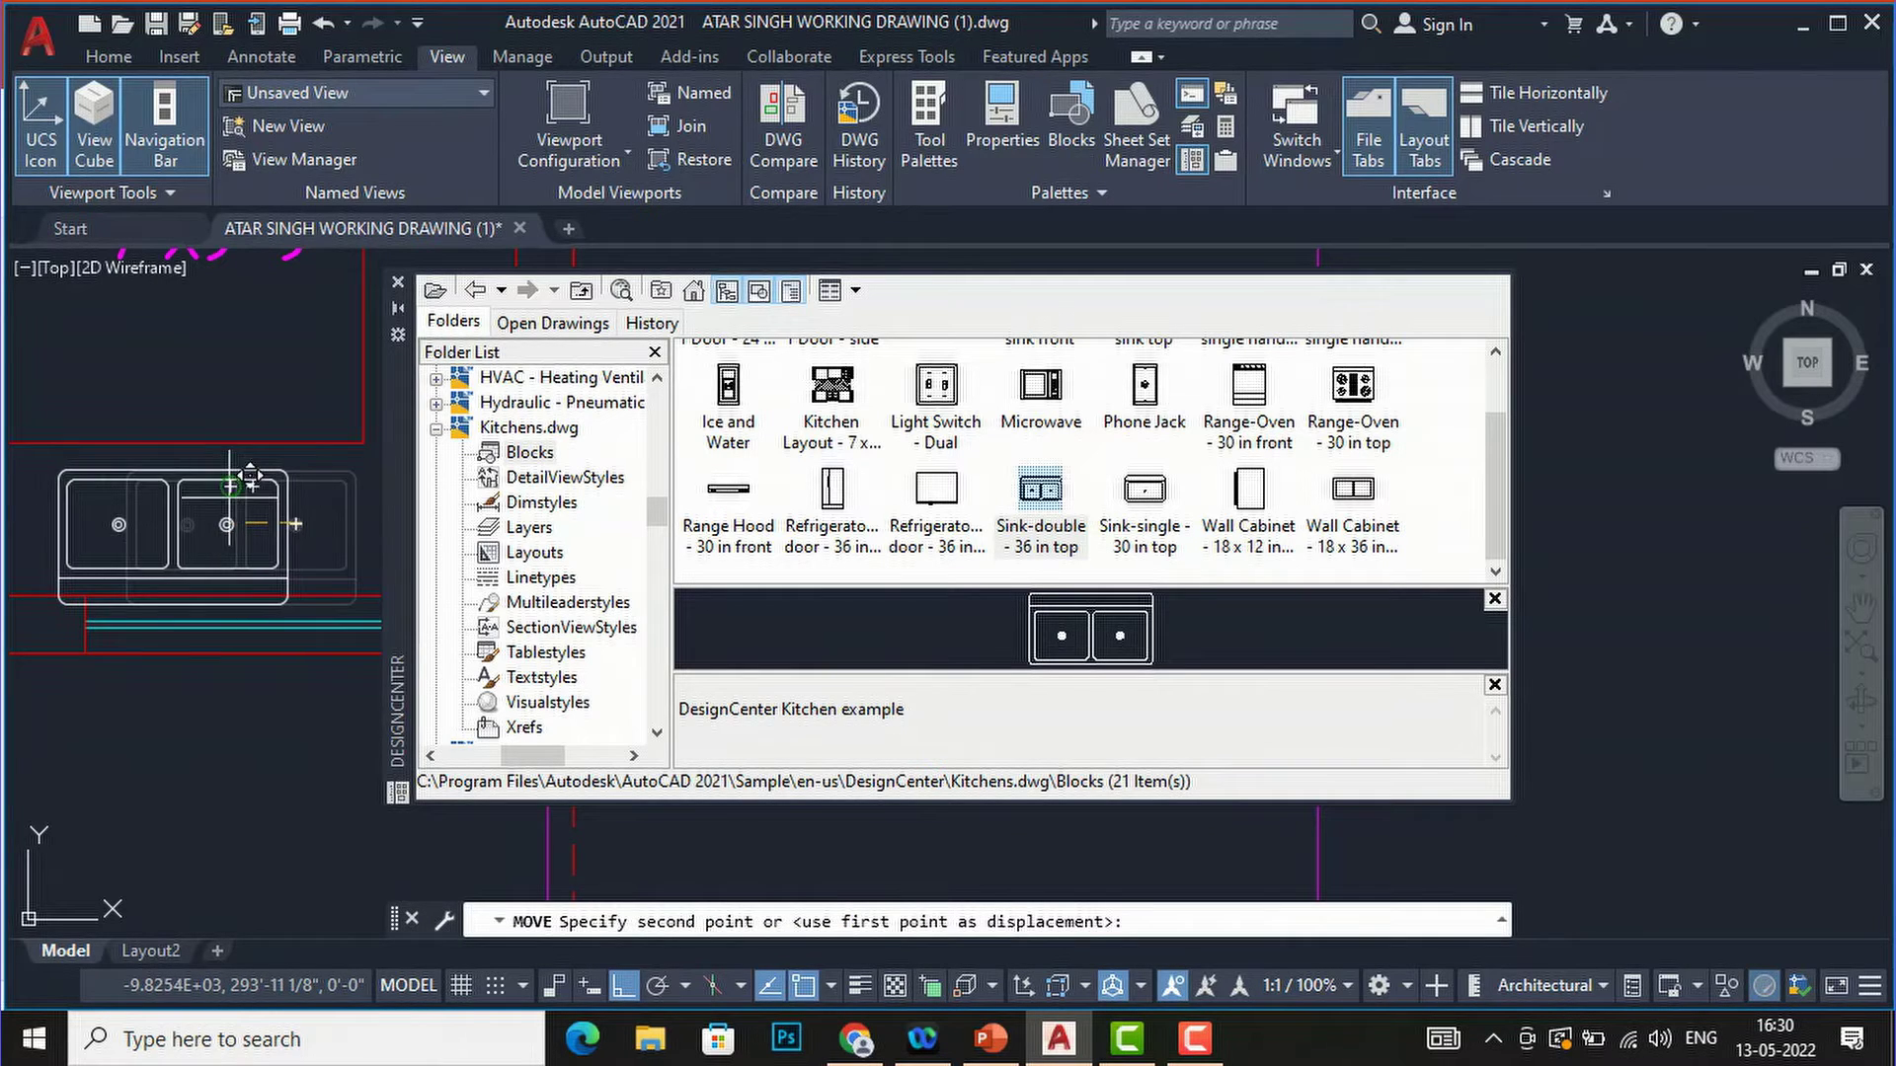
scroll(197, 484, "up", 4)
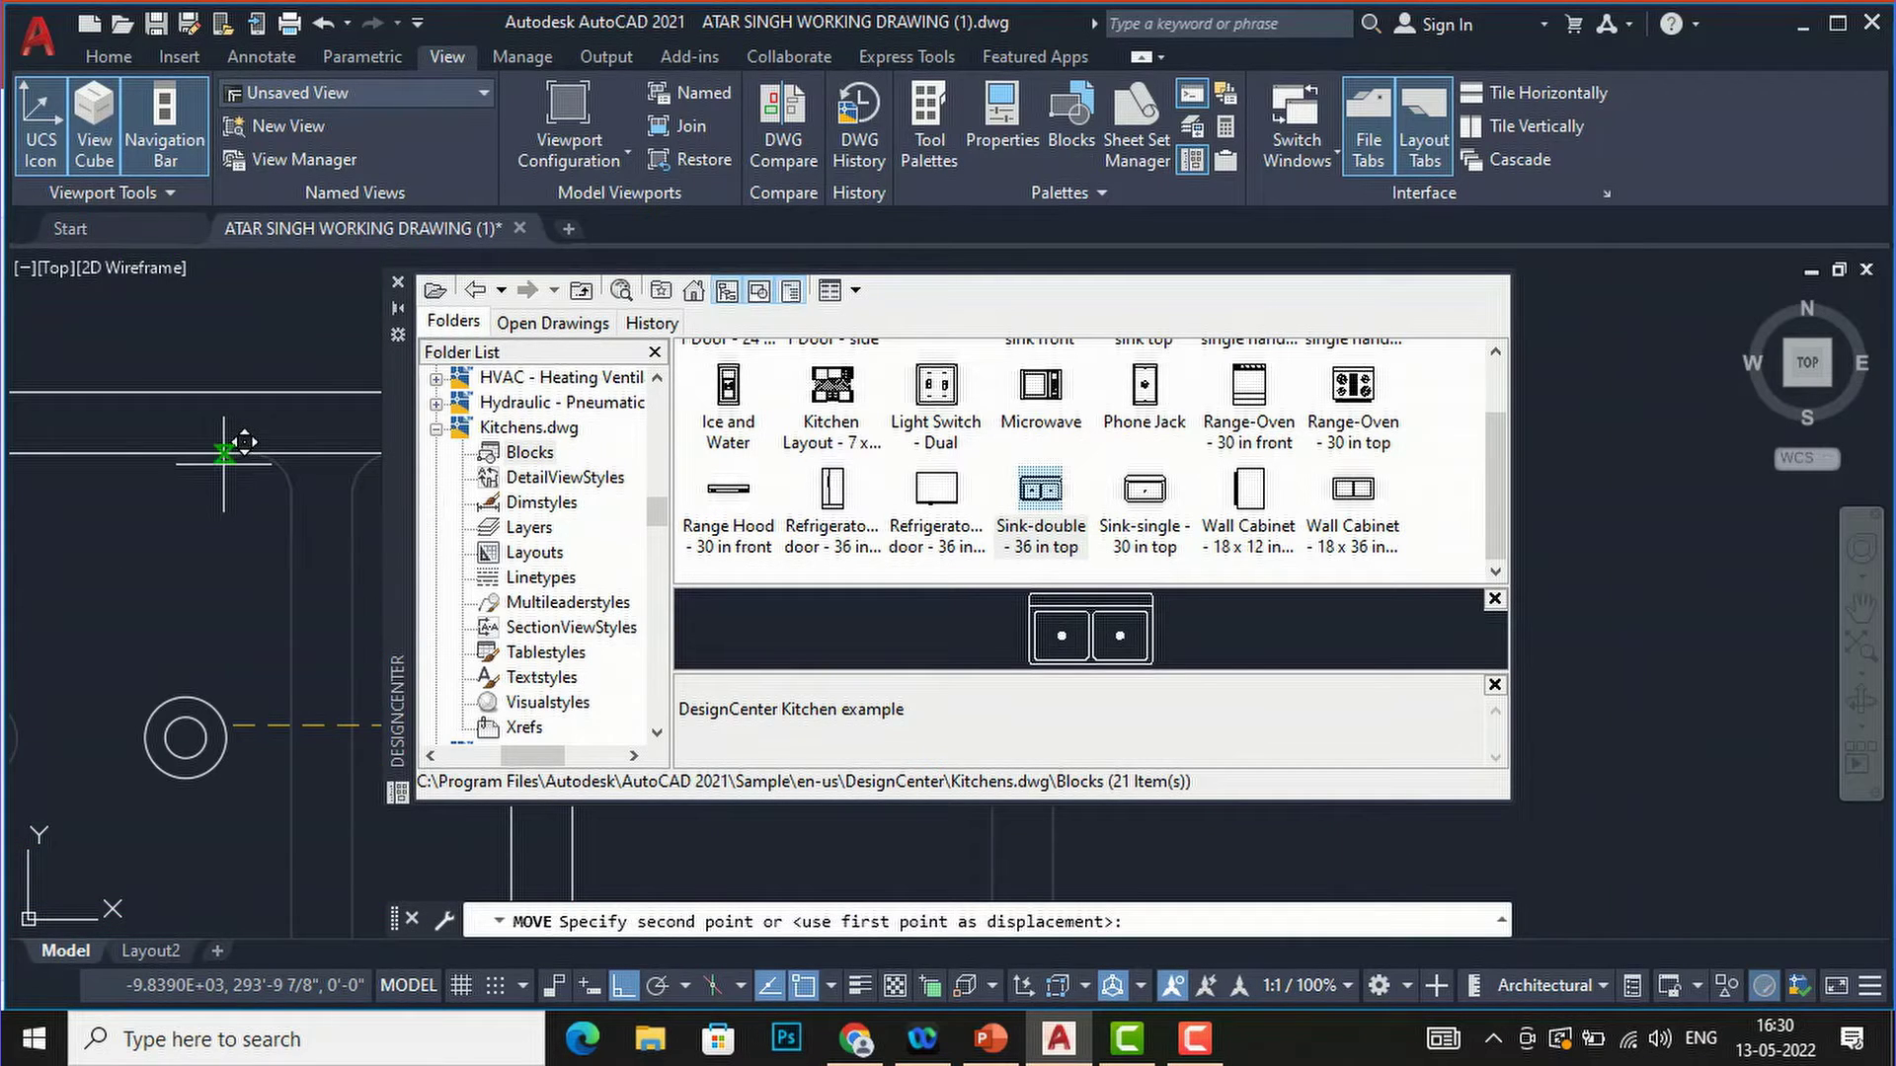
left_click(620, 993)
scroll(543, 642, "down", 4)
scroll(166, 620, "down", 3)
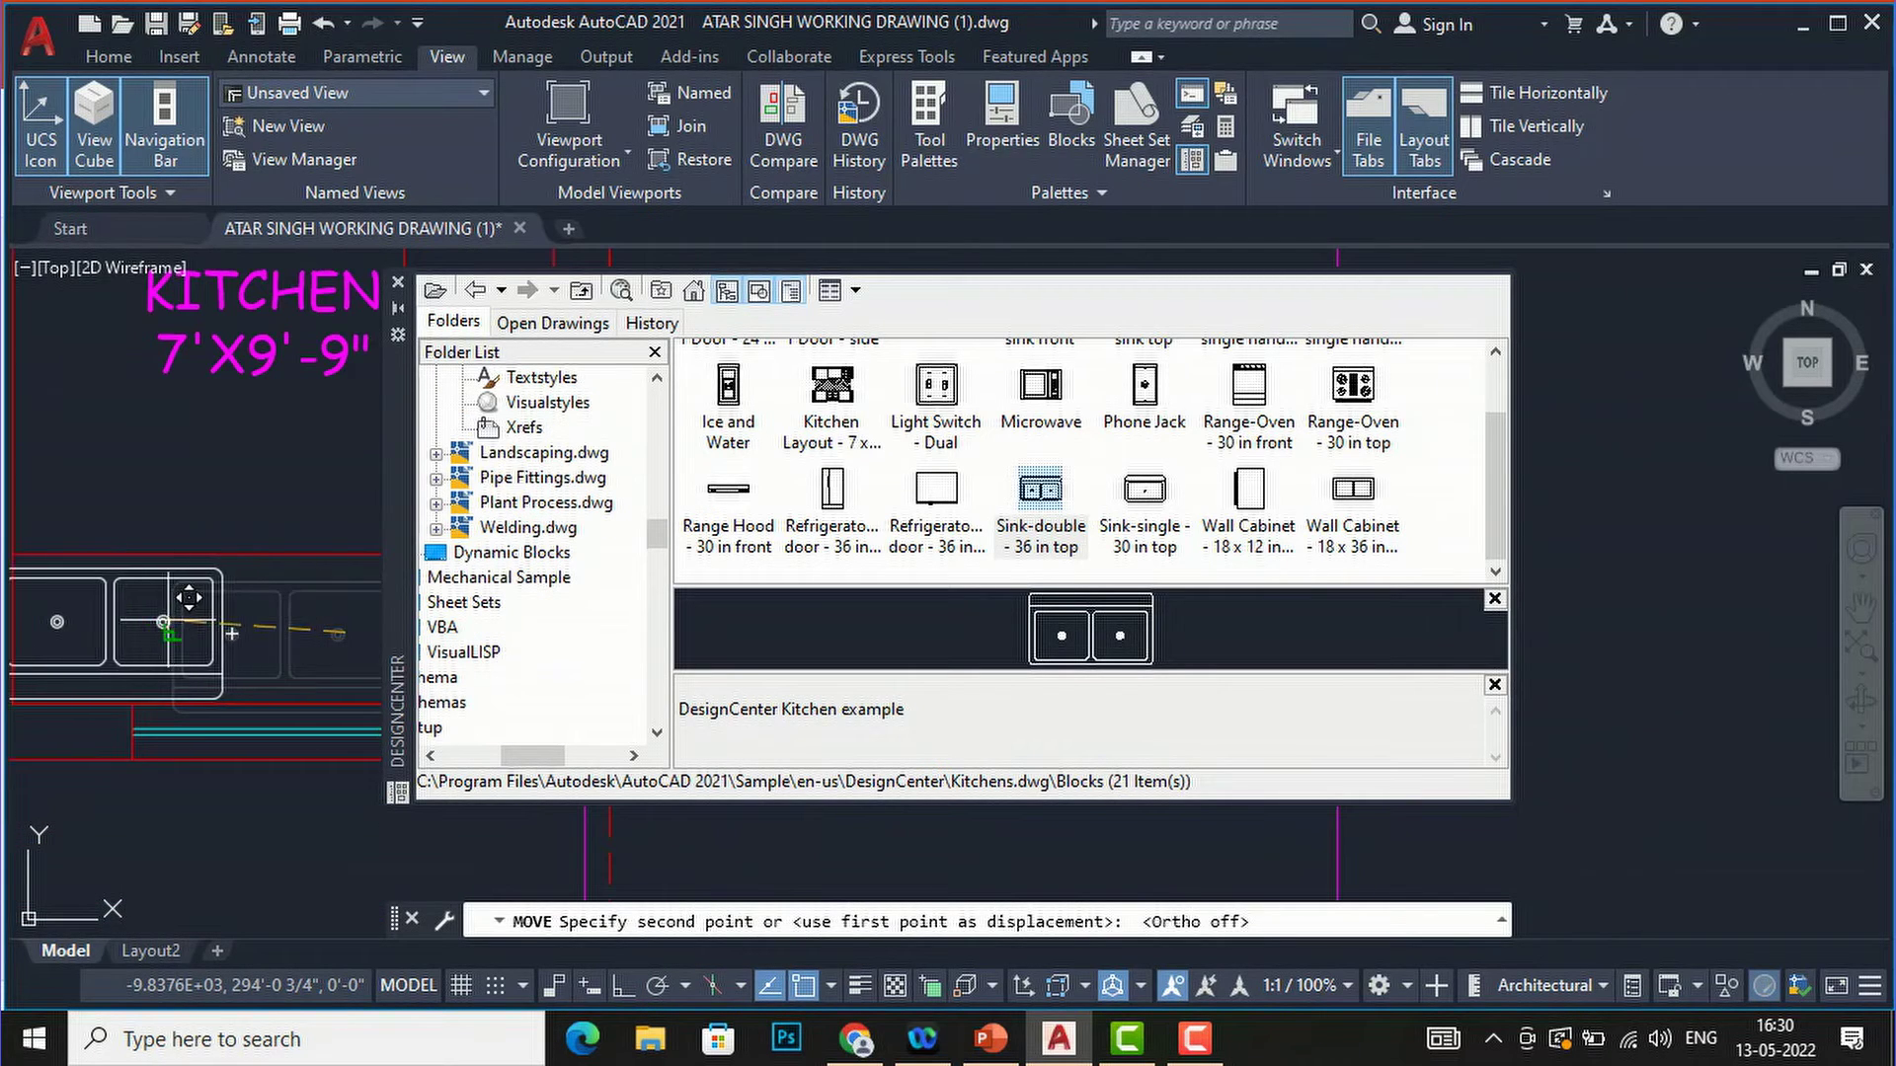
left_click(227, 611)
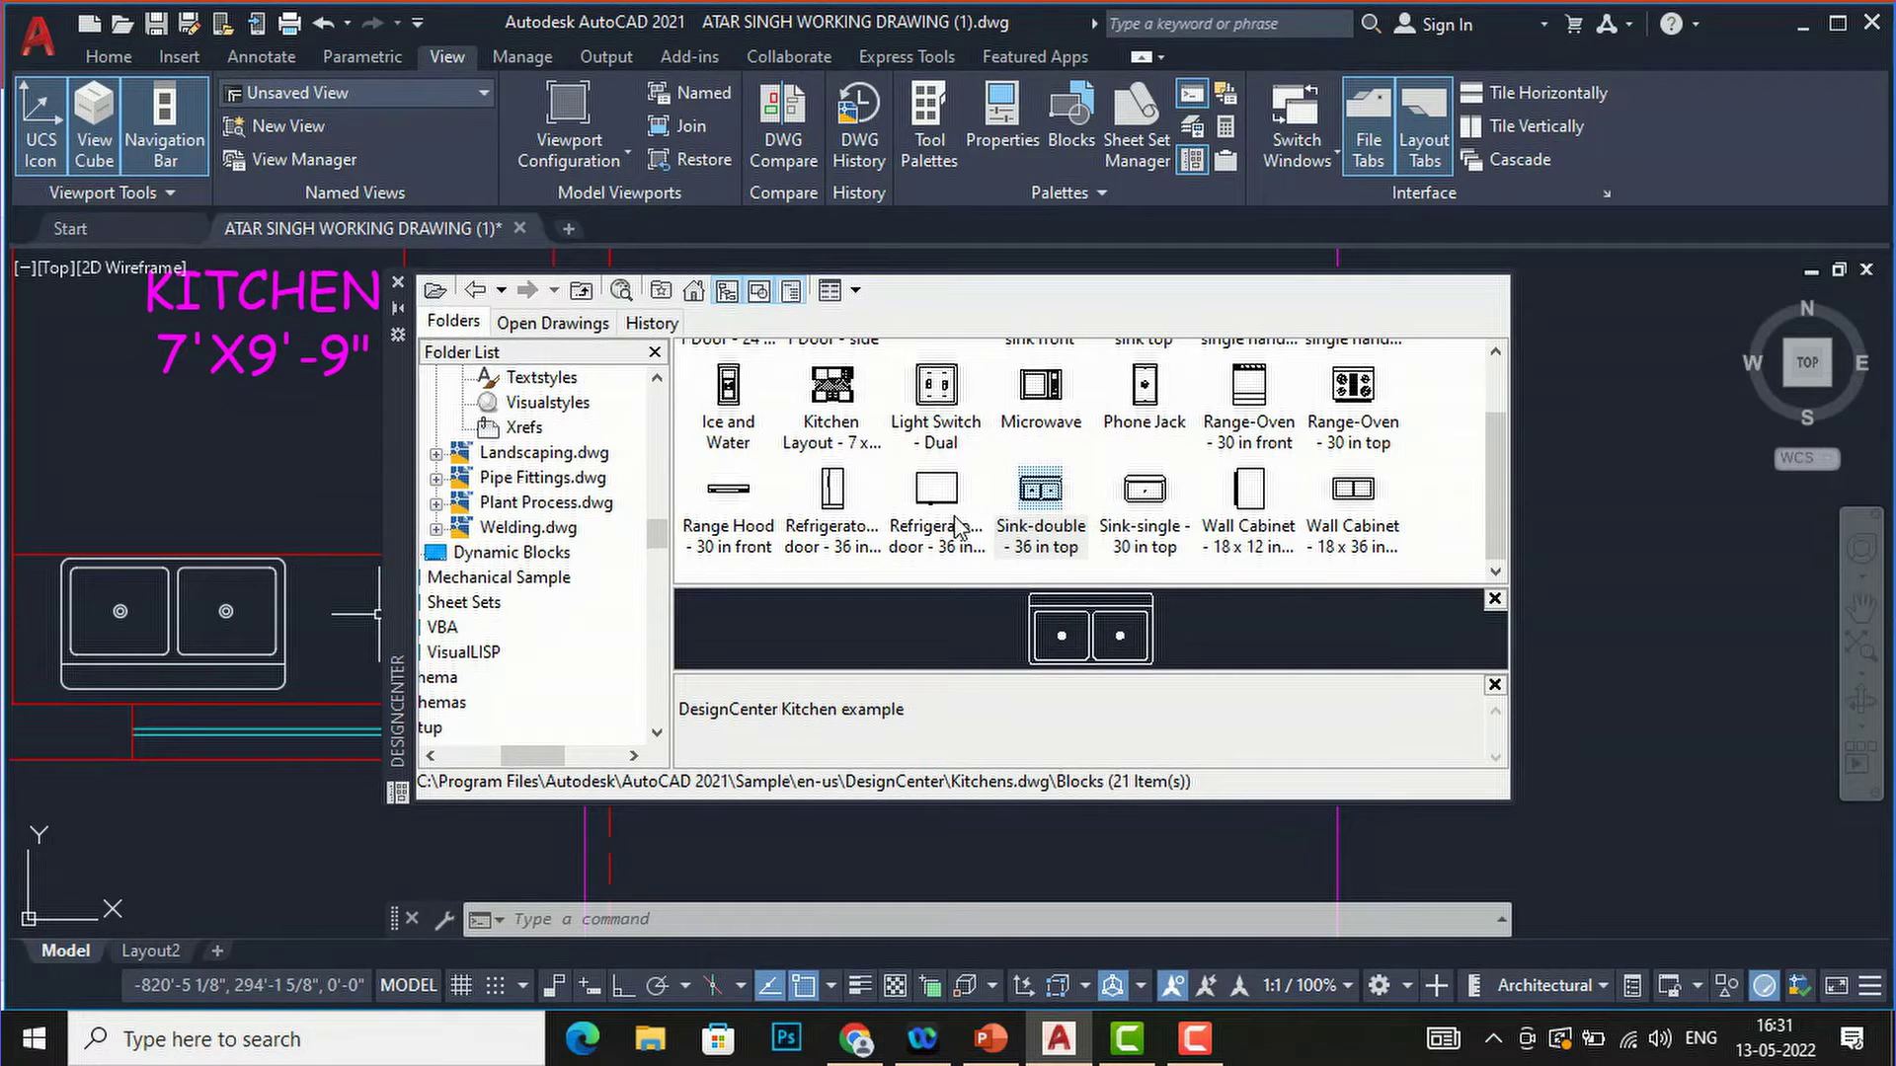
scroll(222, 636, "down", 3)
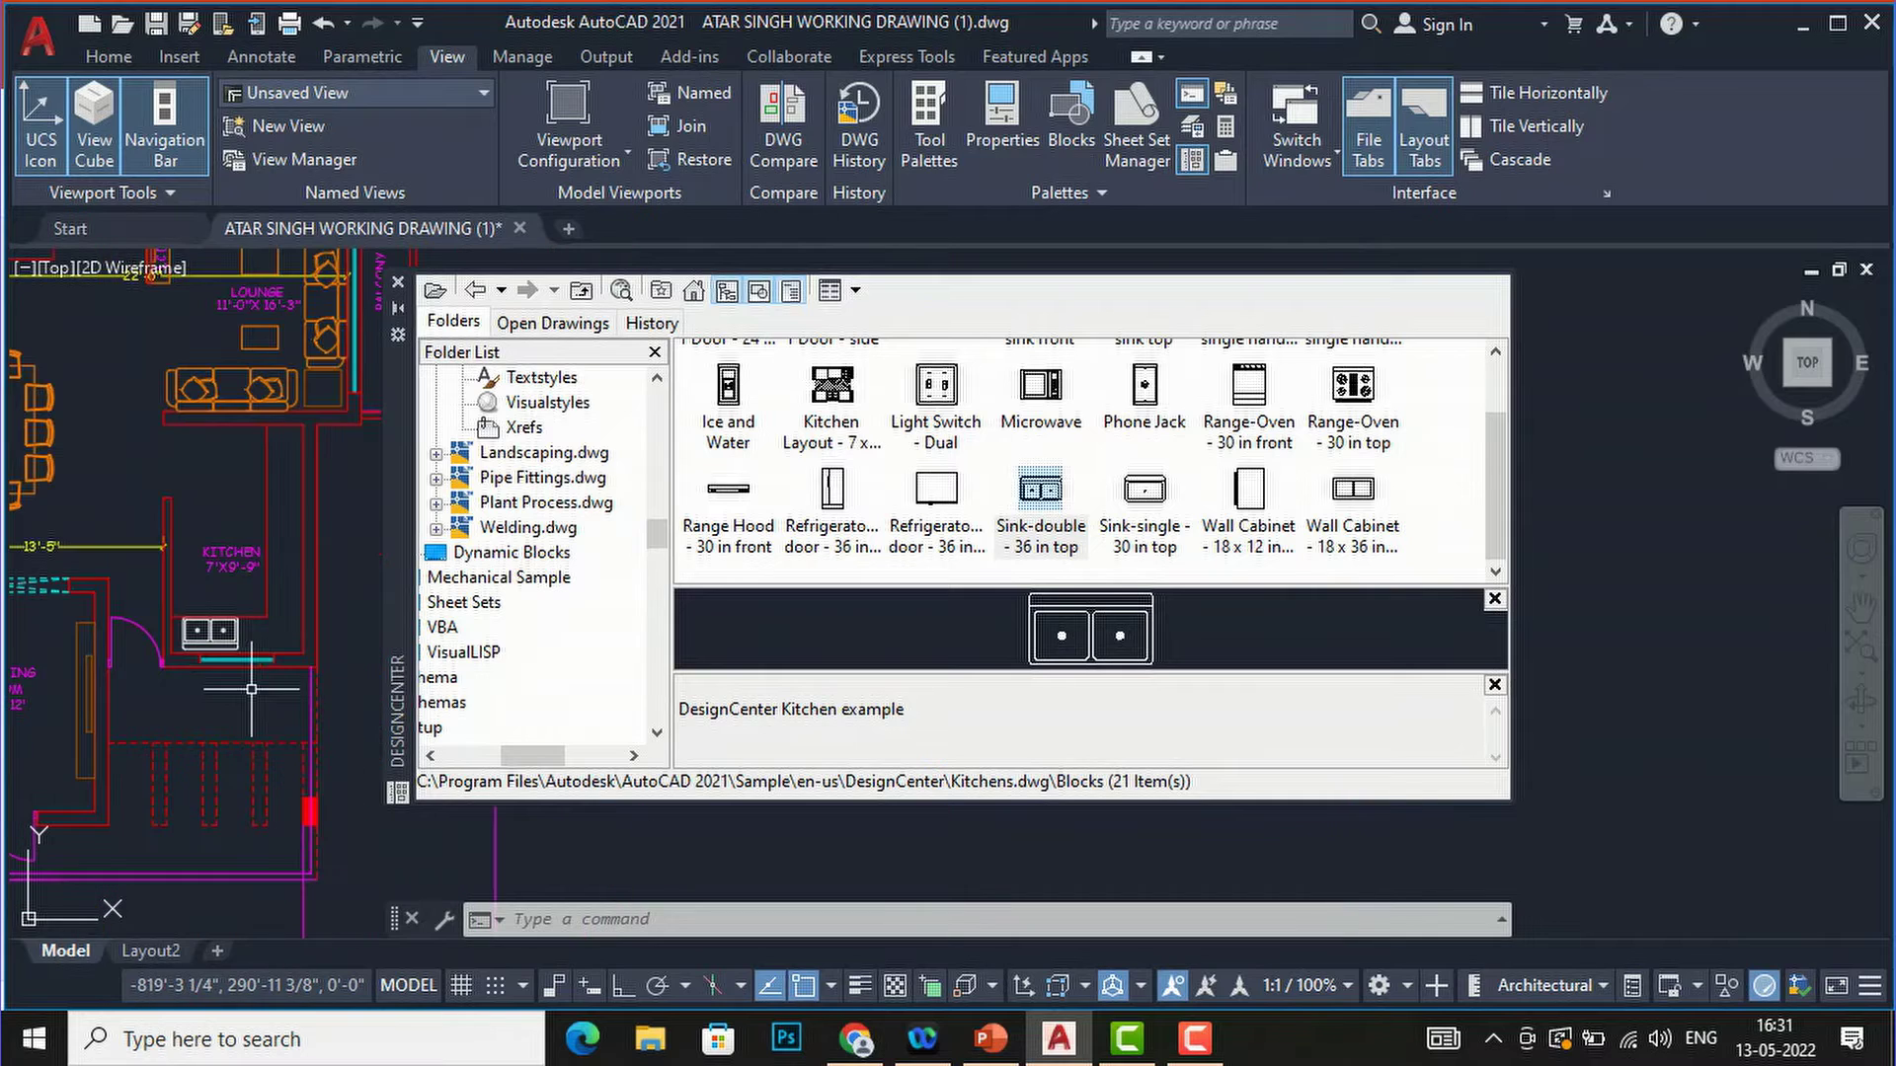
scroll(1252, 422, "up", 1)
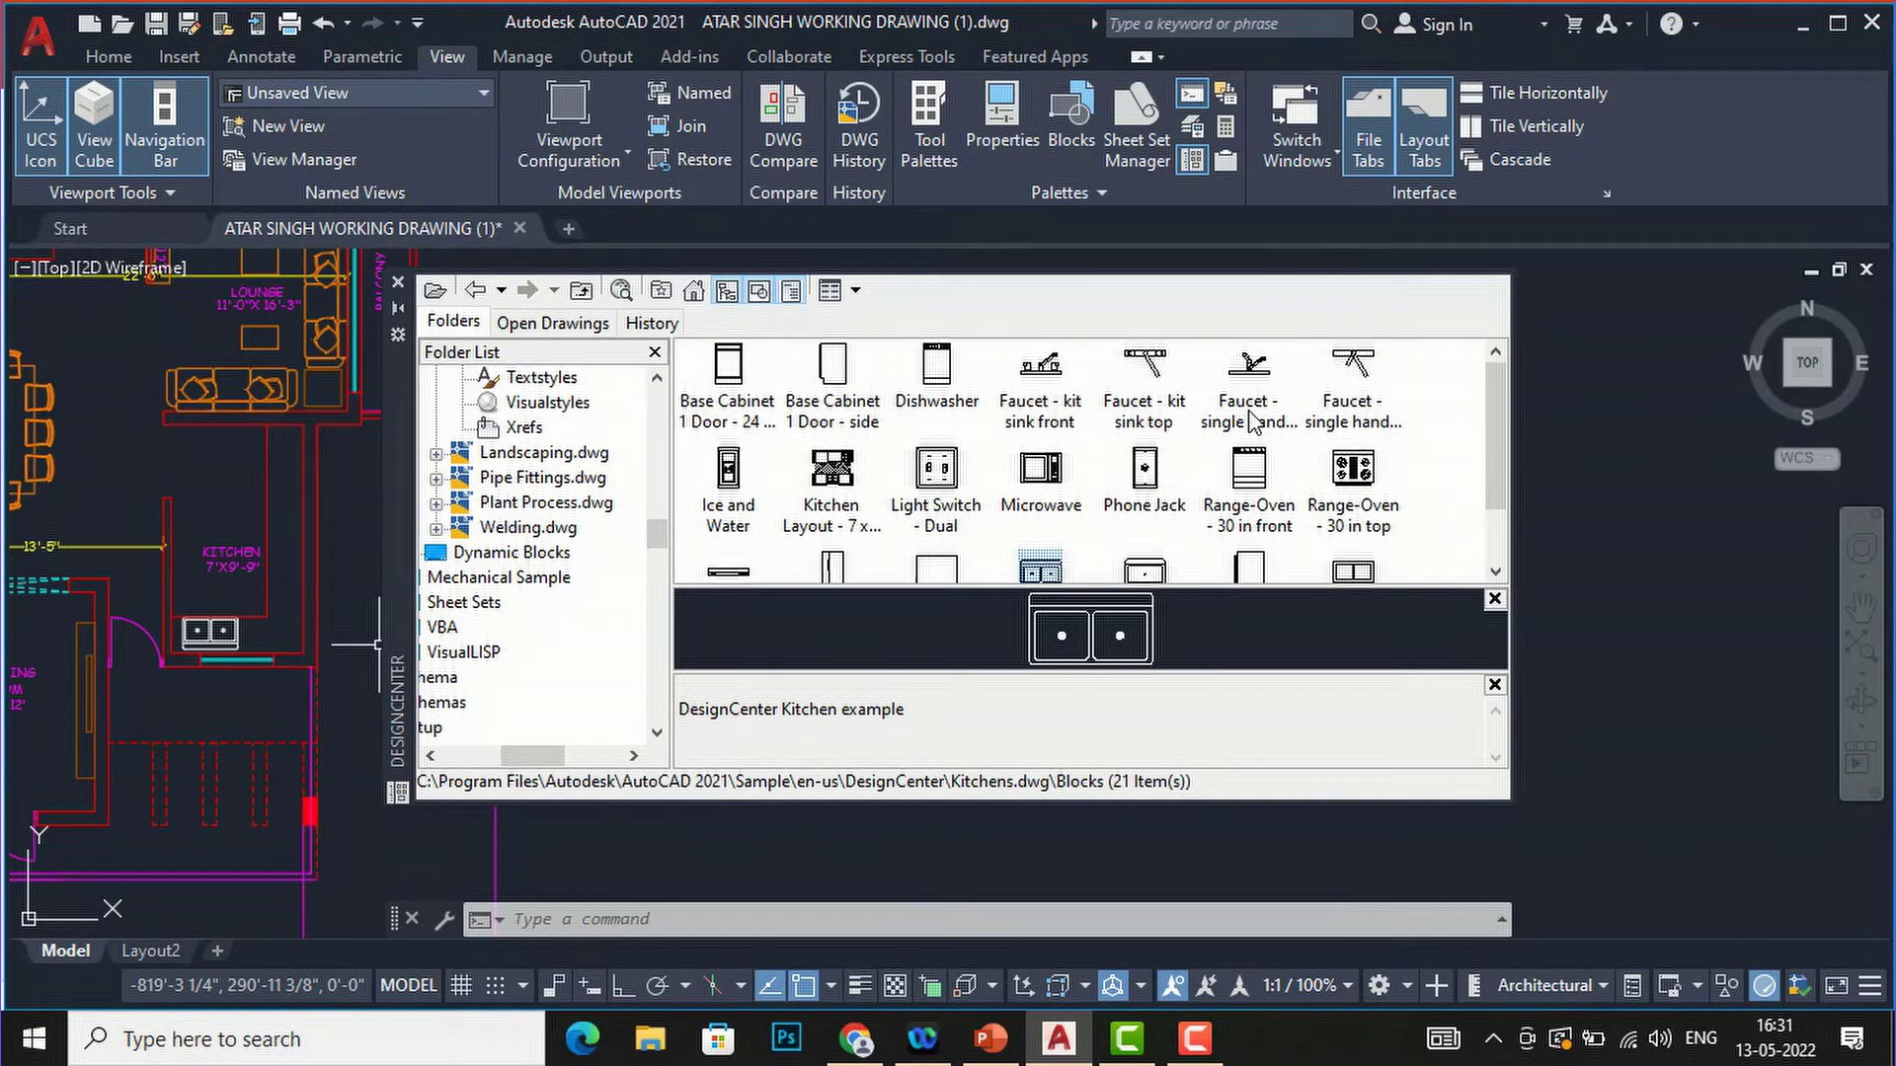
- Drag the Range-Oven - 30 in top block from DesignCenter into the kitchen
left_click(1359, 474)
mouse_move(1317, 481)
left_mouse_down()
mouse_move(1259, 468)
mouse_move(934, 539)
mouse_move(397, 563)
mouse_move(252, 524)
mouse_move(257, 496)
left_mouse_up()
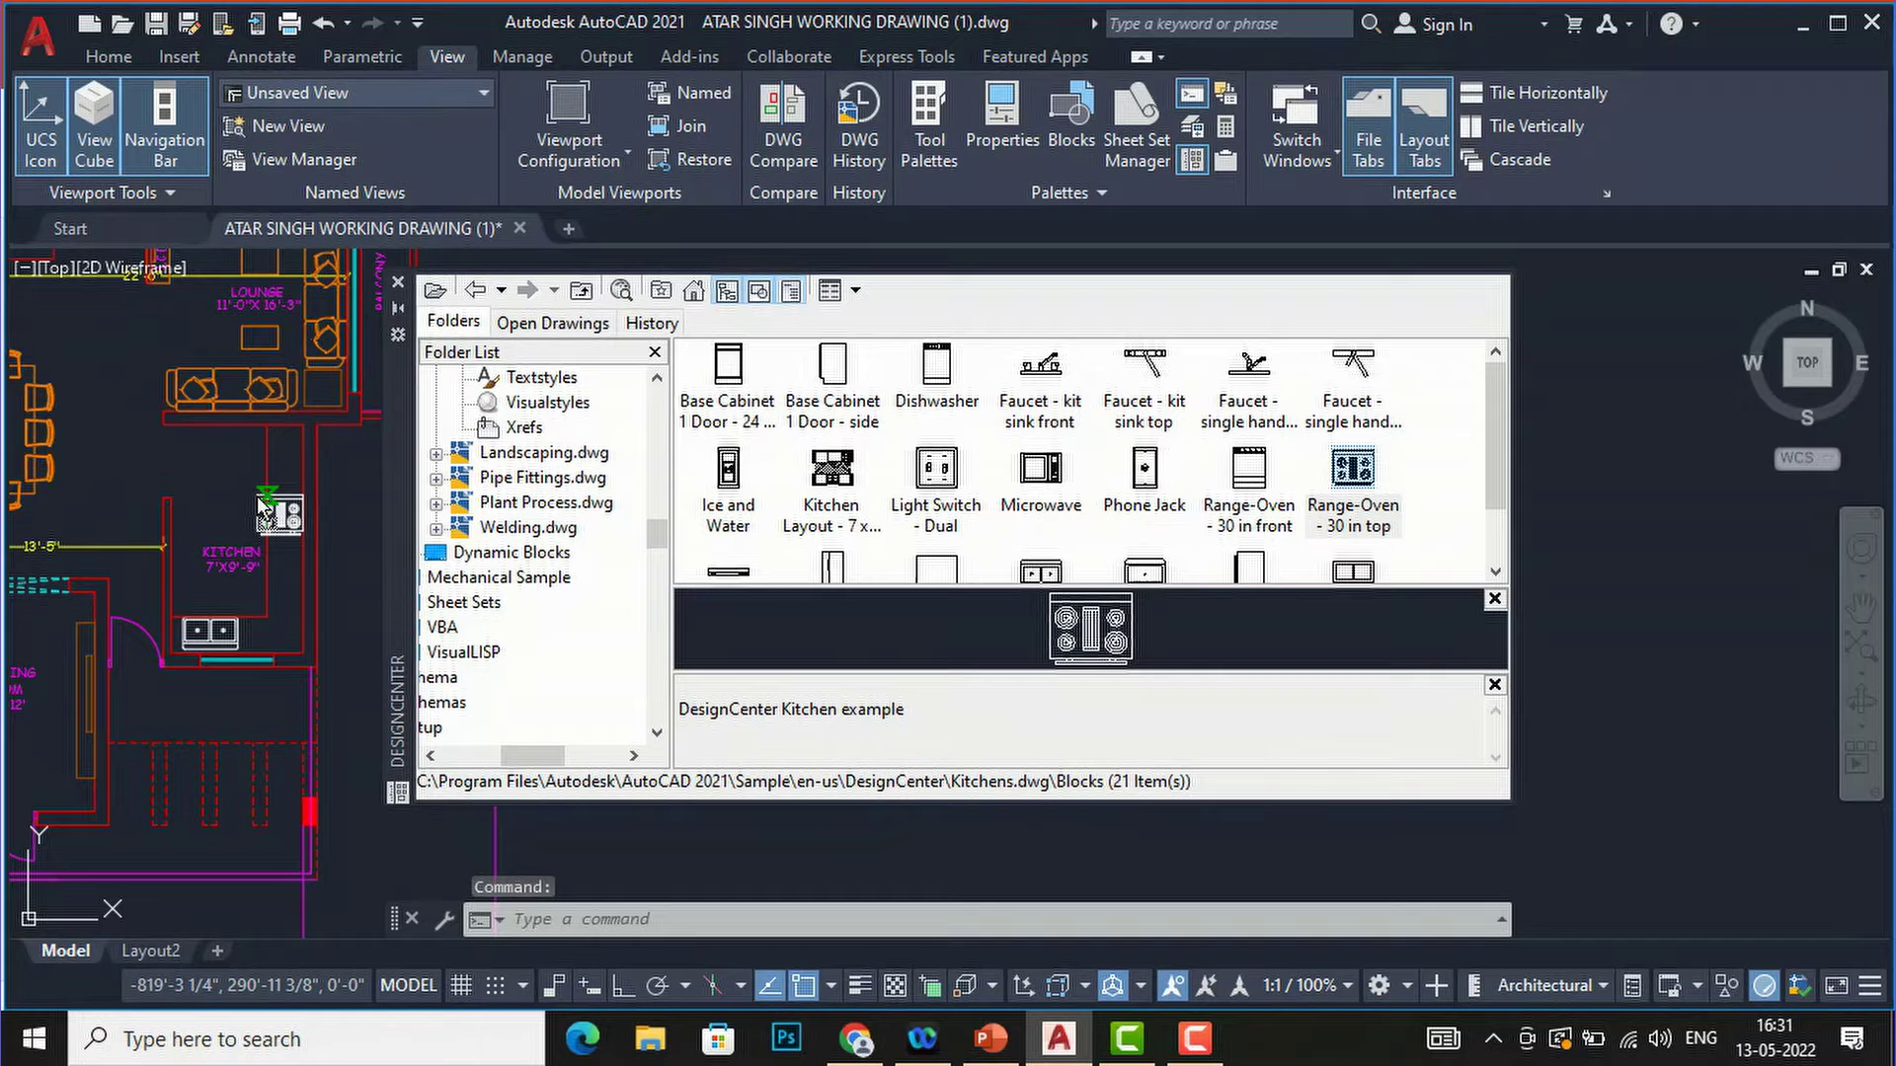
scroll(251, 489, "up", 5)
scroll(251, 488, "up", 2)
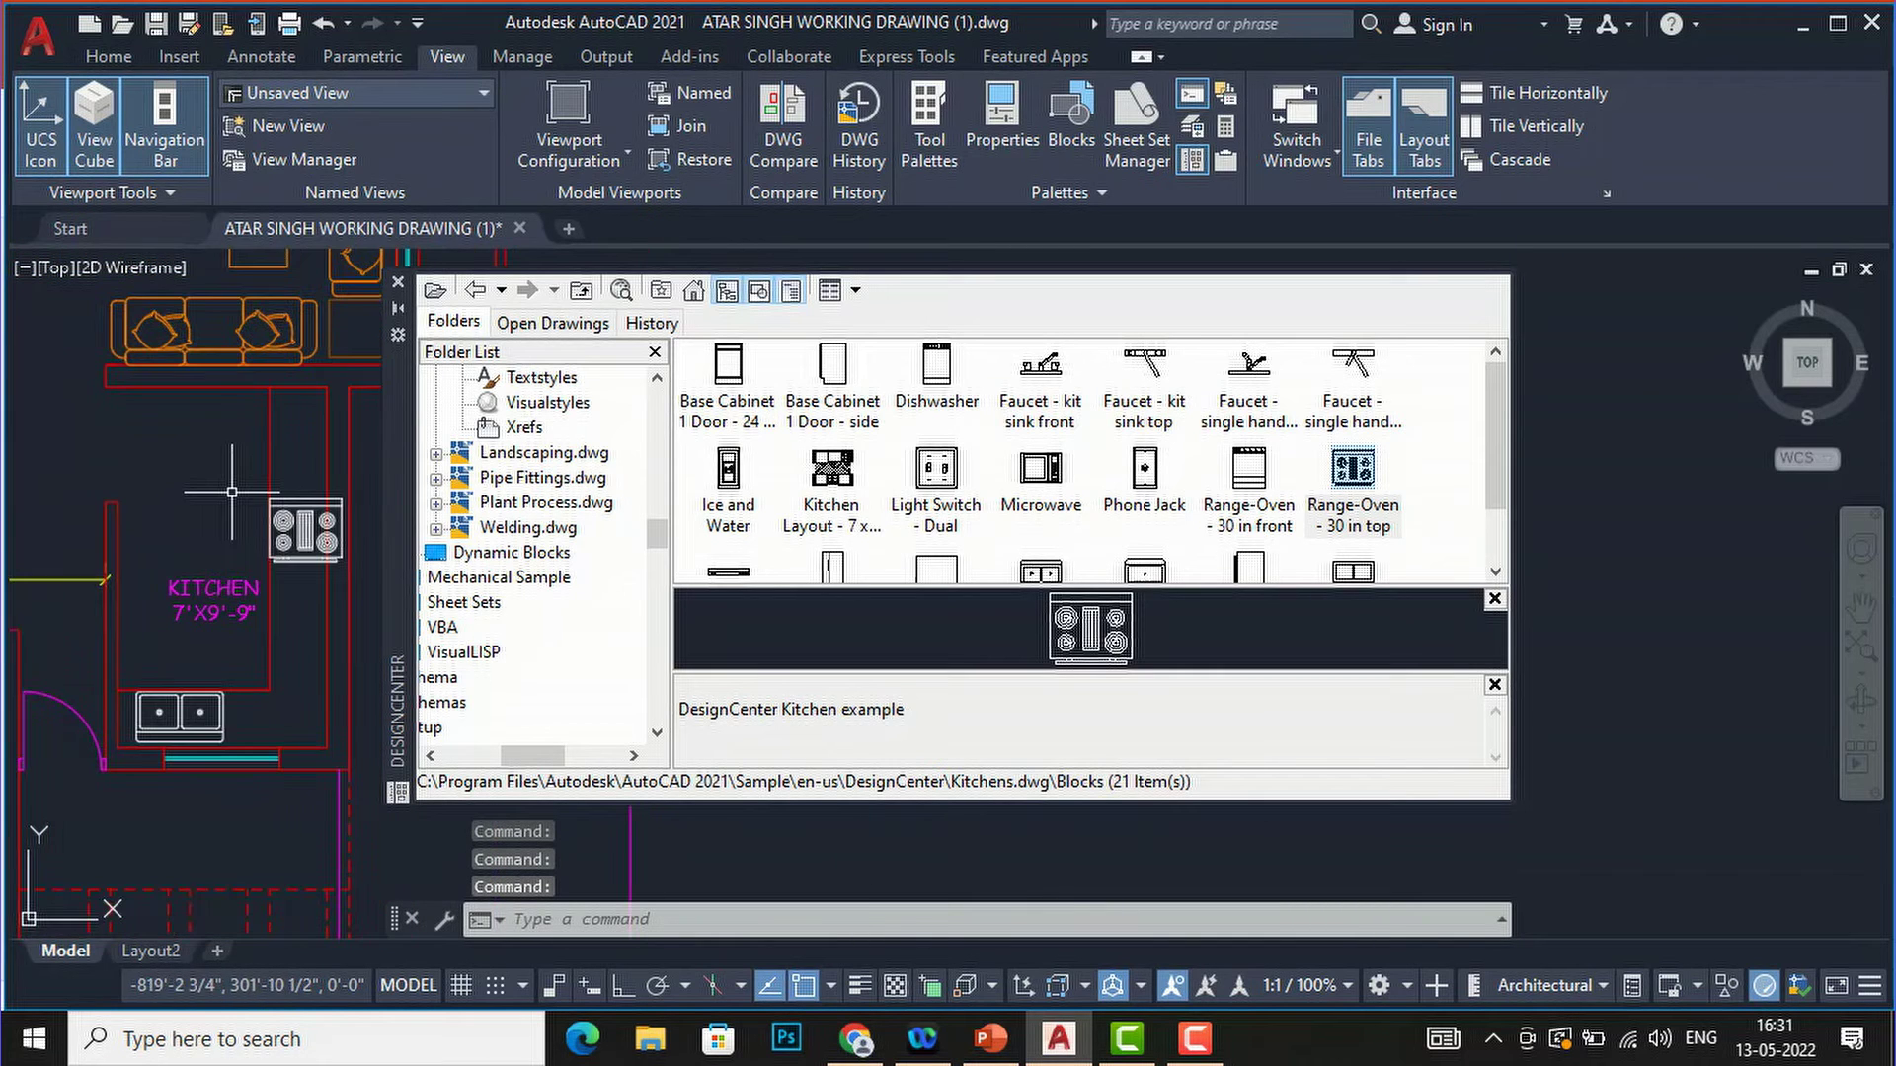
scroll(291, 563, "up", 3)
scroll(291, 563, "down", 3)
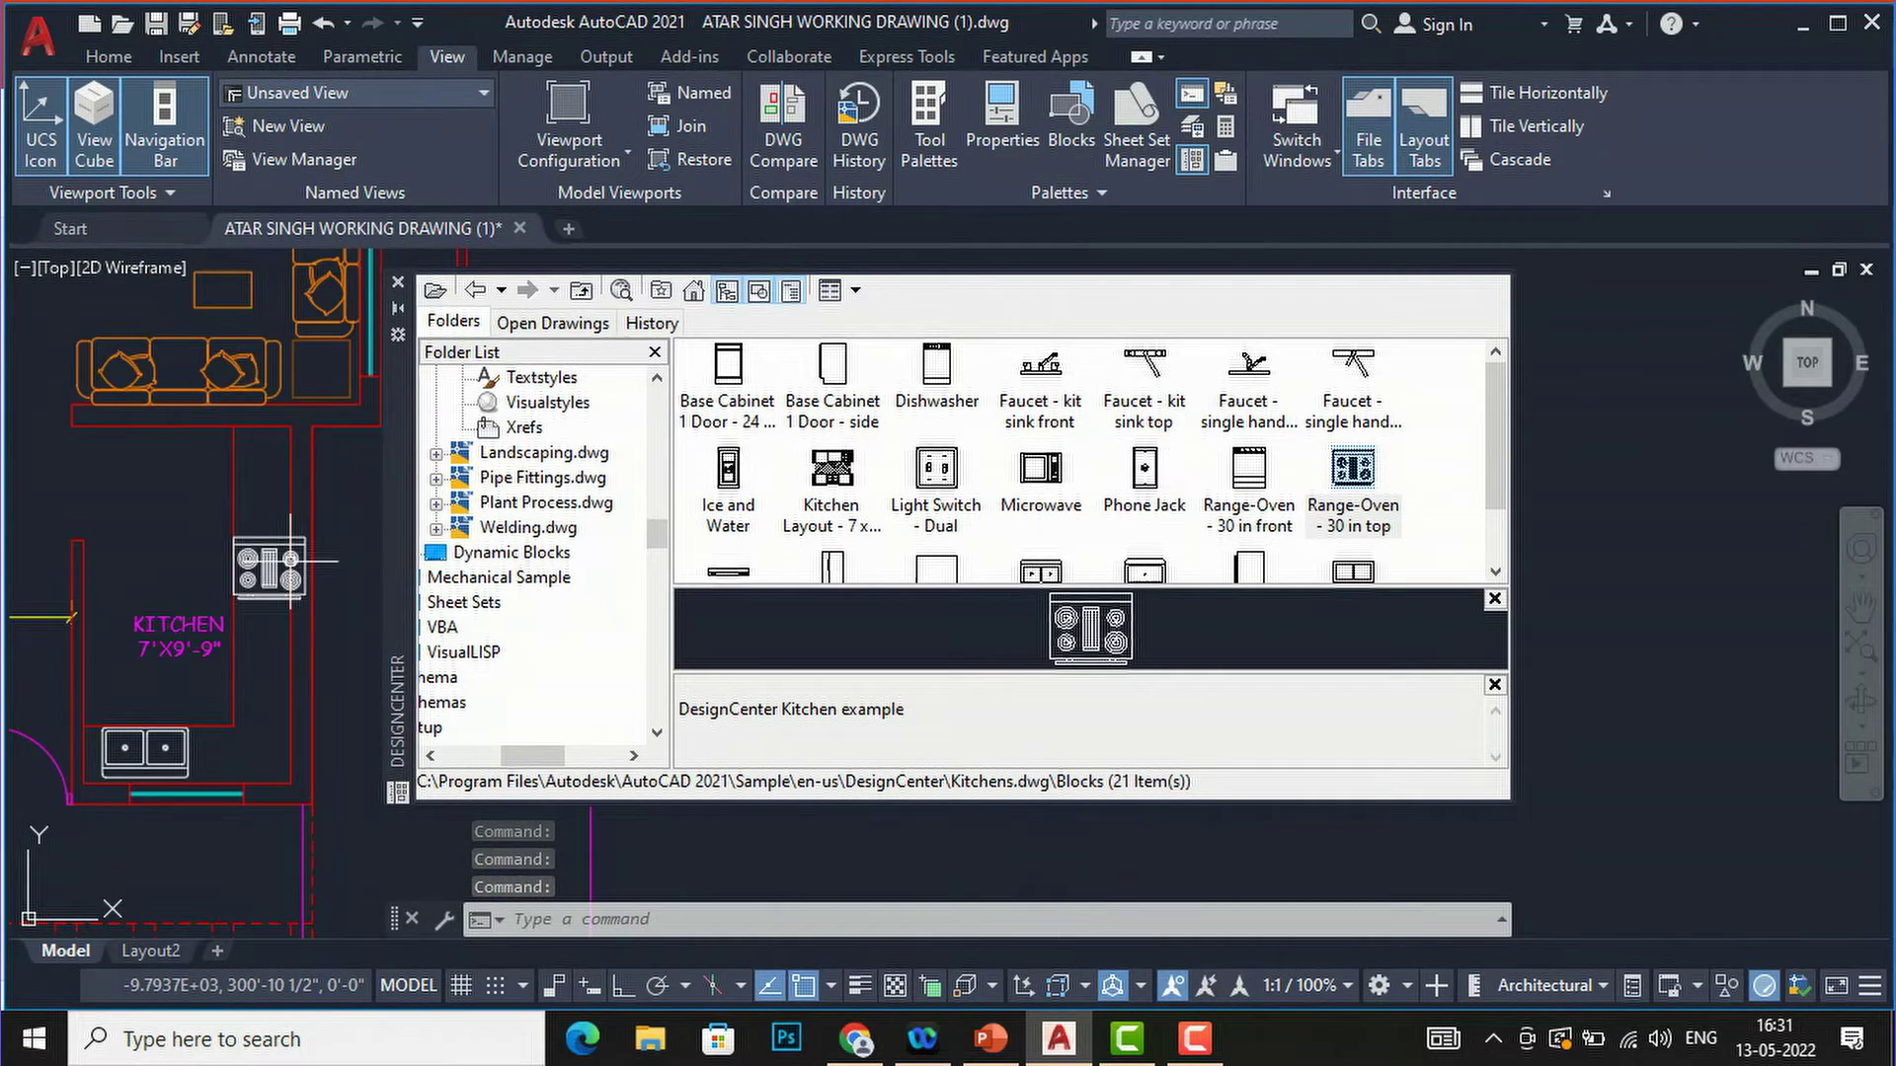
- Rotate the range oven to a vertical orientation
left_click(274, 515)
left_click(269, 618)
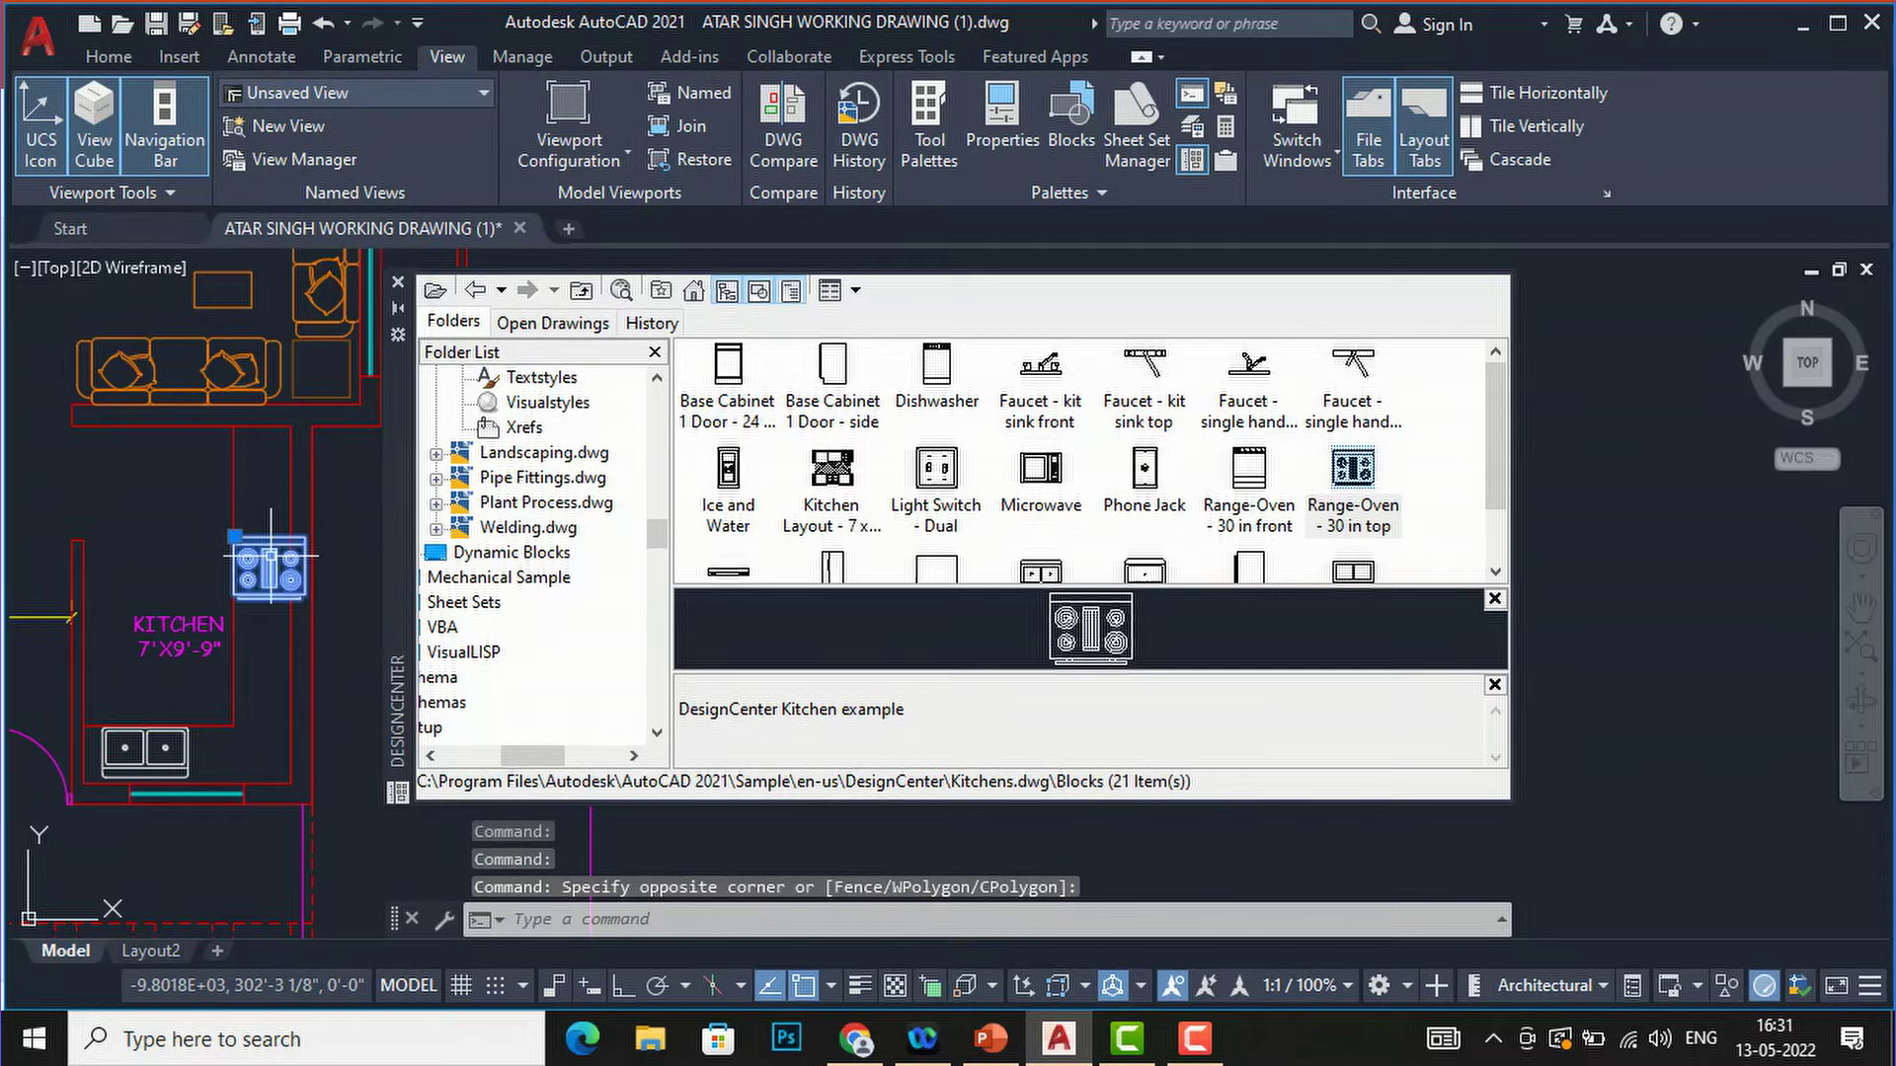
type("ro")
key("Return")
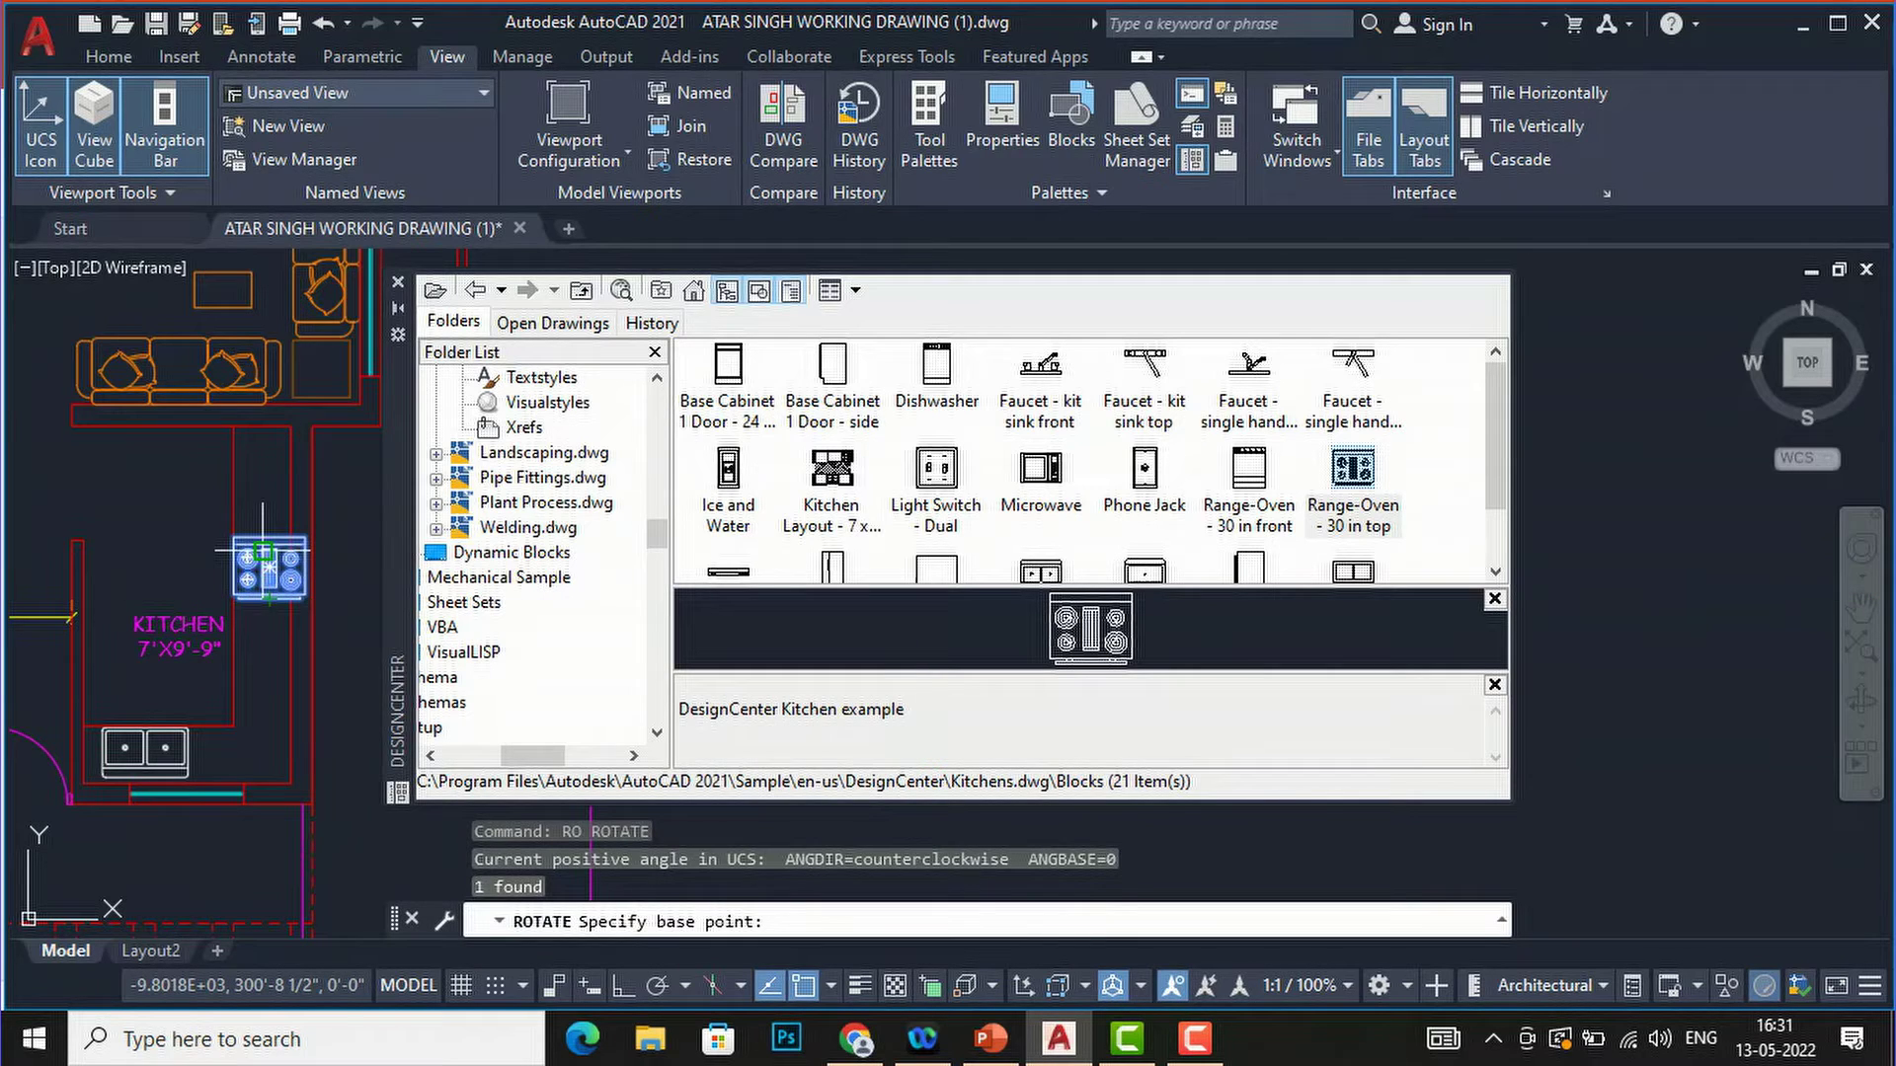
left_click(269, 559)
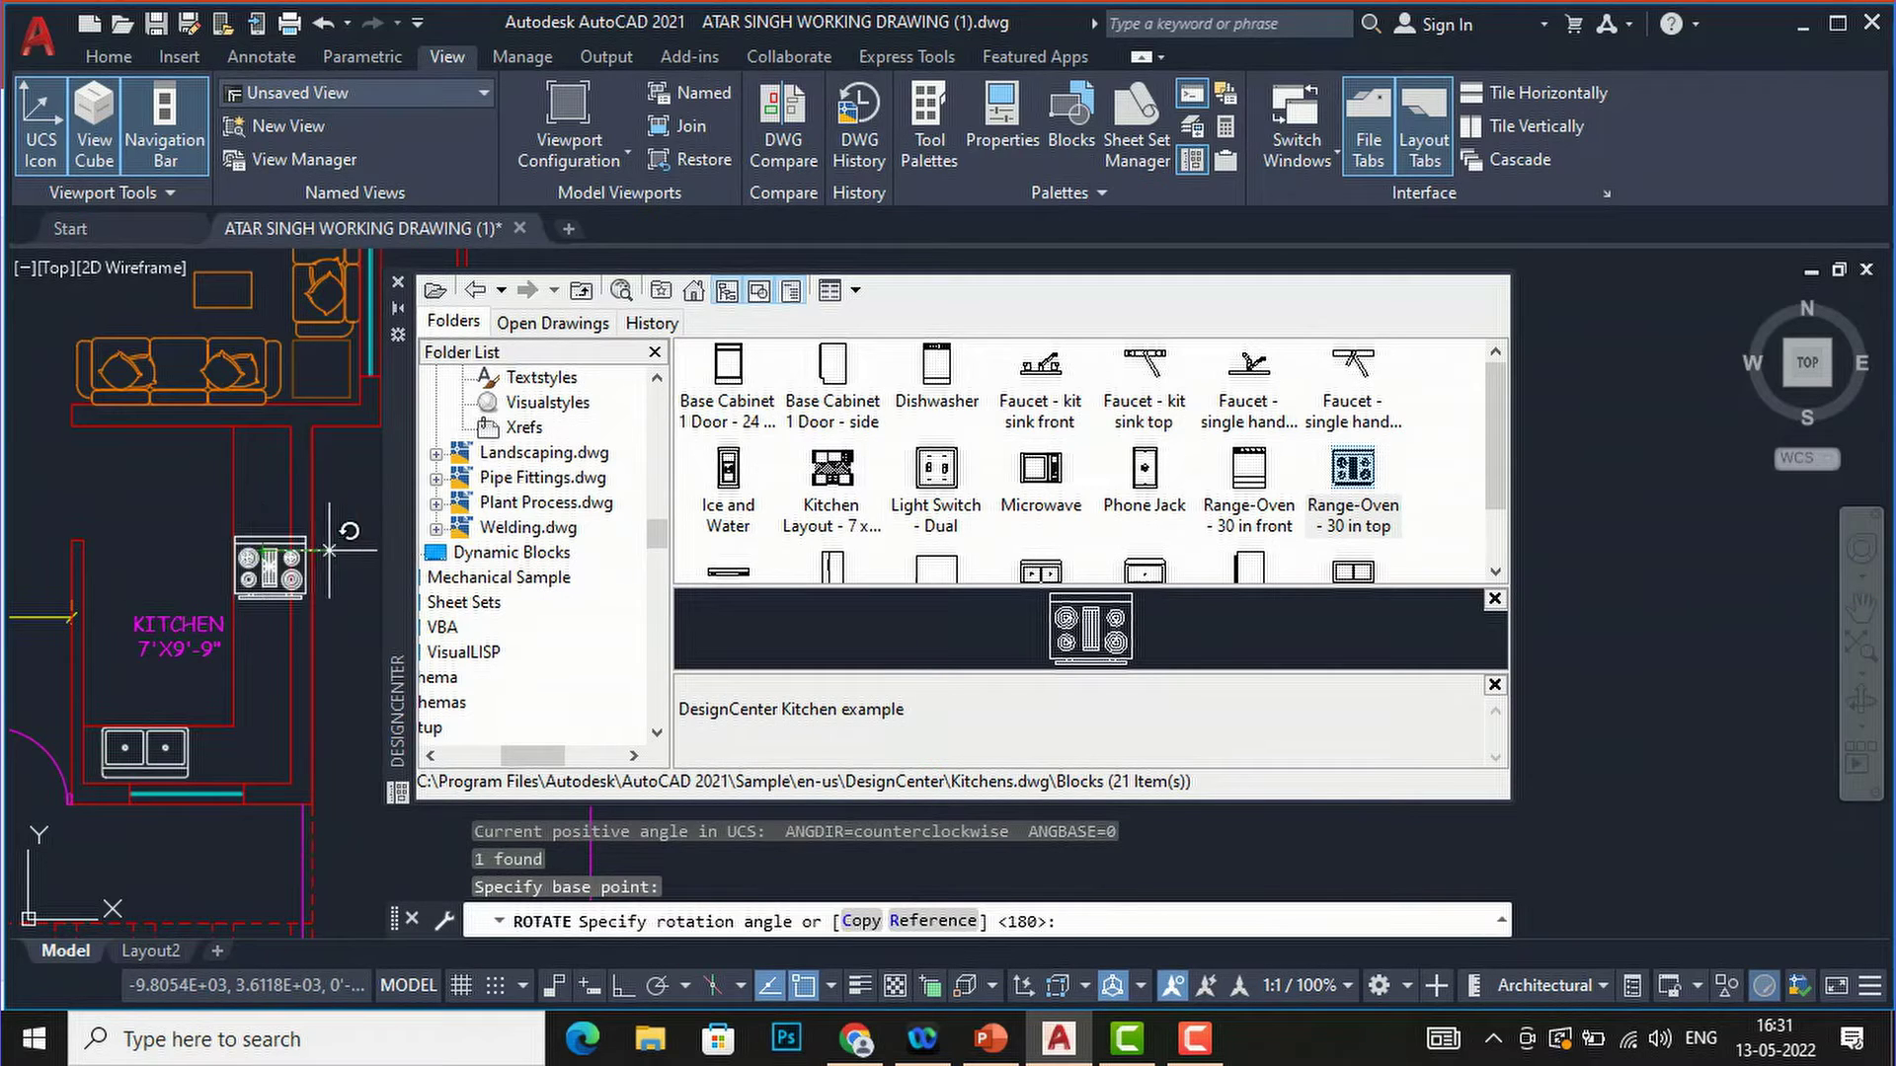
left_click(260, 748)
scroll(264, 505, "up", 4)
- Move the range oven right from its corner onto the wall line
left_click(295, 544)
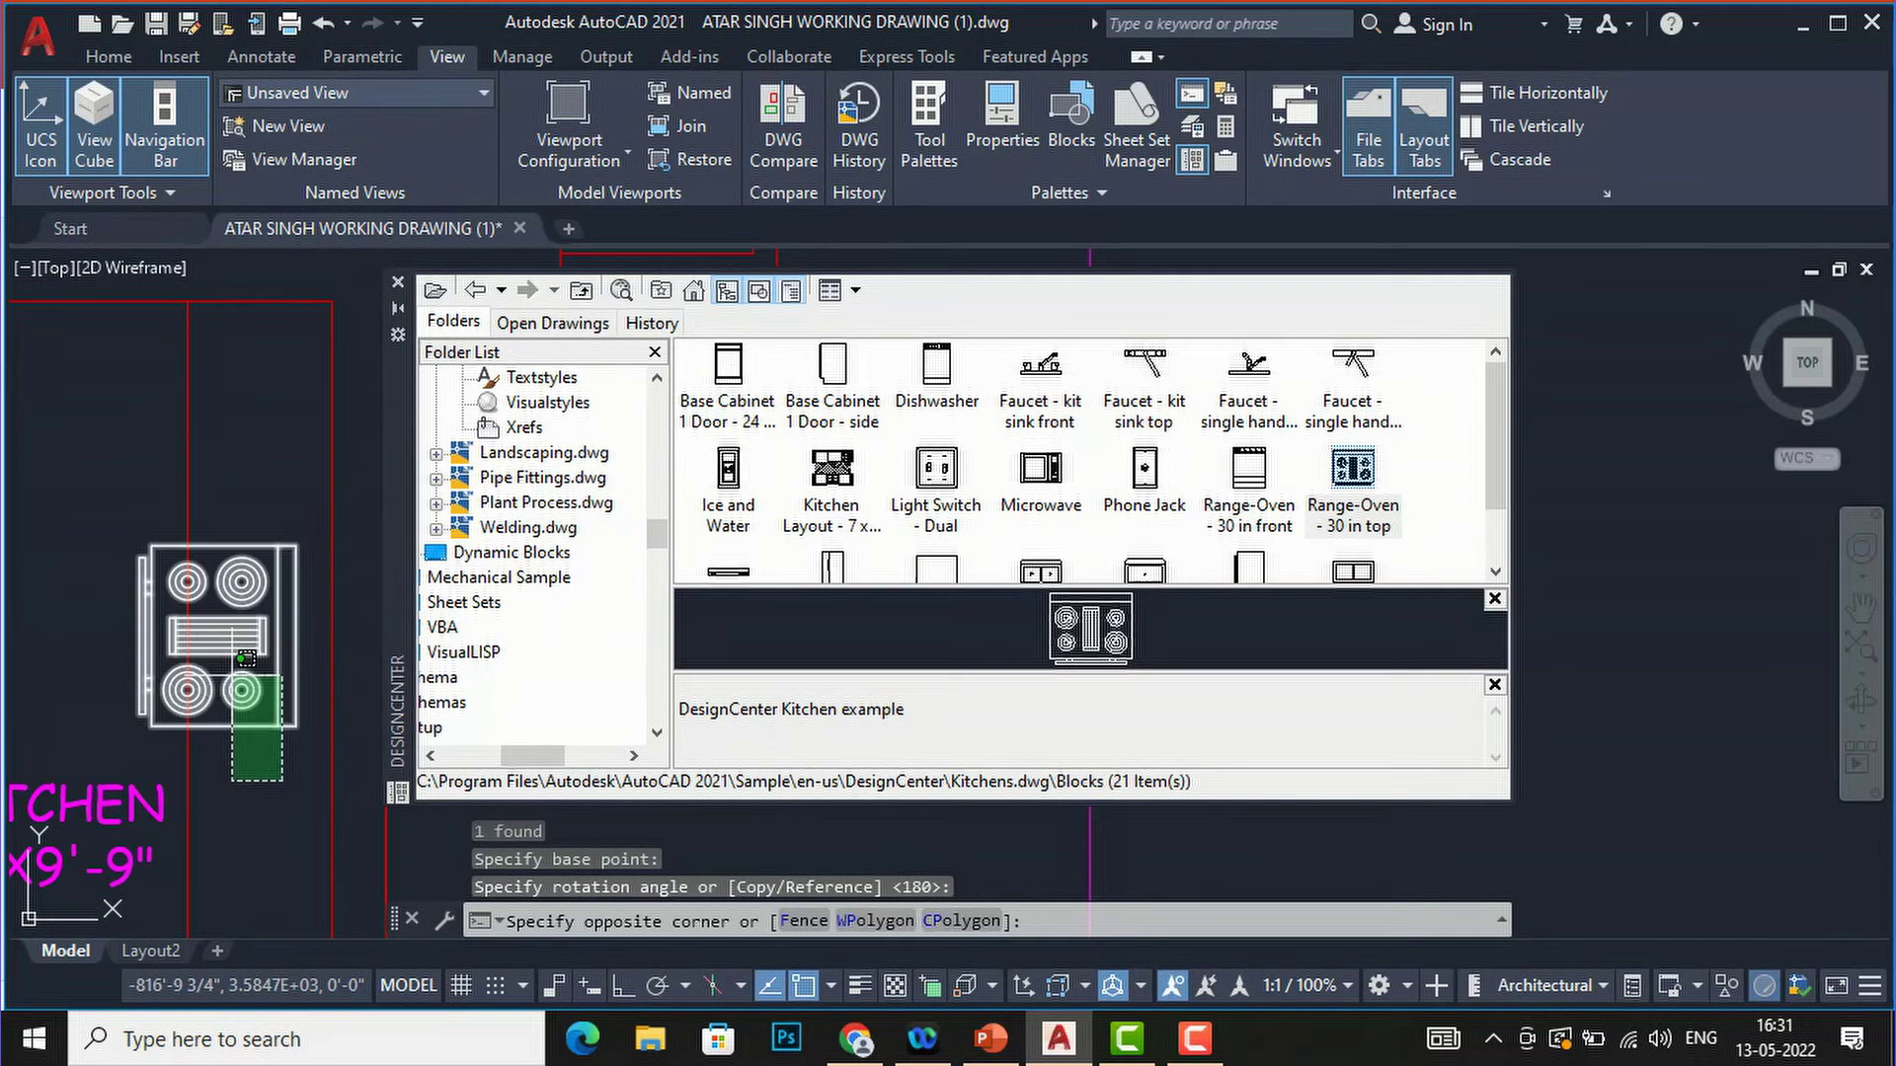
type("m")
key("Return")
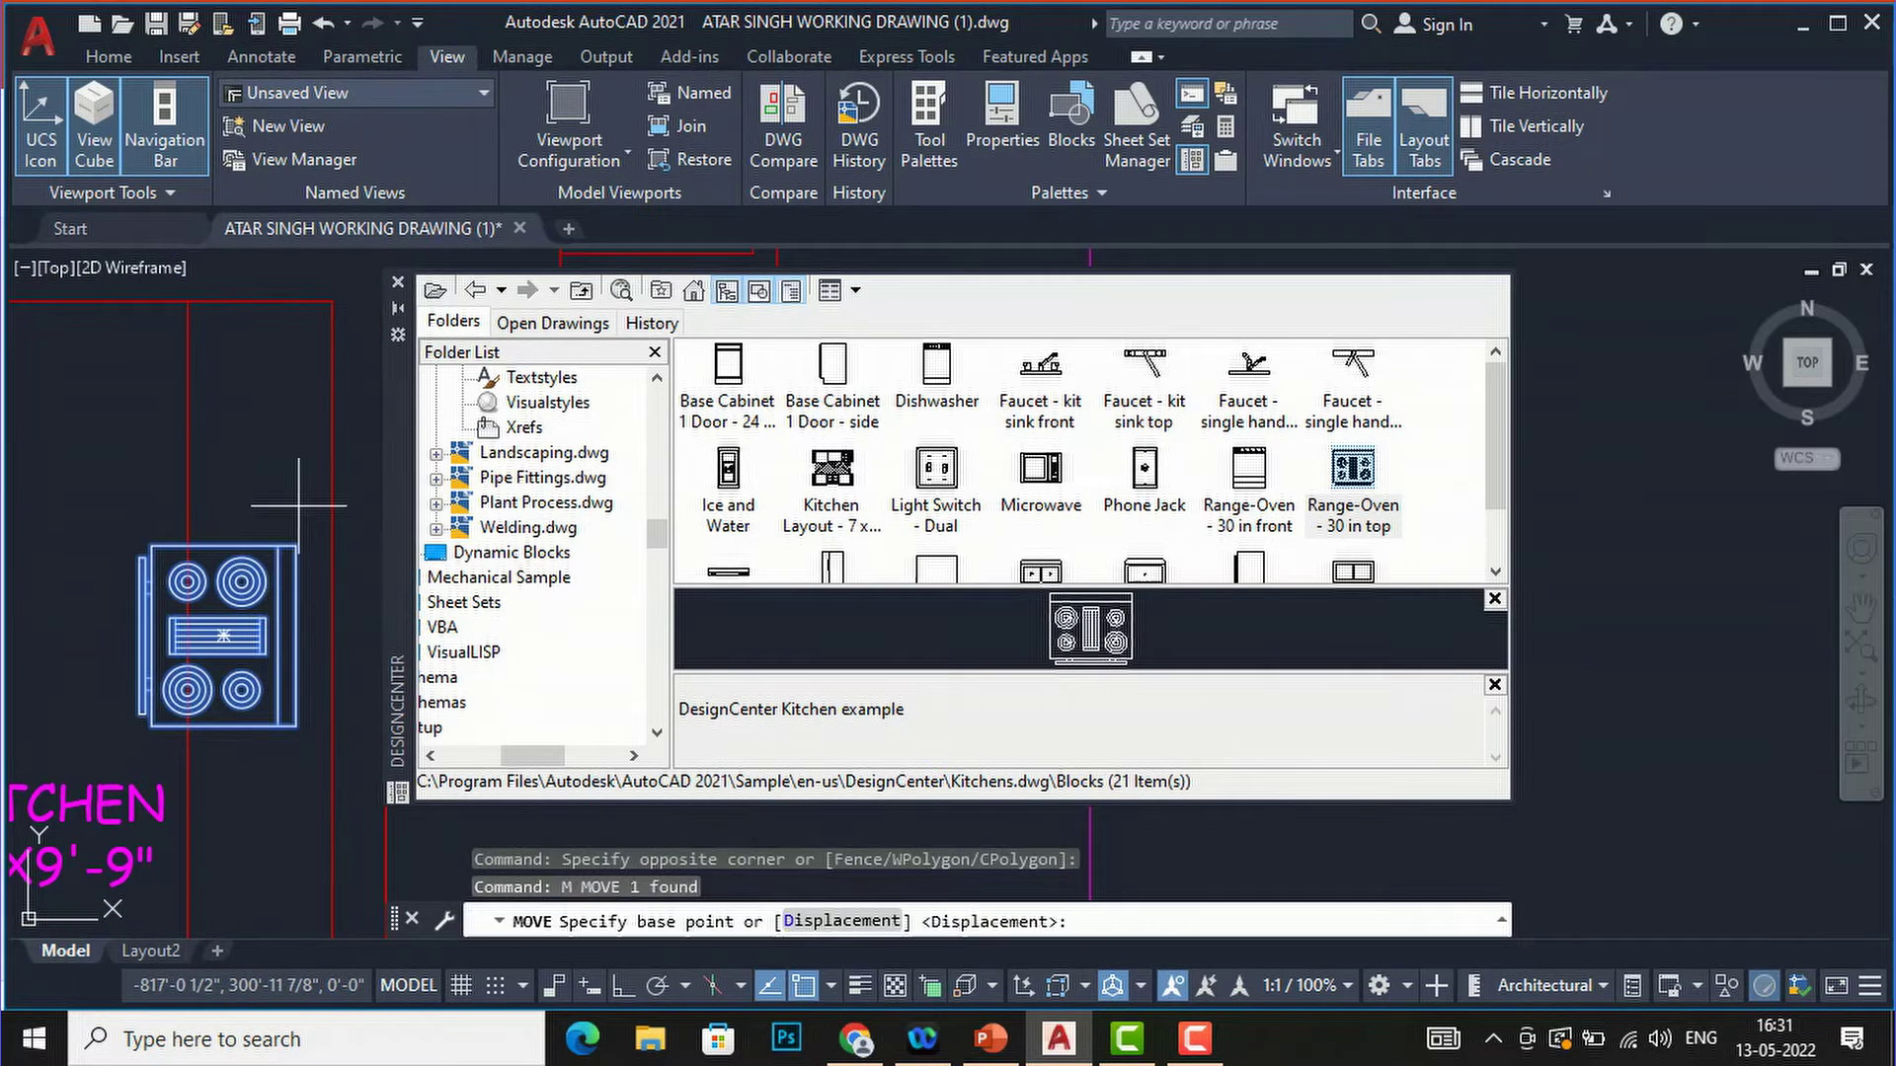
left_click(295, 562)
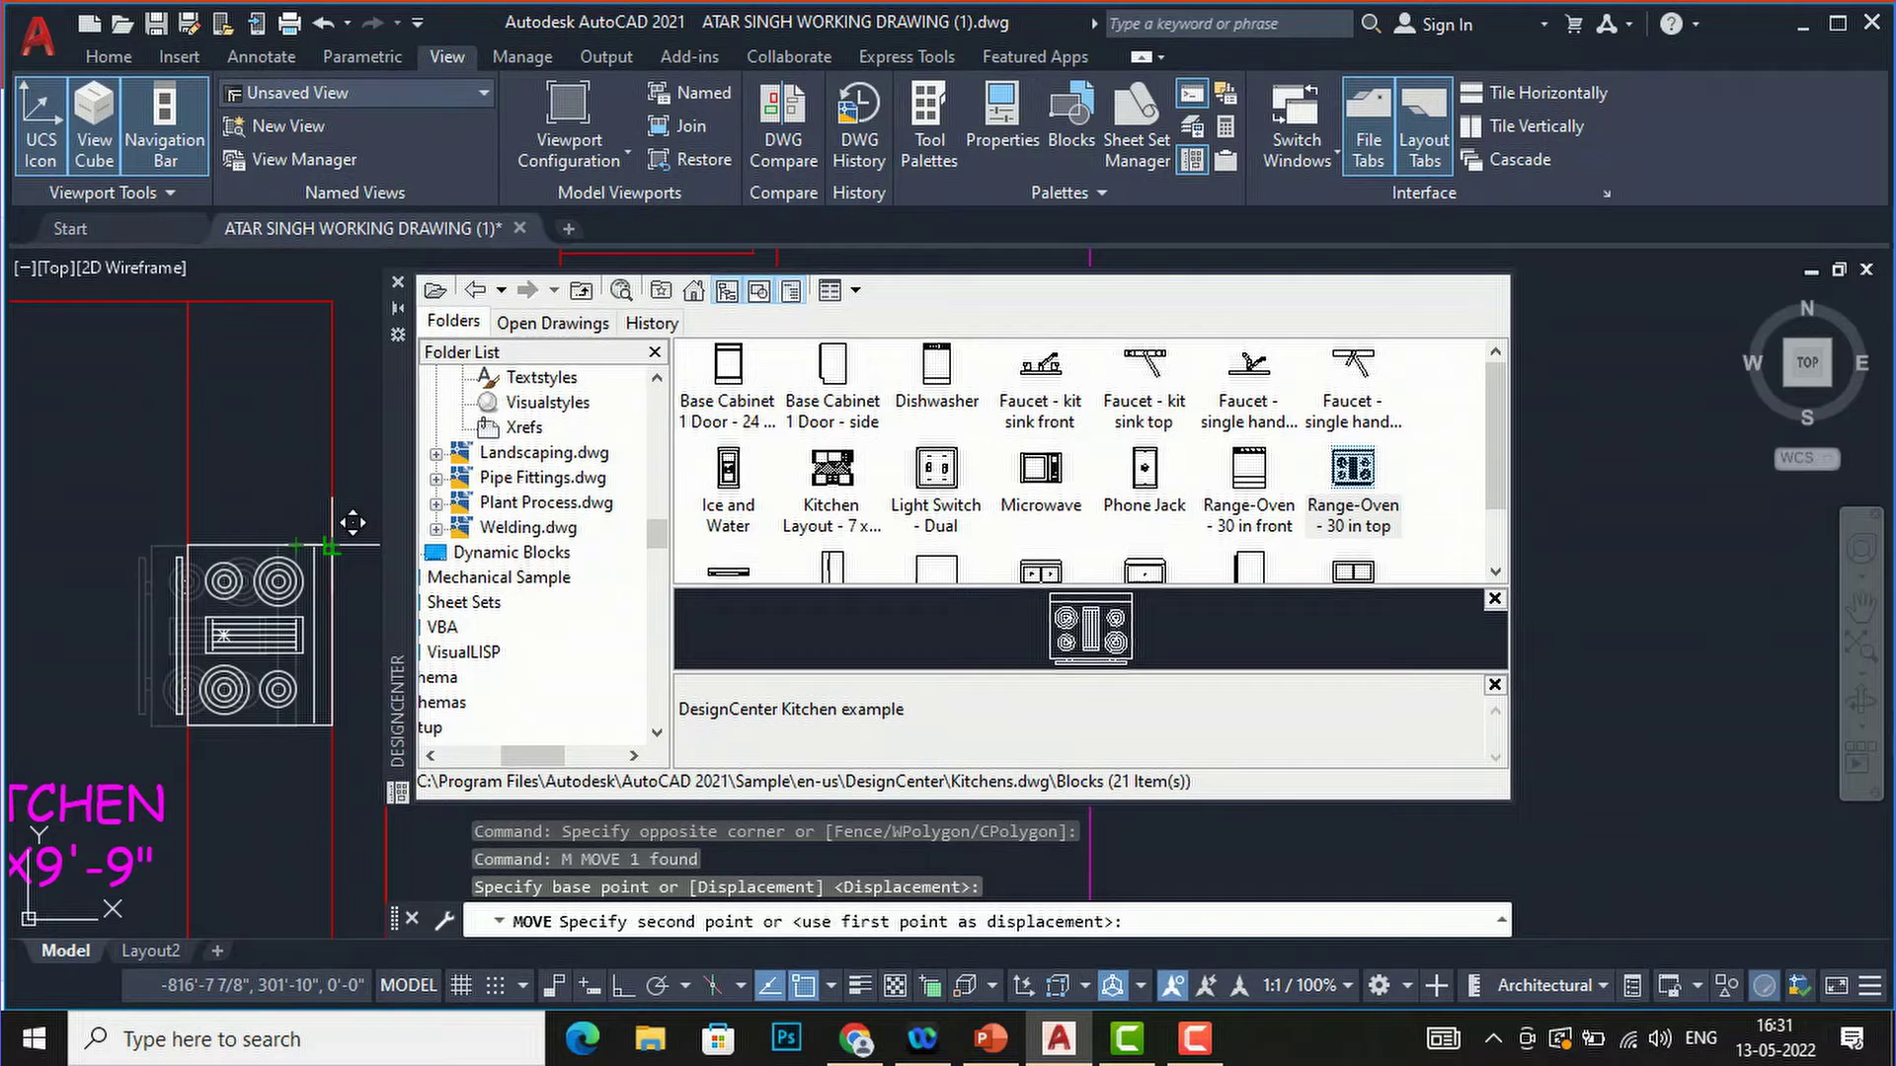
left_click(331, 562)
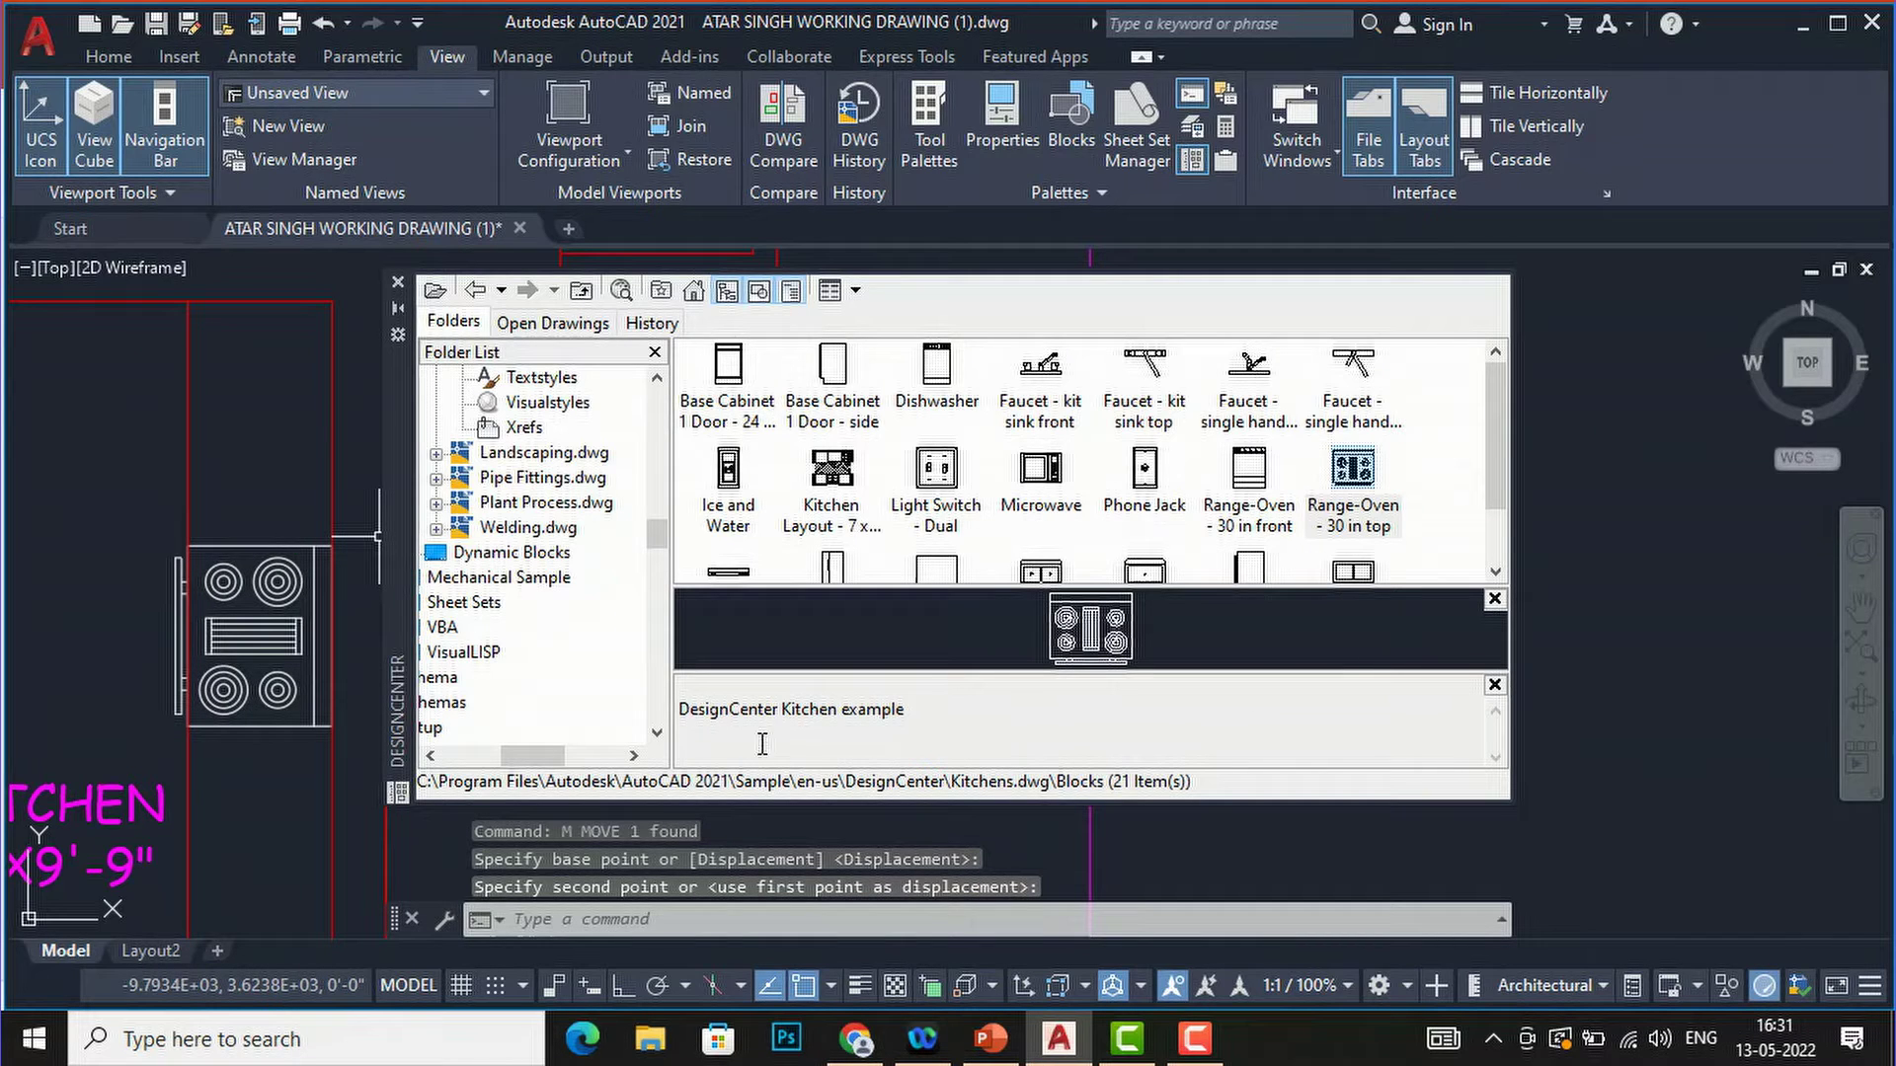
- Show Home - Space Planner.dwg's 20 blocks and drag Dining Set - 36 x 72 in. into the drawing
scroll(661, 519, "up", 8)
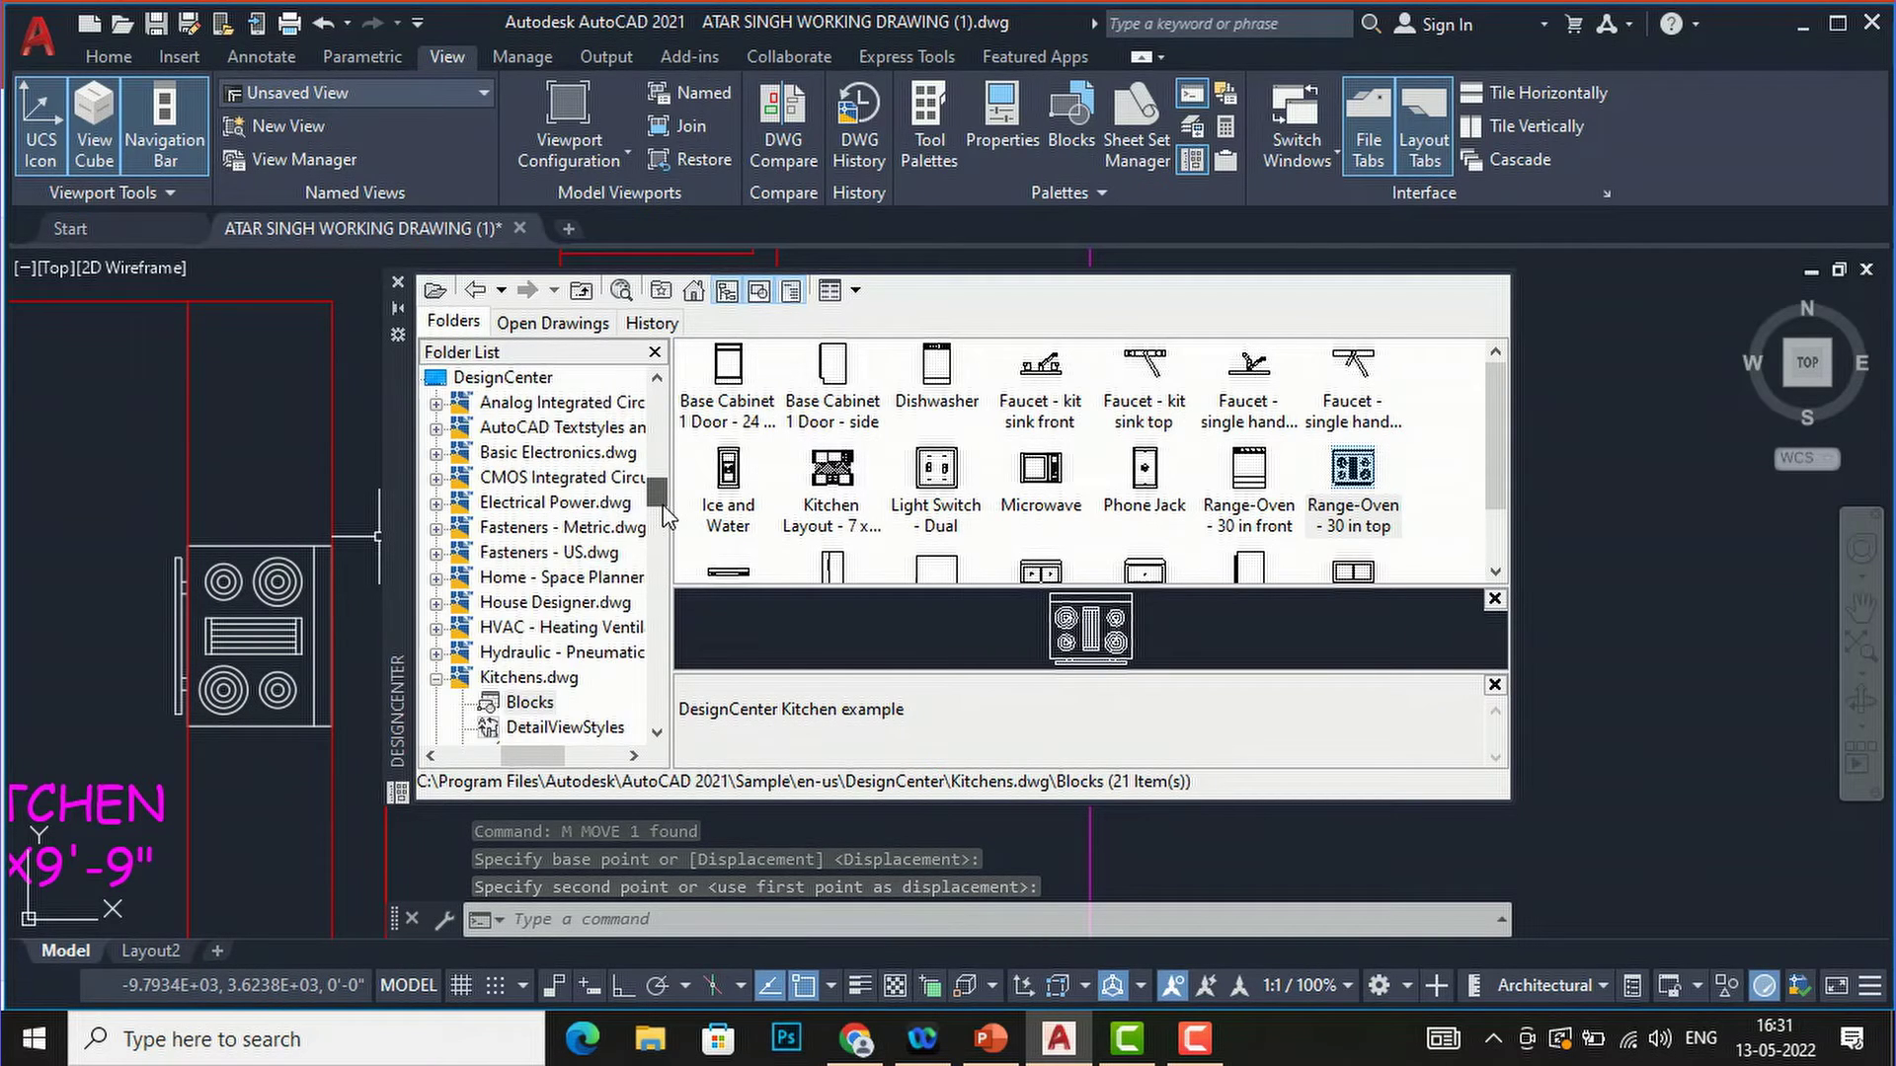
scroll(671, 543, "down", 8)
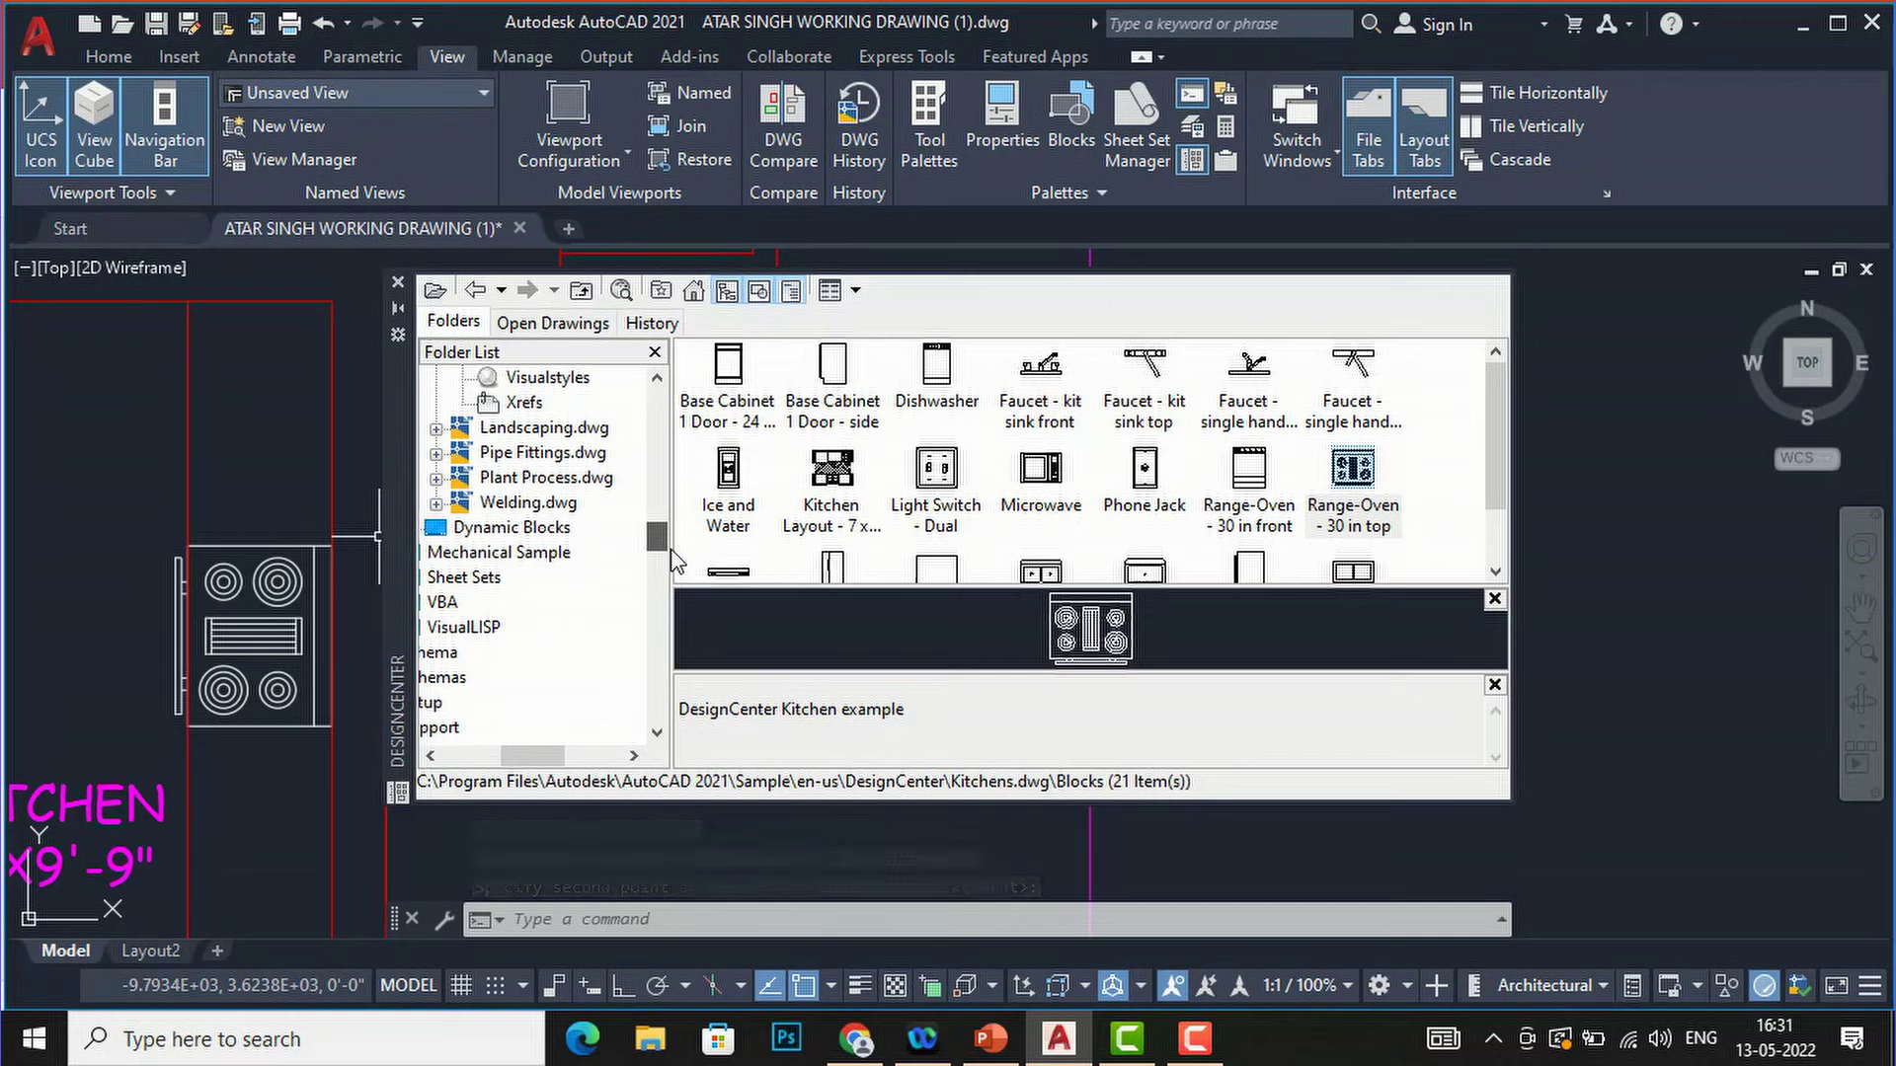
scroll(499, 548, "up", 2)
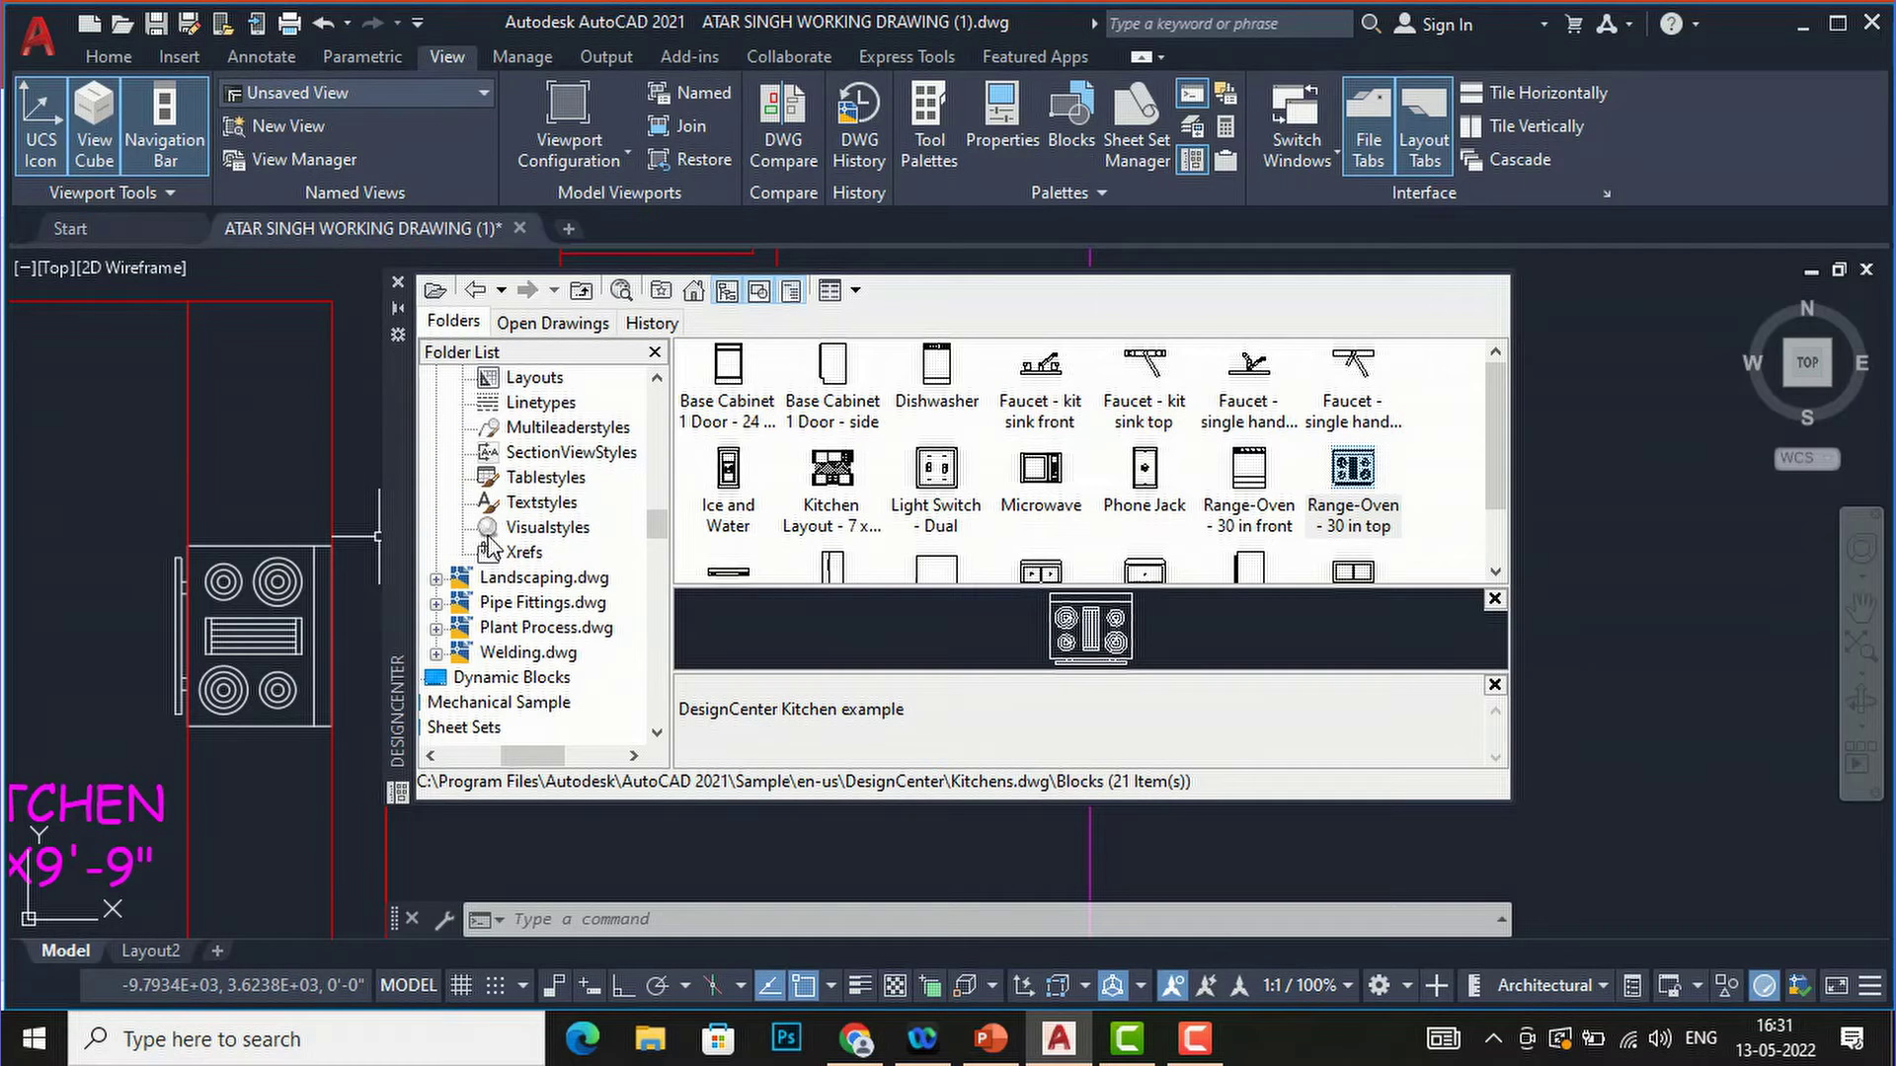
scroll(490, 545, "up", 2)
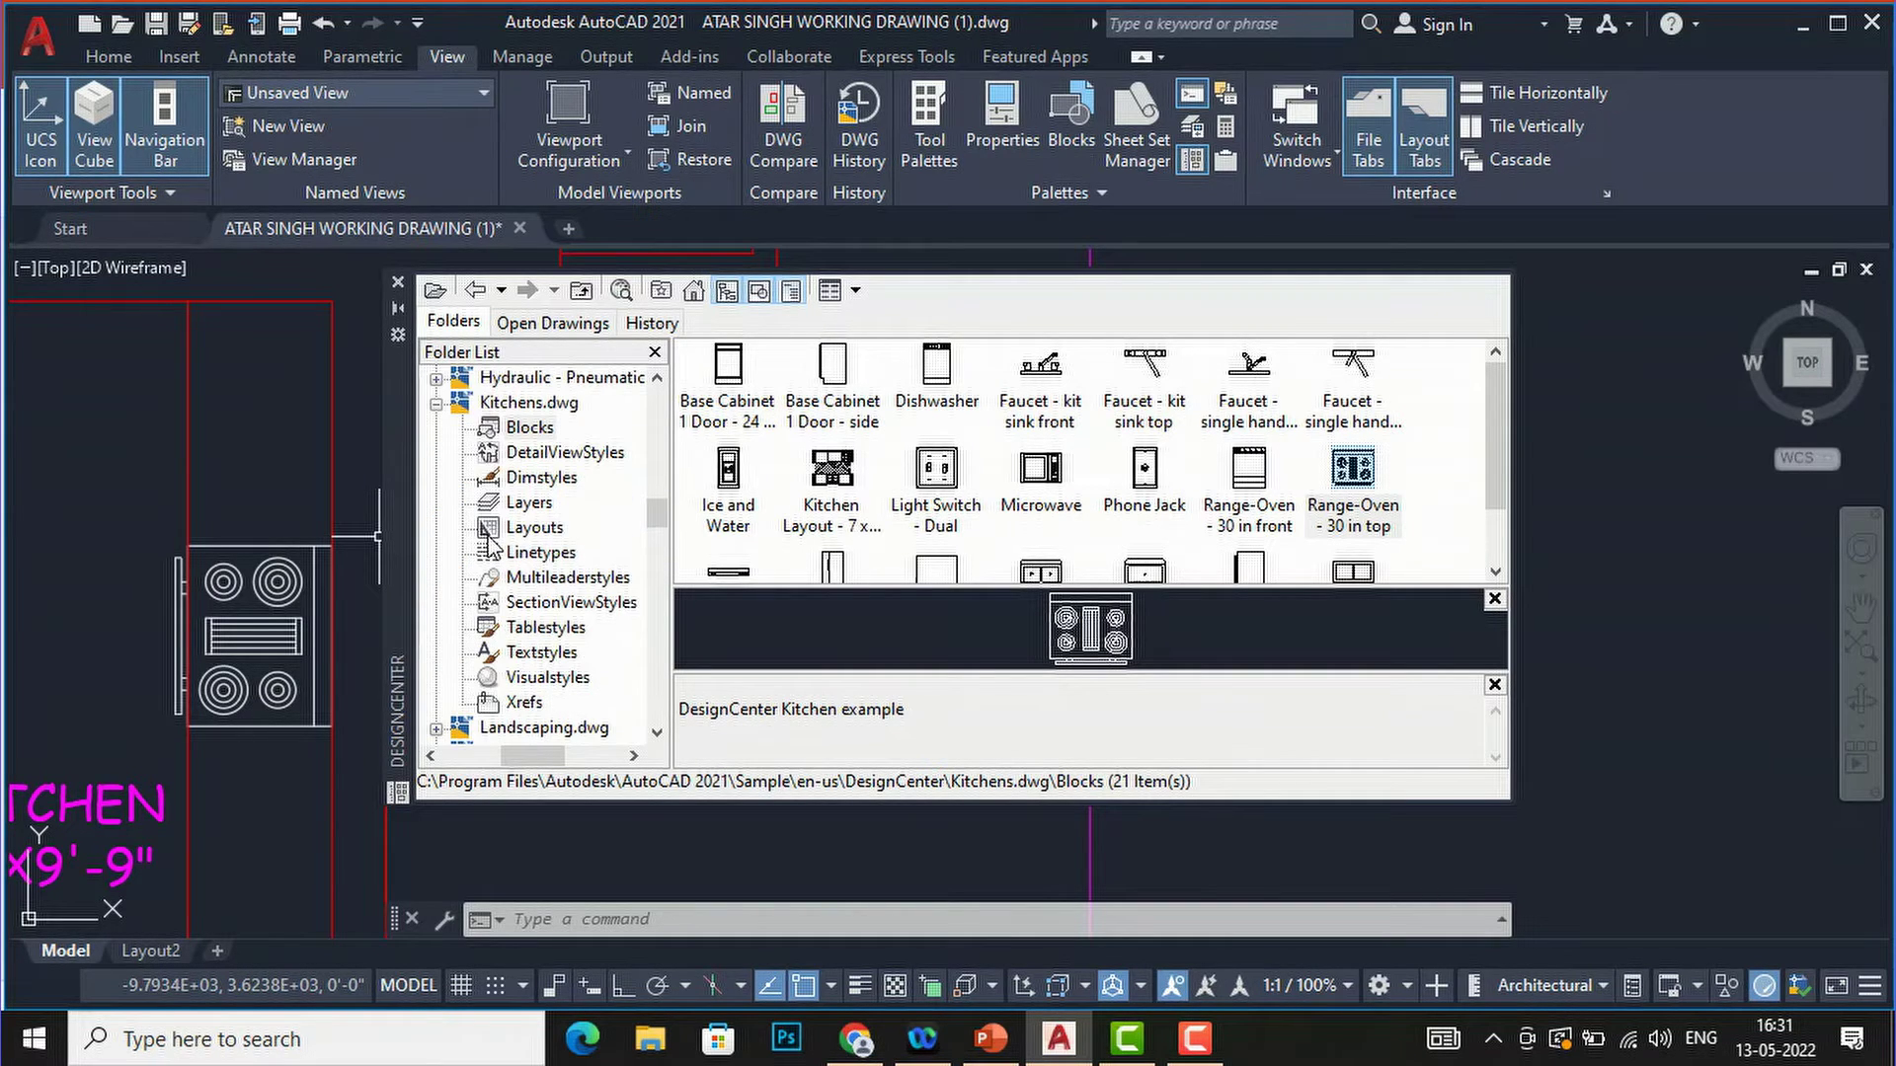
scroll(487, 533, "up", 3)
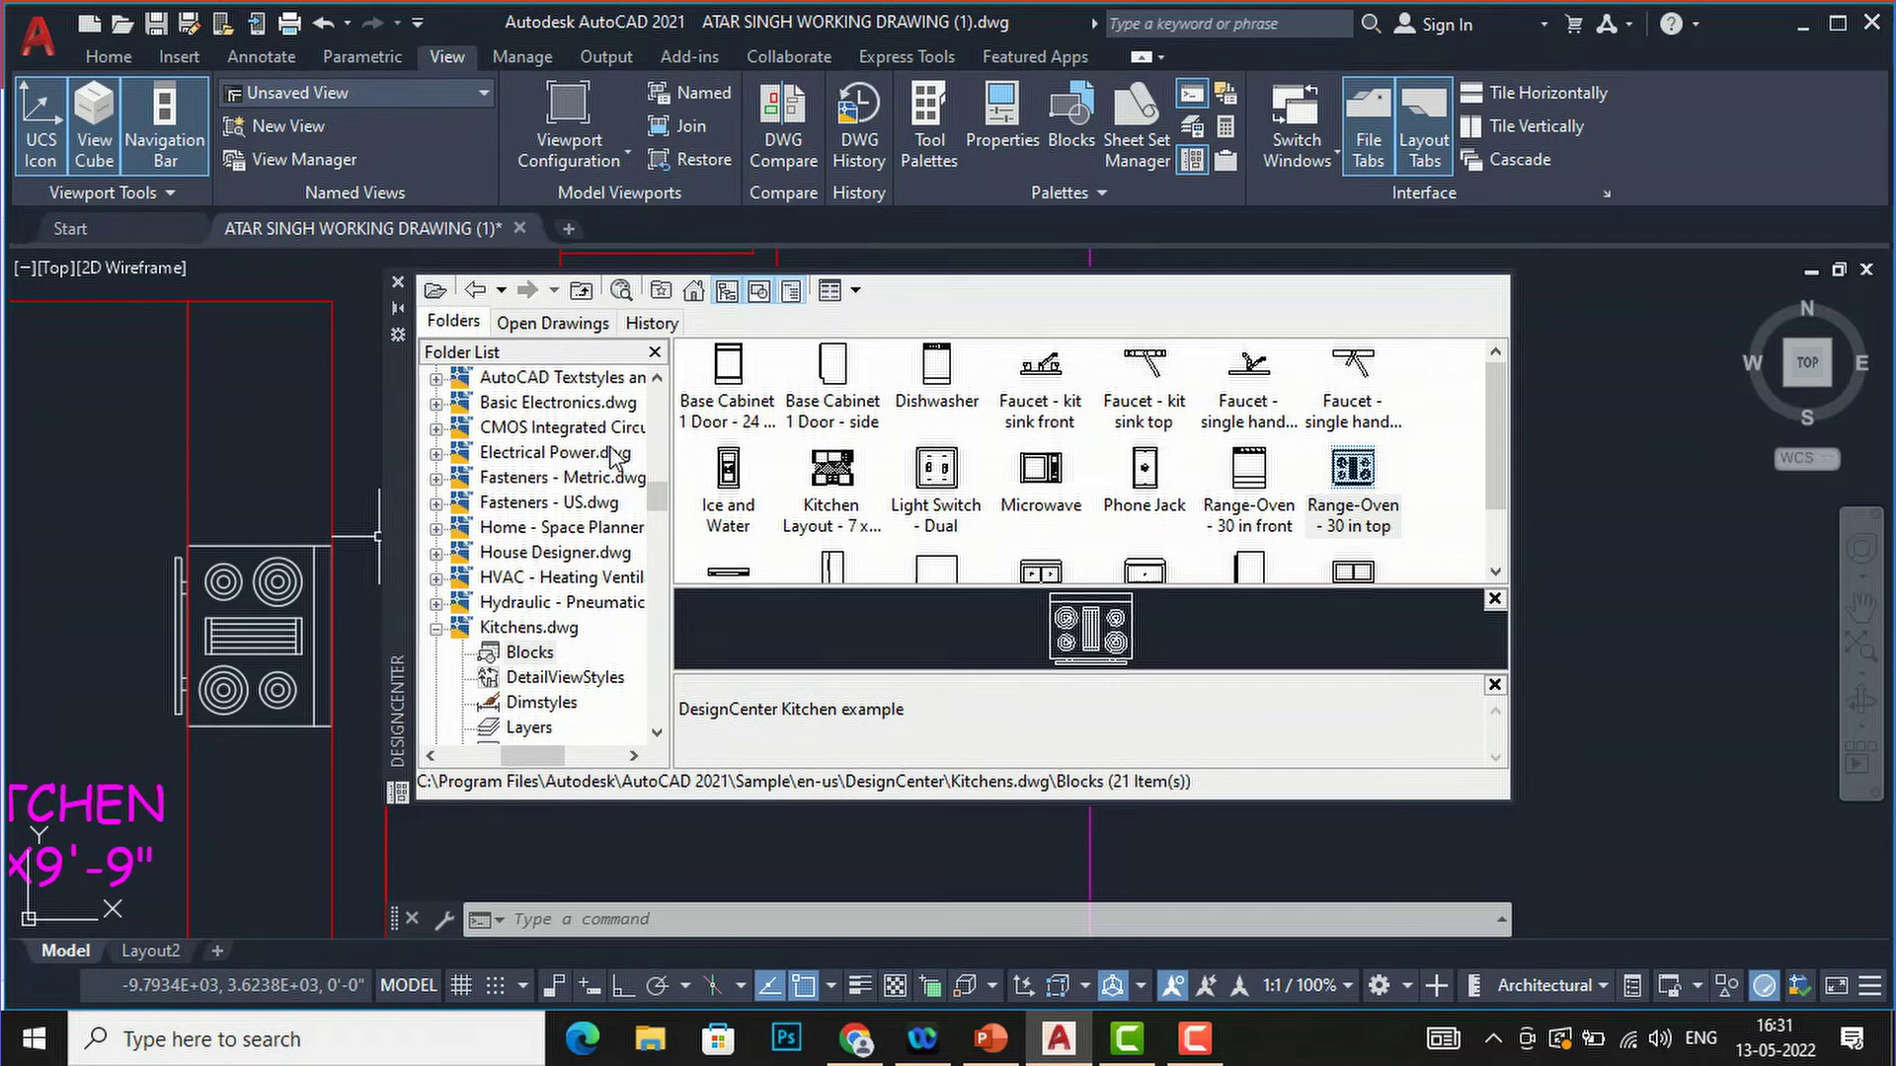
left_click(572, 533)
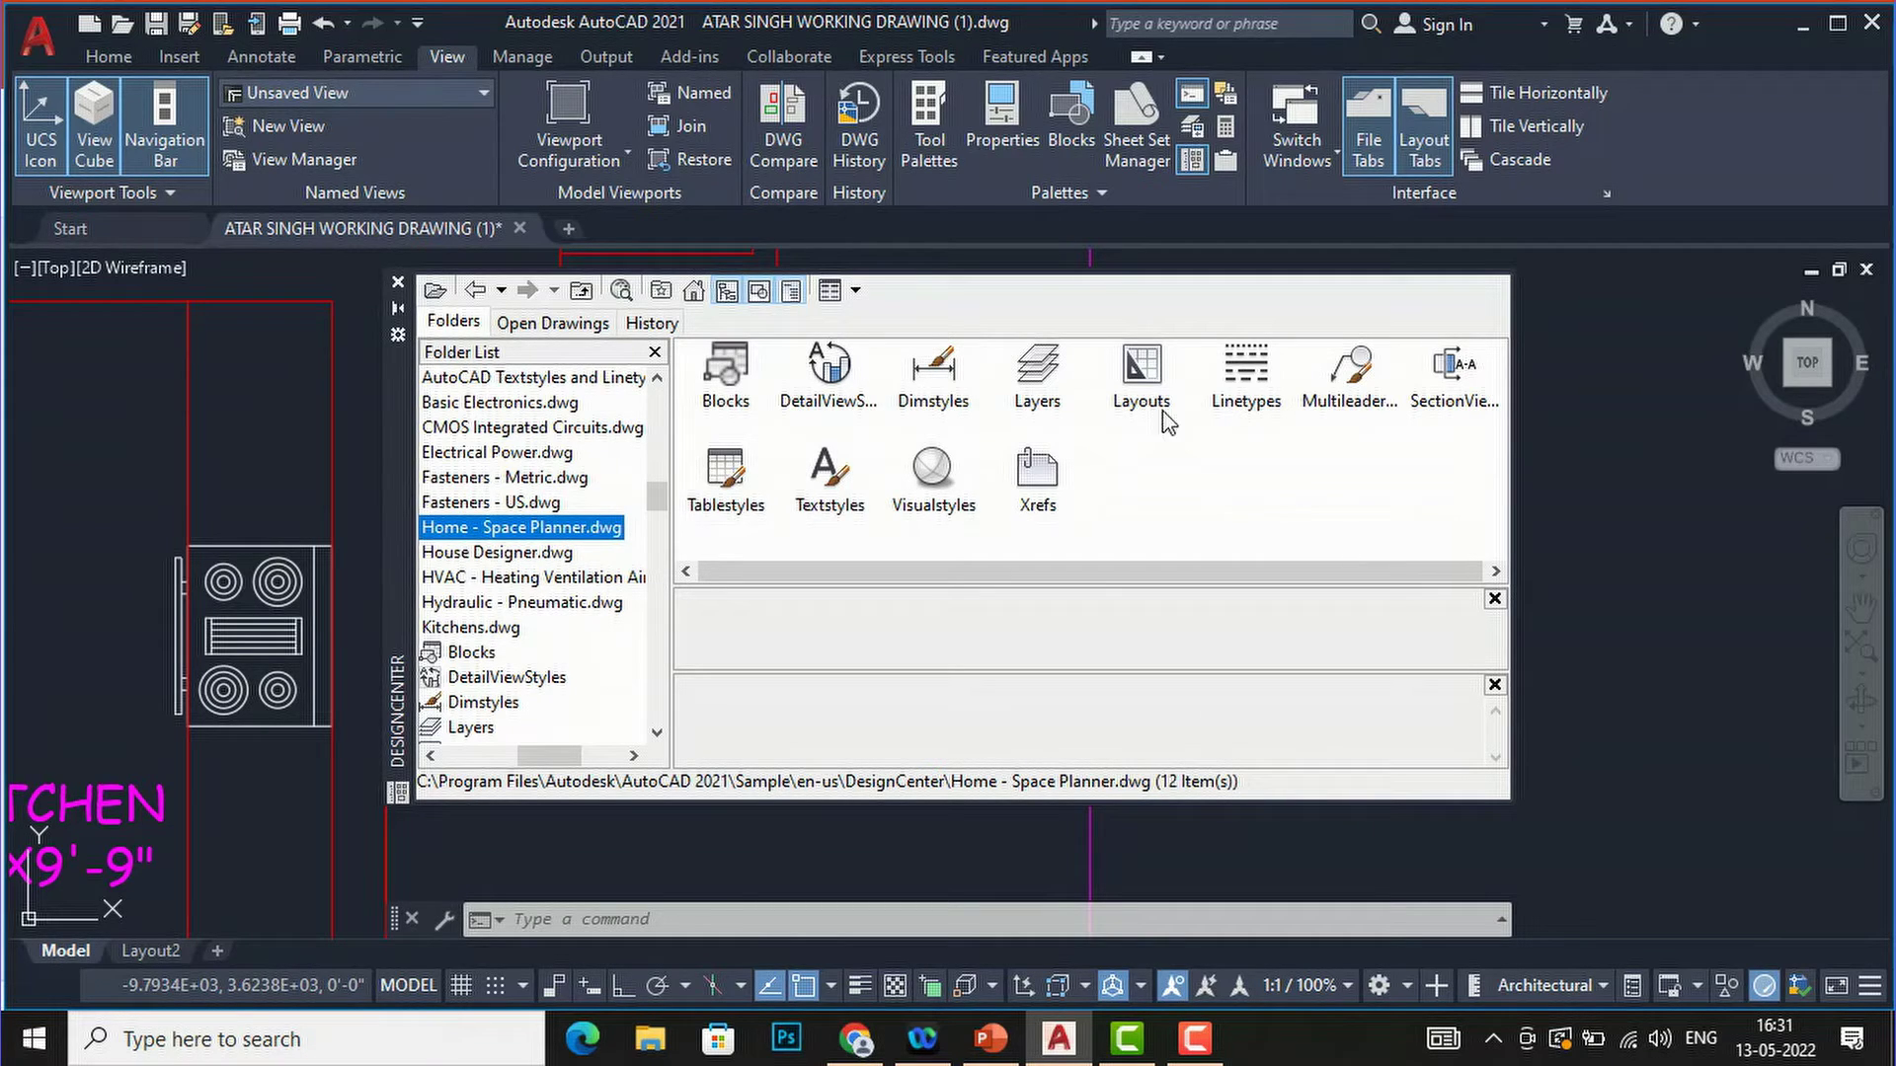
double_click(728, 380)
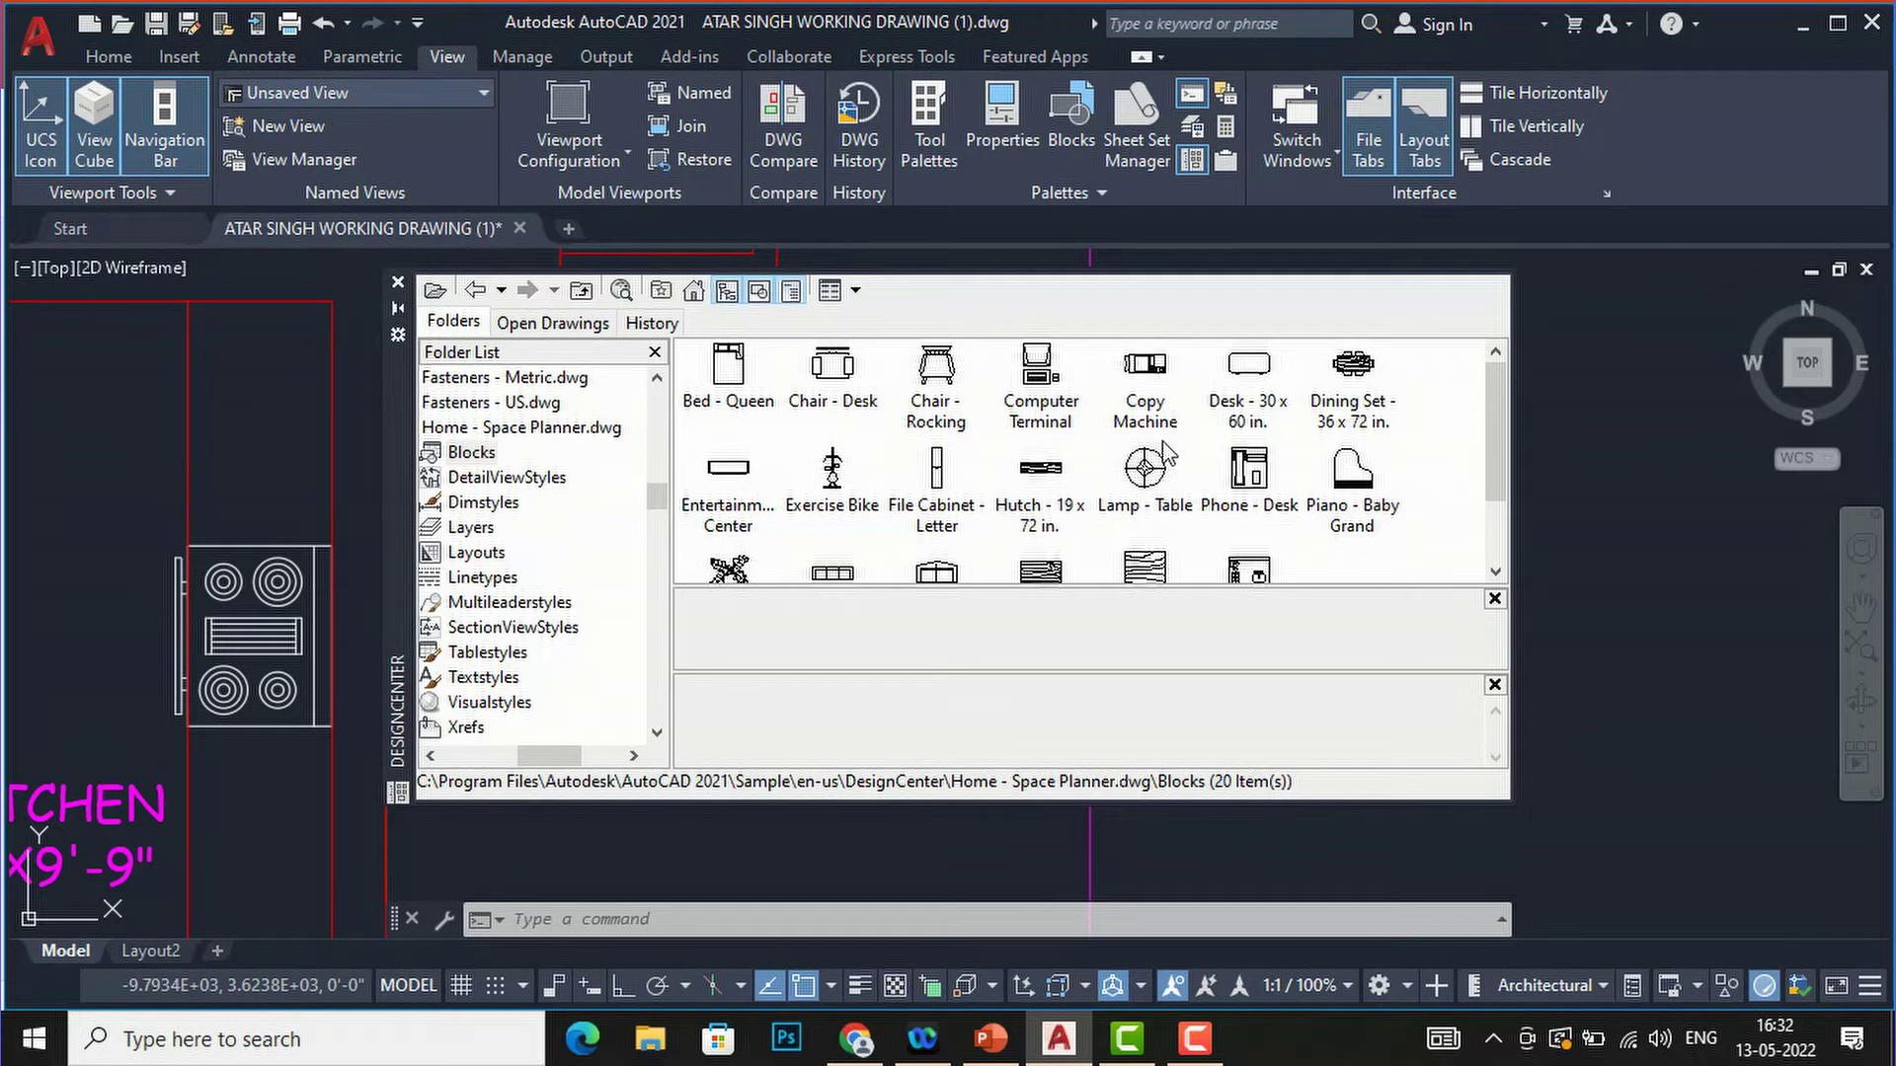
scroll(1168, 454, "down", 1)
scroll(1172, 484, "up", 1)
mouse_move(1361, 386)
left_mouse_down()
mouse_move(1150, 468)
mouse_move(227, 494)
mouse_move(1655, 597)
mouse_move(1641, 508)
left_mouse_up()
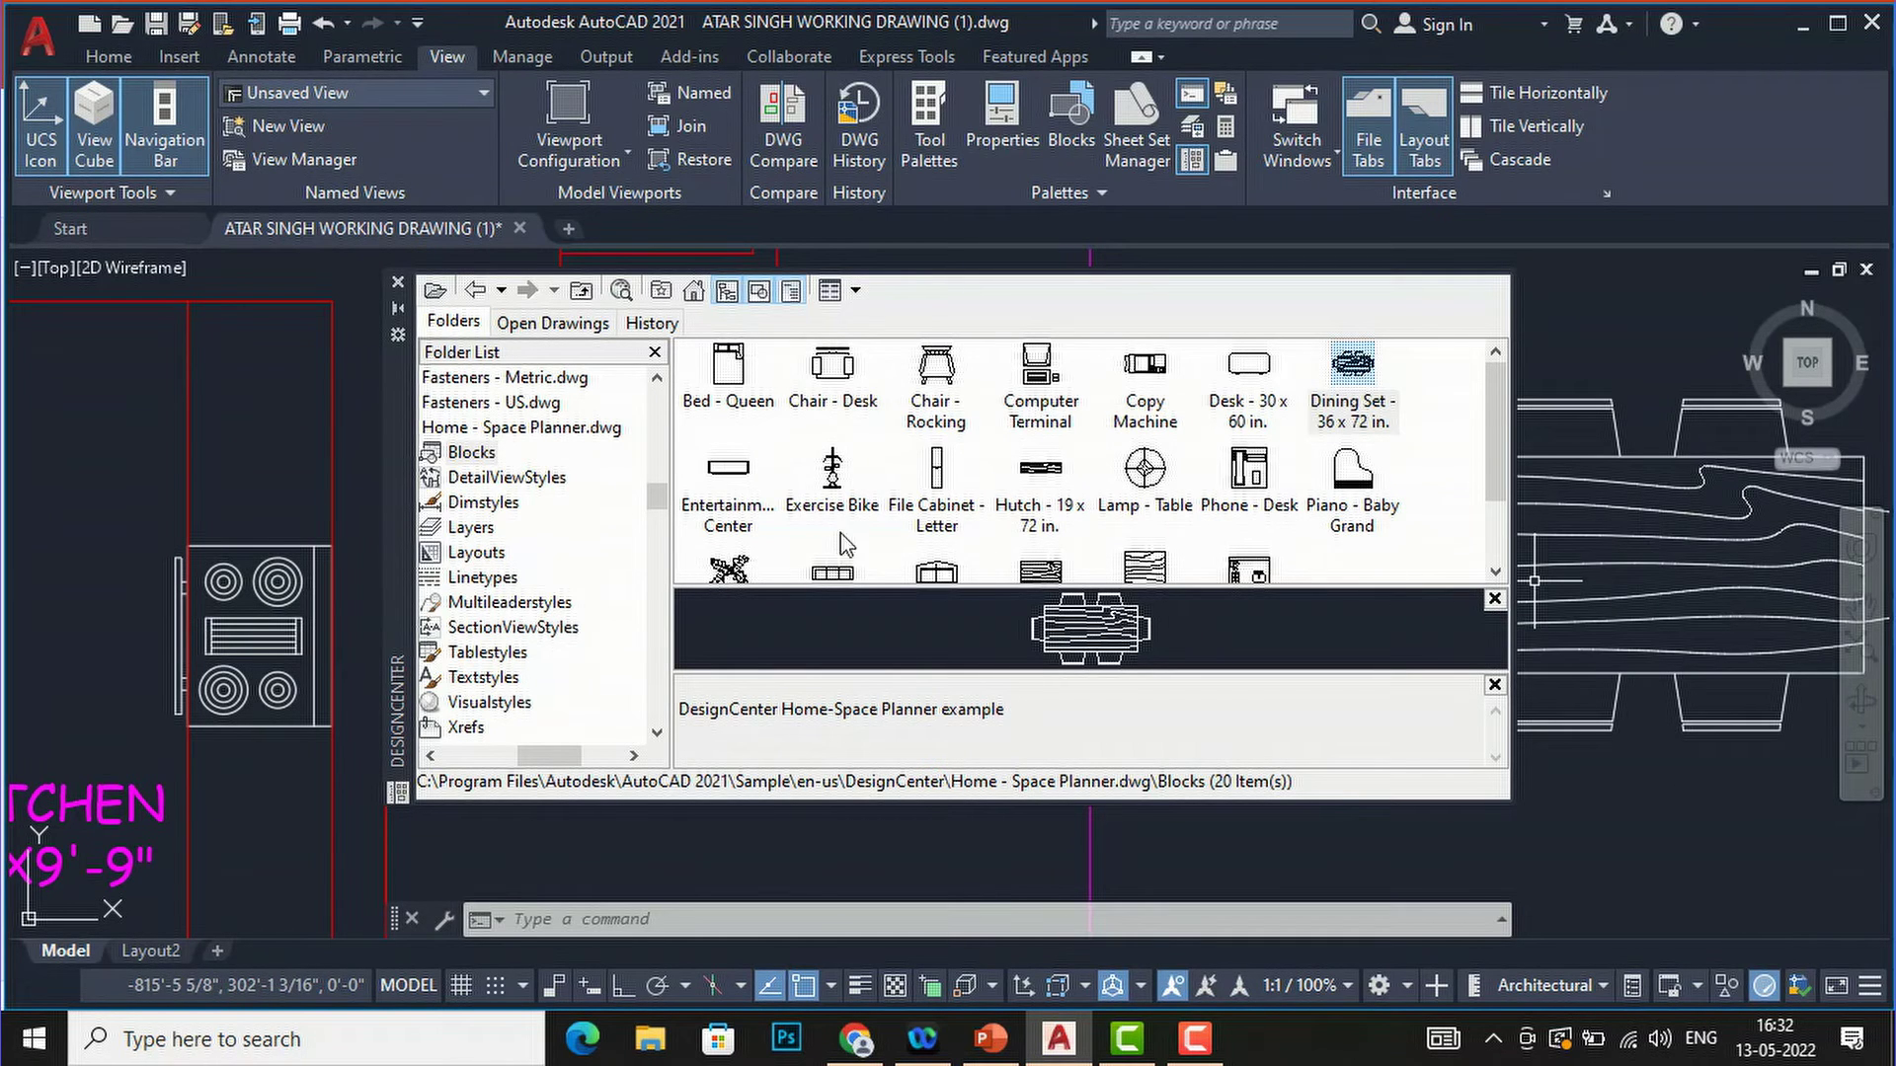
- Close DesignCenter and open the placed Dining Set - 36 x 72 in. block in the Block Editor
left_click(398, 282)
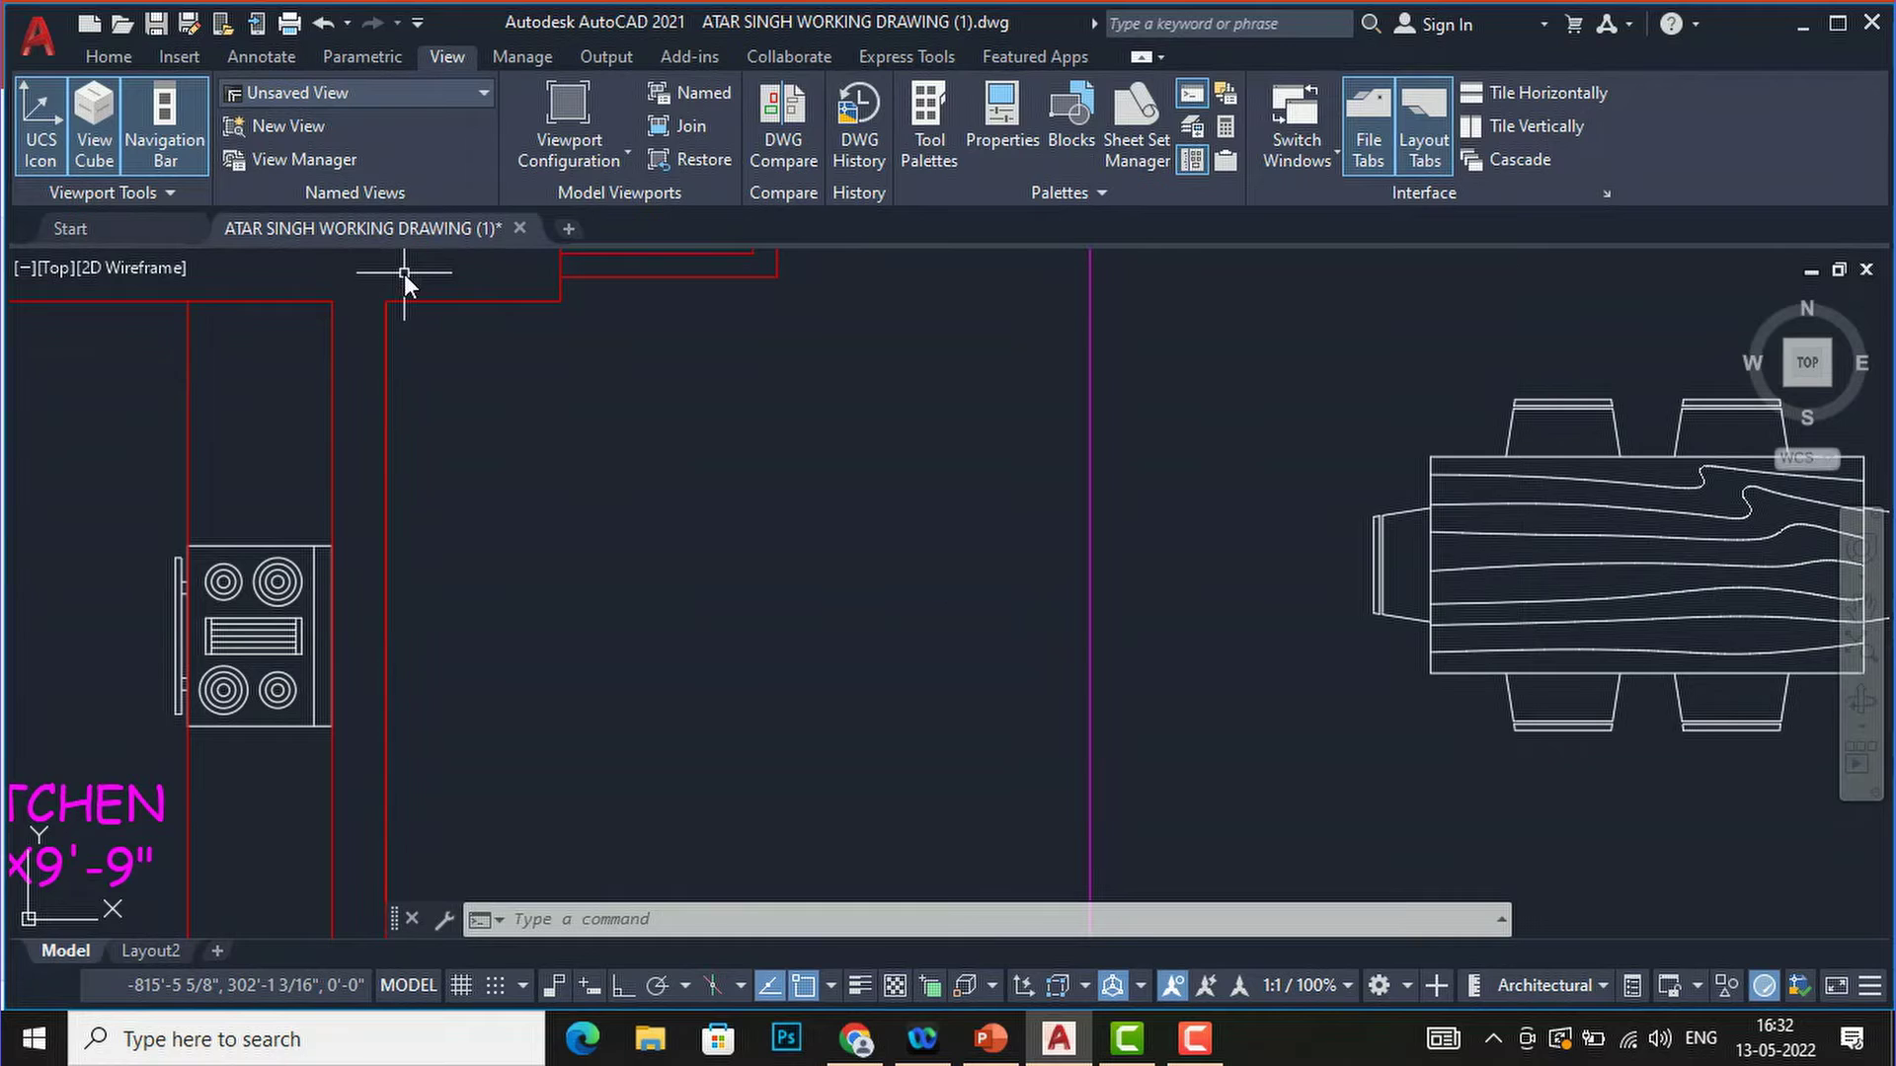
scroll(934, 472, "down", 4)
left_click(1268, 572)
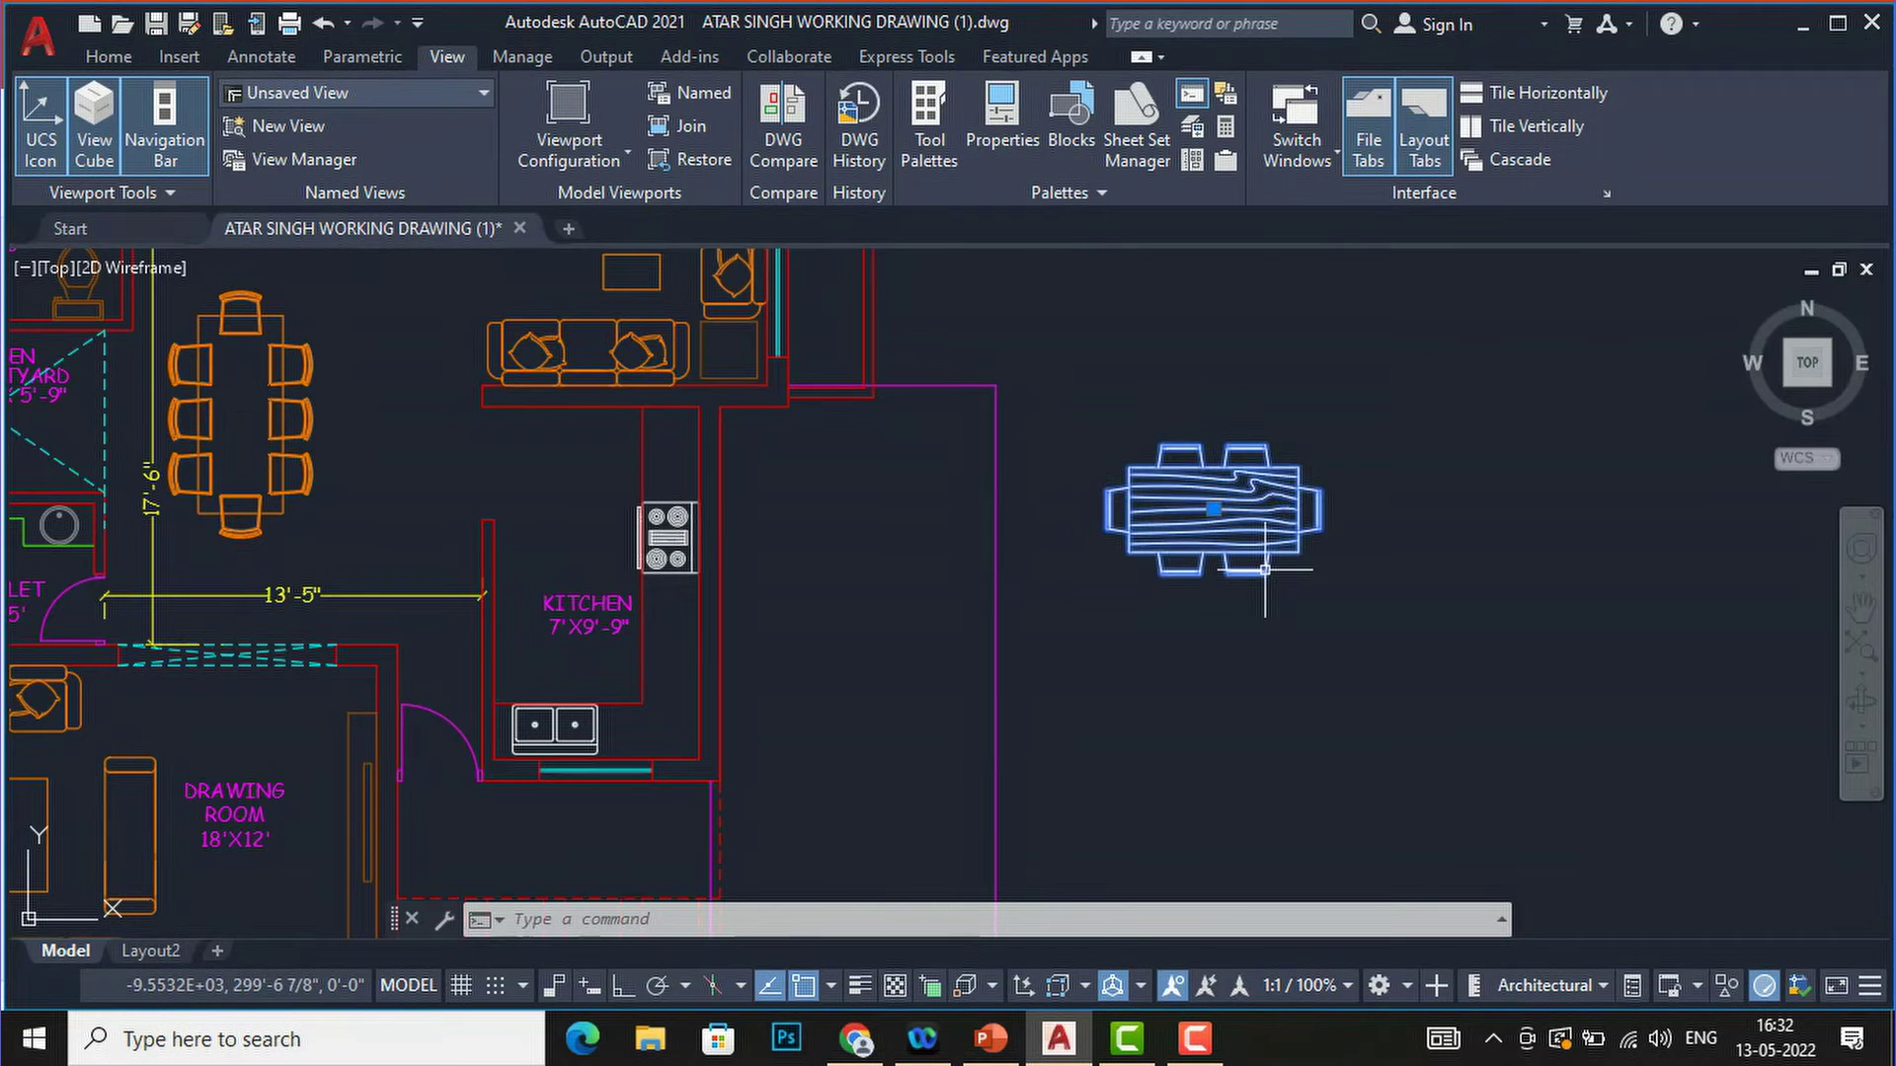
double_click(1264, 558)
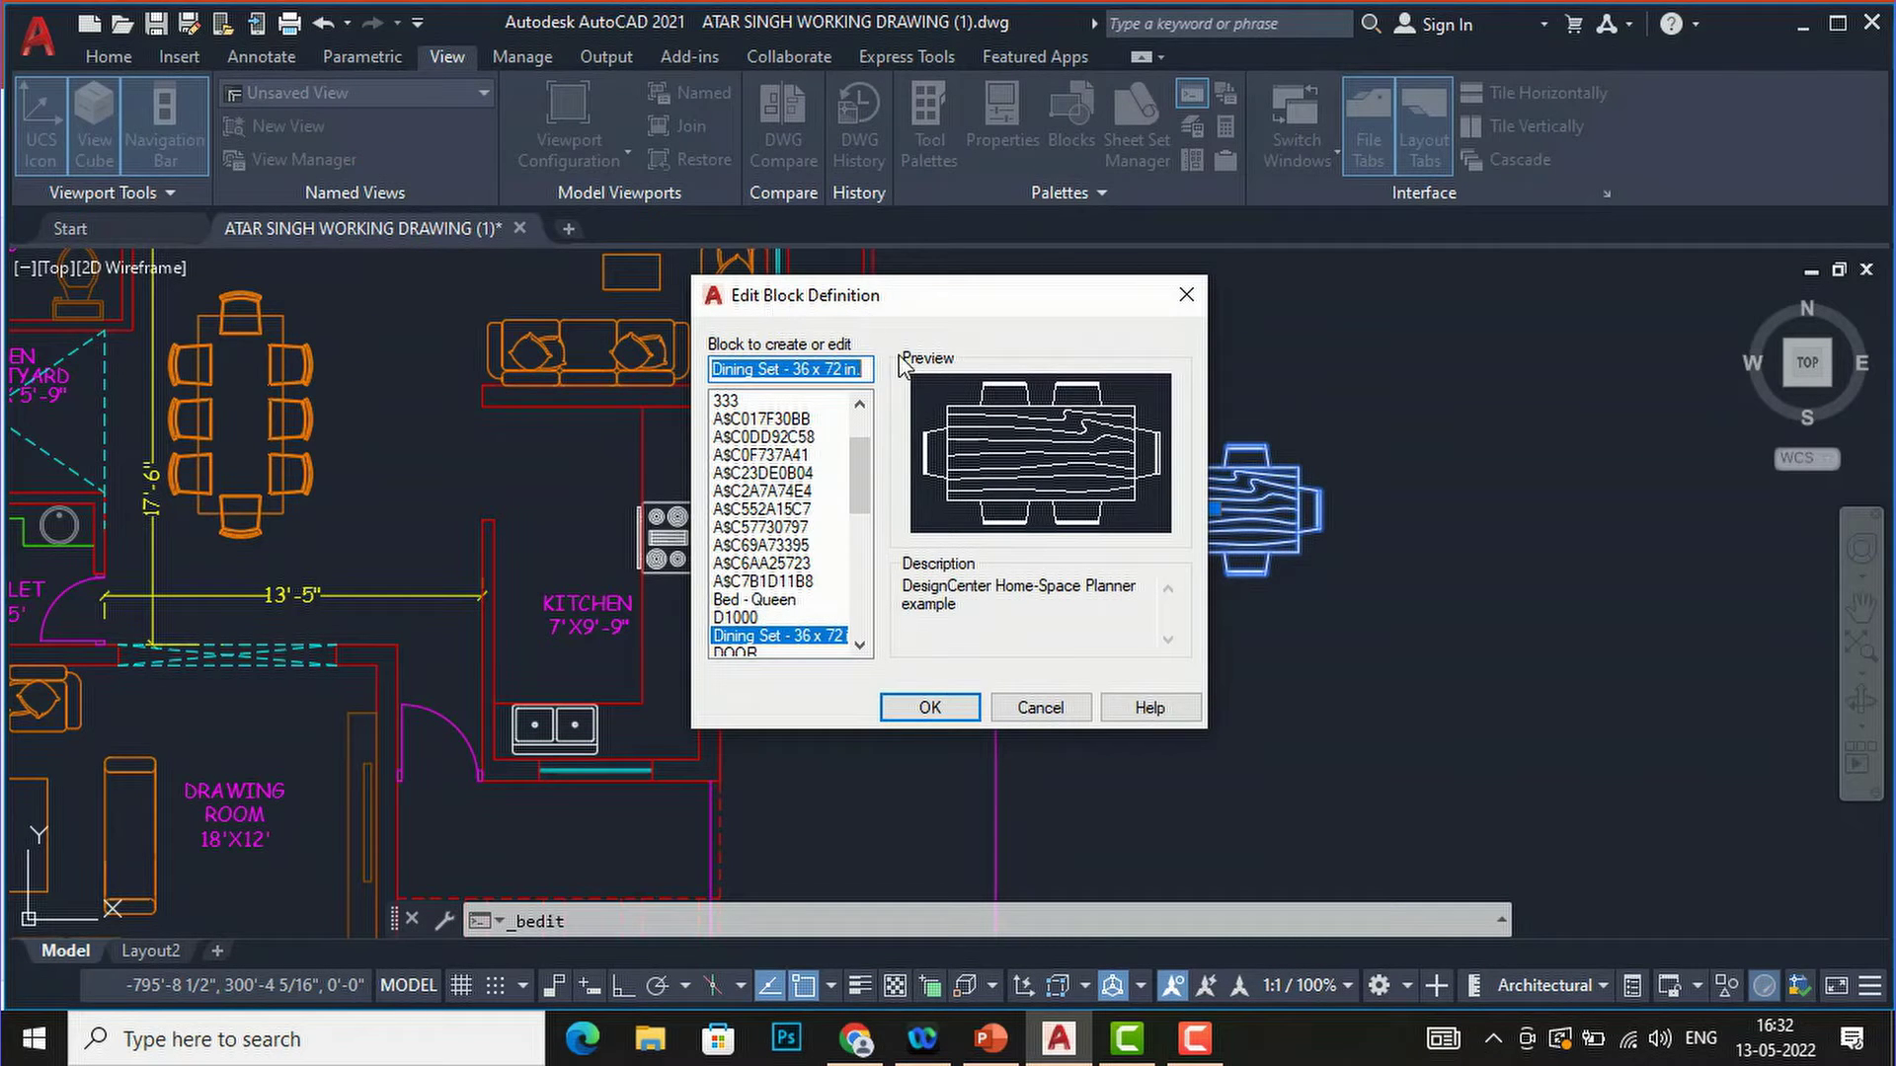
left_click(919, 707)
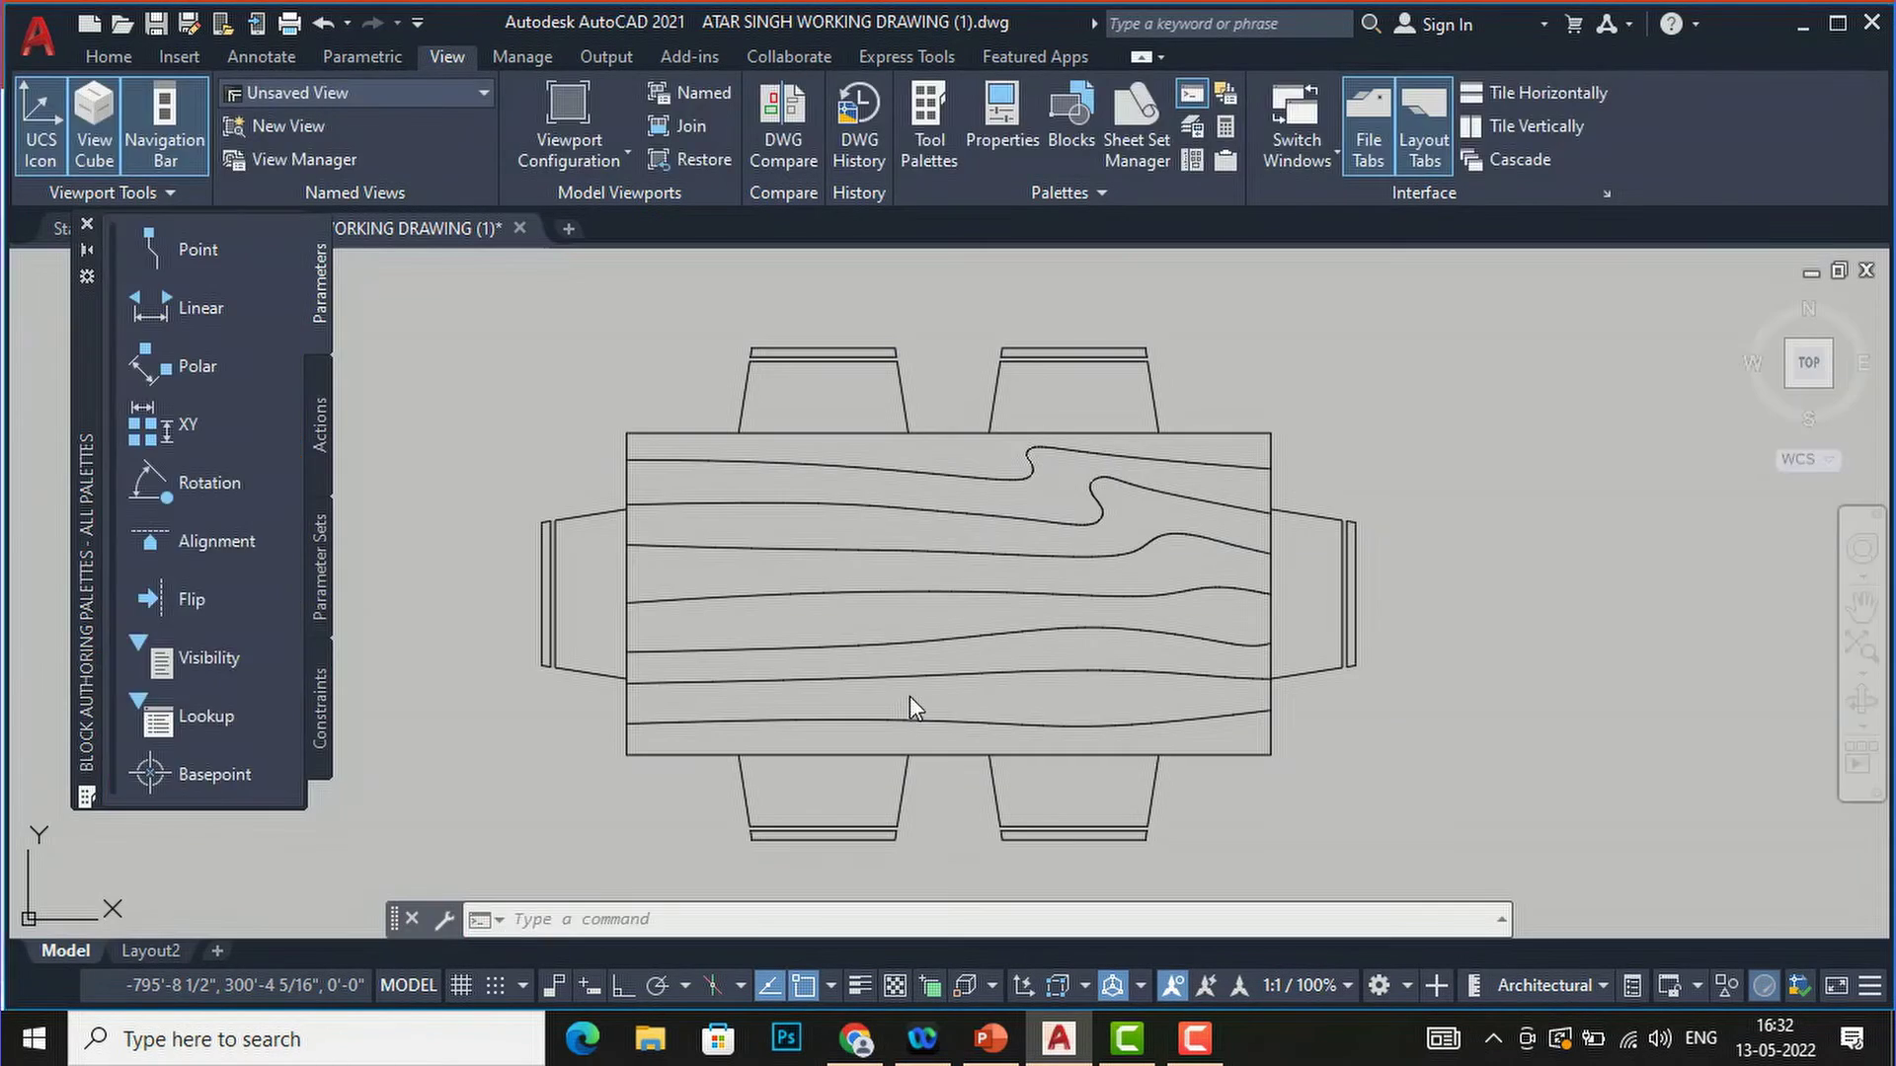
- Crossing-select all of the dining set's geometry in the Block Editor
left_click(1259, 571)
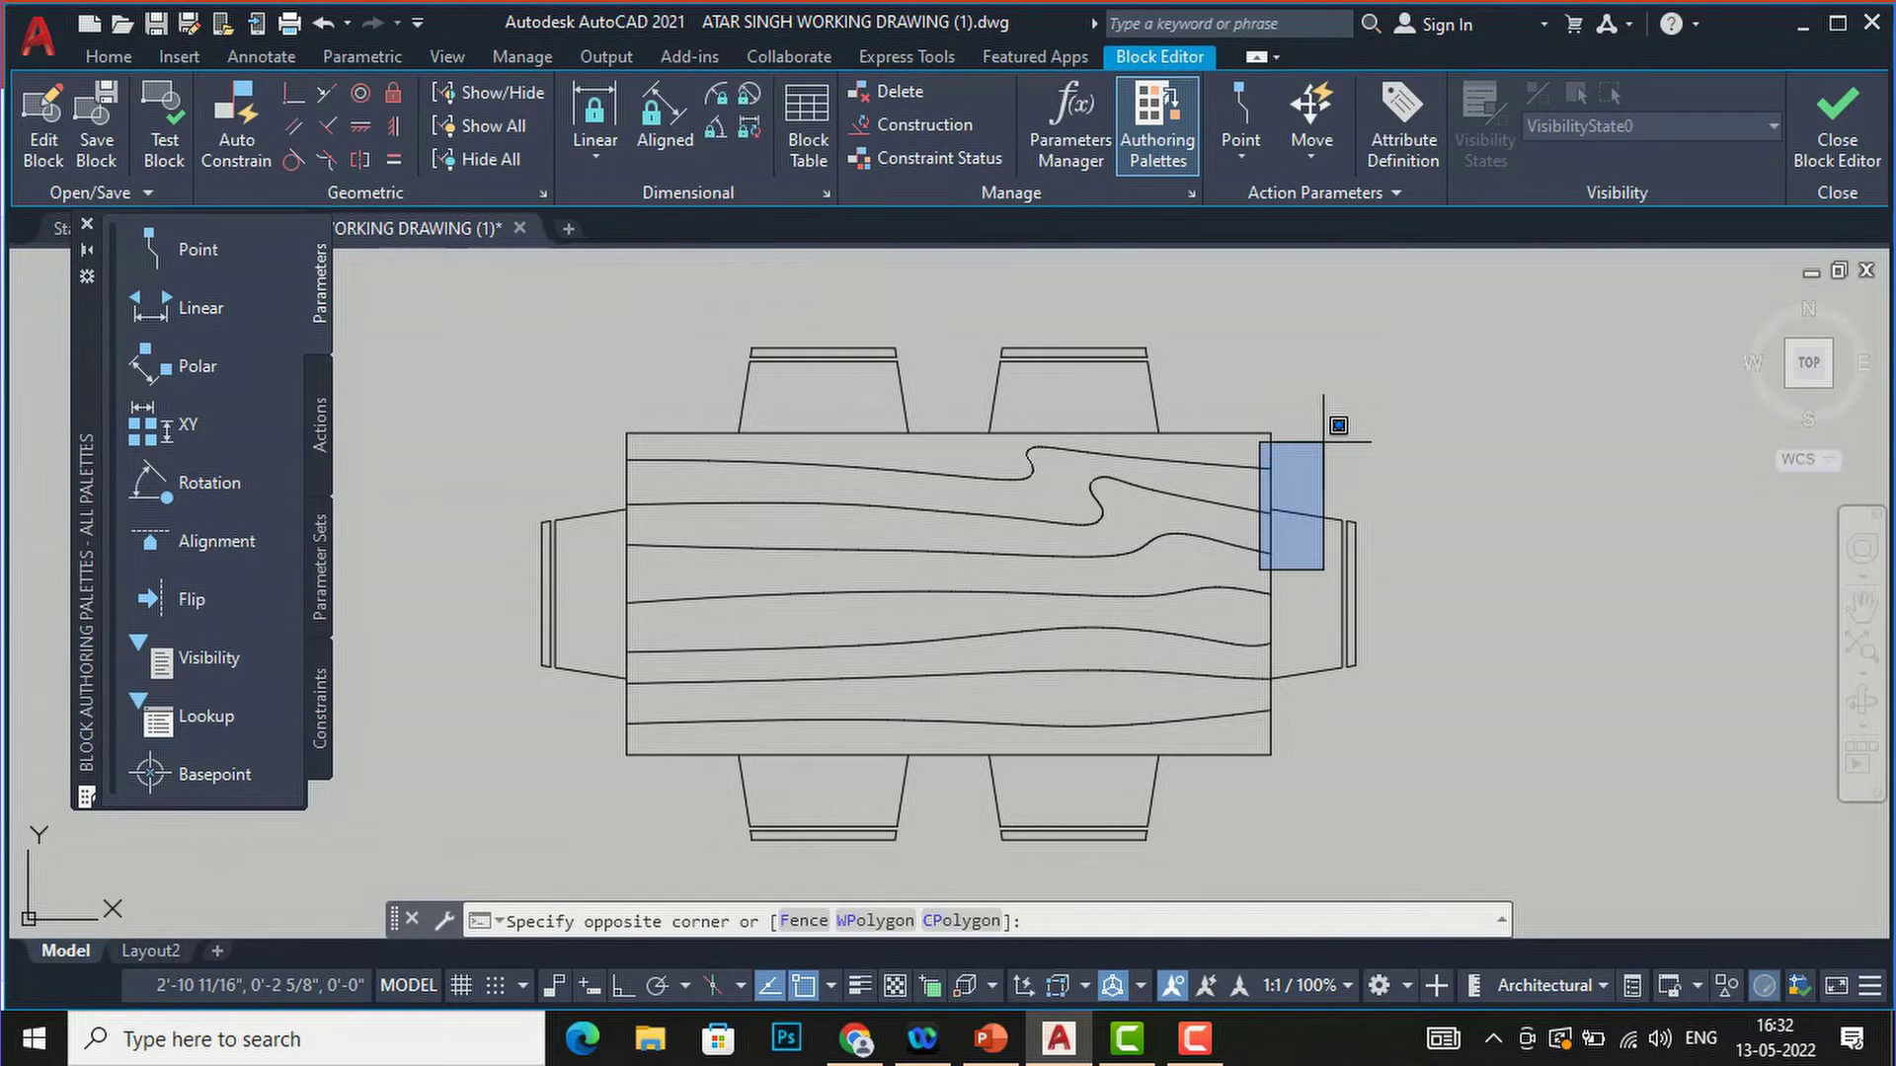
key("Escape")
scroll(1279, 513, "down", 4)
left_click(1422, 691)
left_click(920, 408)
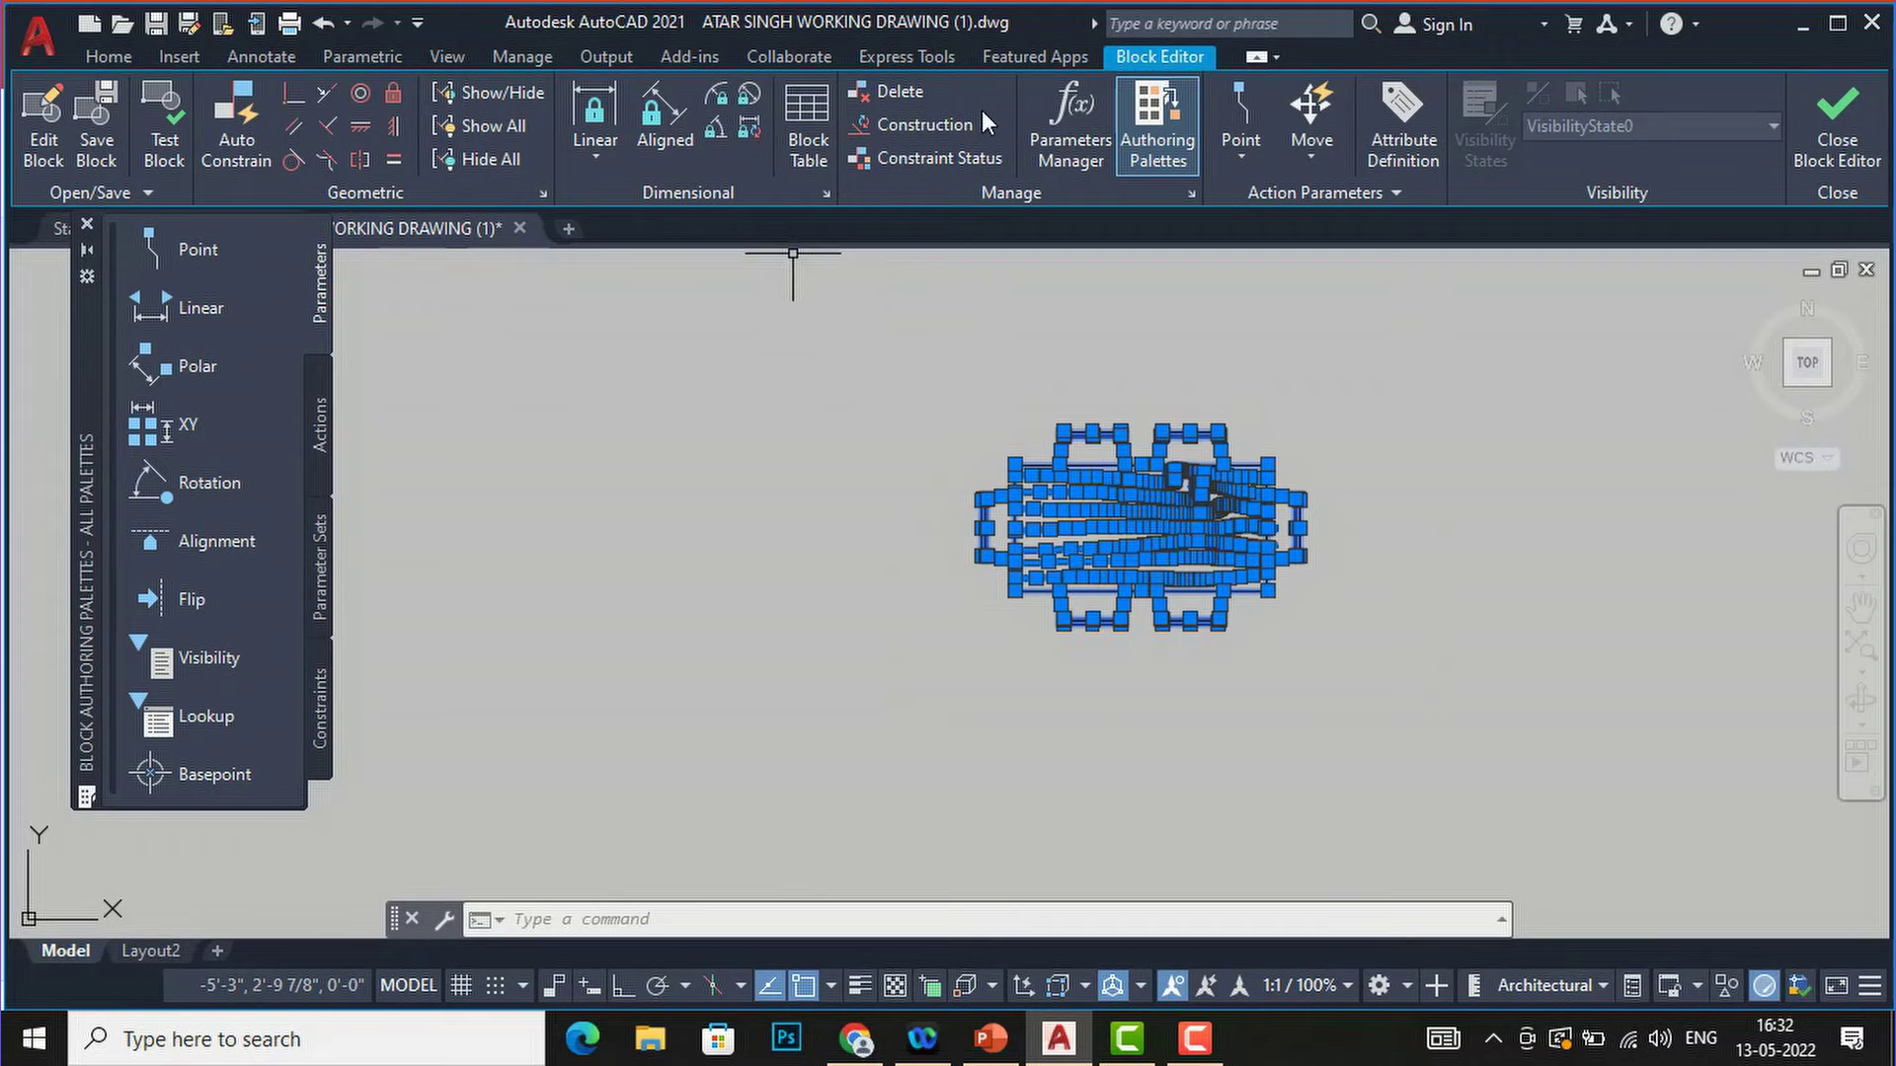
- Move the selection to the FURNITURE layer, then close the Block Editor and save the changes
left_click(109, 58)
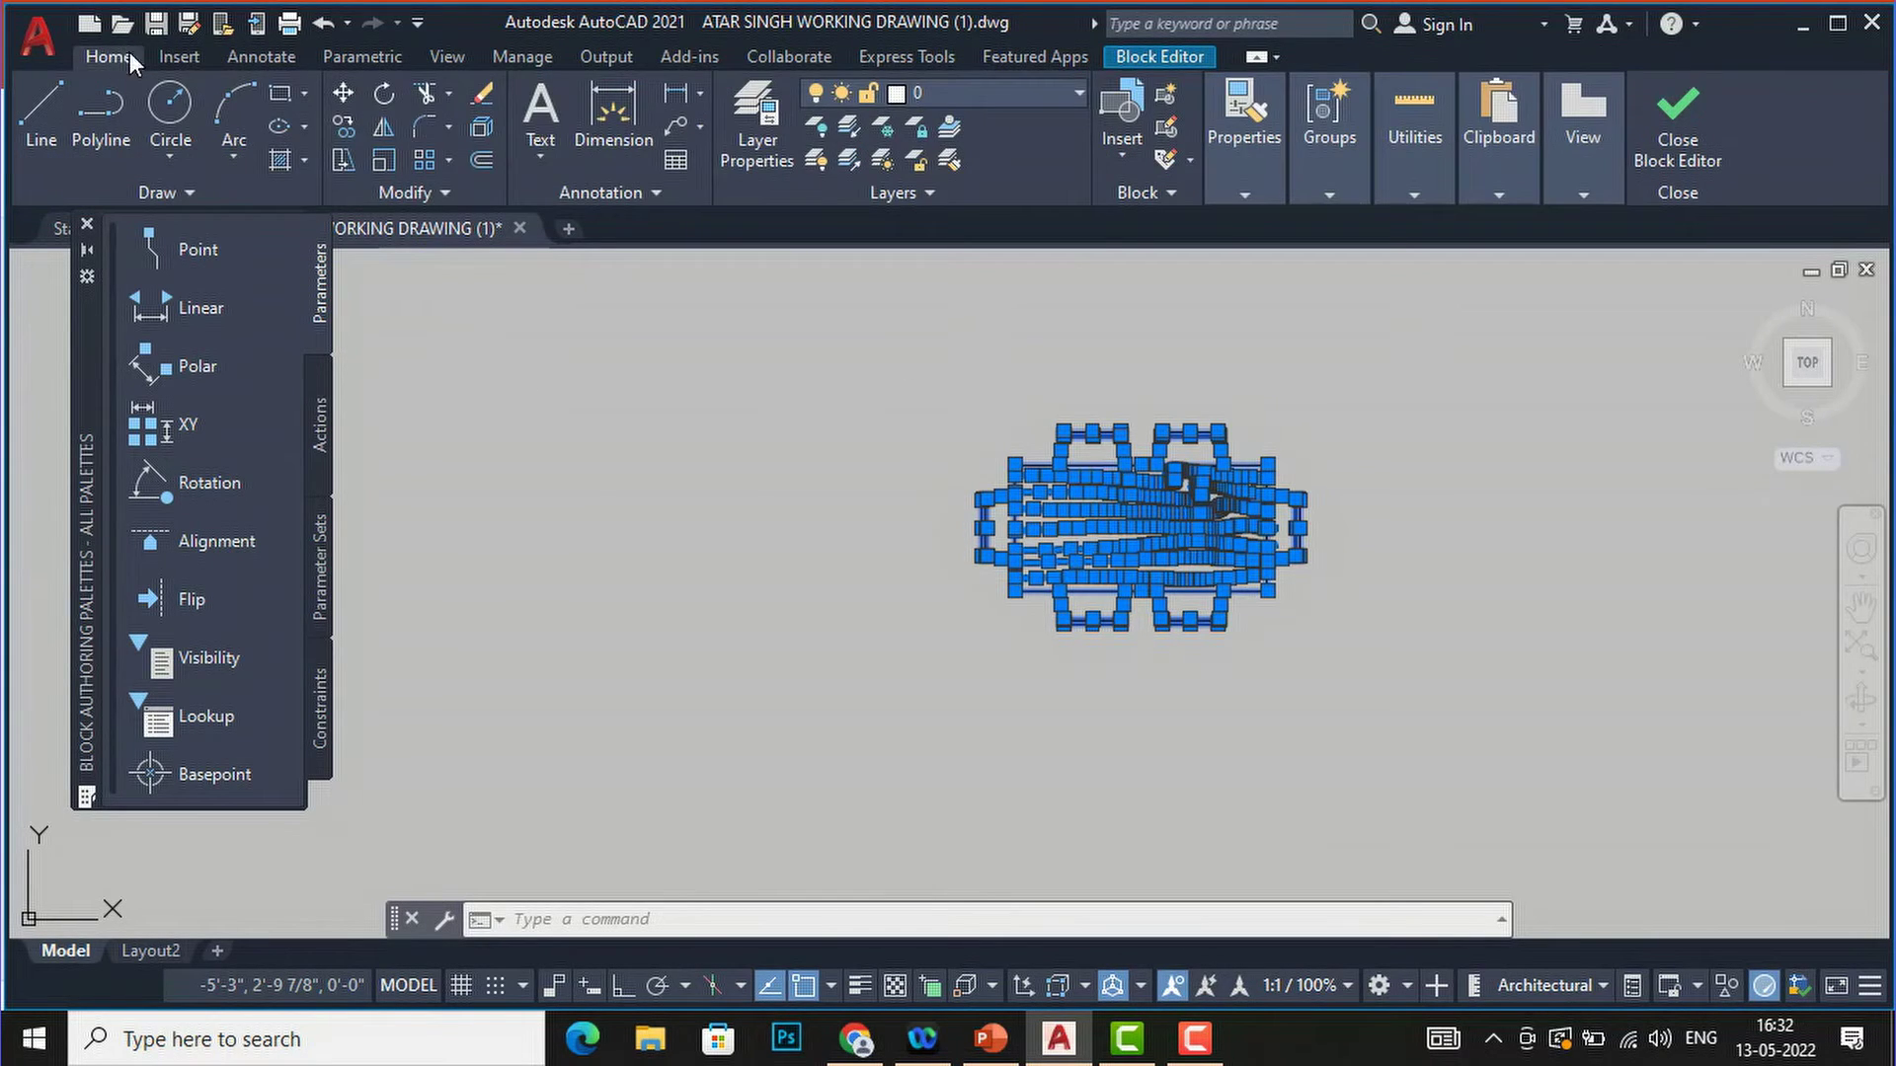
left_click(980, 95)
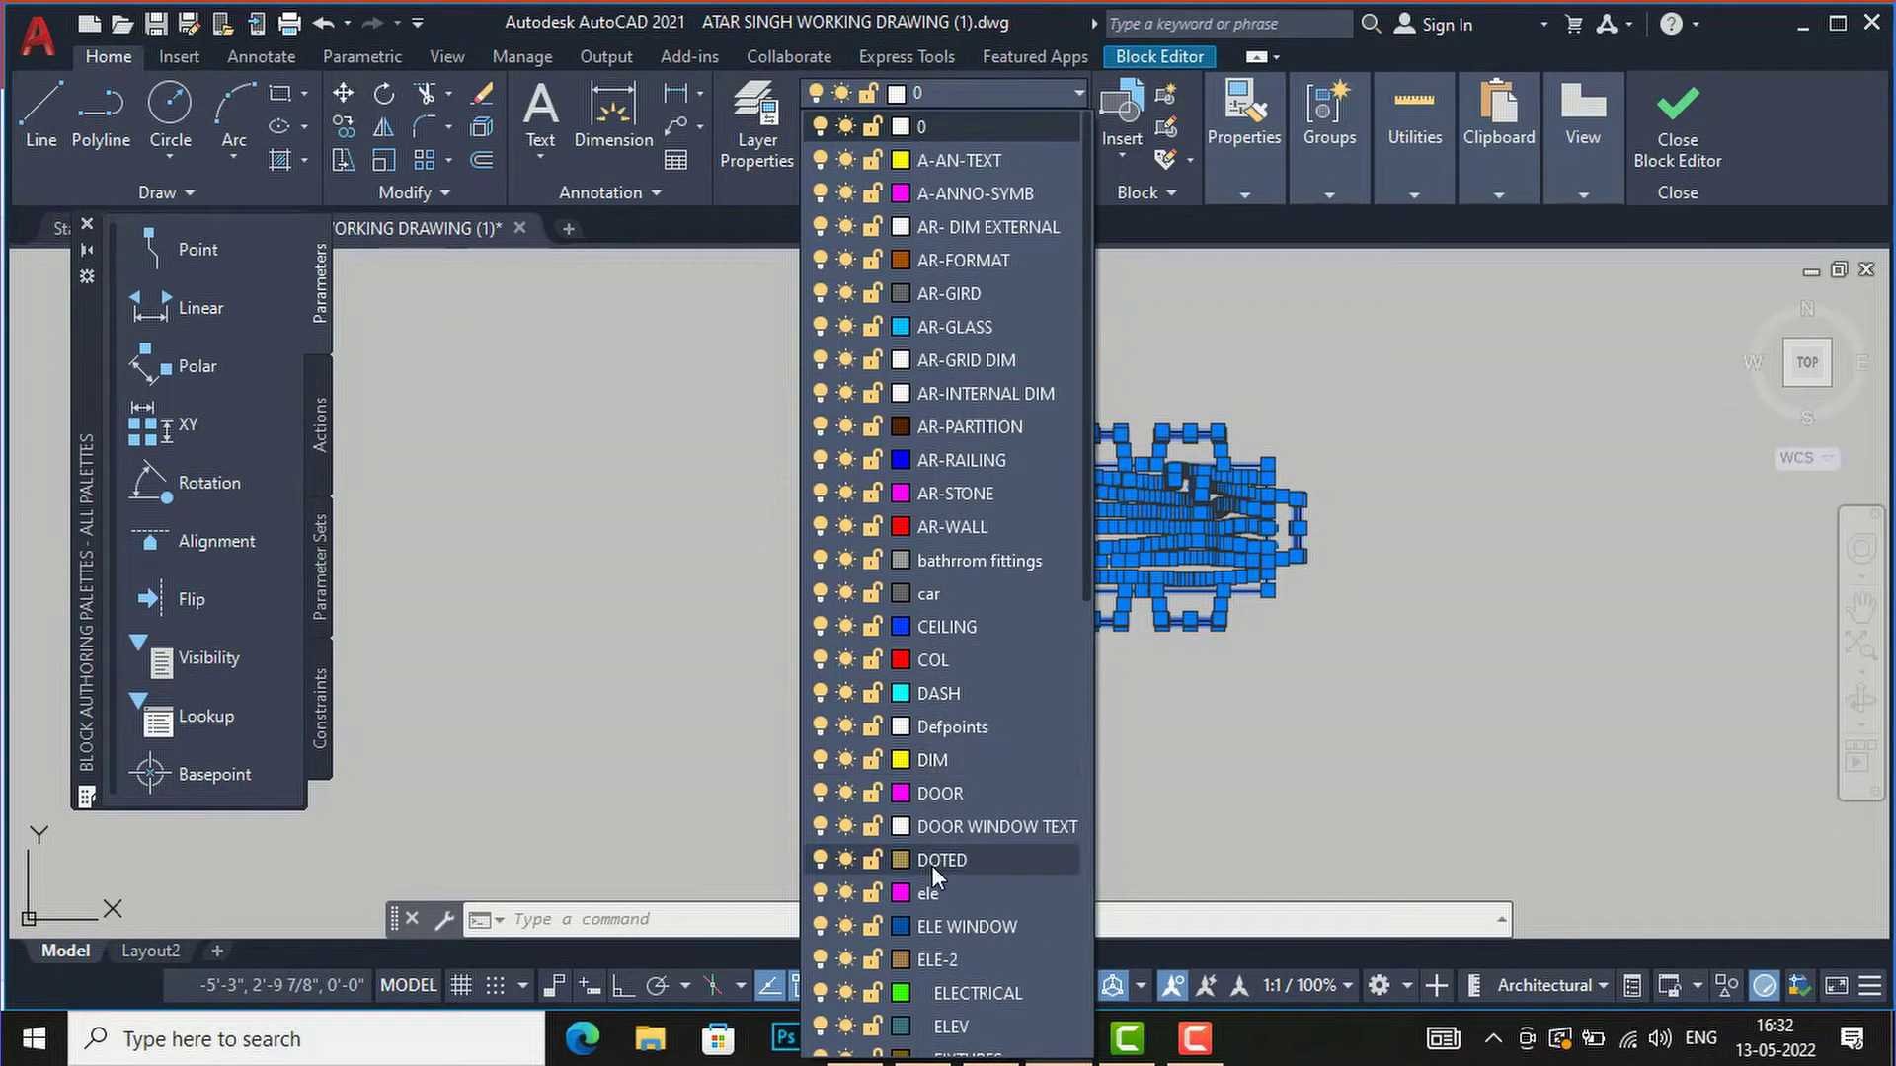
scroll(948, 960, "down", 2)
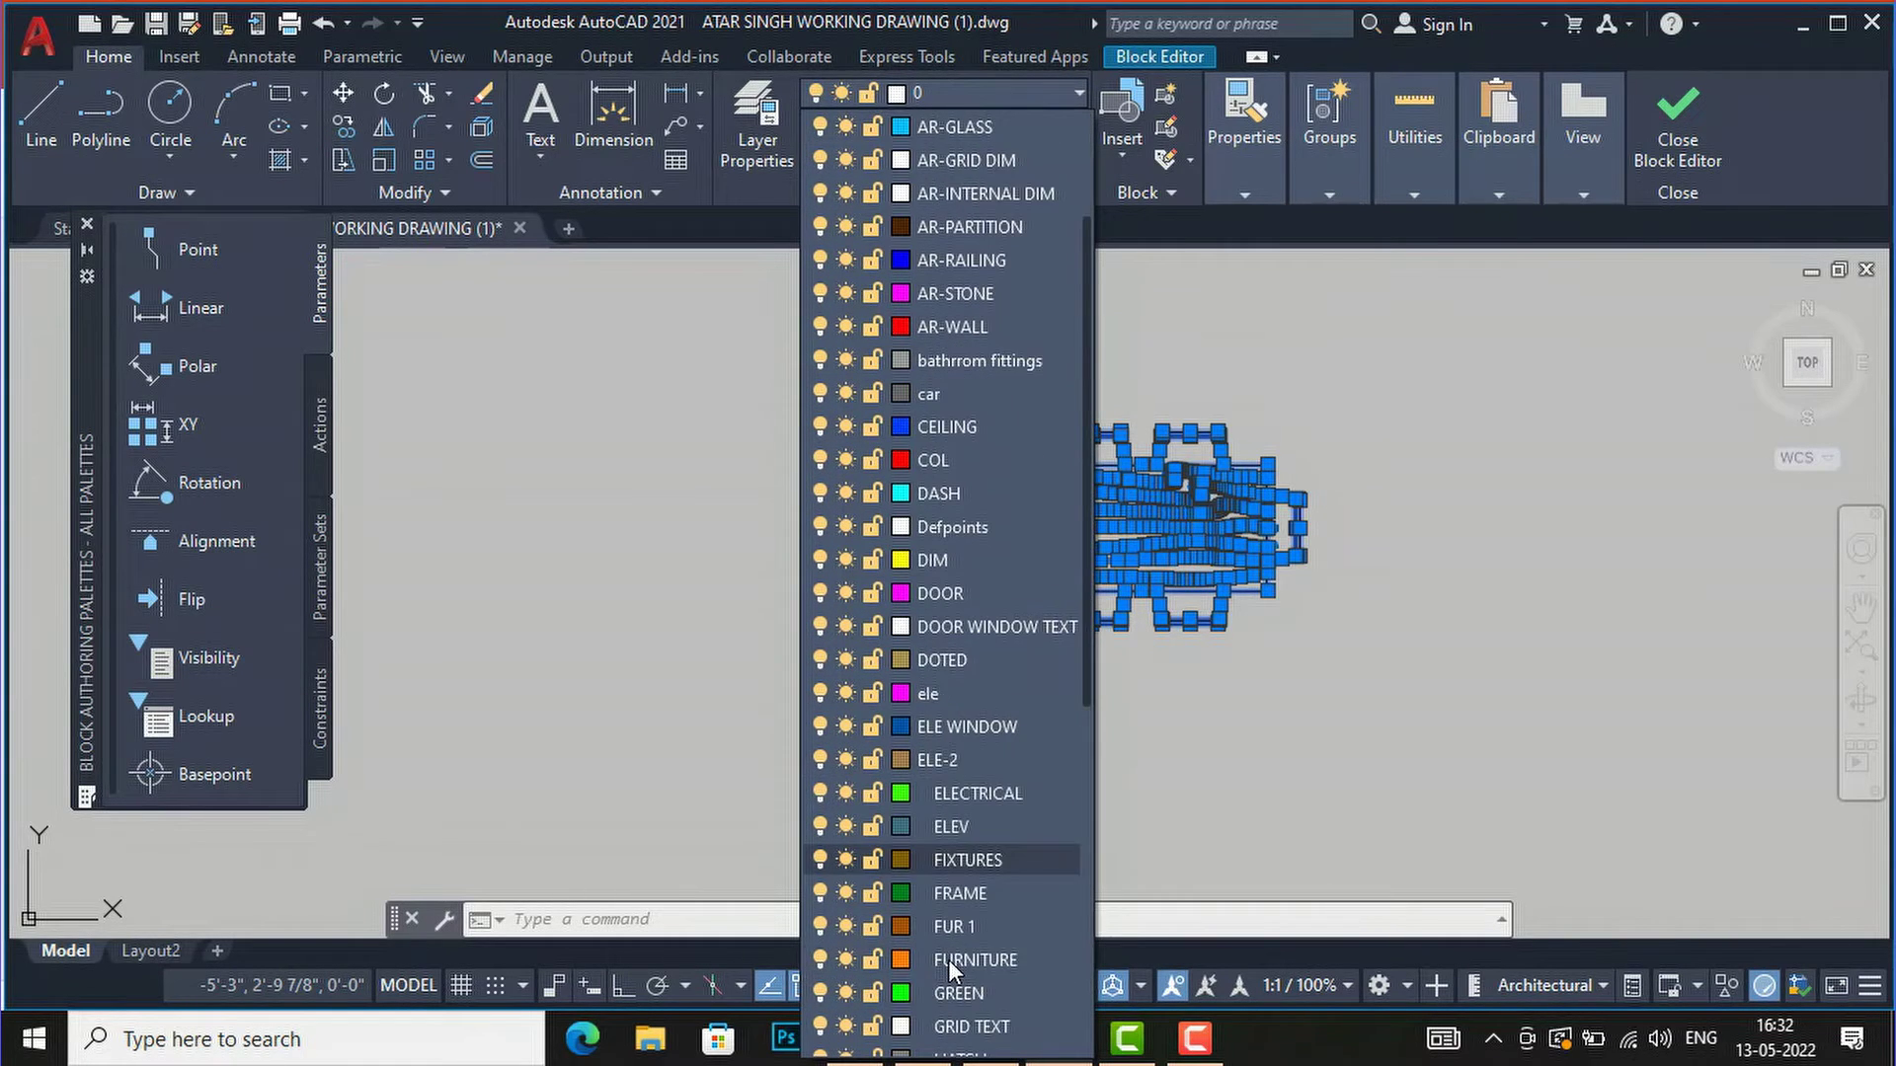
left_click(948, 960)
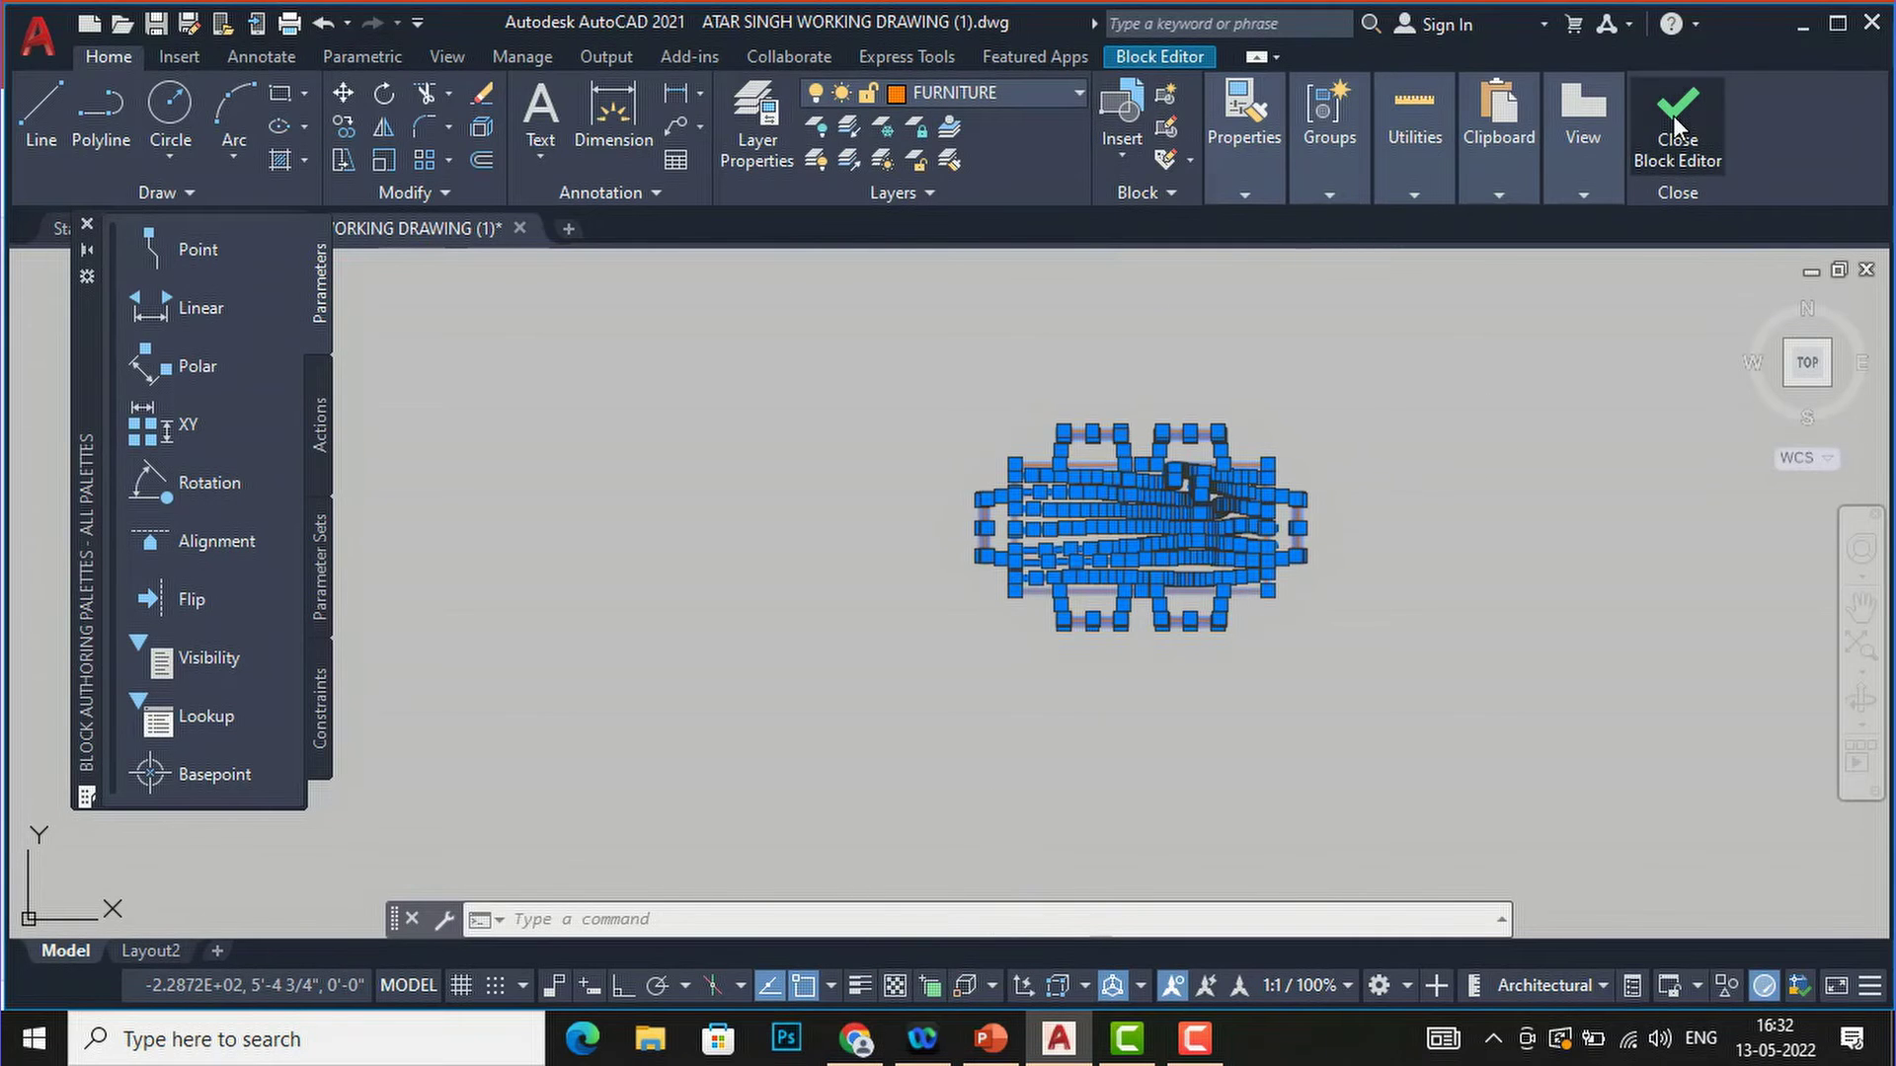
left_click(1676, 113)
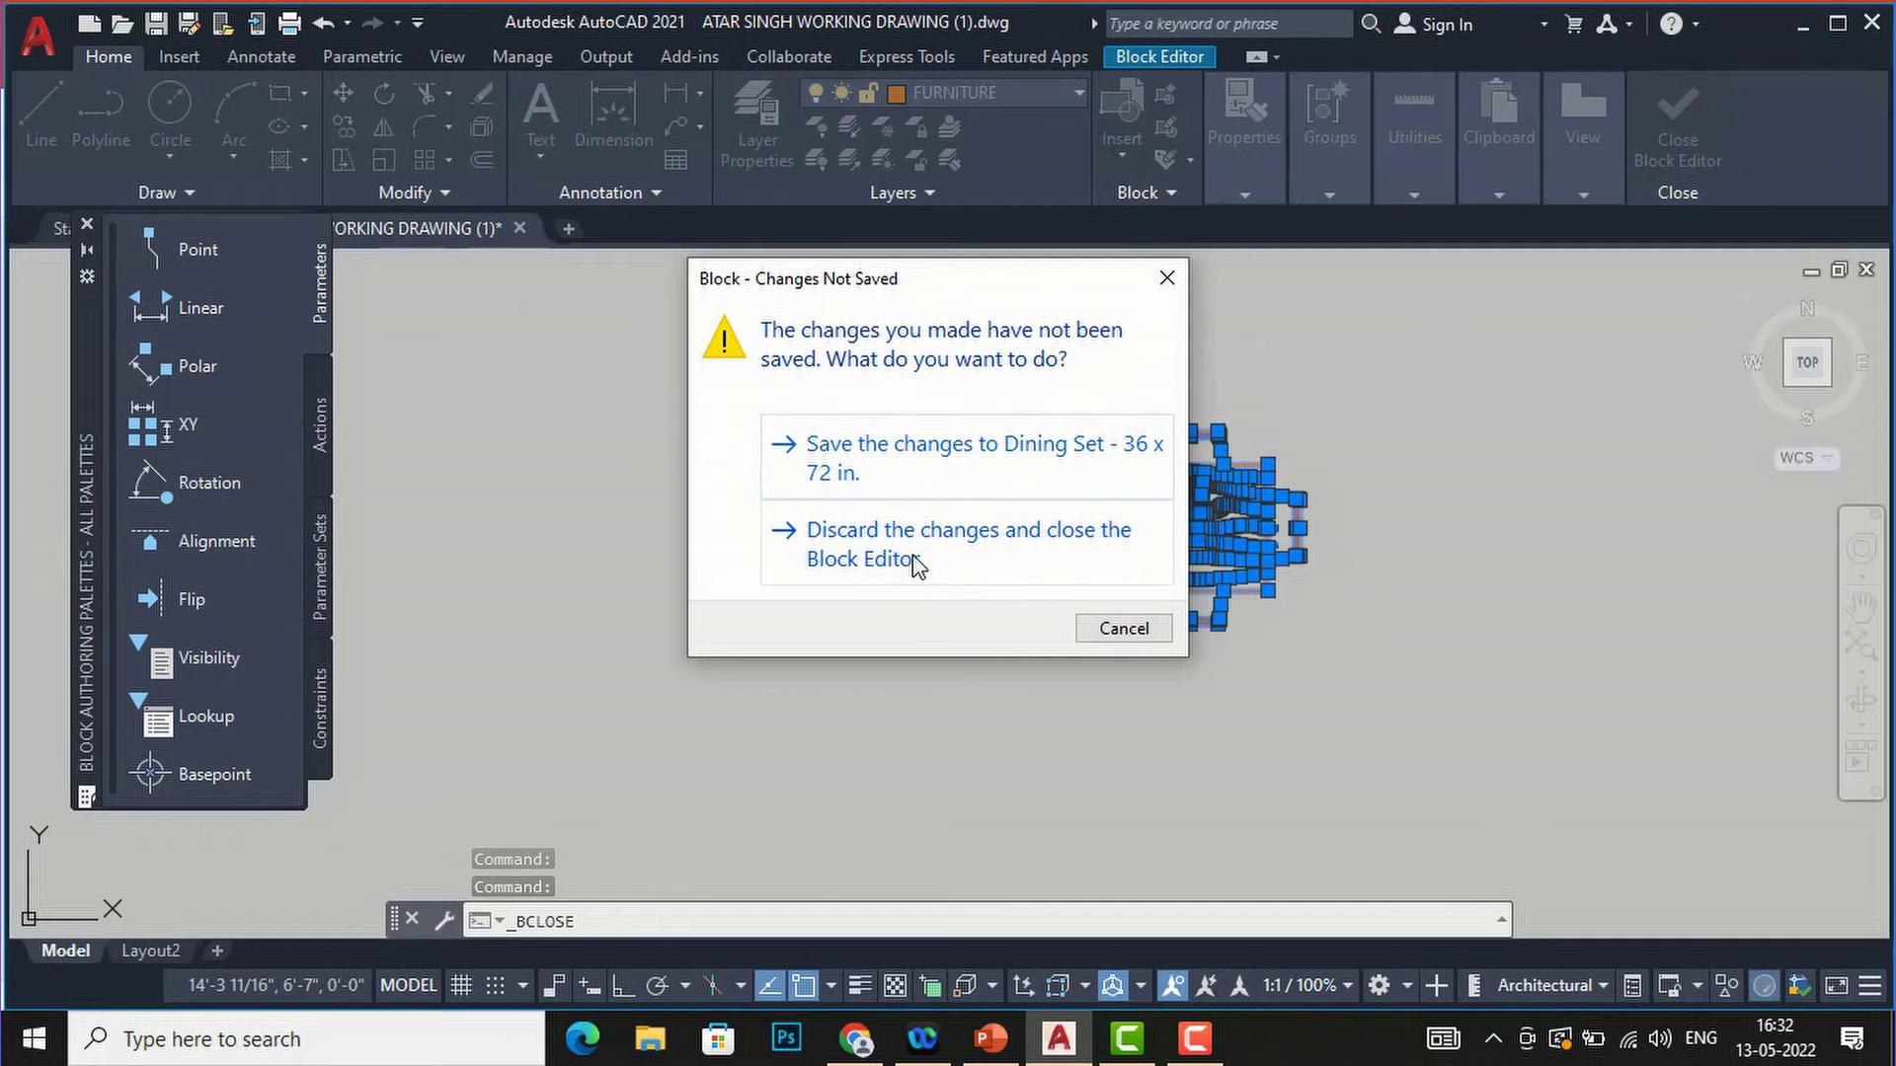
left_click(909, 462)
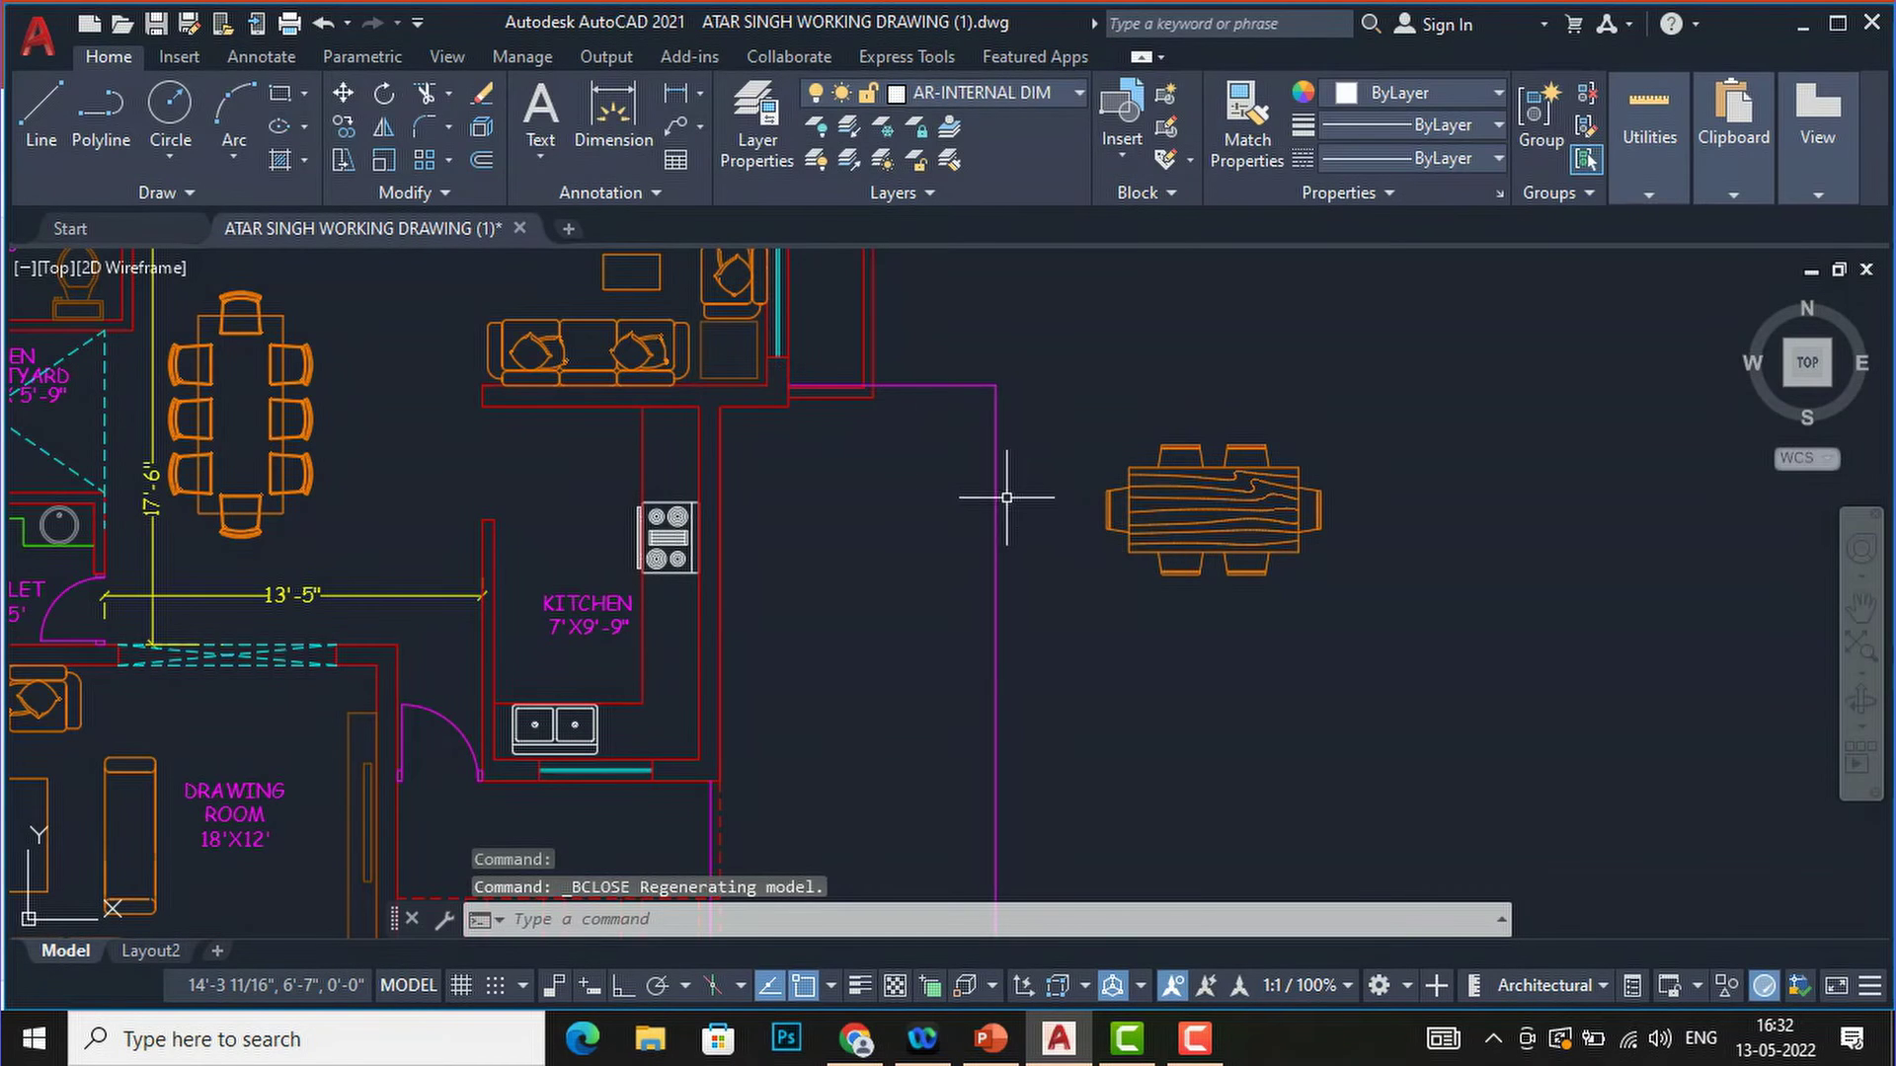
- Zoom out of the floor plan and reopen DesignCenter with the ADC (ADCENTER) command
scroll(1398, 558, "down", 6)
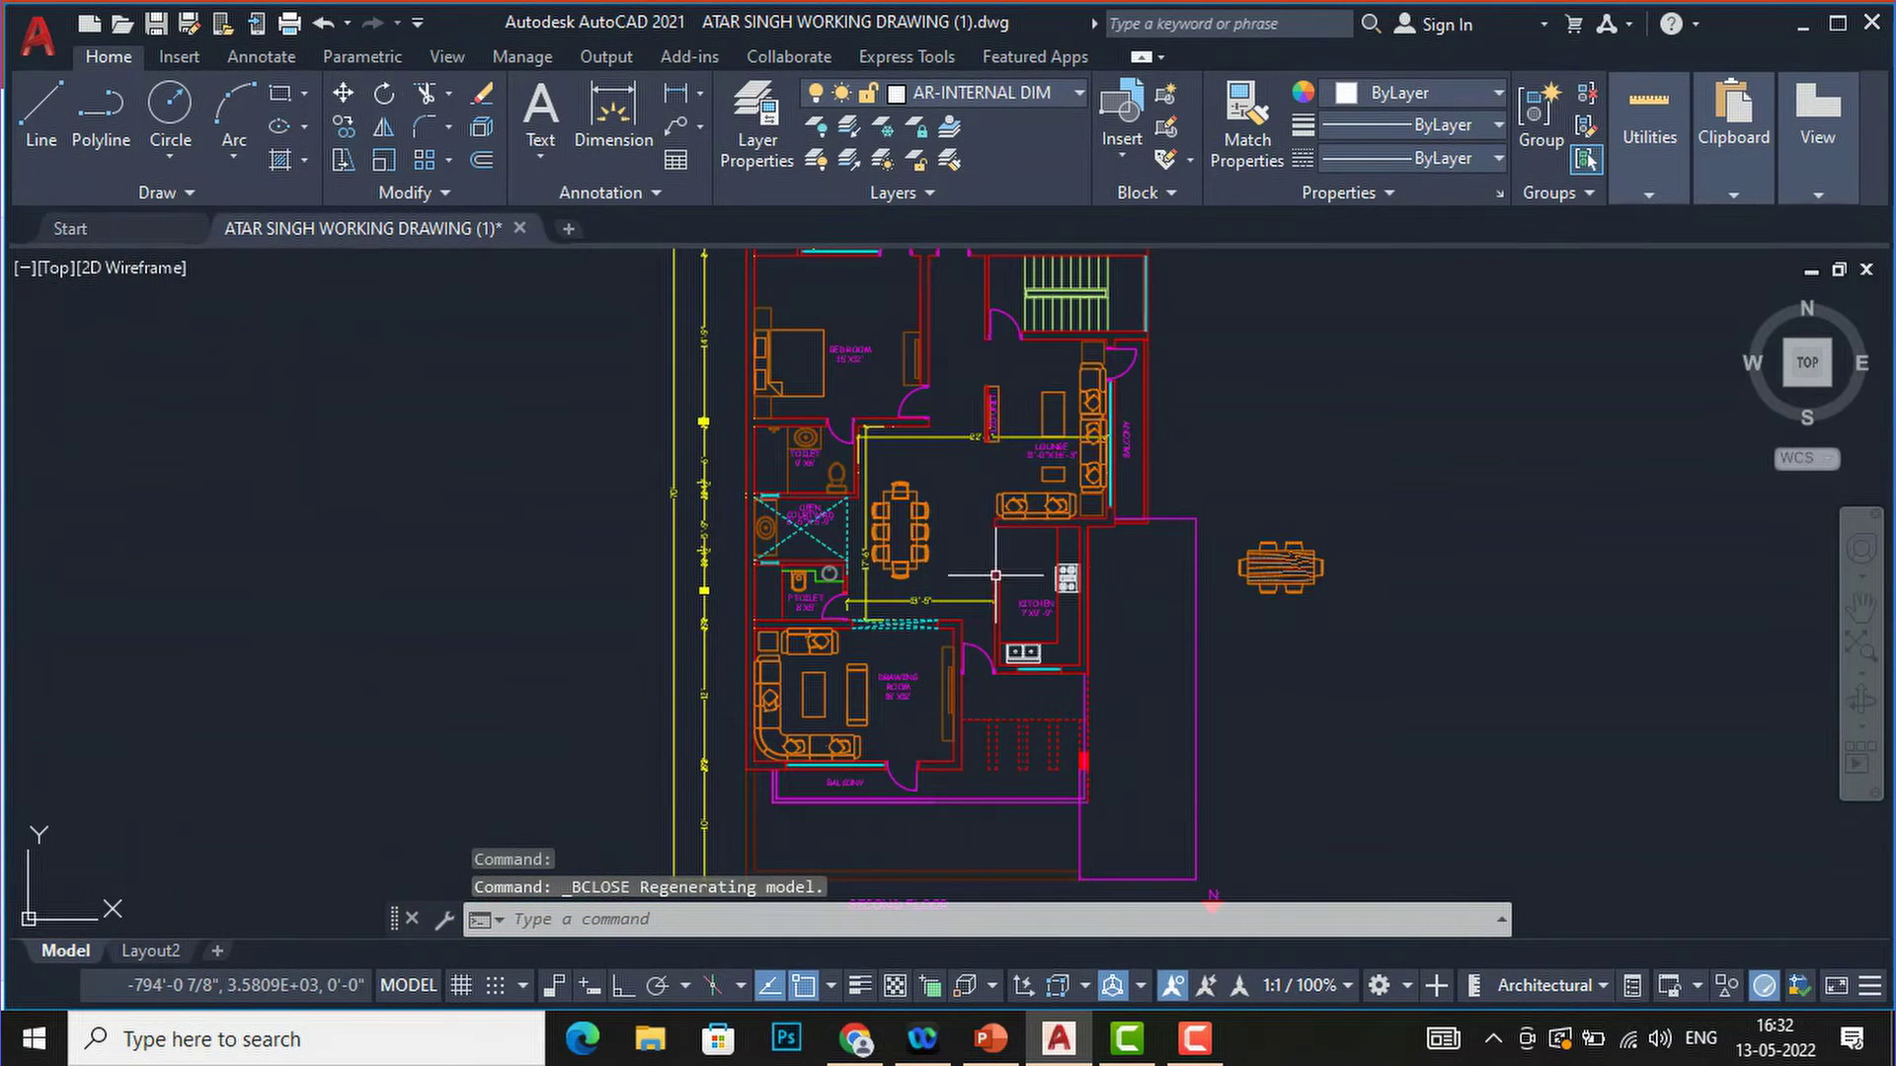
scroll(847, 578, "down", 3)
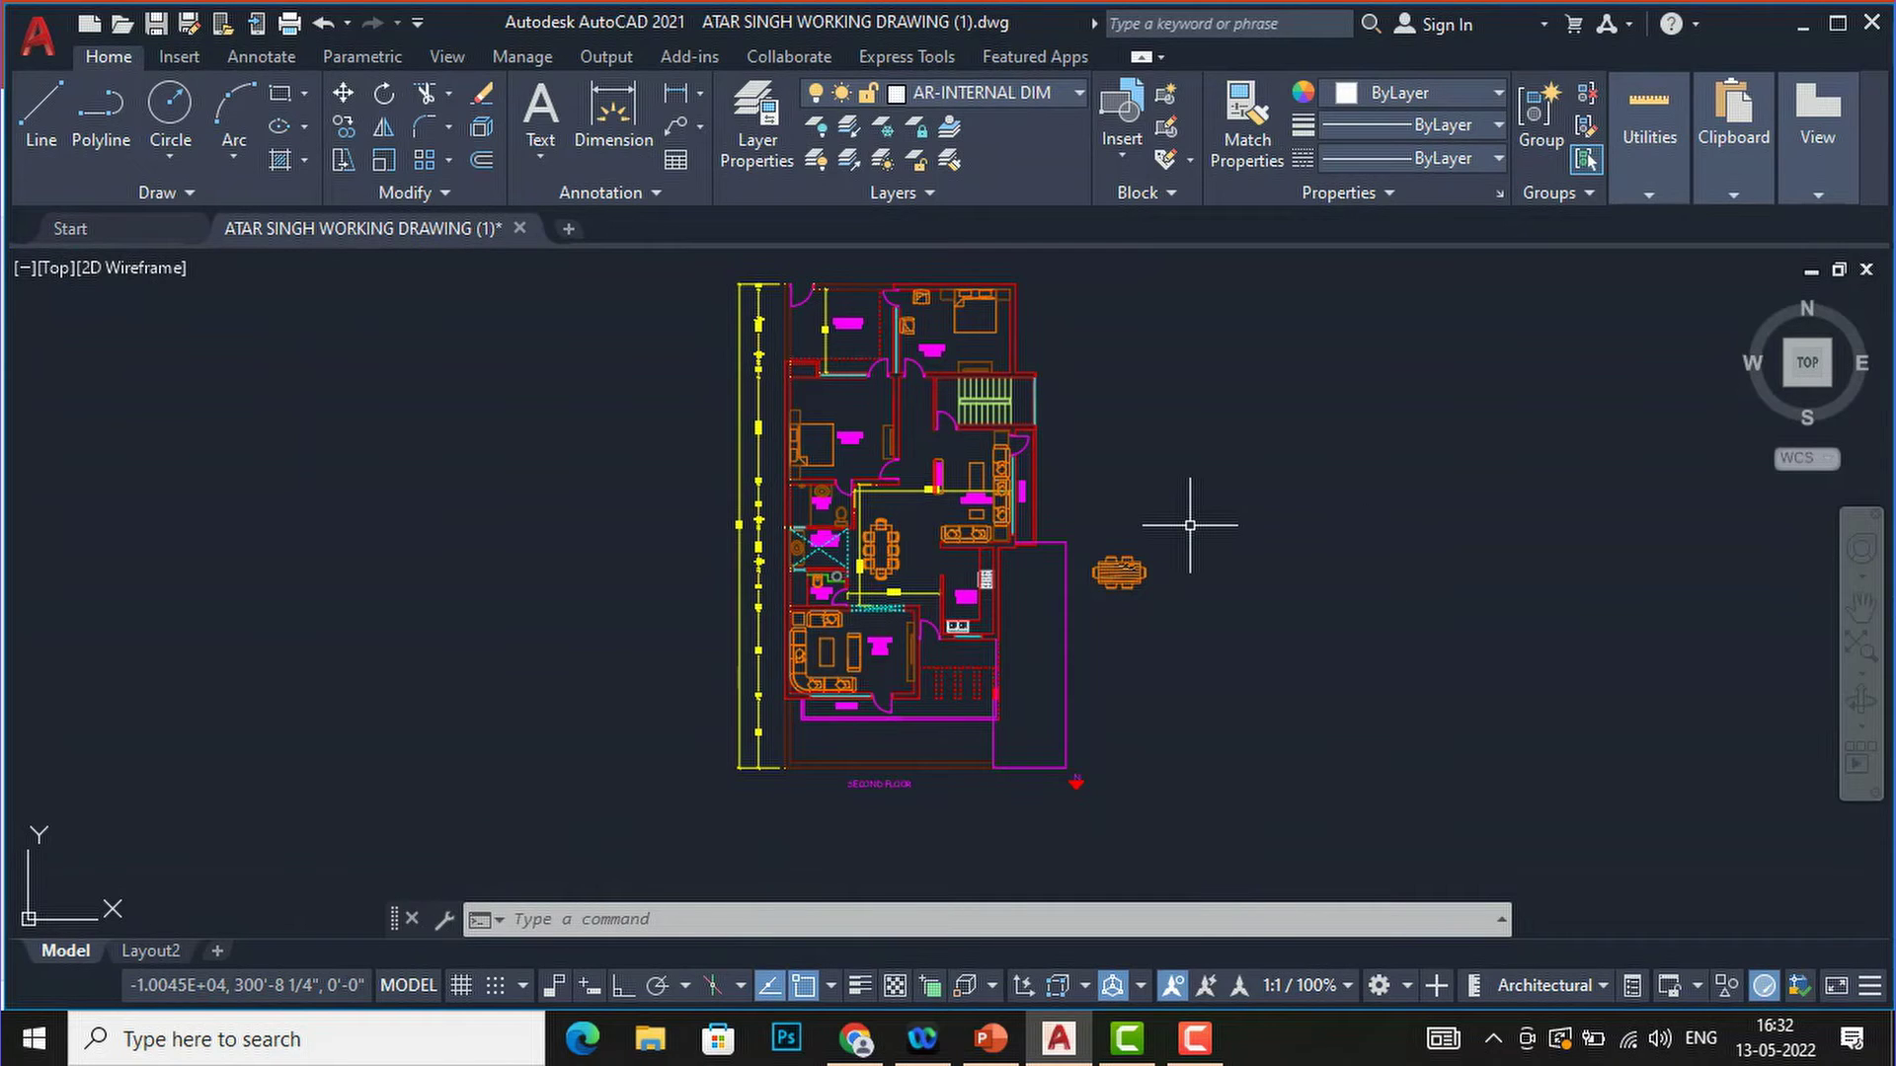
type("ADC")
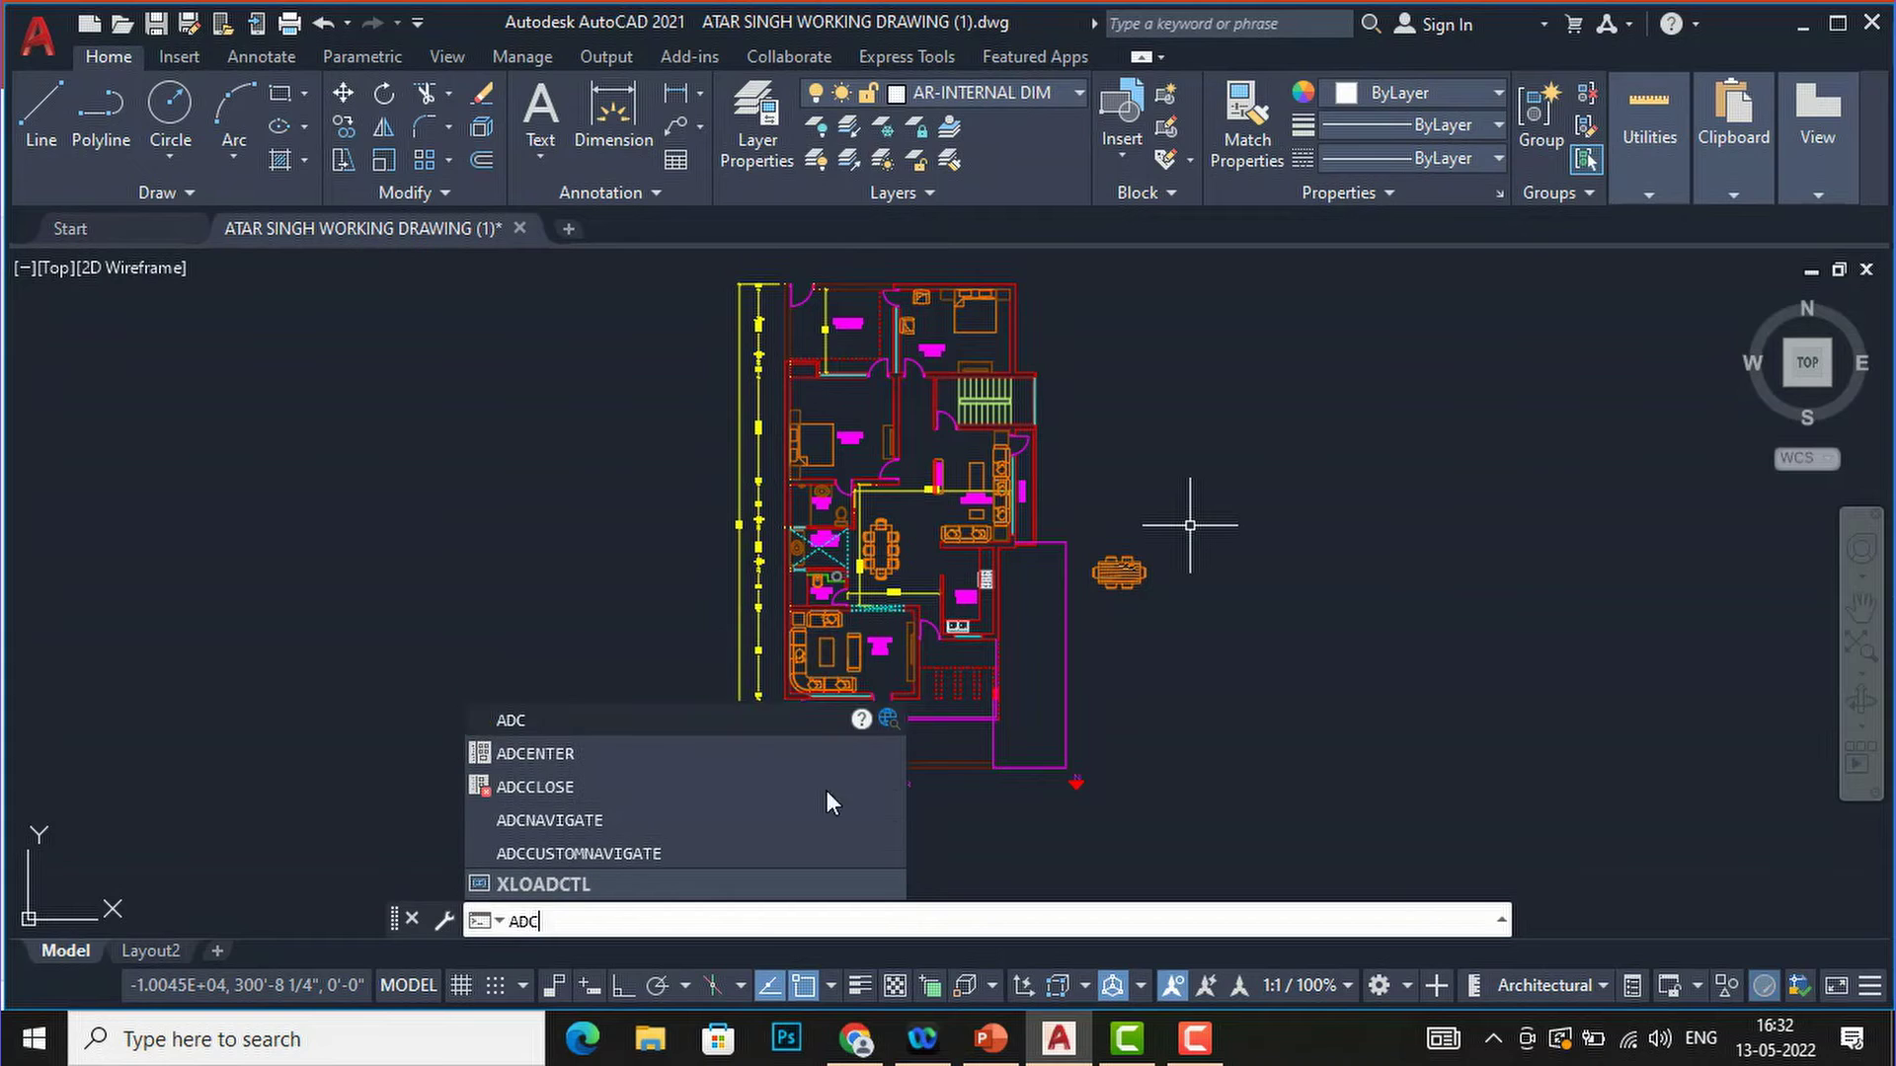
left_click(565, 760)
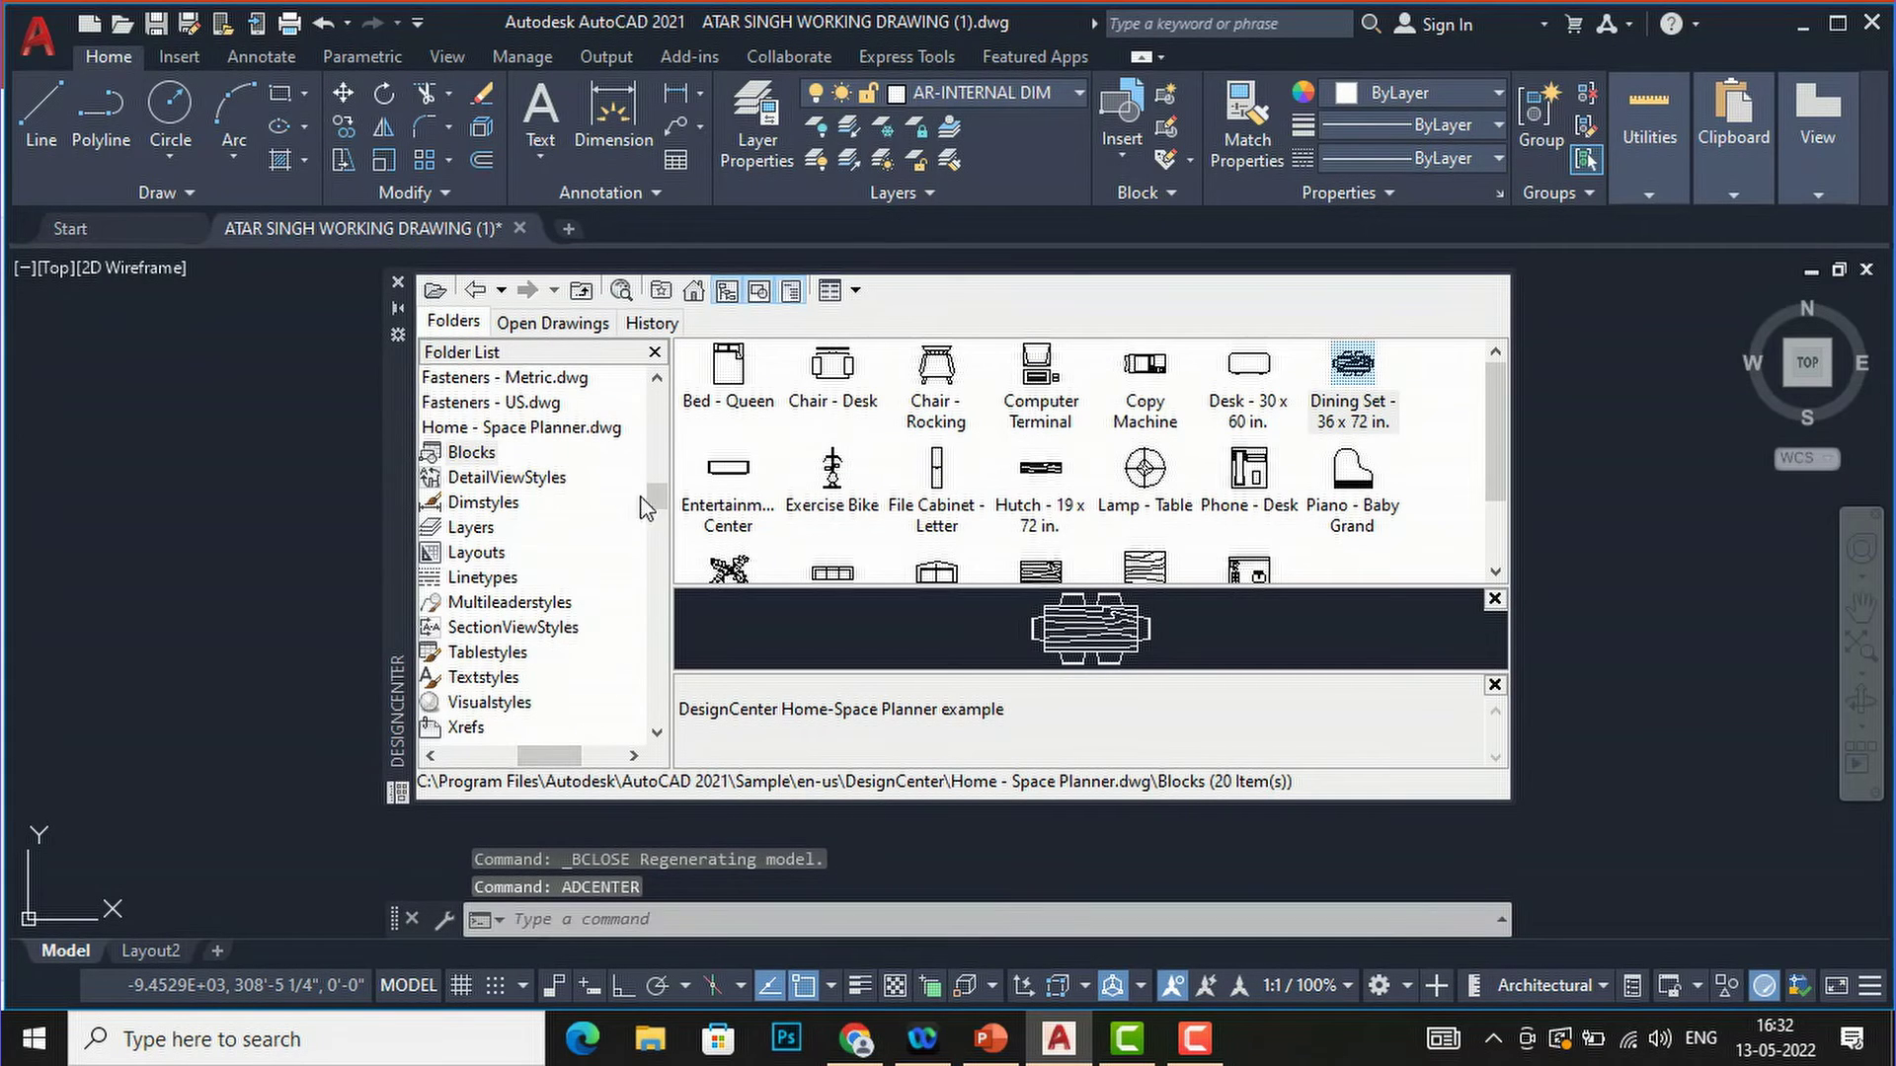
- Scroll the DesignCenter Folder List and slide its horizontal scrollbar to browse the sample drawings
scroll(583, 516, "down", 1)
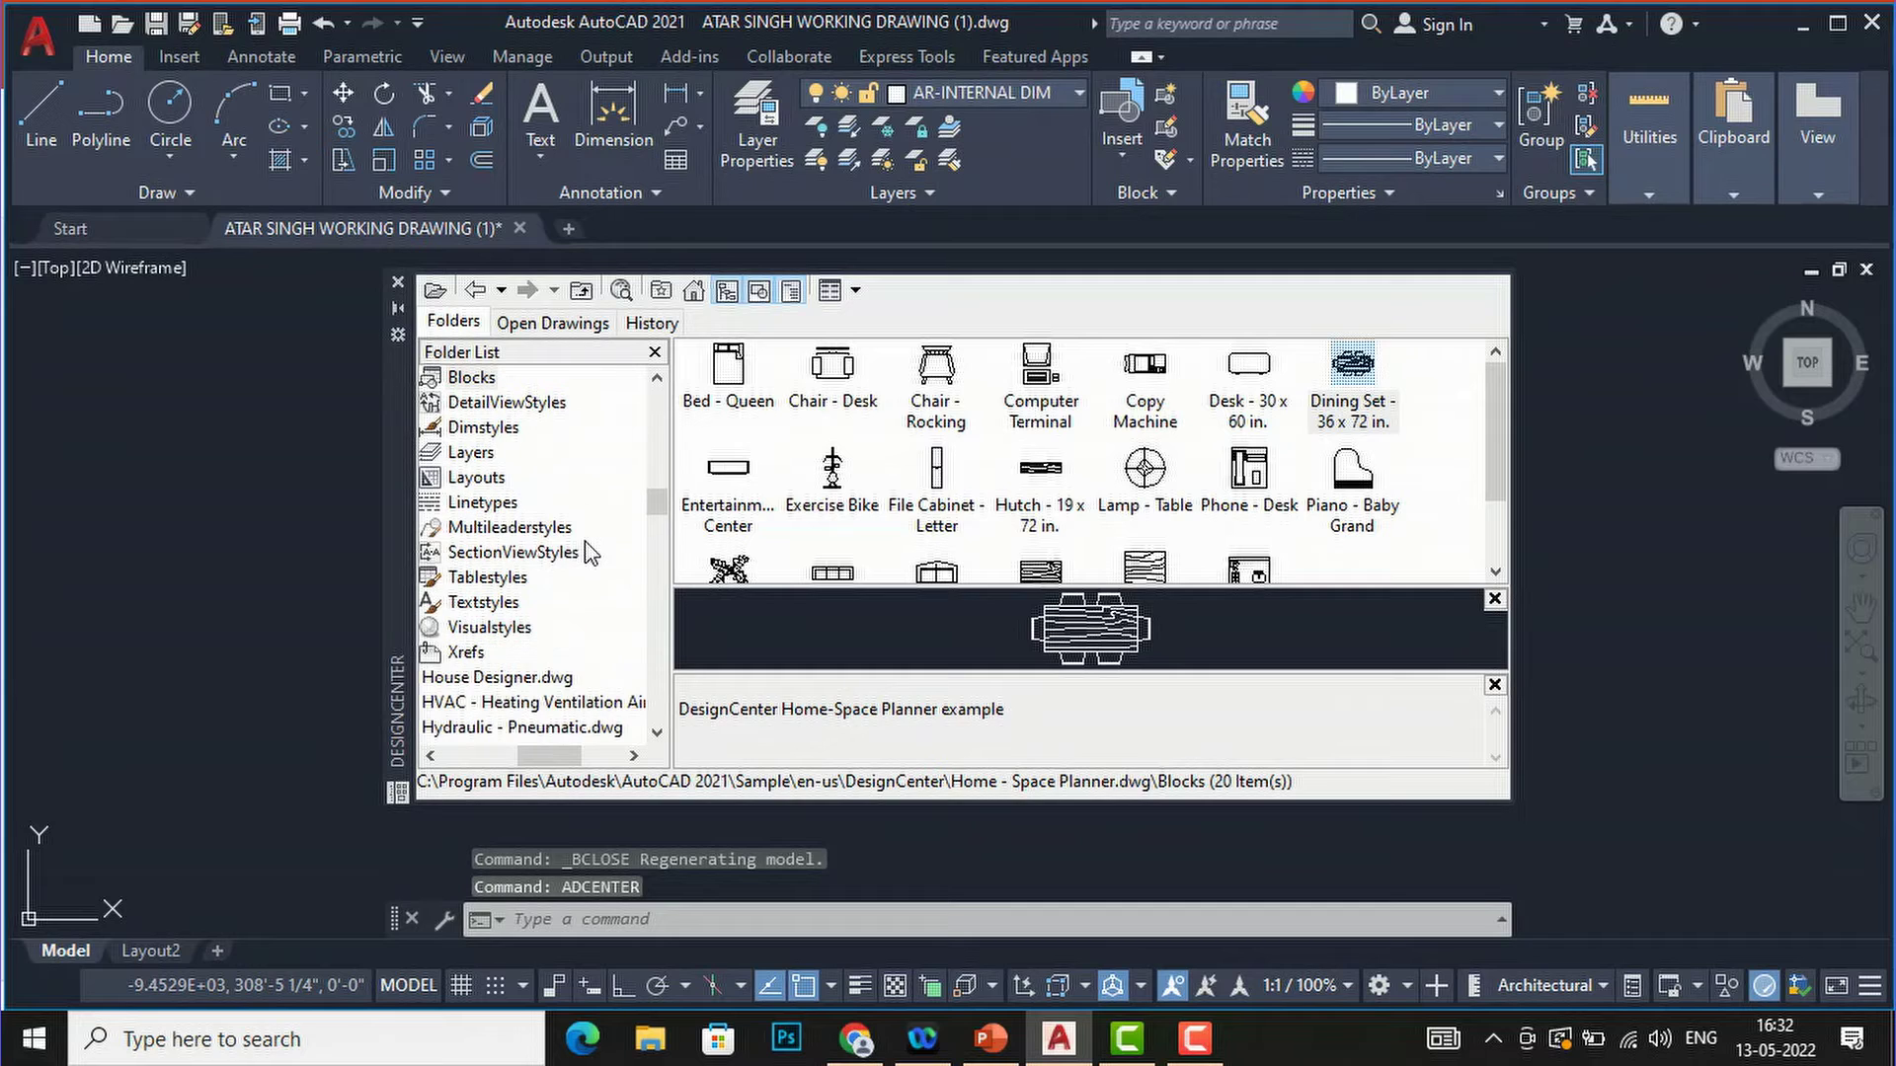
scroll(590, 552, "up", 2)
scroll(591, 552, "up", 2)
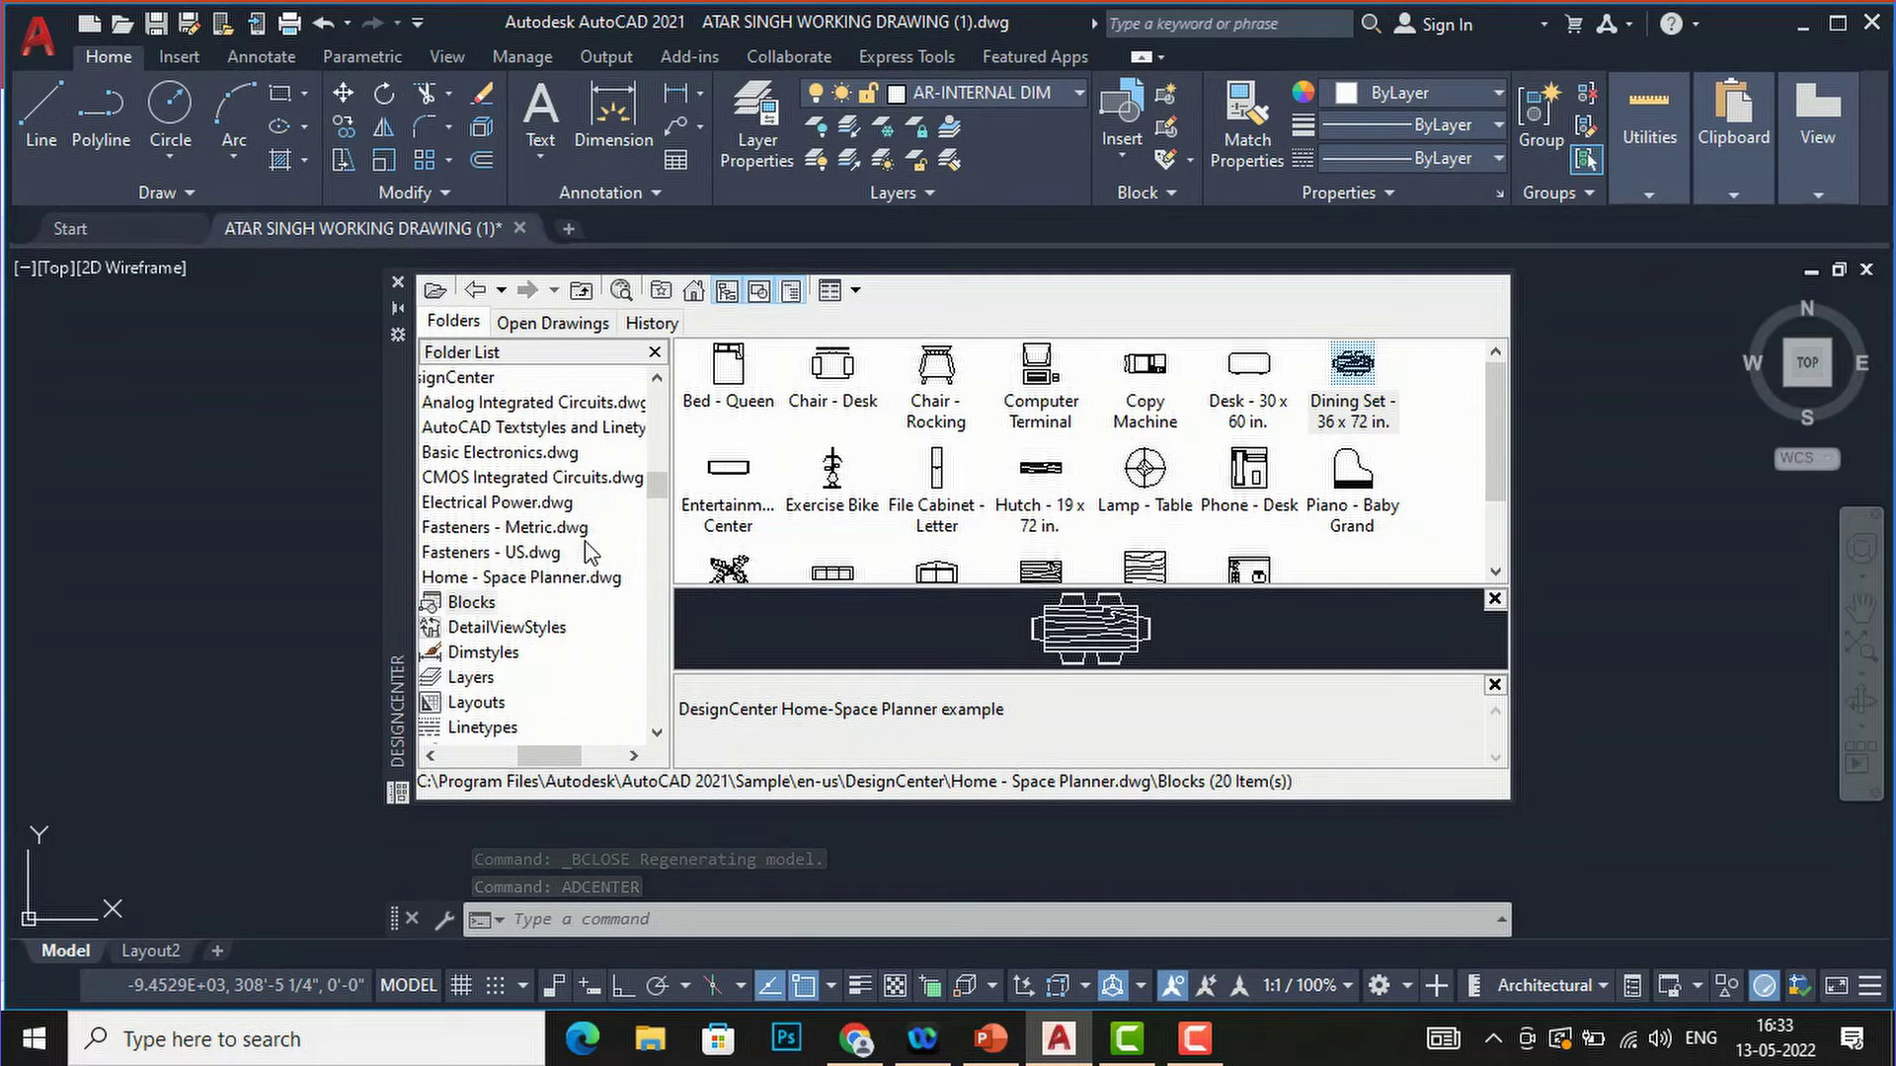
scroll(642, 582, "down", 3)
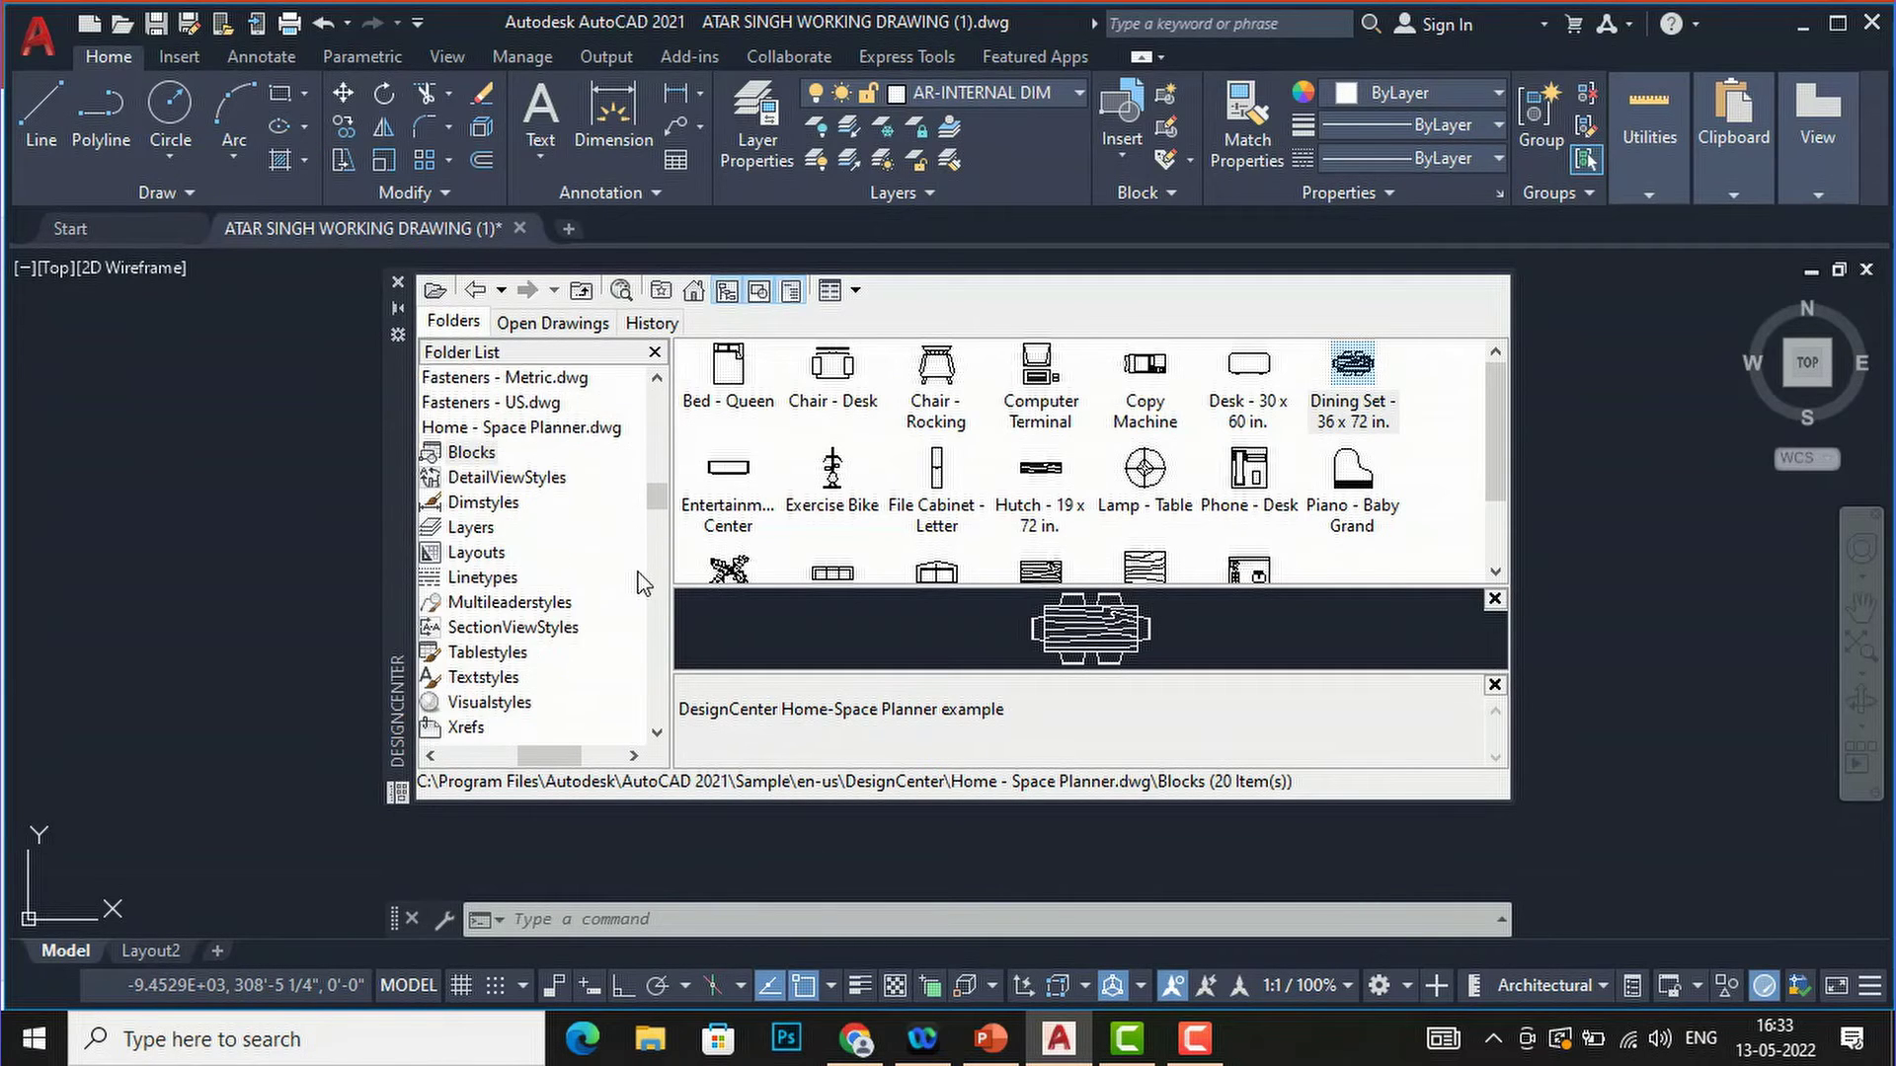
scroll(611, 609, "down", 2)
scroll(609, 609, "down", 5)
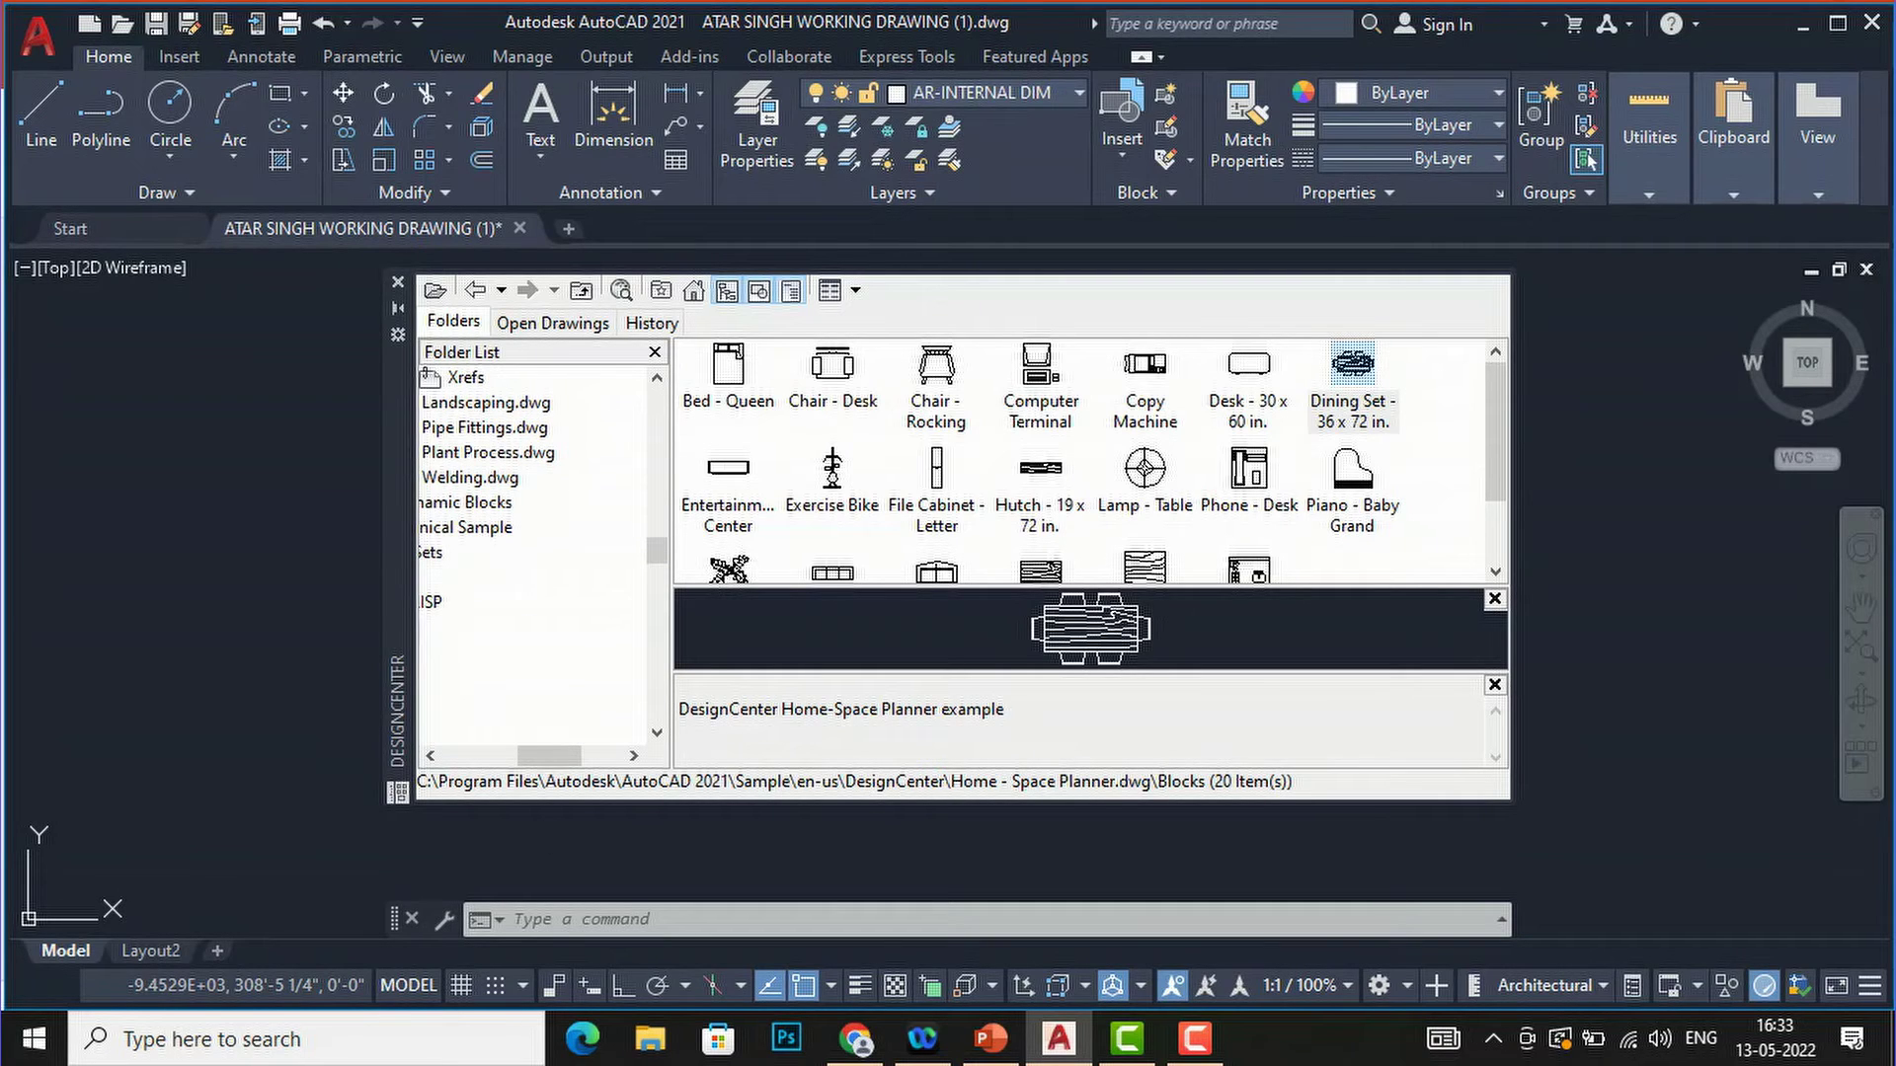
left_click_drag(568, 757, 539, 780)
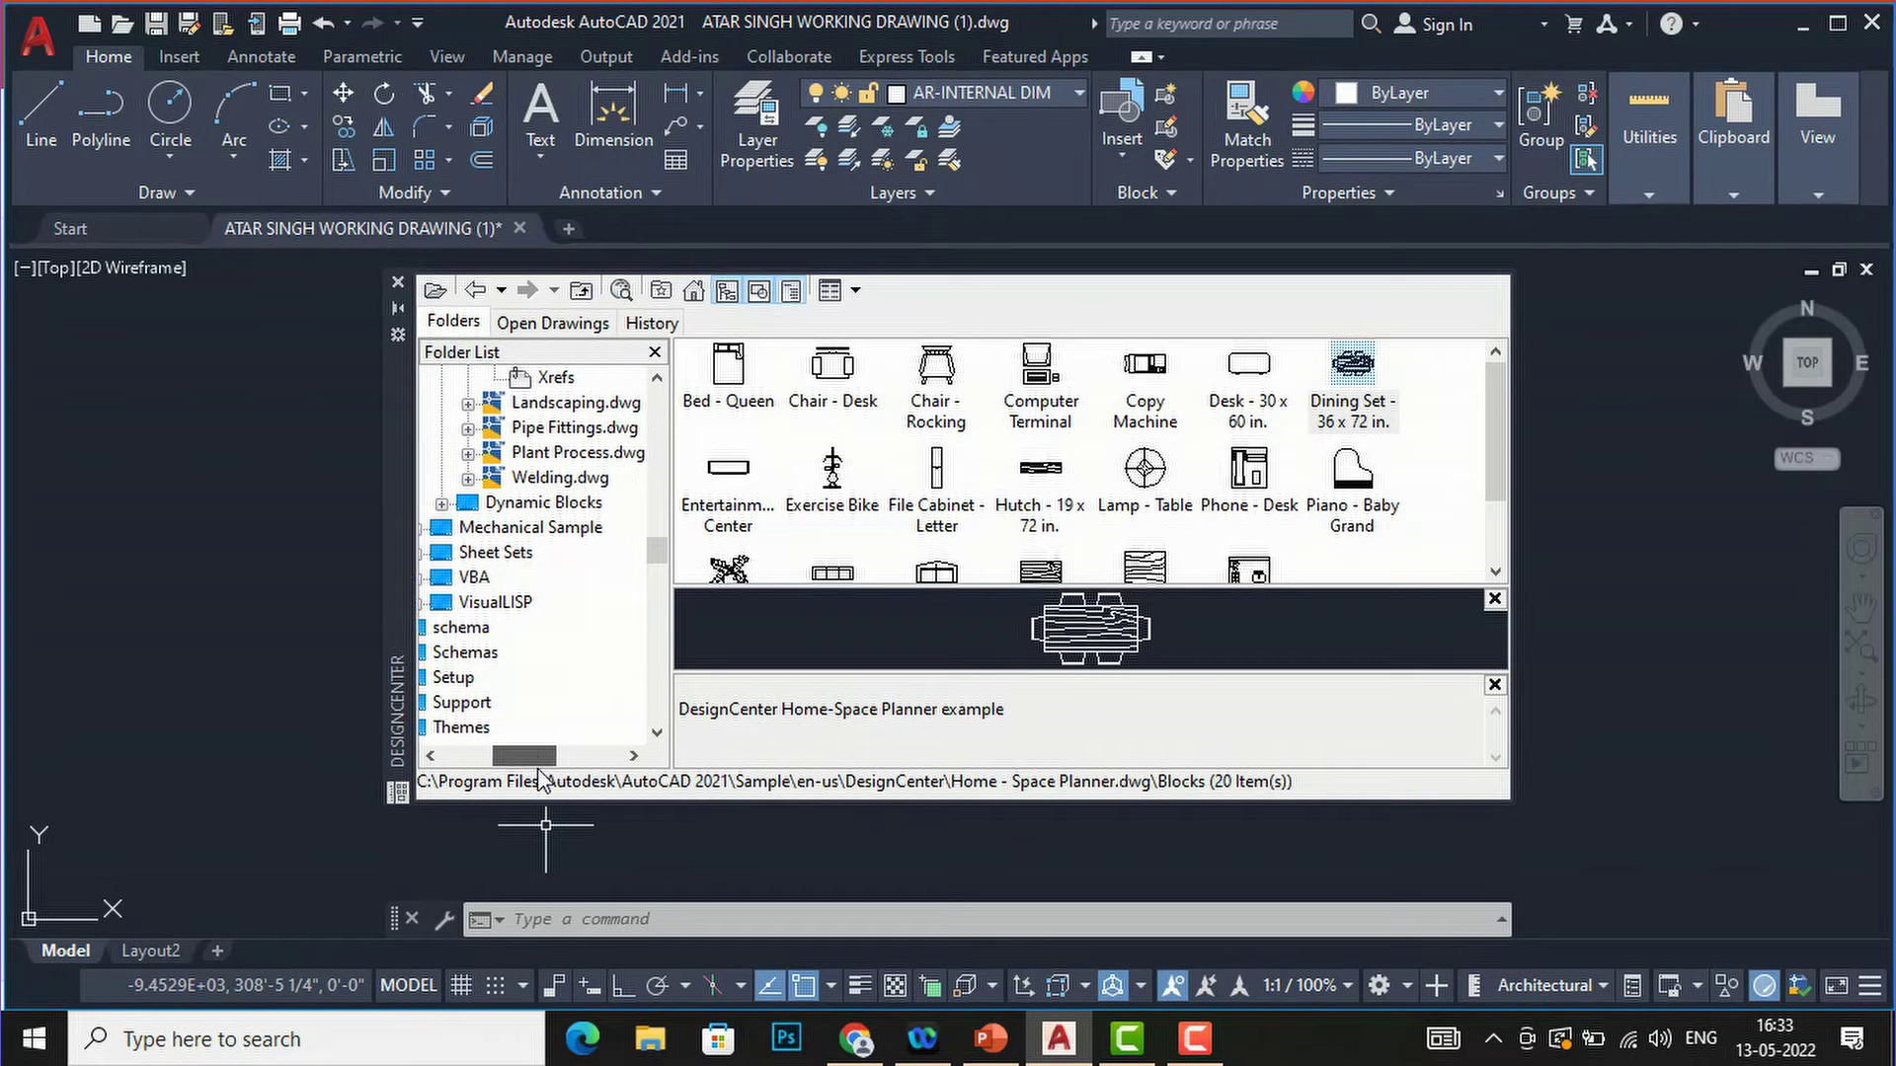
scroll(521, 610, "down", 3)
scroll(520, 610, "down", 6)
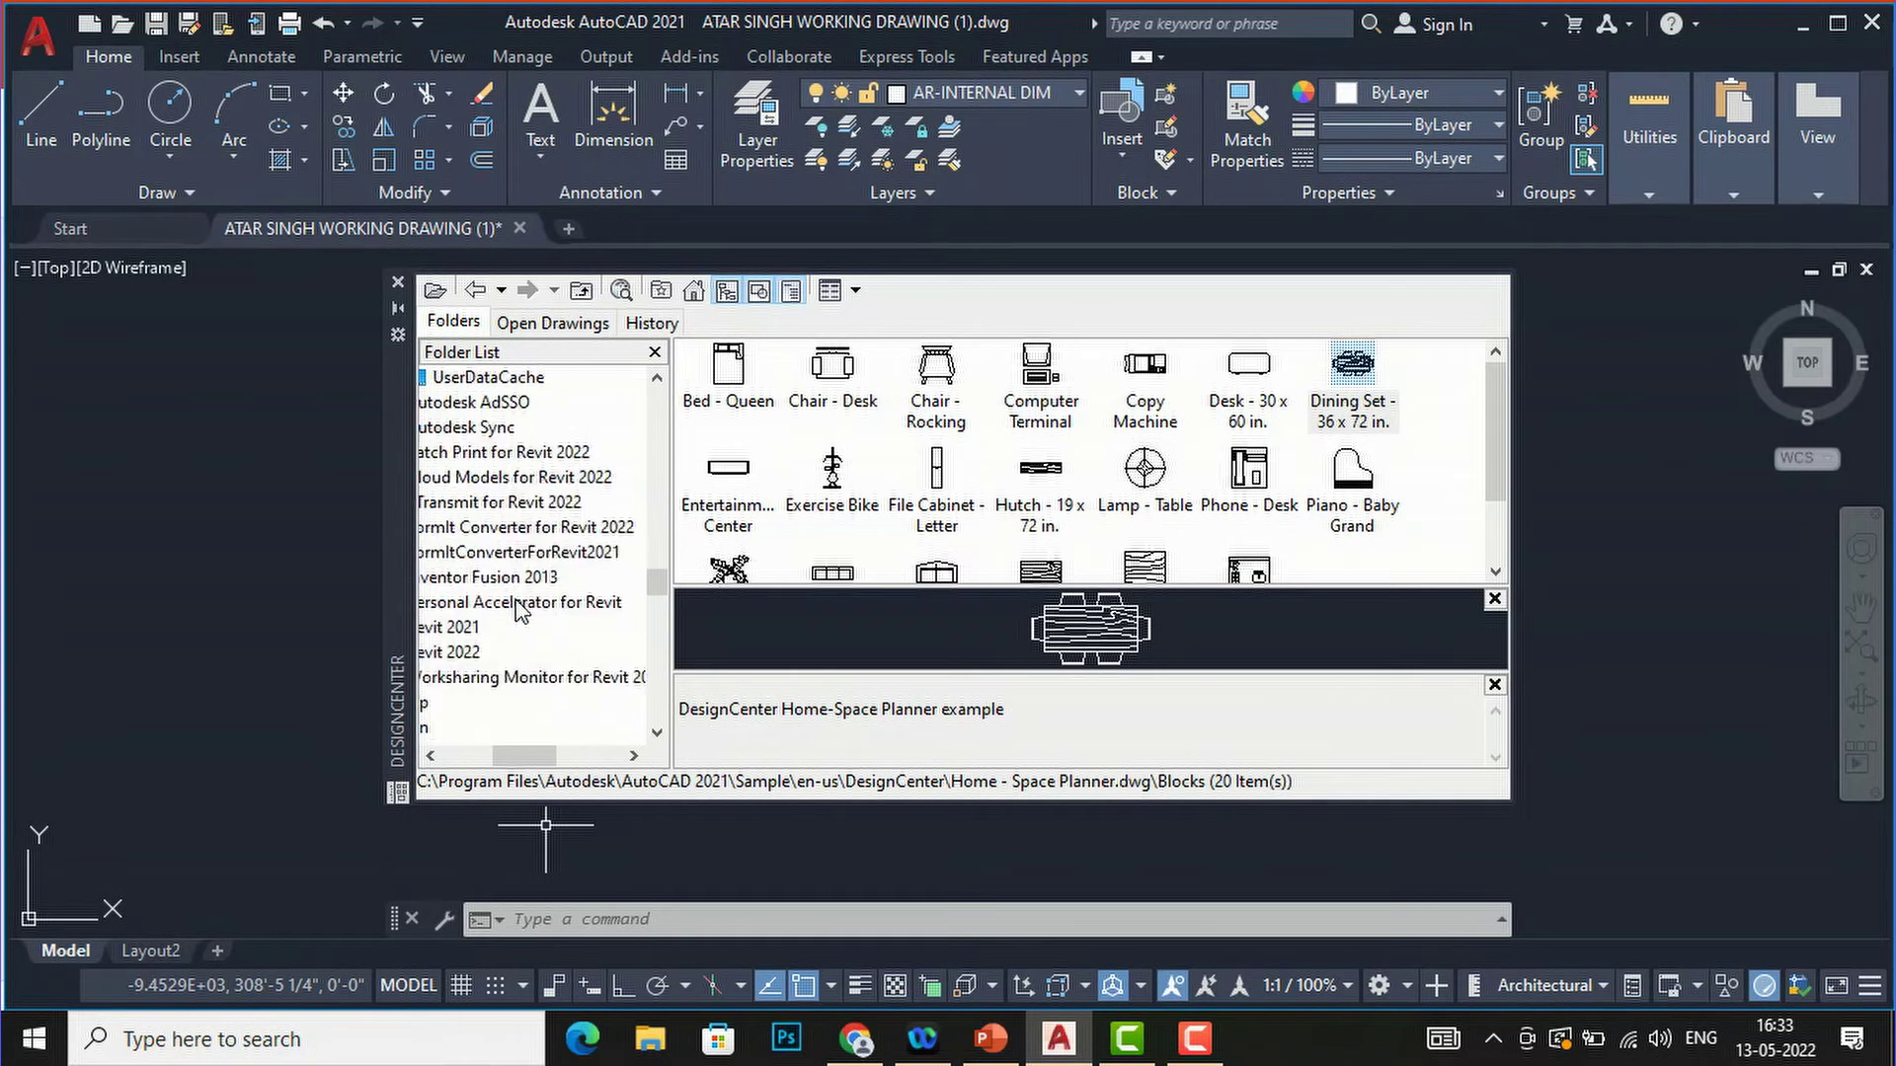
left_click_drag(485, 785, 478, 790)
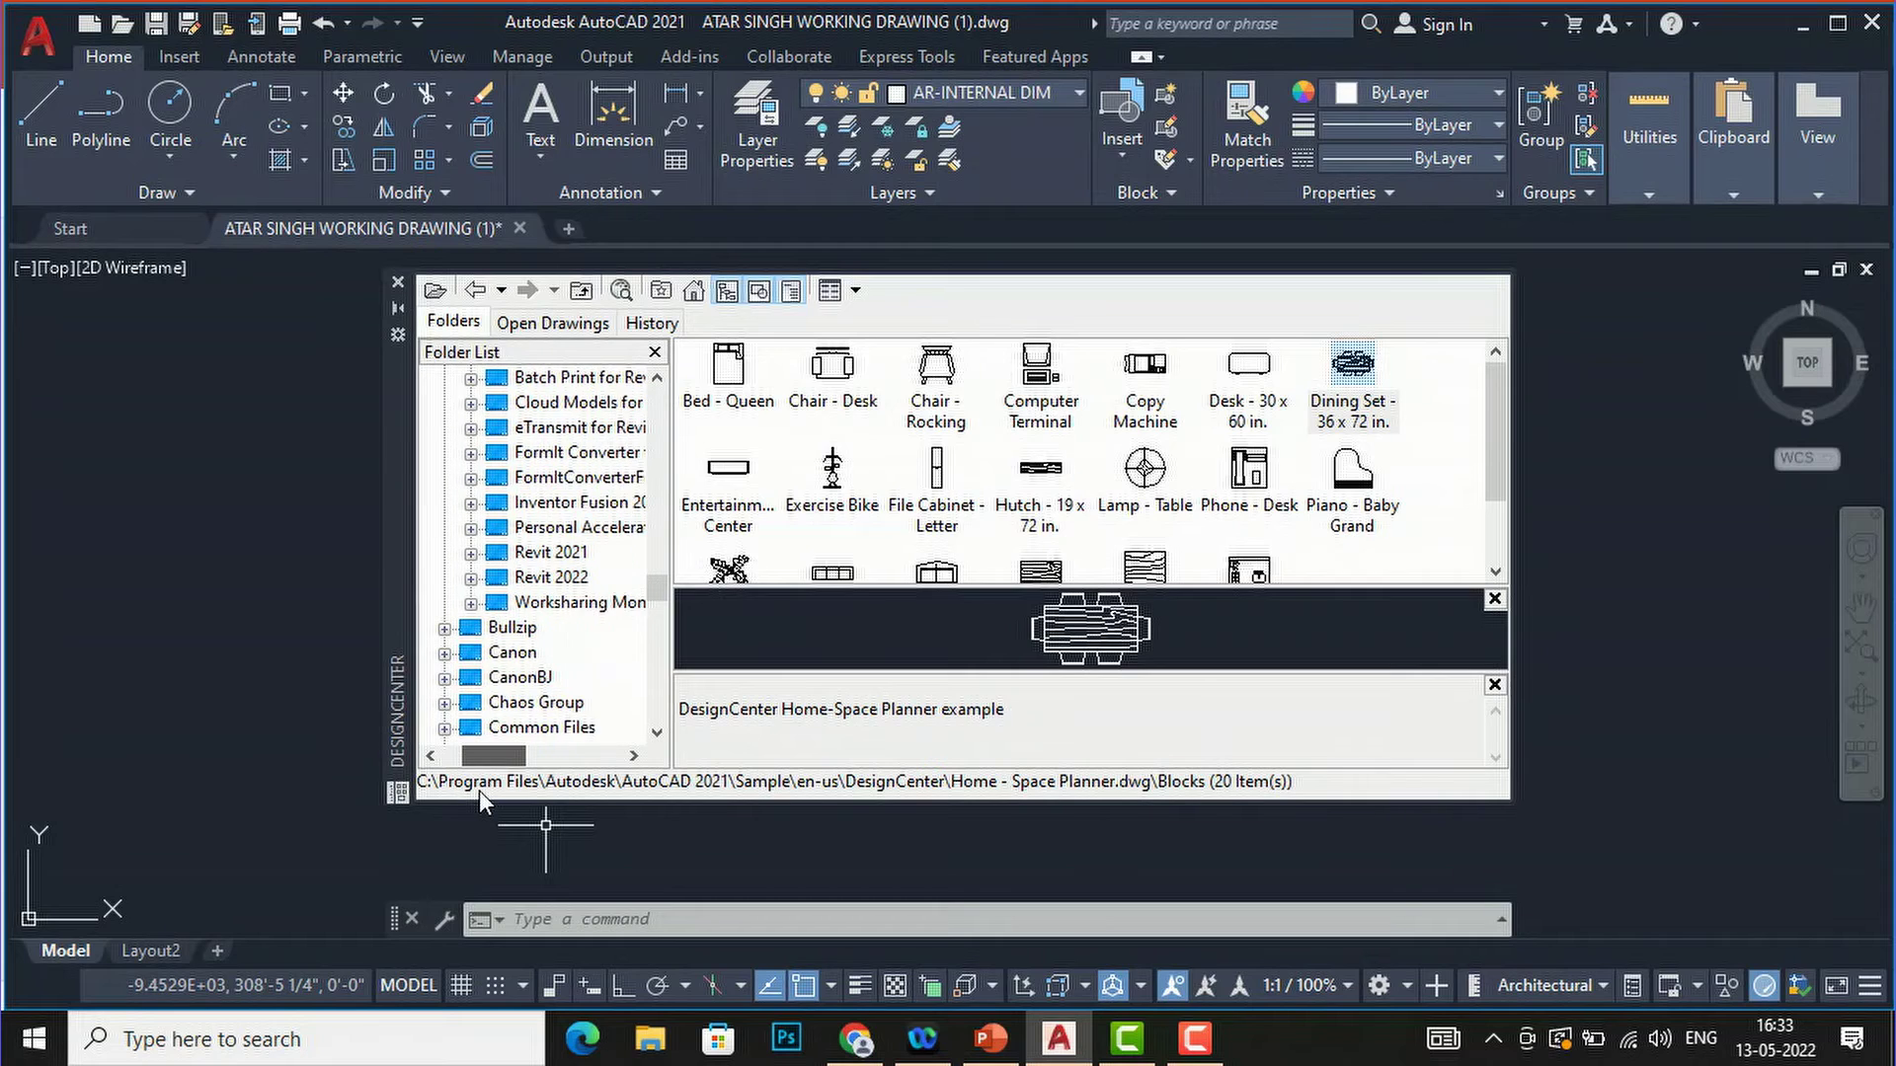
scroll(550, 699, "down", 4)
scroll(550, 699, "down", 2)
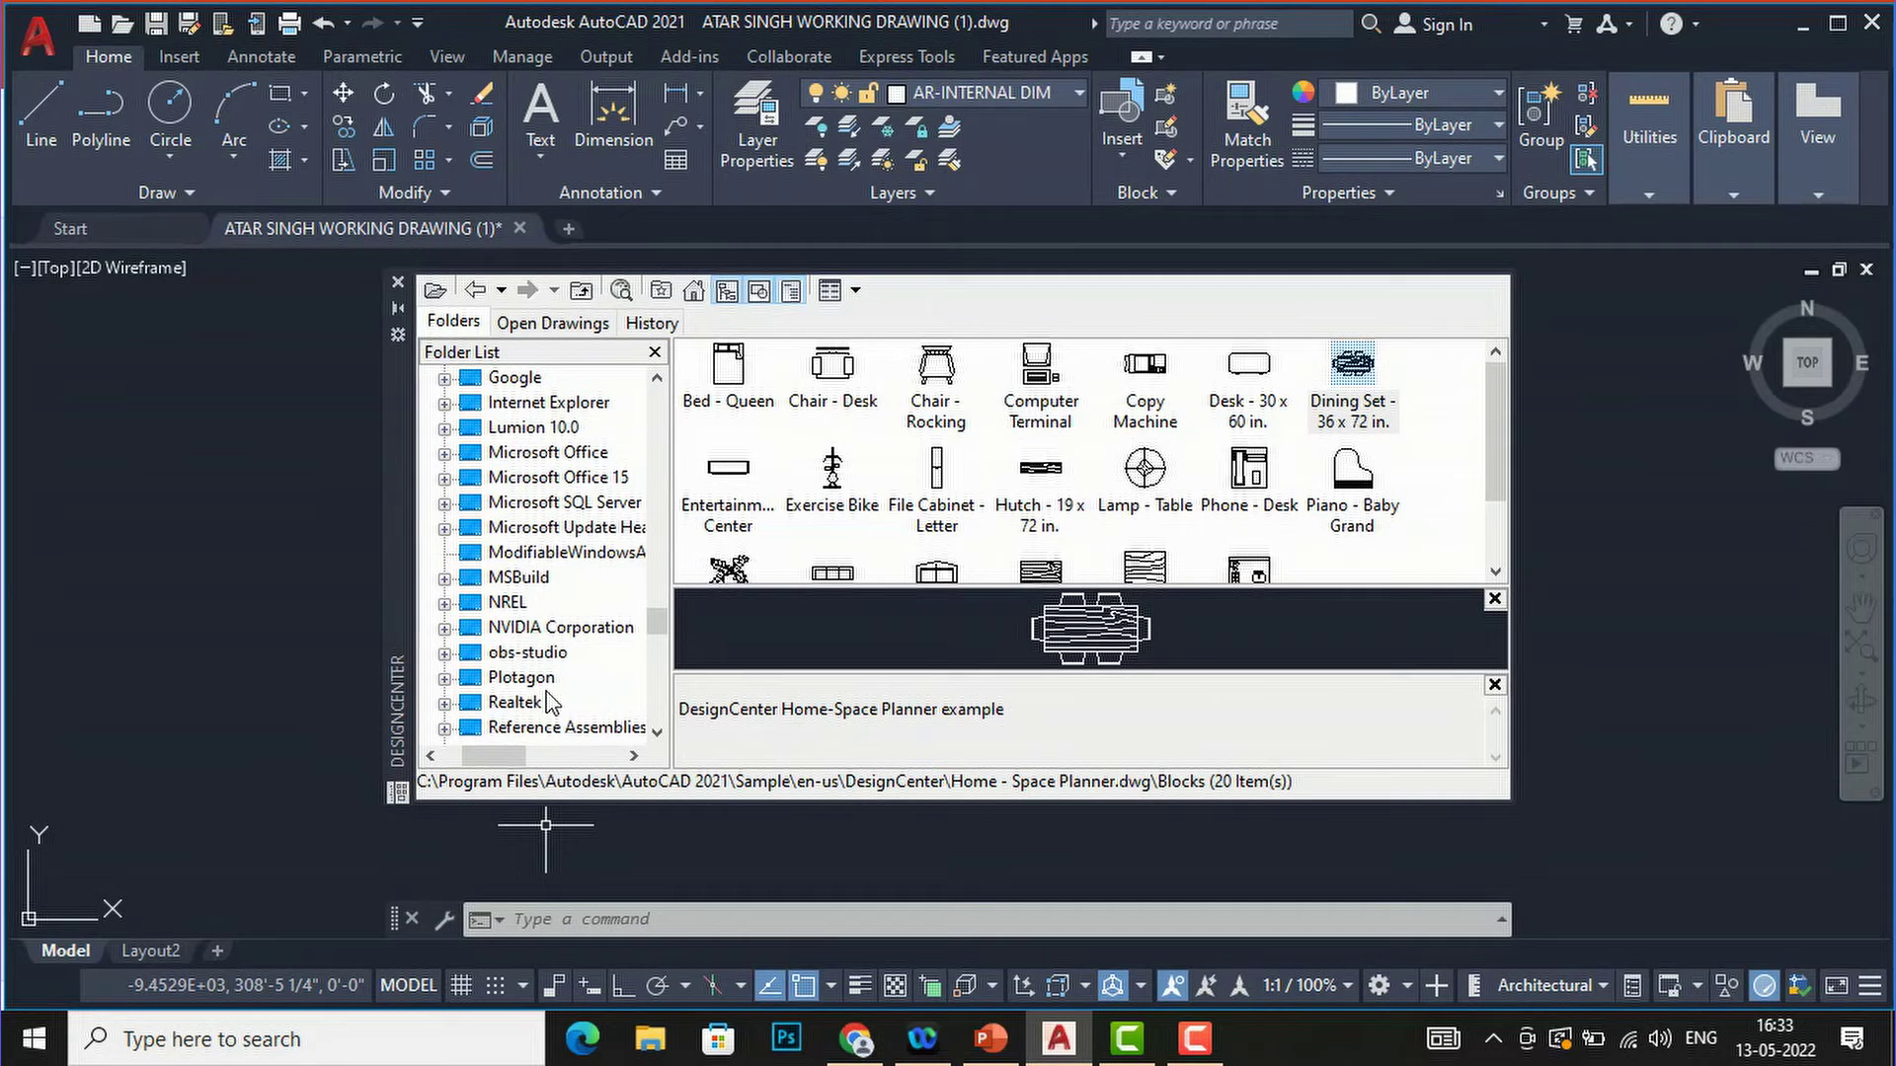
scroll(539, 637, "down", 12)
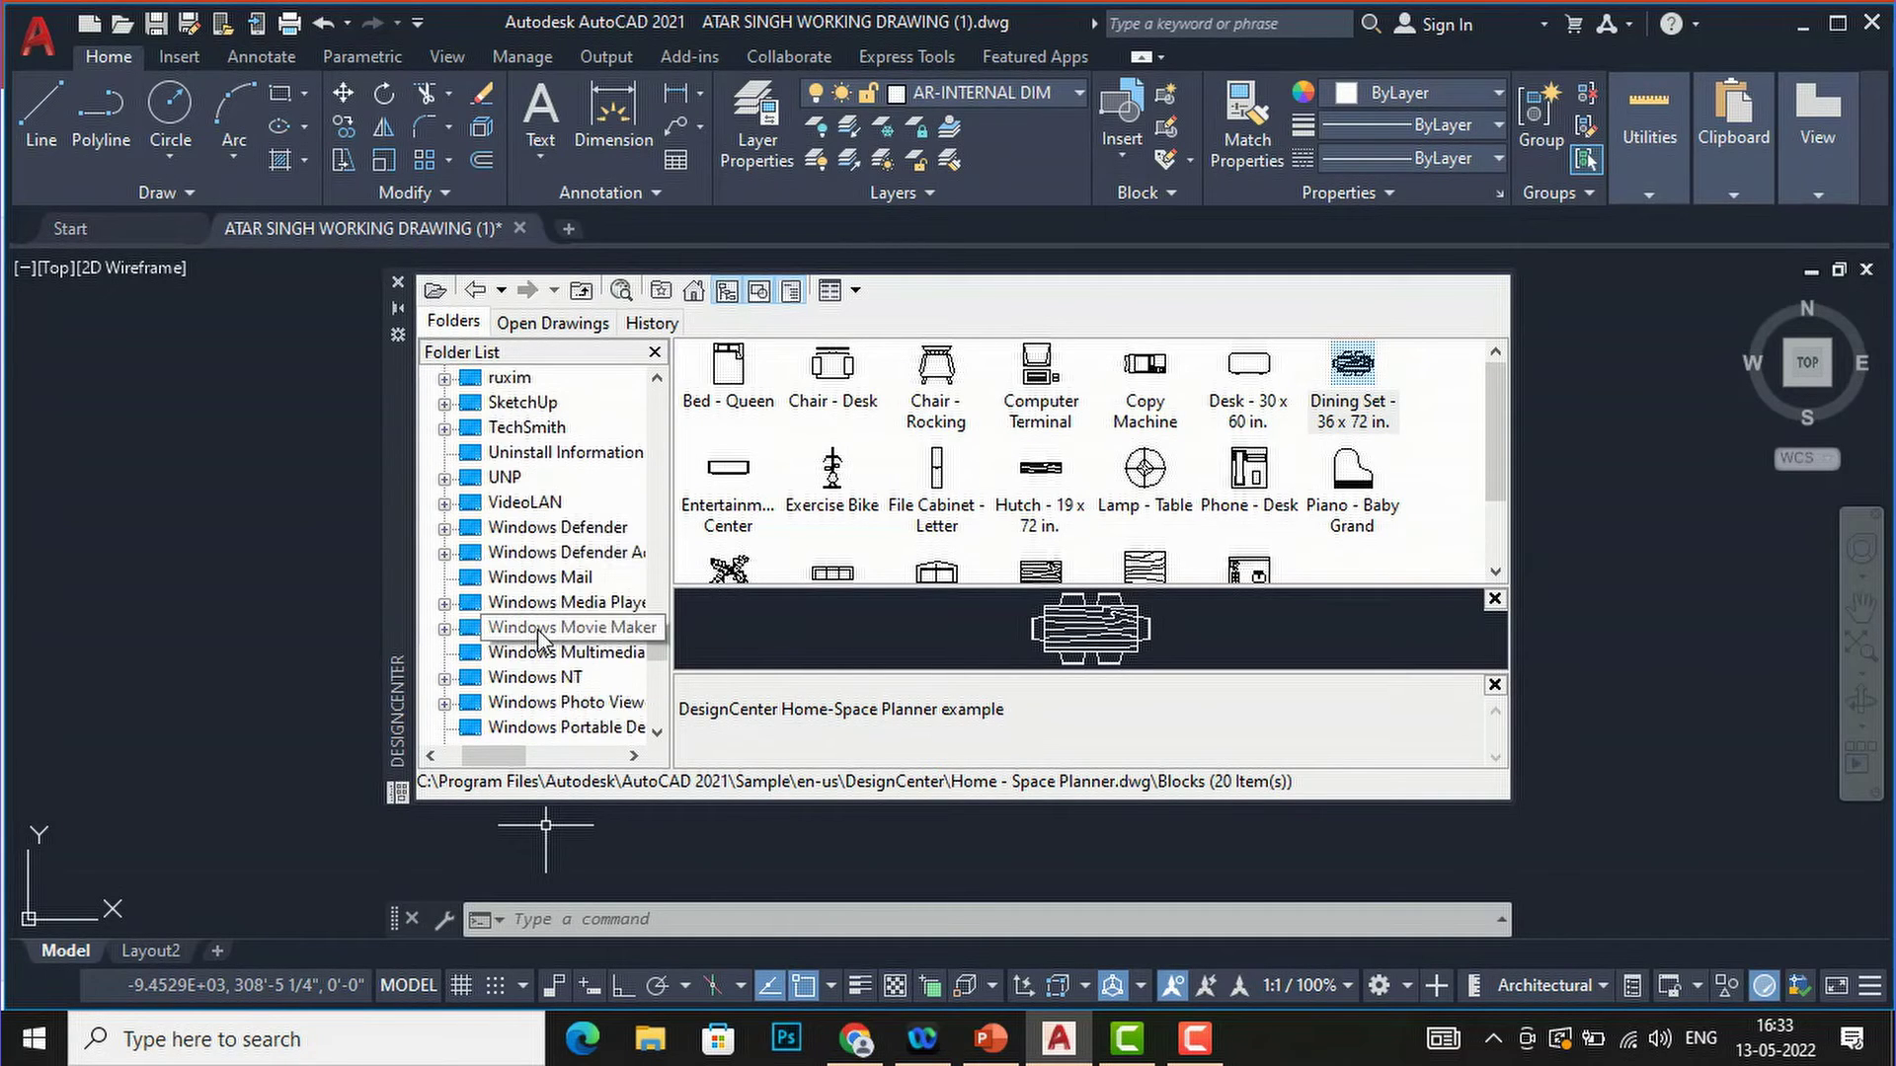
left_click_drag(466, 760, 455, 766)
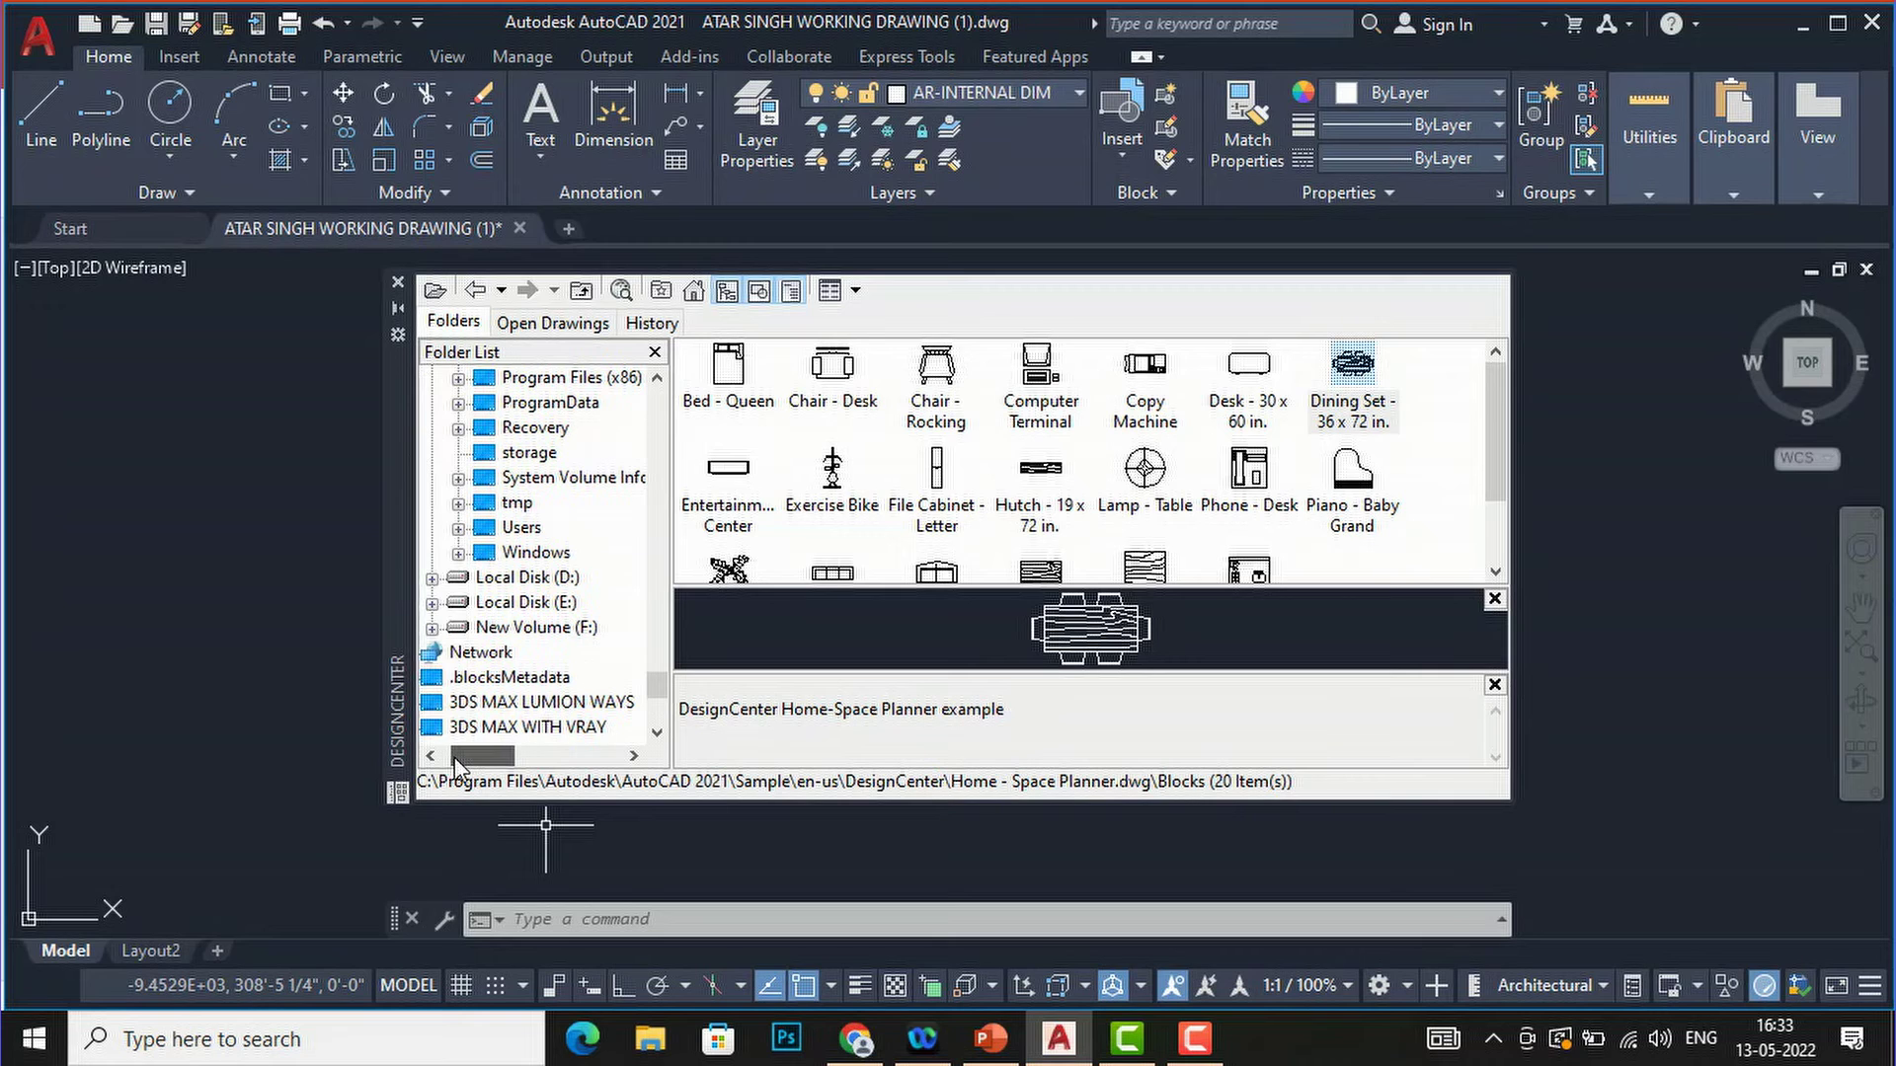
- Drag the splitter right to widen the folder pane so names like Landscaping.dwg read fully
scroll(558, 579, "up", 2)
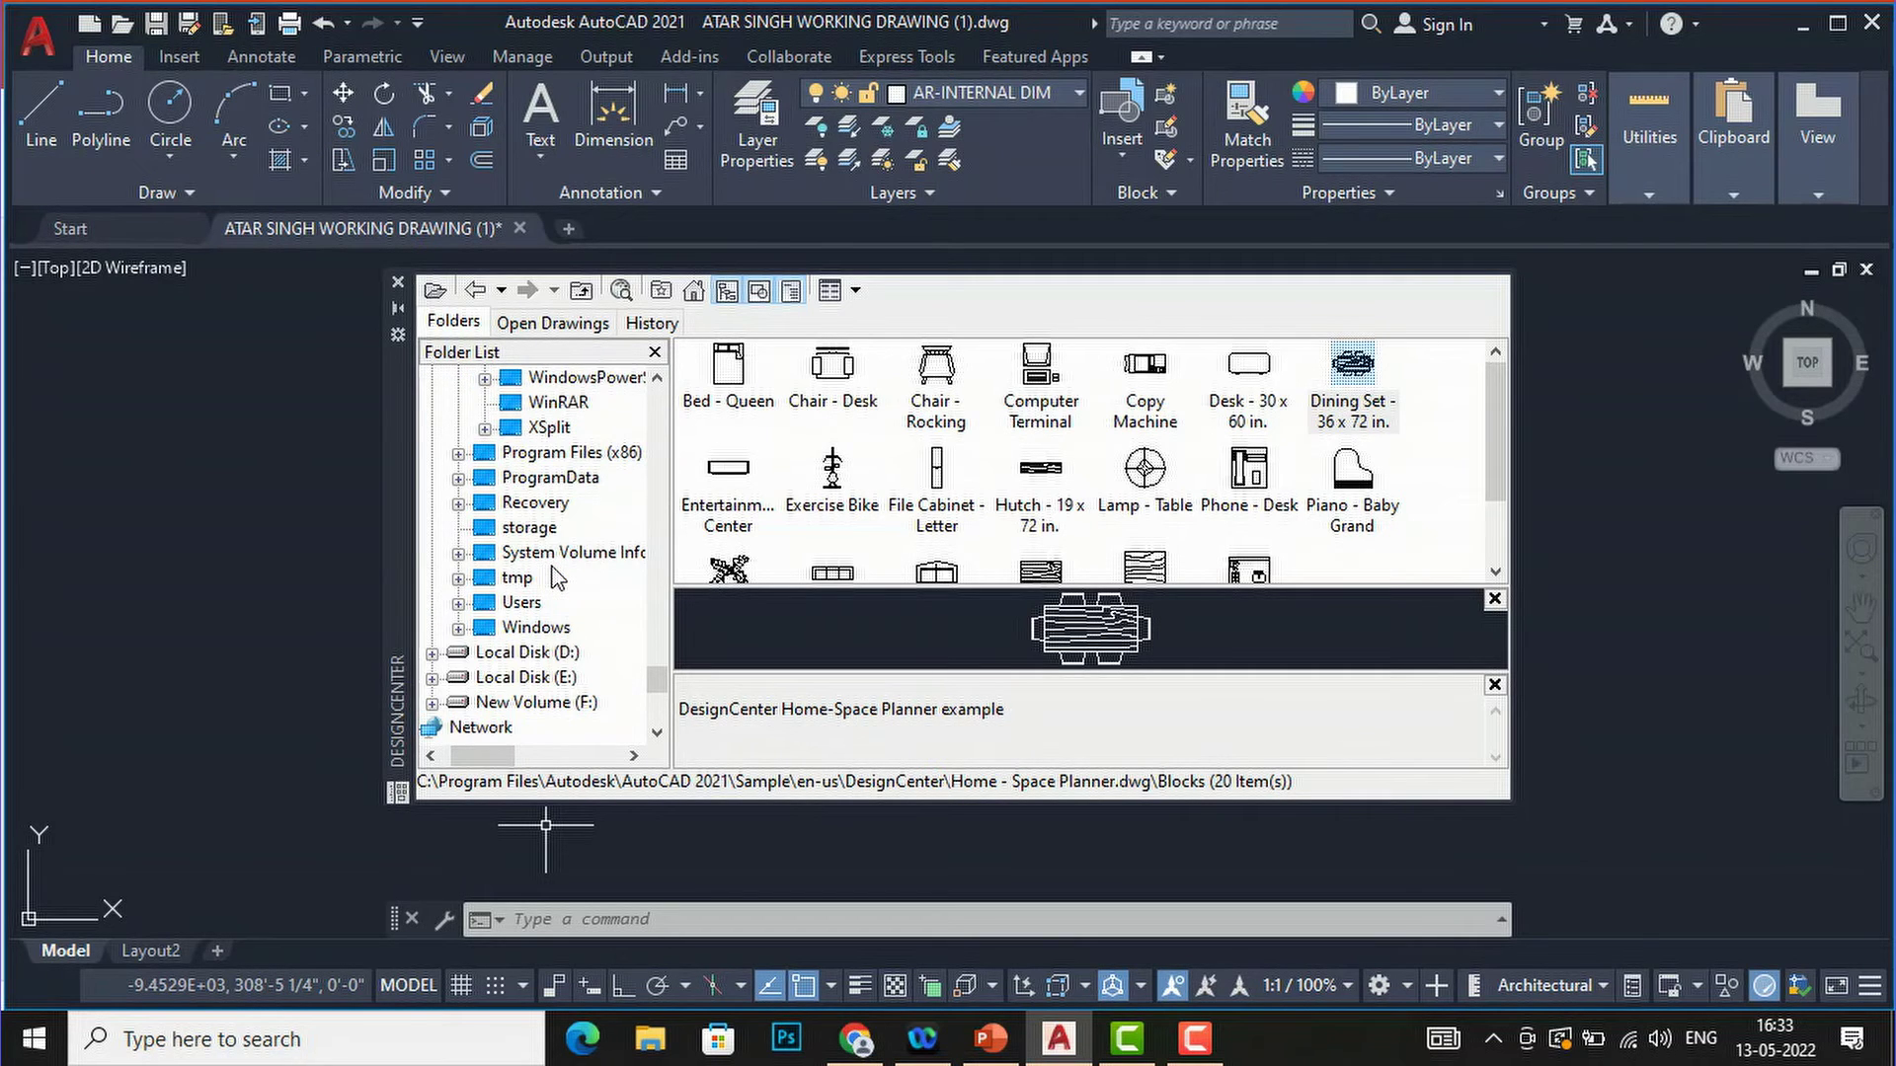
scroll(553, 577, "up", 20)
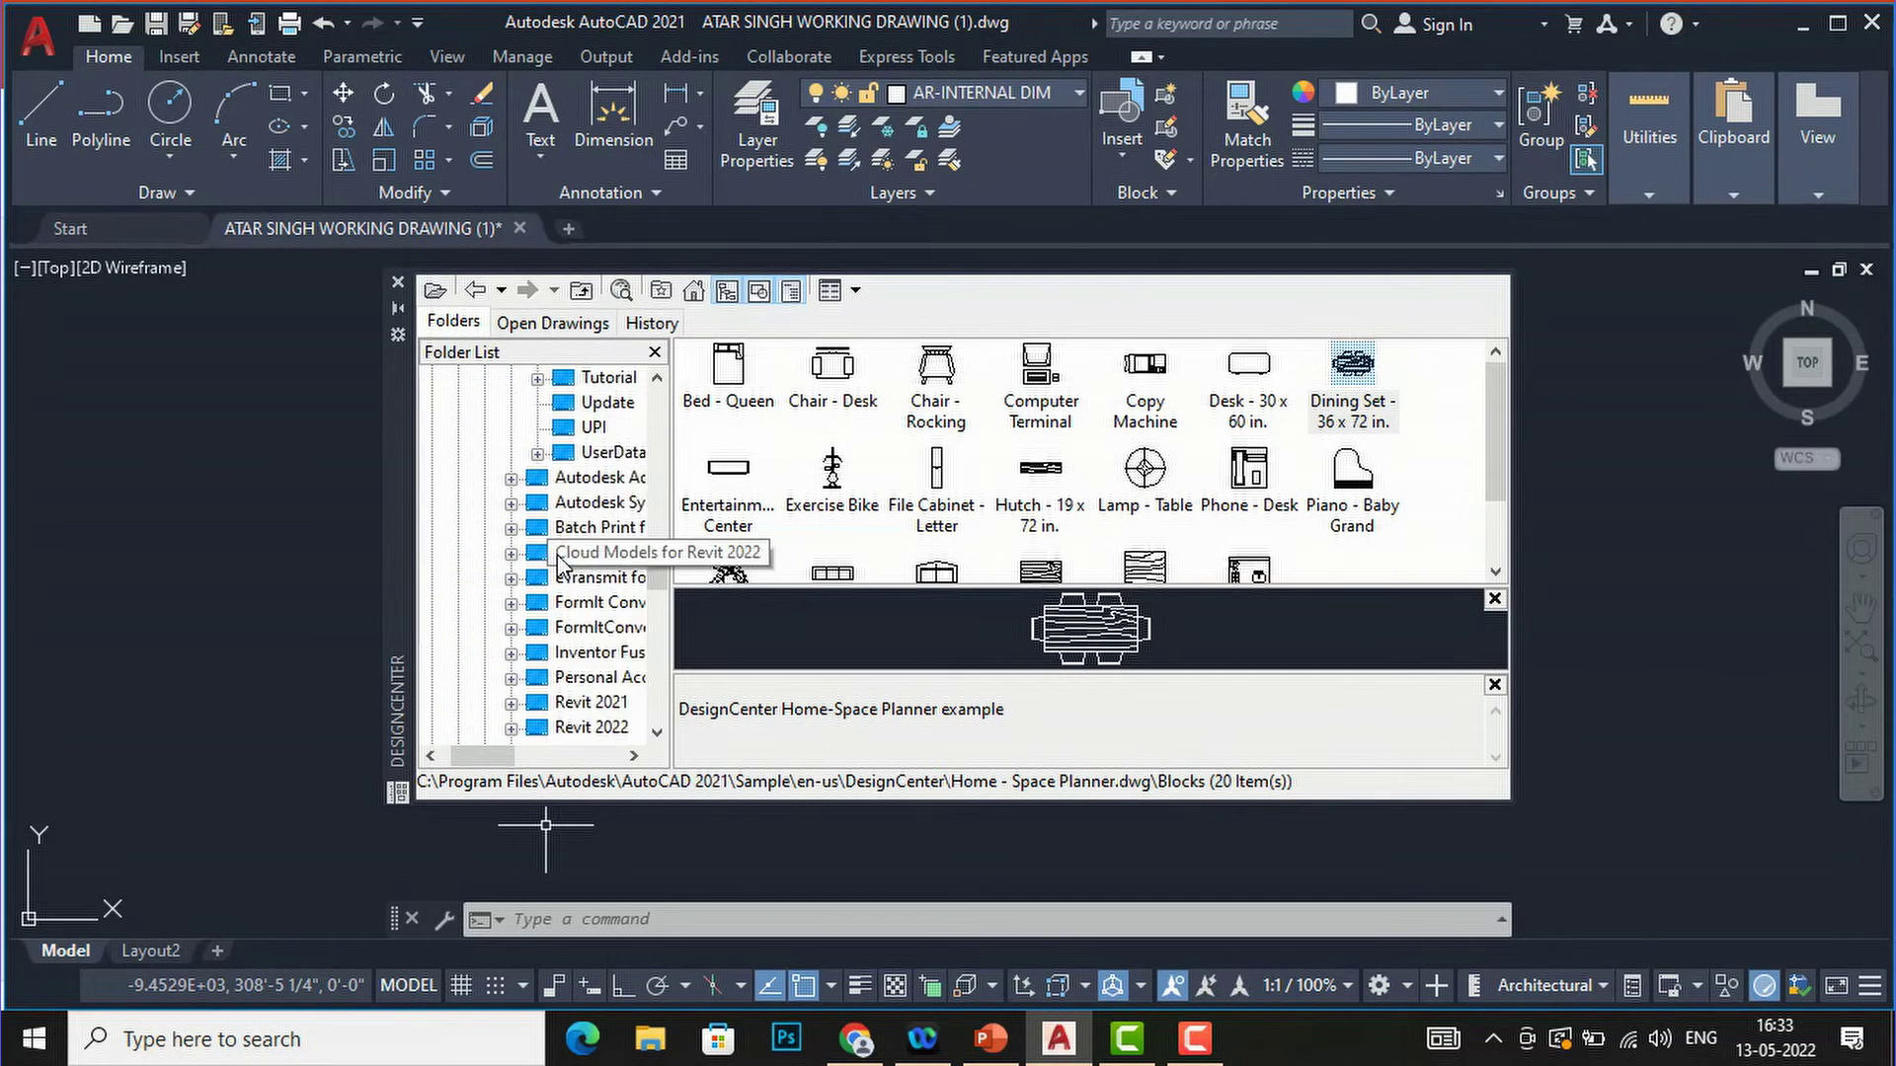
scroll(557, 554, "up", 2)
left_click_drag(493, 756, 537, 774)
left_click_drag(672, 466, 747, 466)
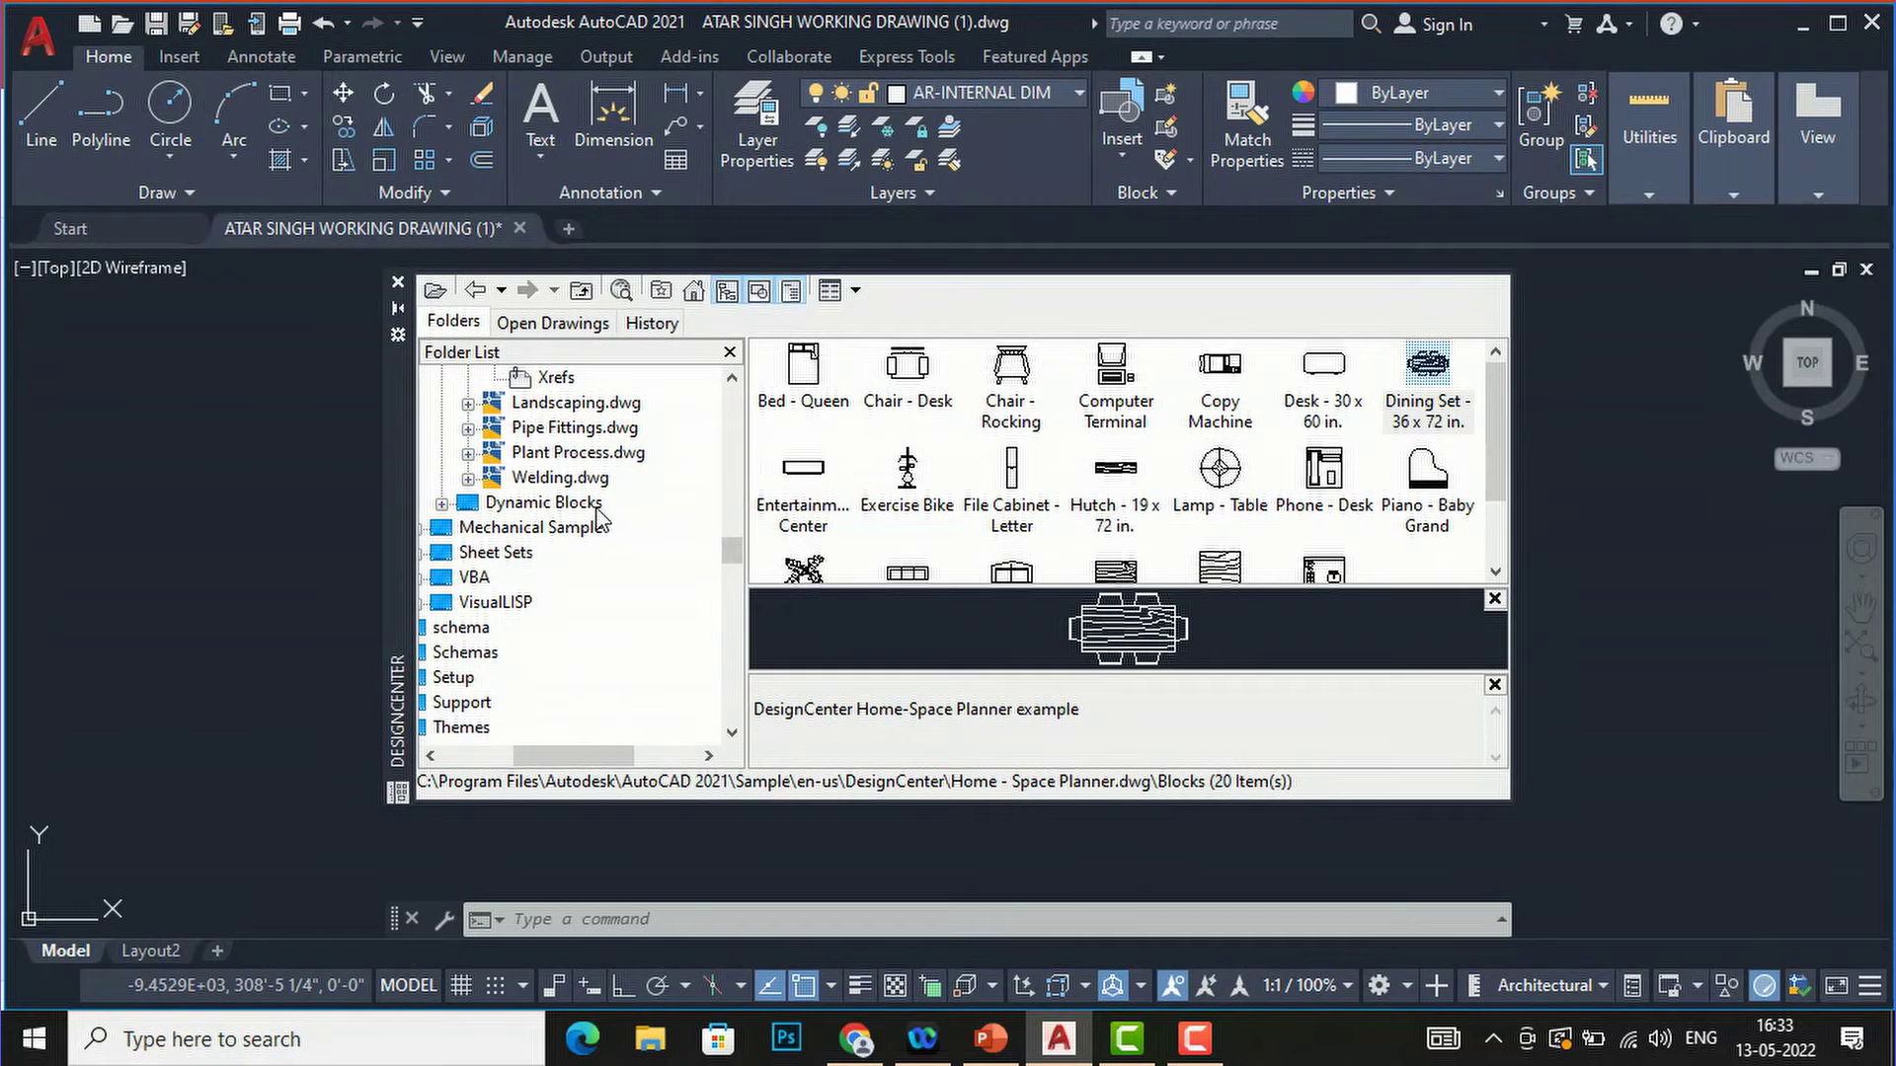
scroll(499, 582, "up", 2)
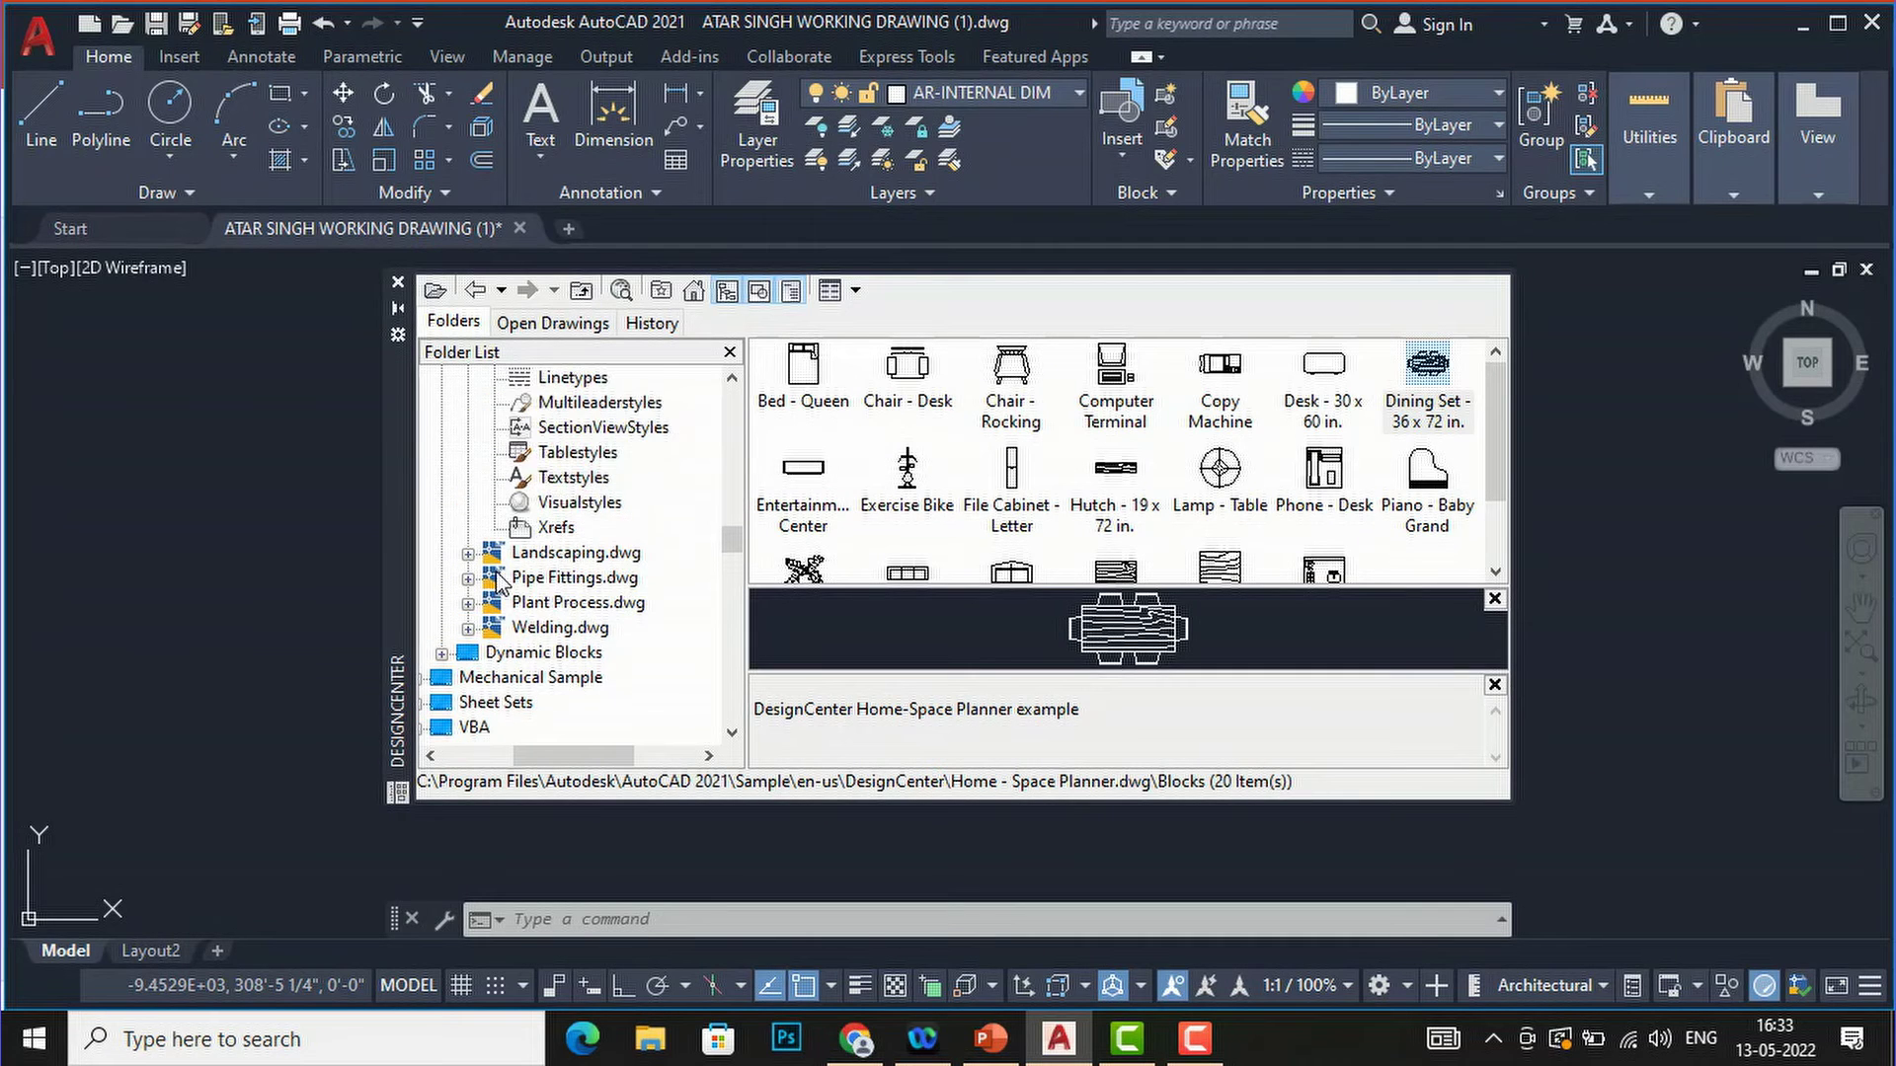
- Open Landscaping.dwg's Blocks in DesignCenter and drag 'Tree - deciduous' into the plan
left_click(583, 553)
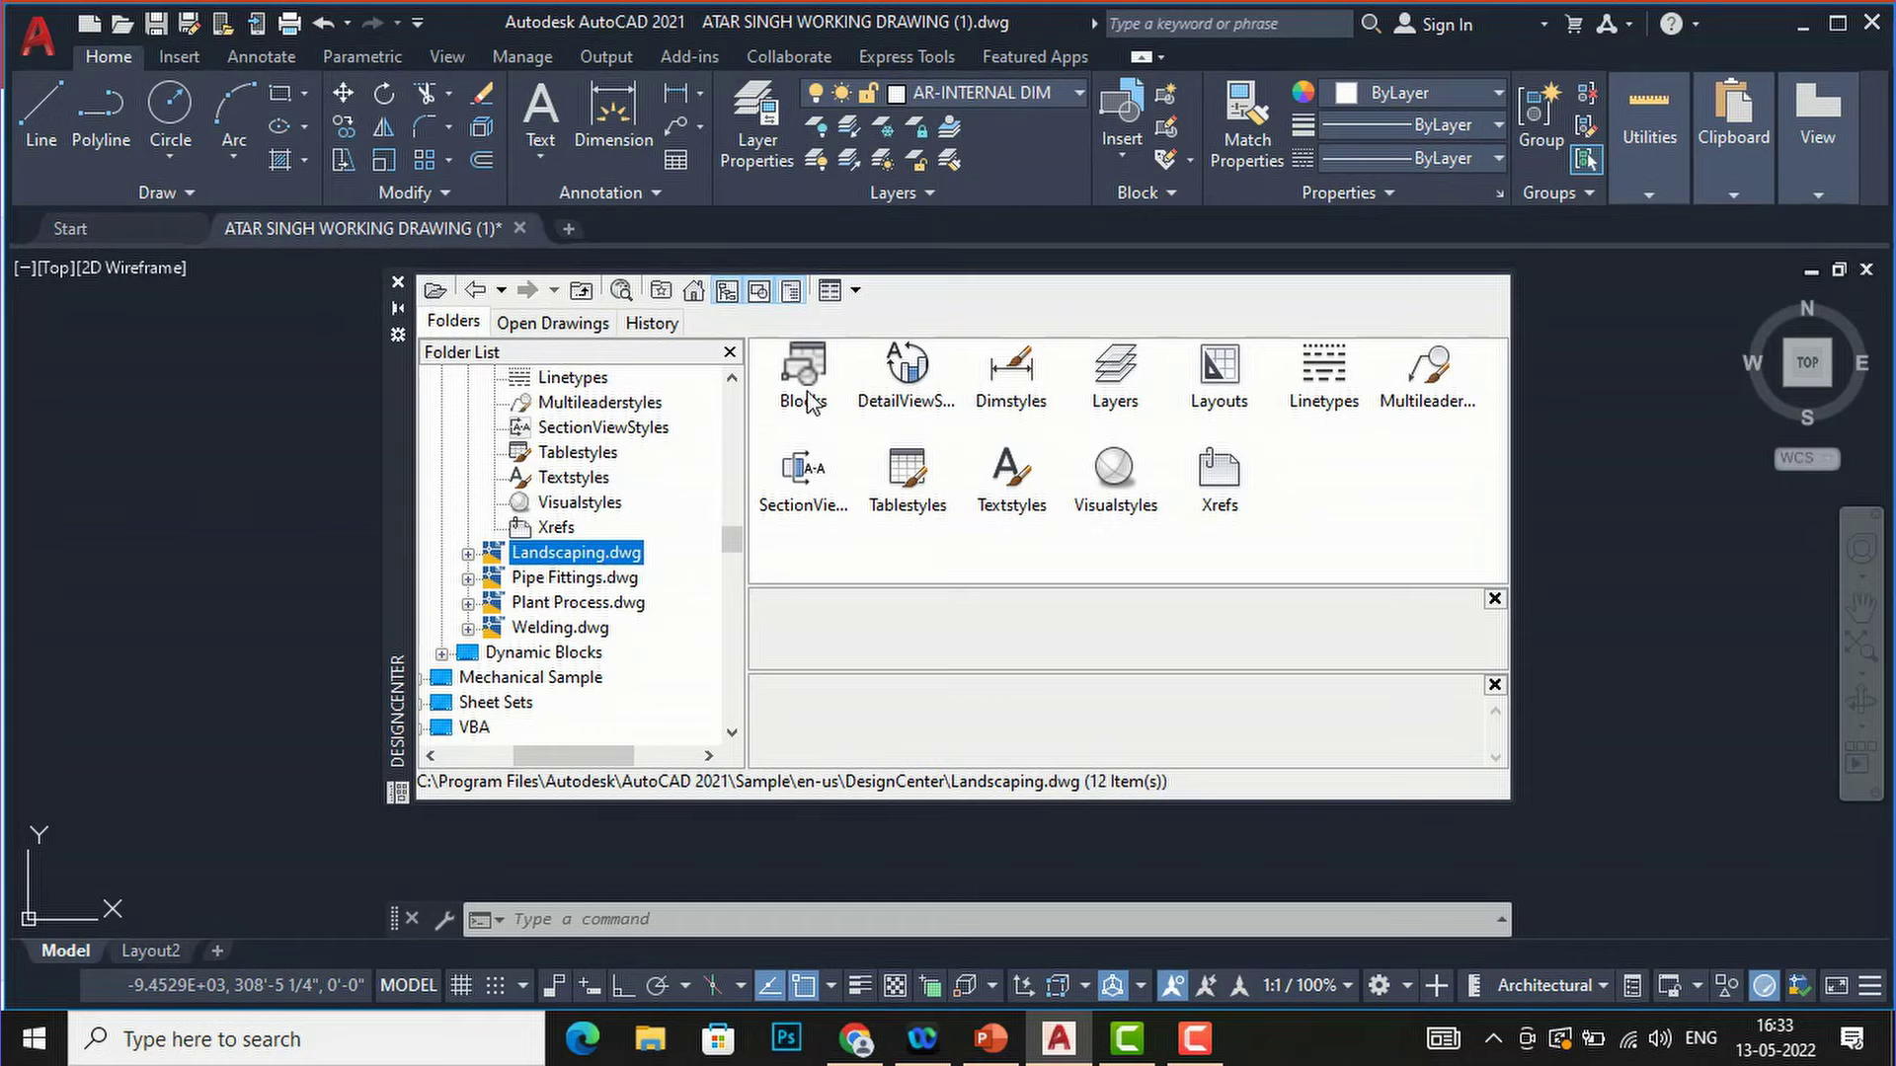
double_click(808, 400)
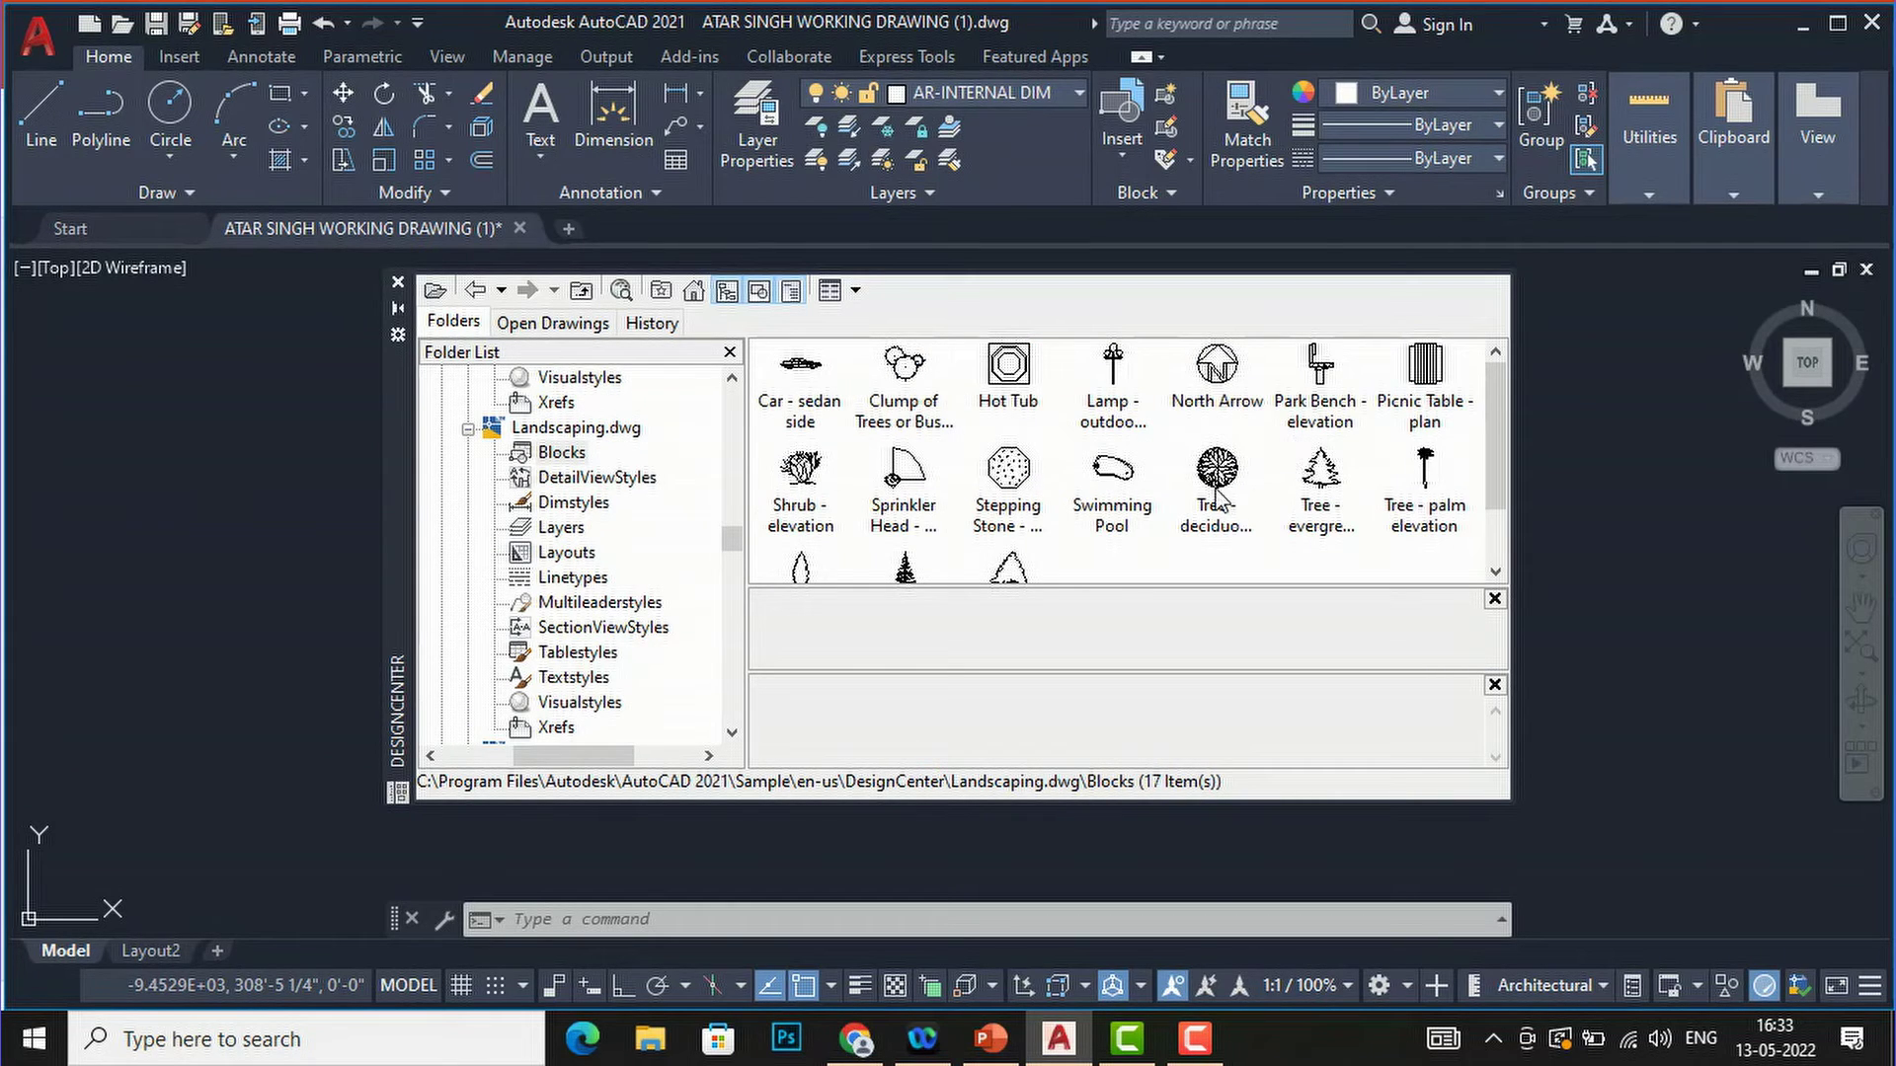
mouse_move(1224, 481)
left_mouse_down()
mouse_move(1648, 671)
mouse_move(1671, 640)
left_mouse_up()
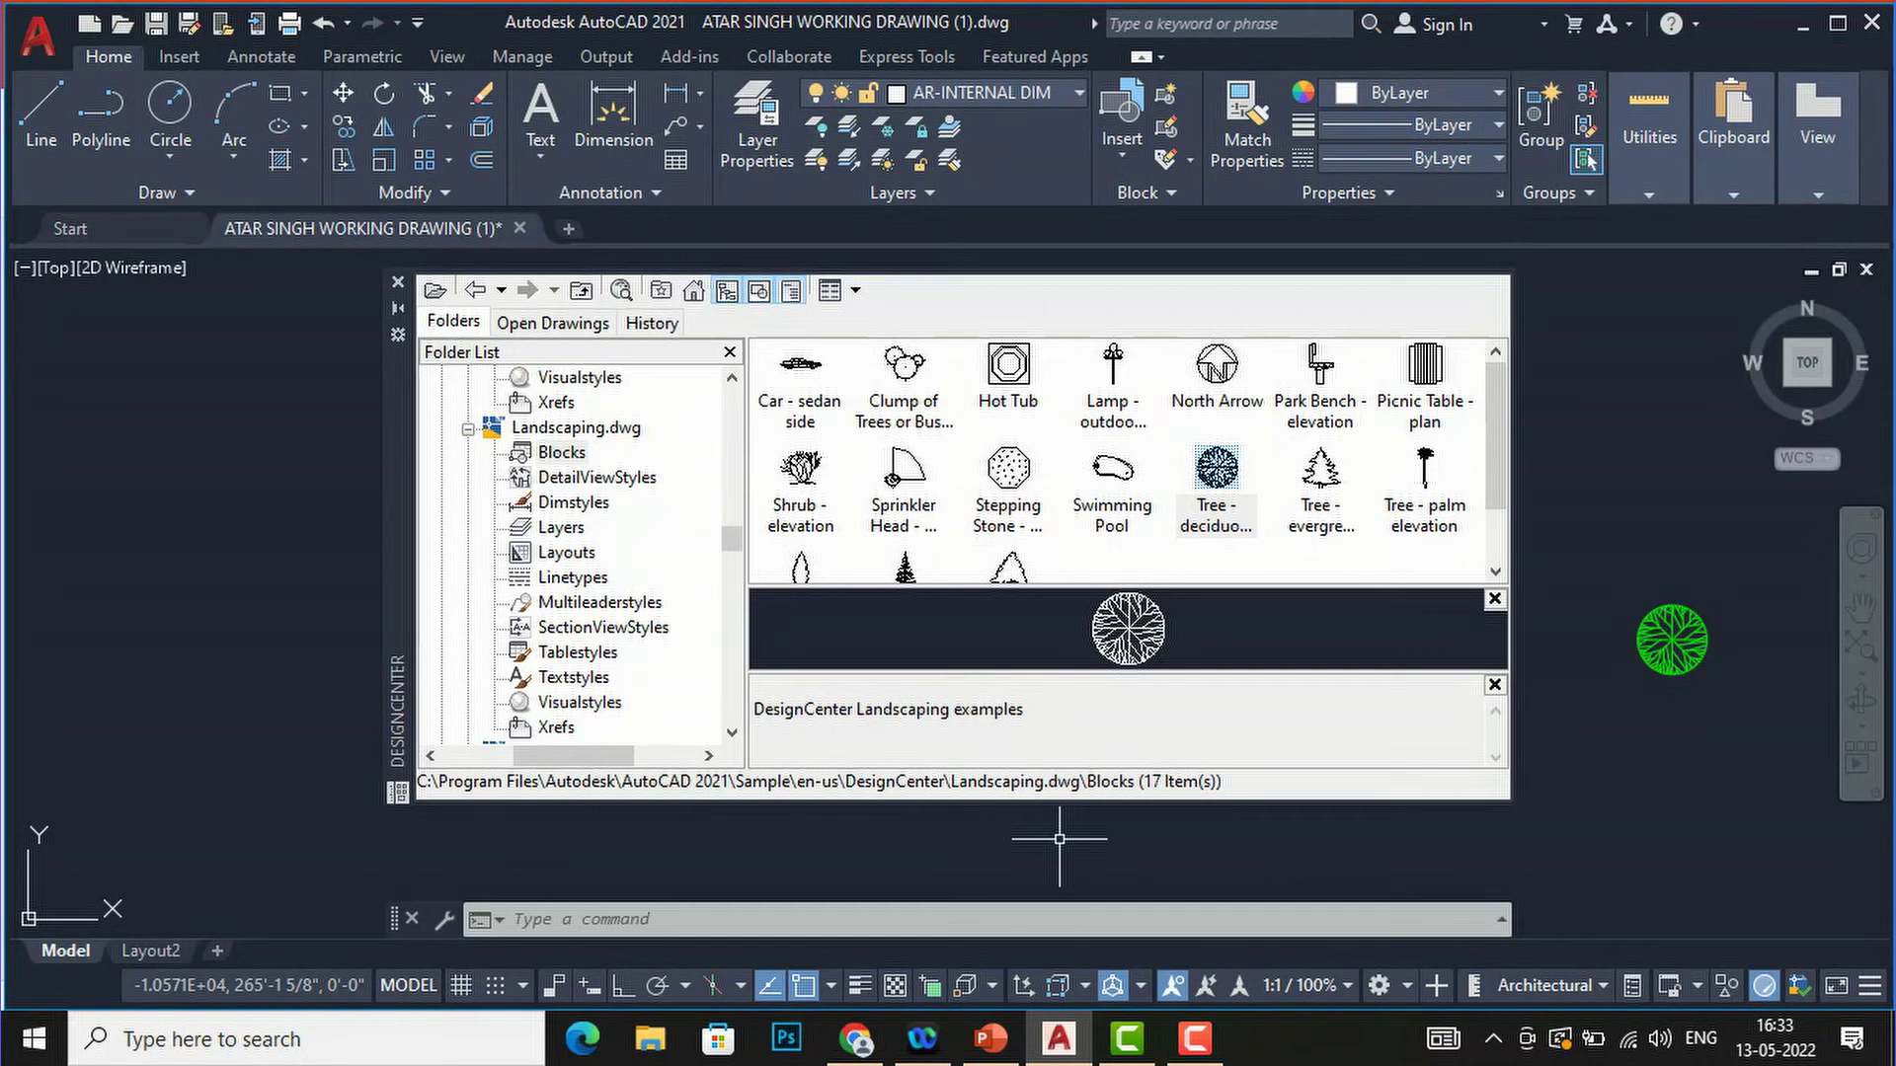
- Scroll the Folder List up and slide its scrollbar fully left to reveal Program Files and Autodesk
scroll(591, 440, "up", 8)
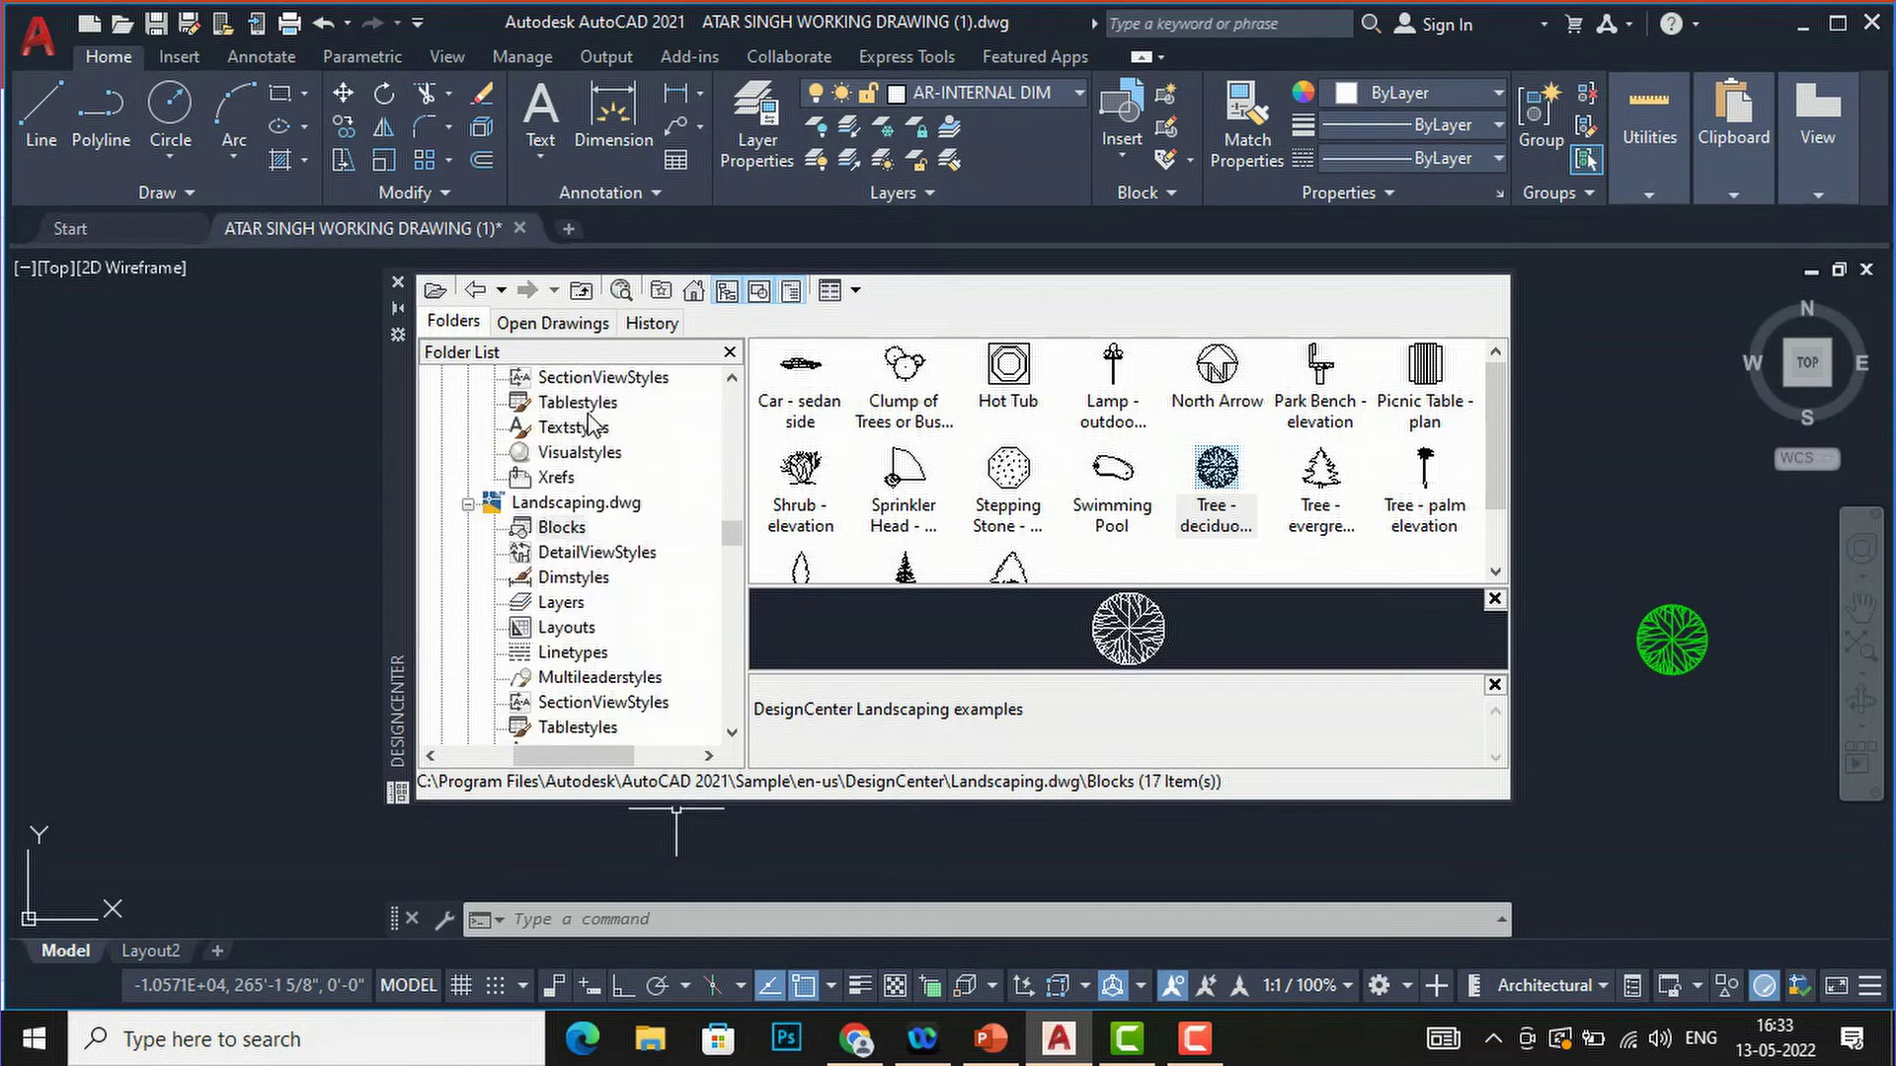
scroll(591, 424, "up", 4)
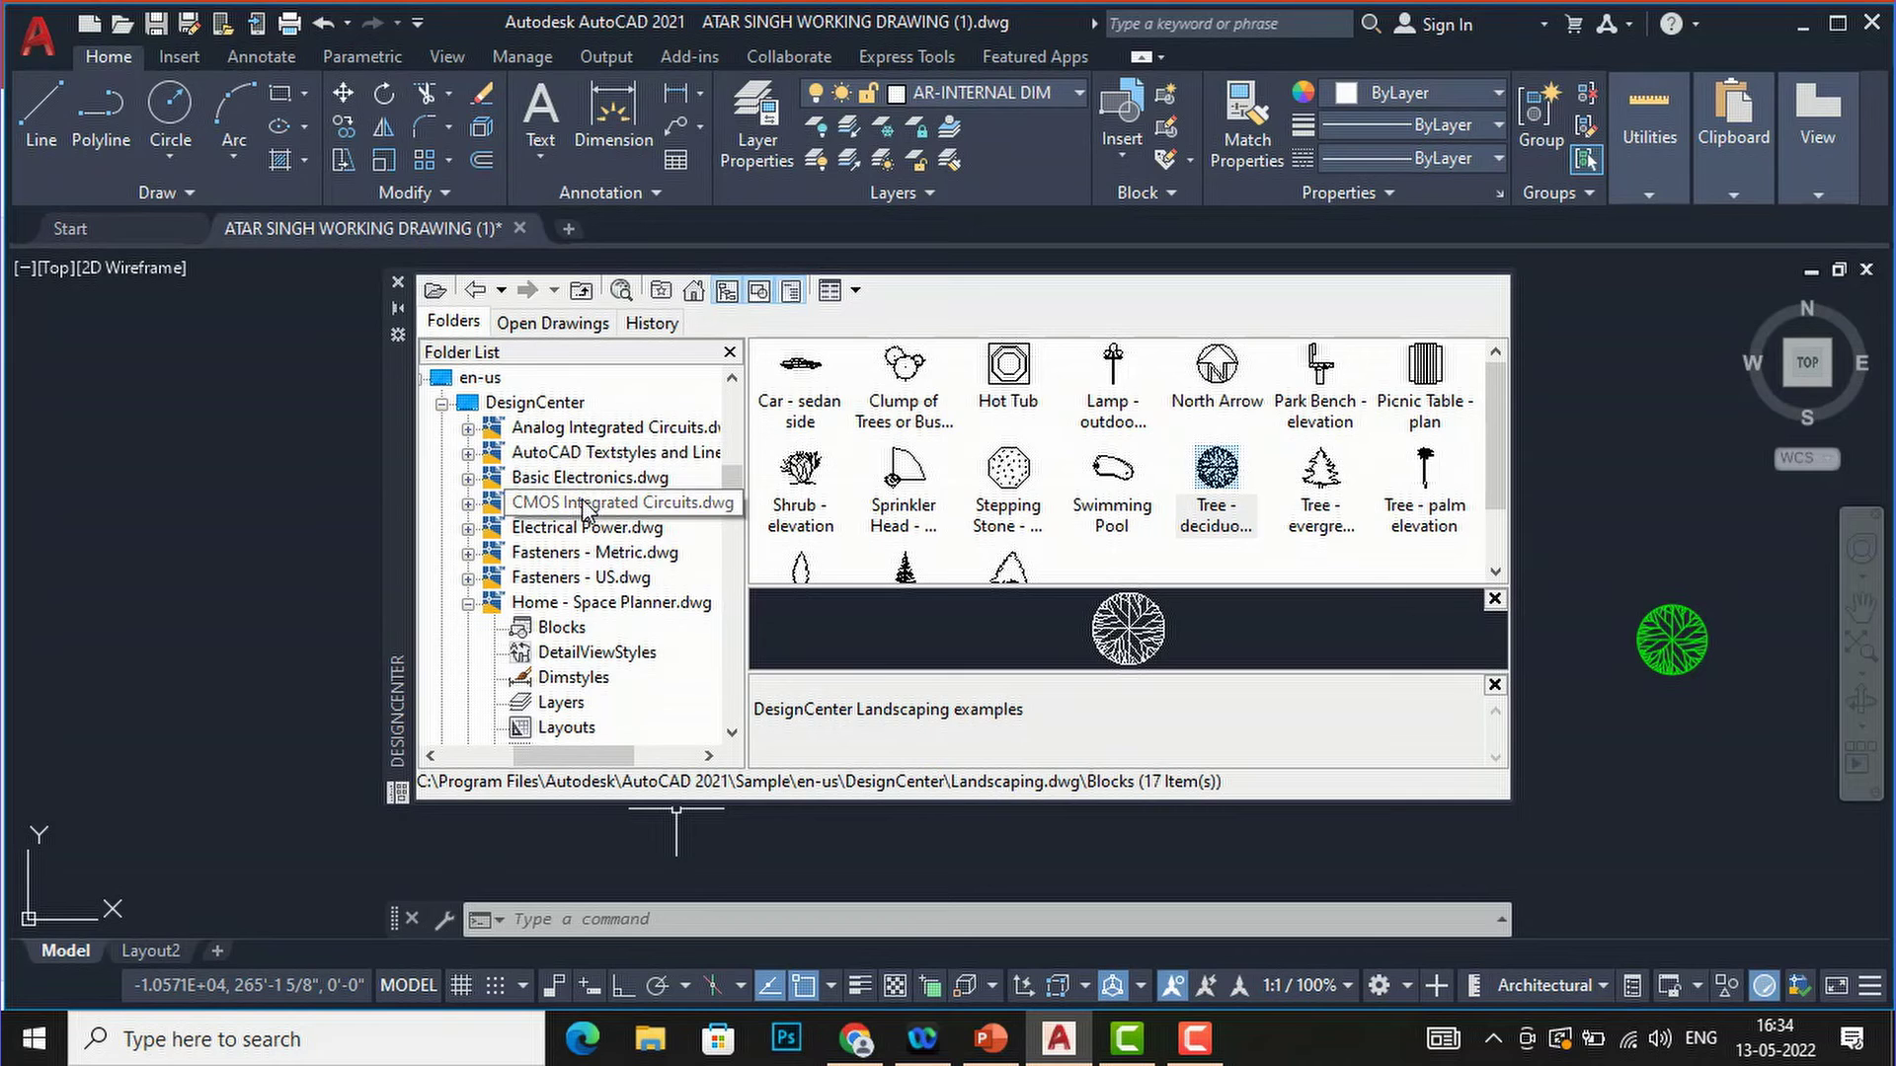
scroll(625, 602, "down", 2)
scroll(632, 572, "up", 9)
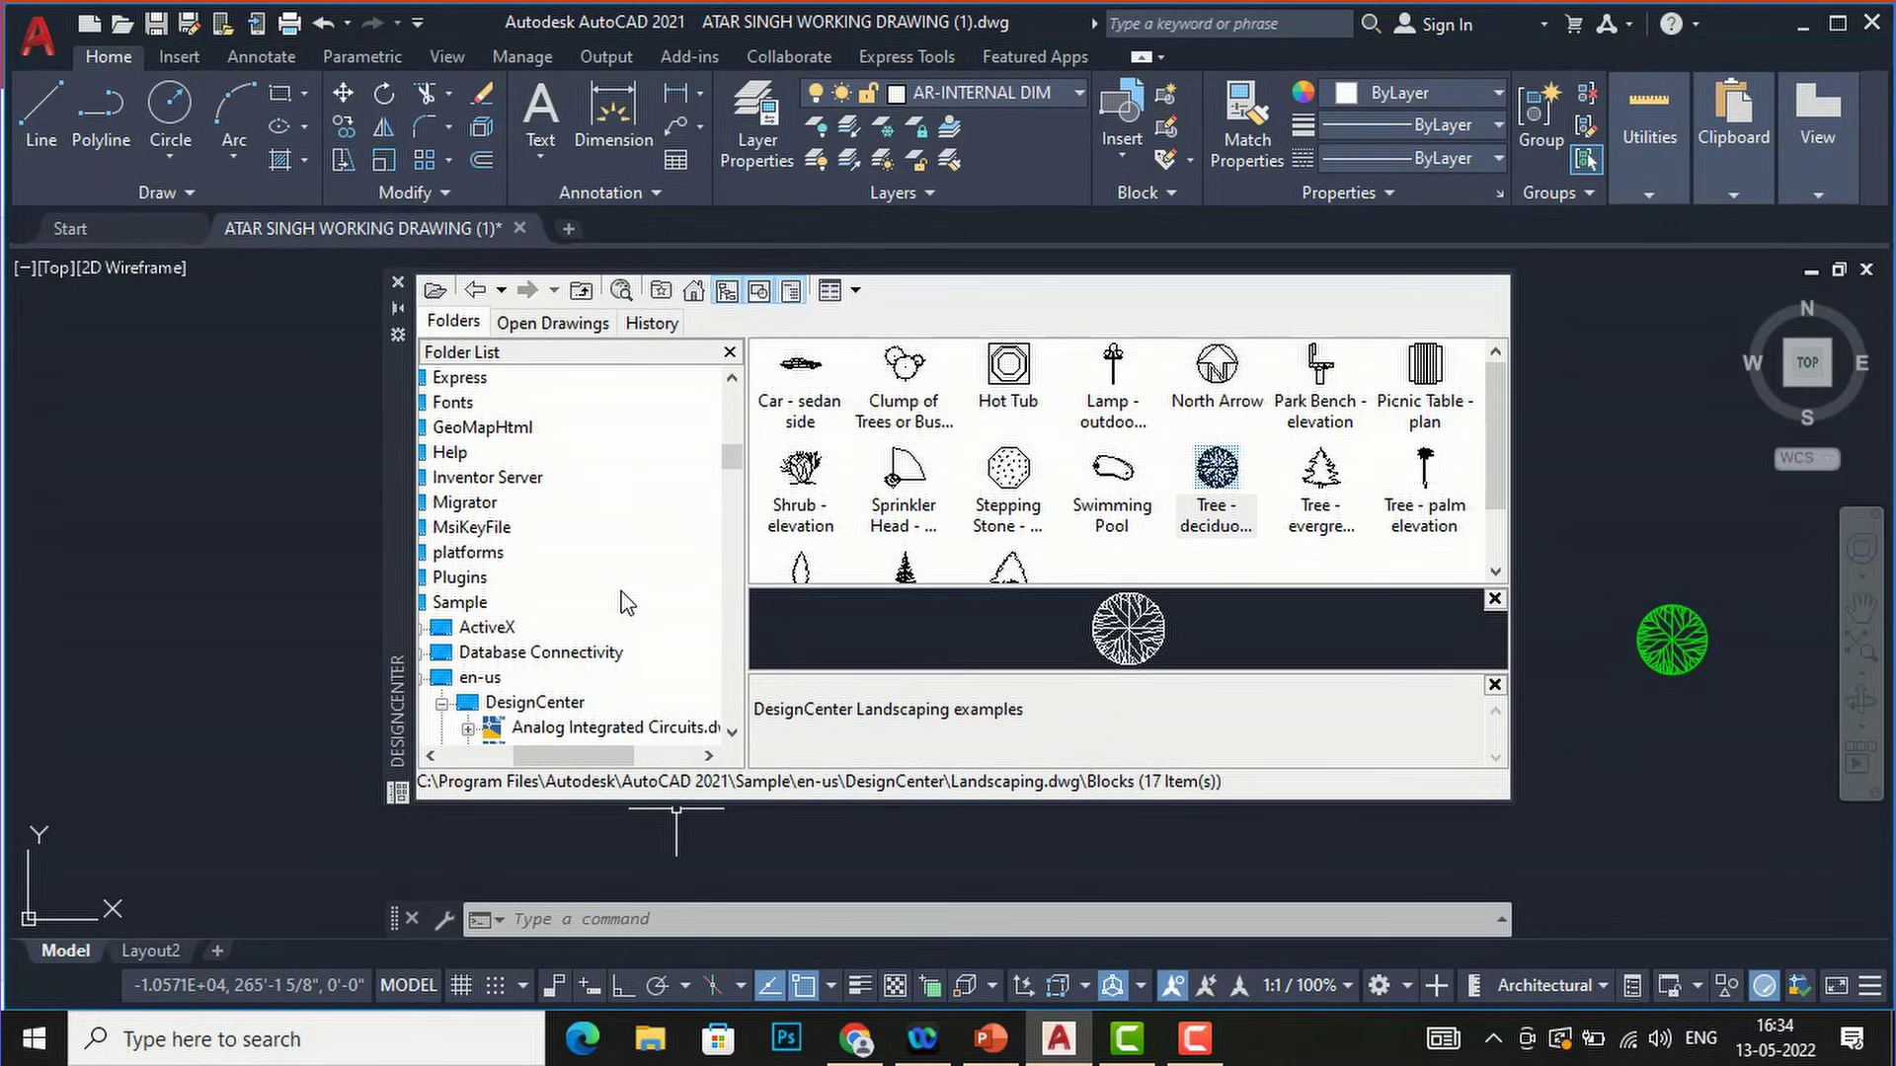
scroll(637, 535, "up", 5)
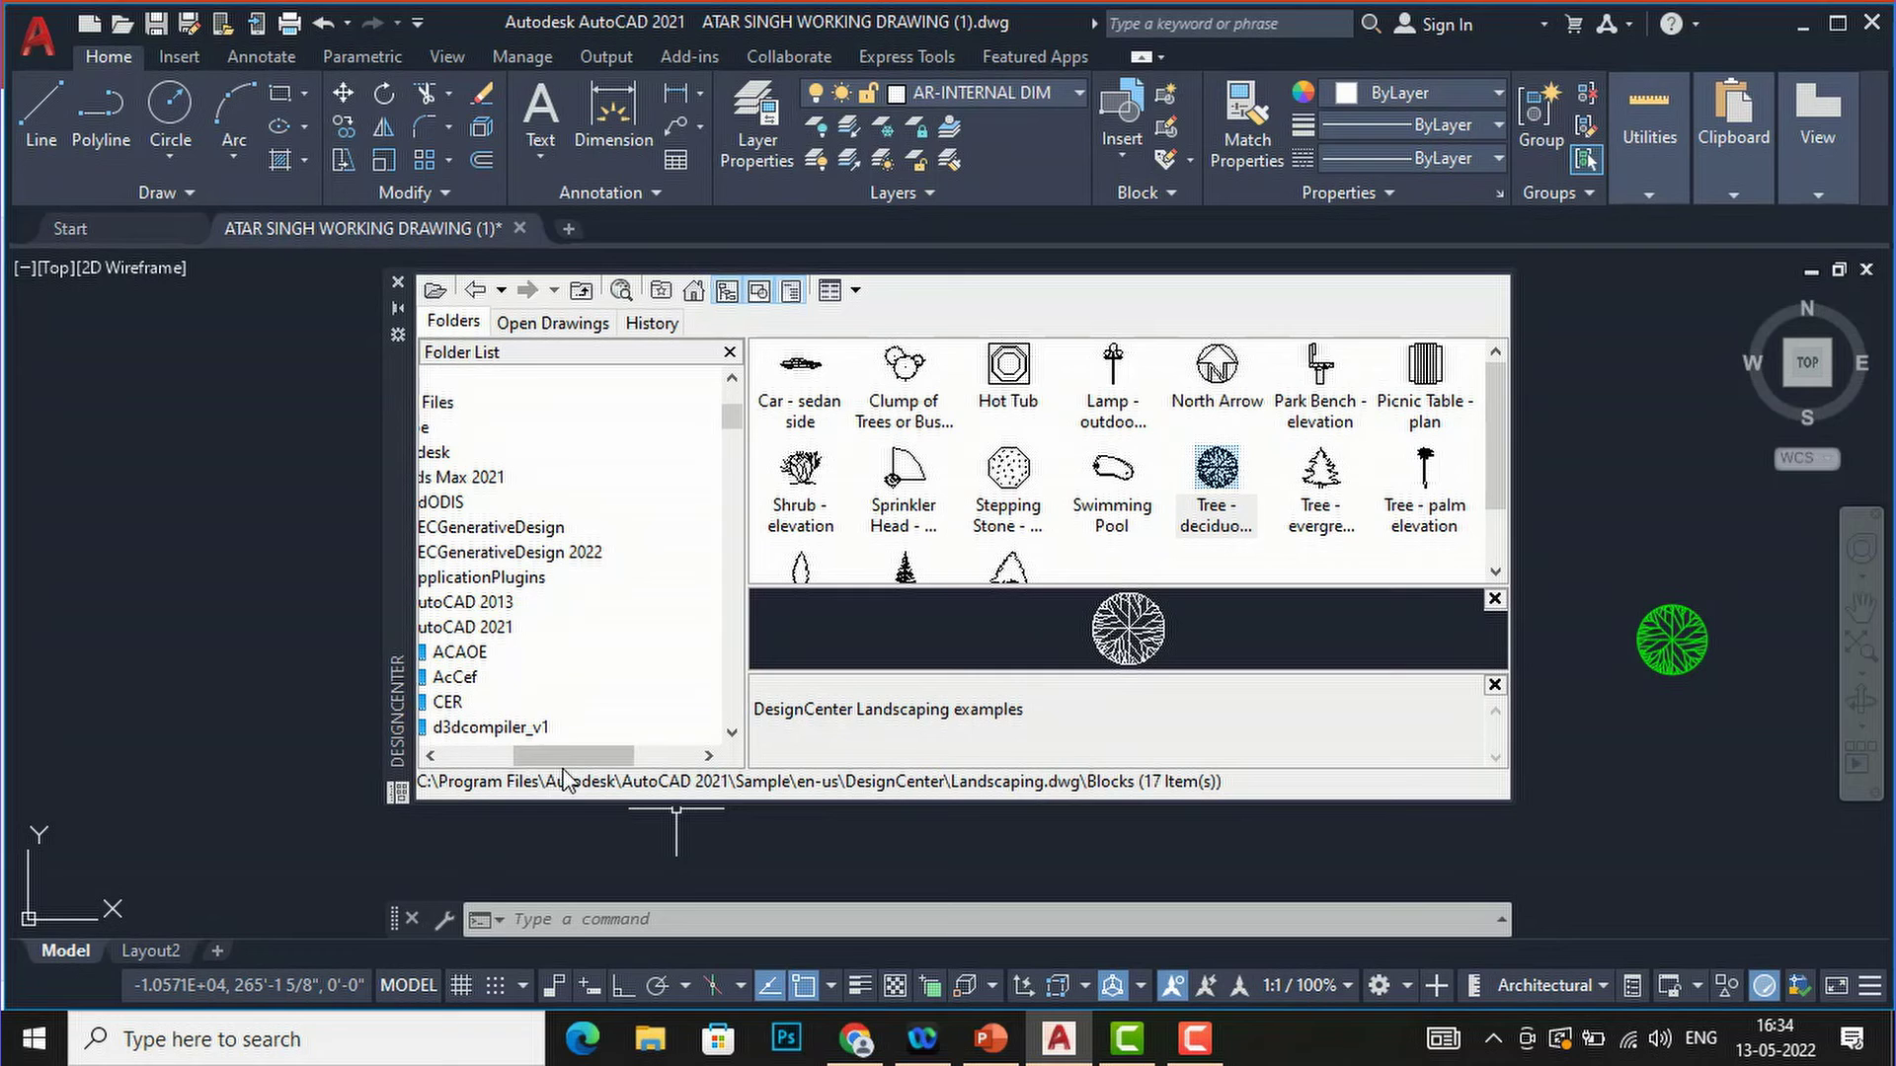
left_click_drag(549, 756, 480, 778)
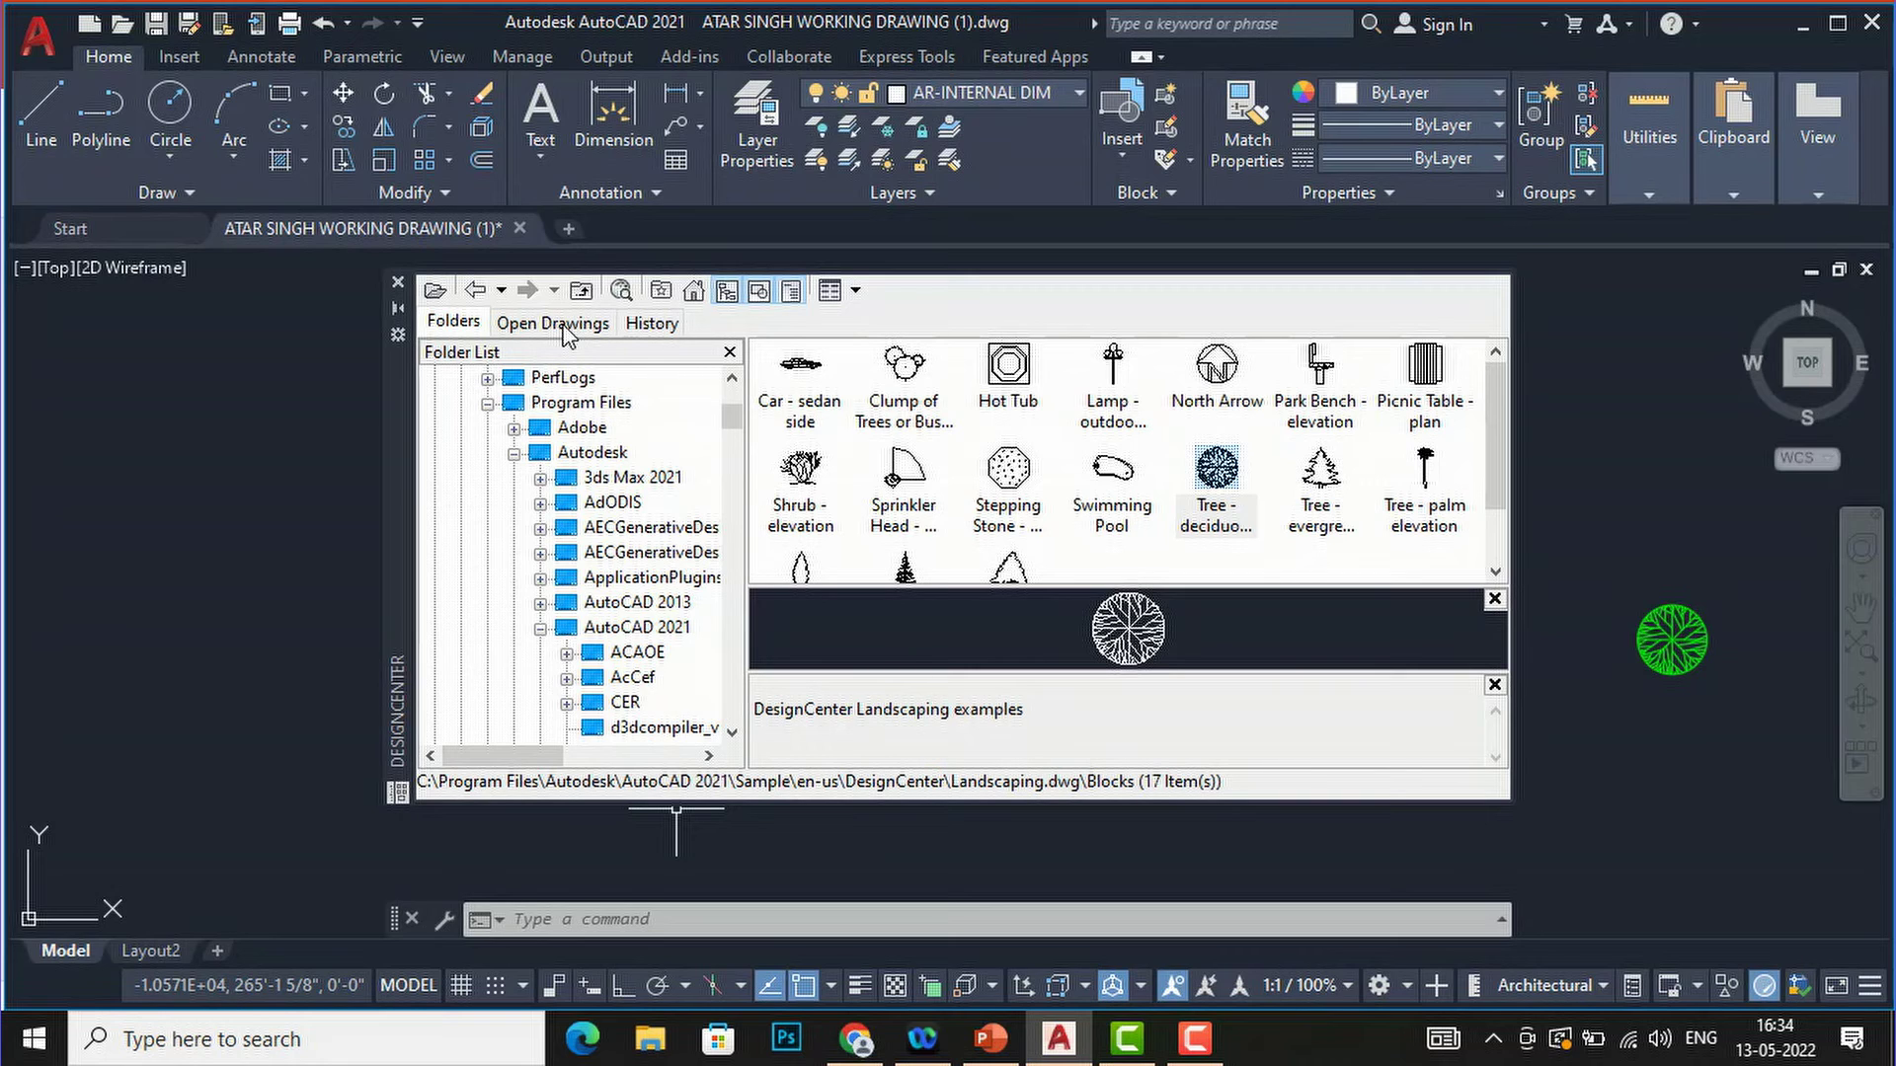
left_click(567, 332)
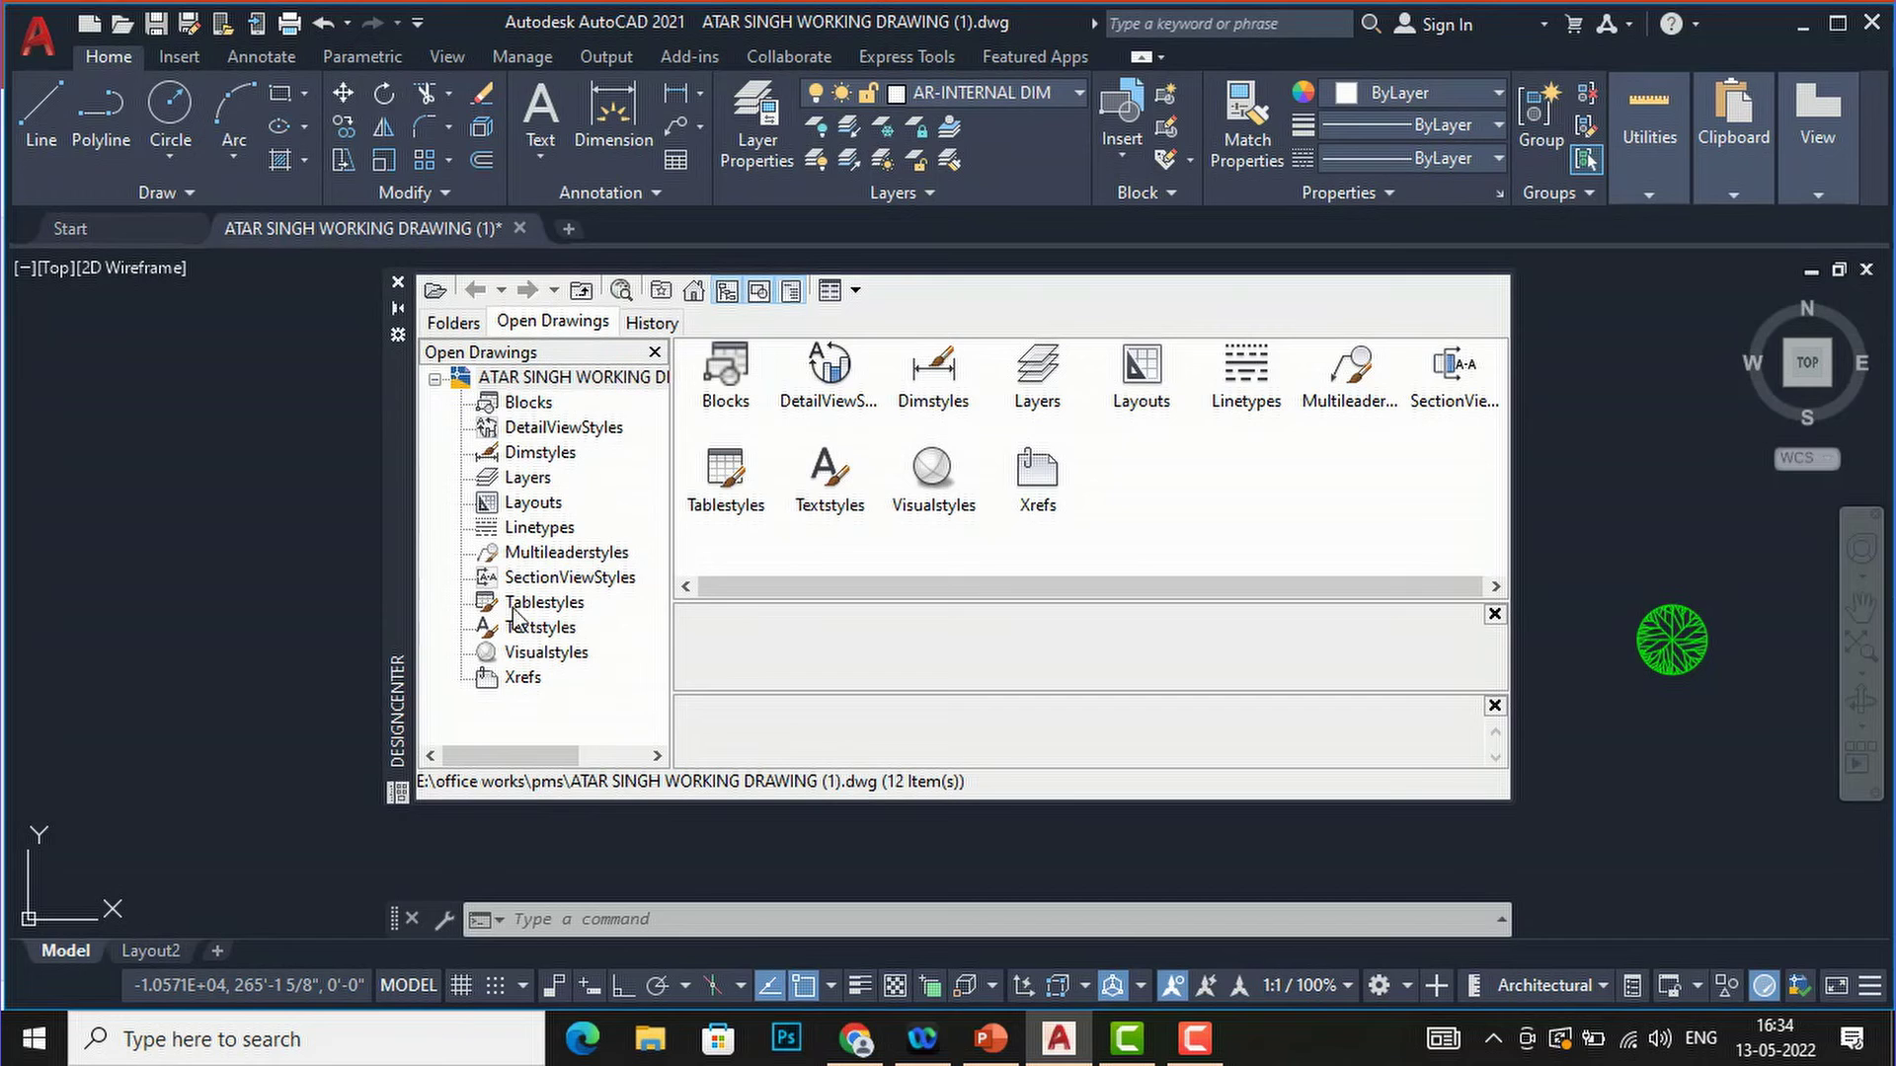
left_click(669, 333)
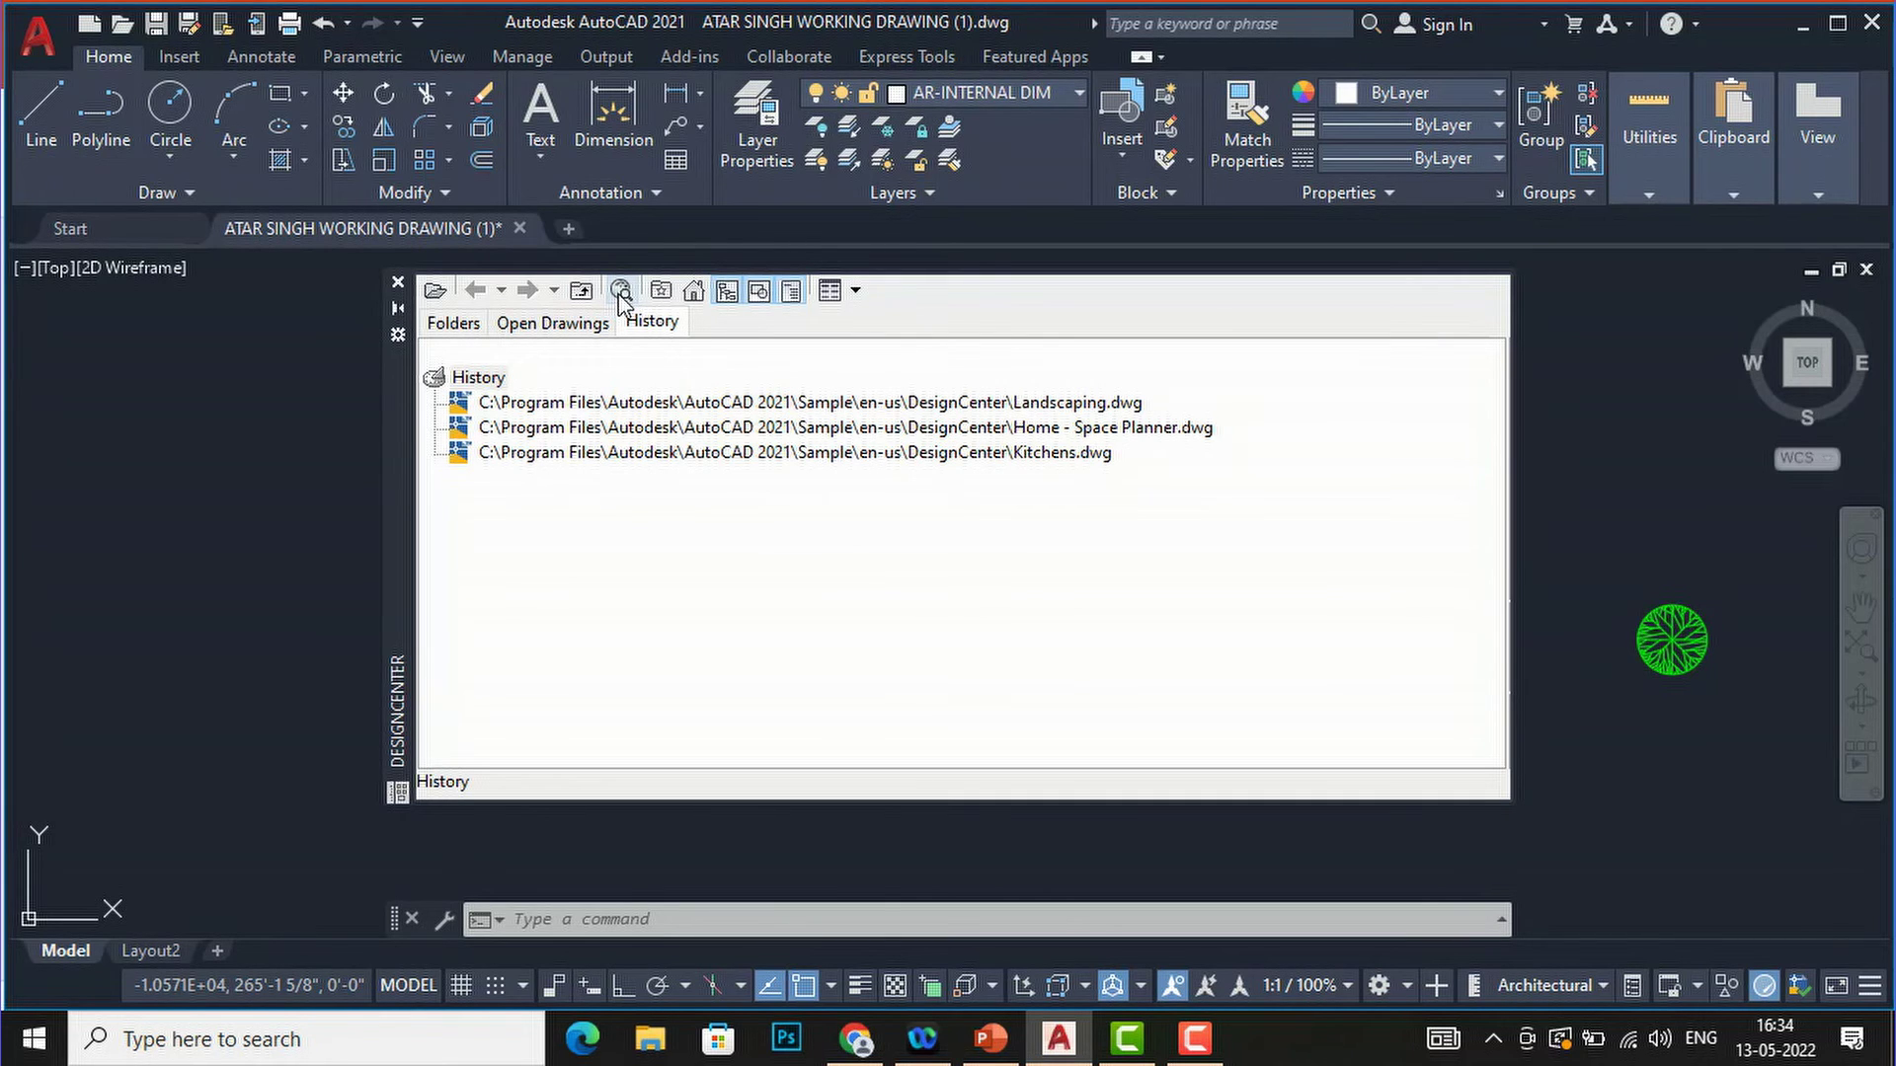
left_click(470, 334)
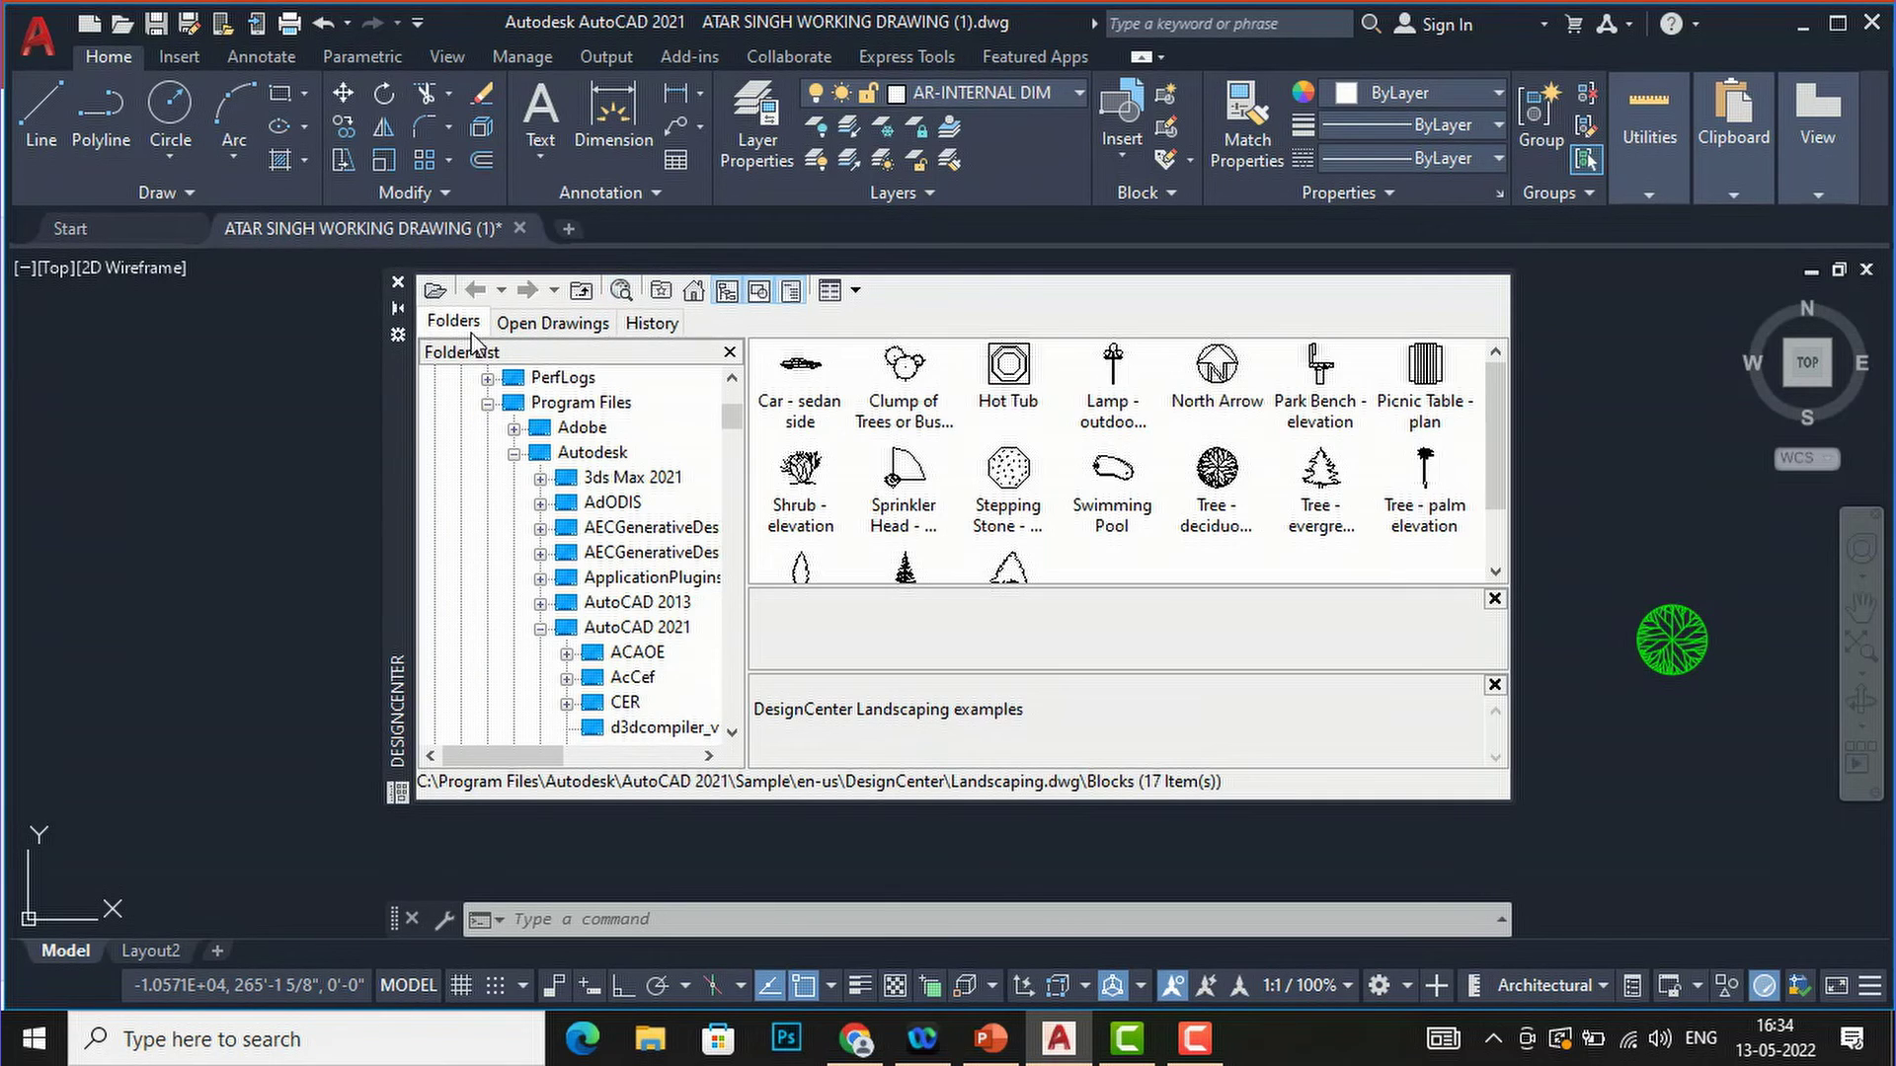
left_click(623, 292)
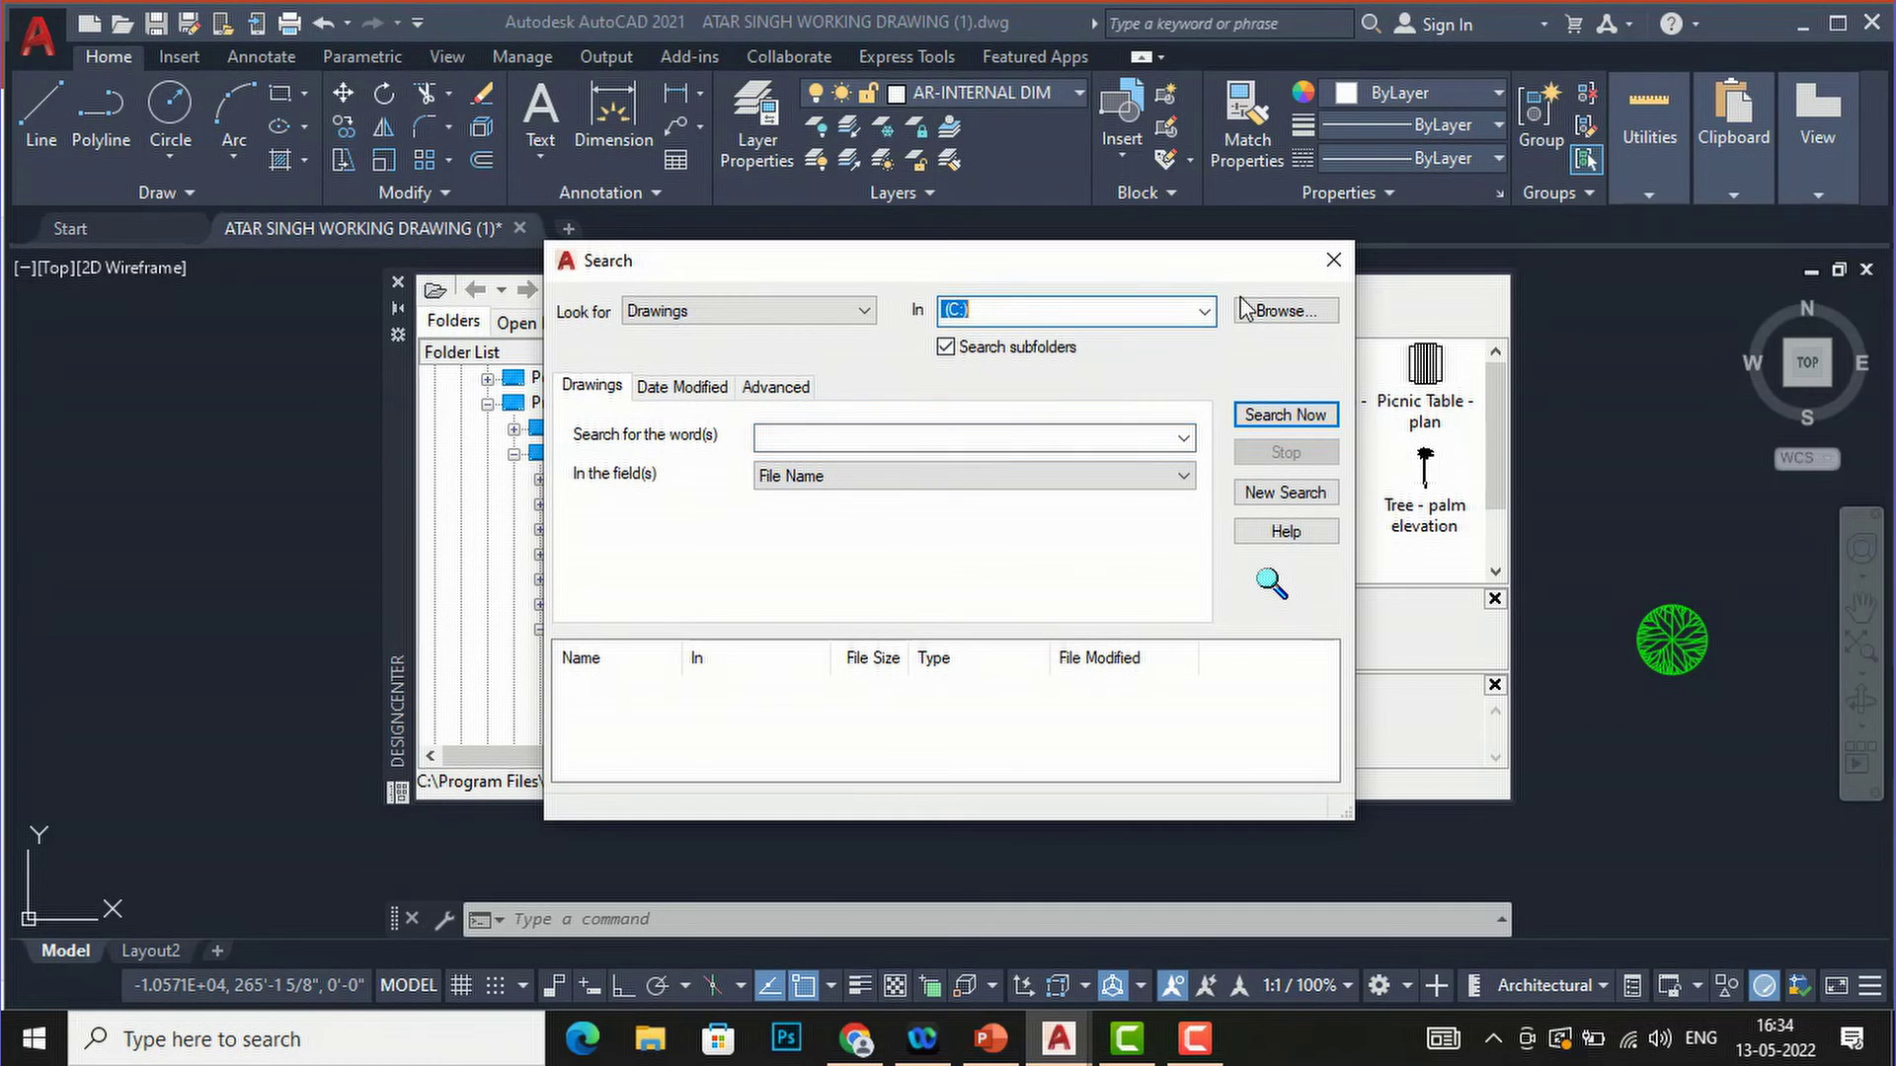
left_click(1203, 312)
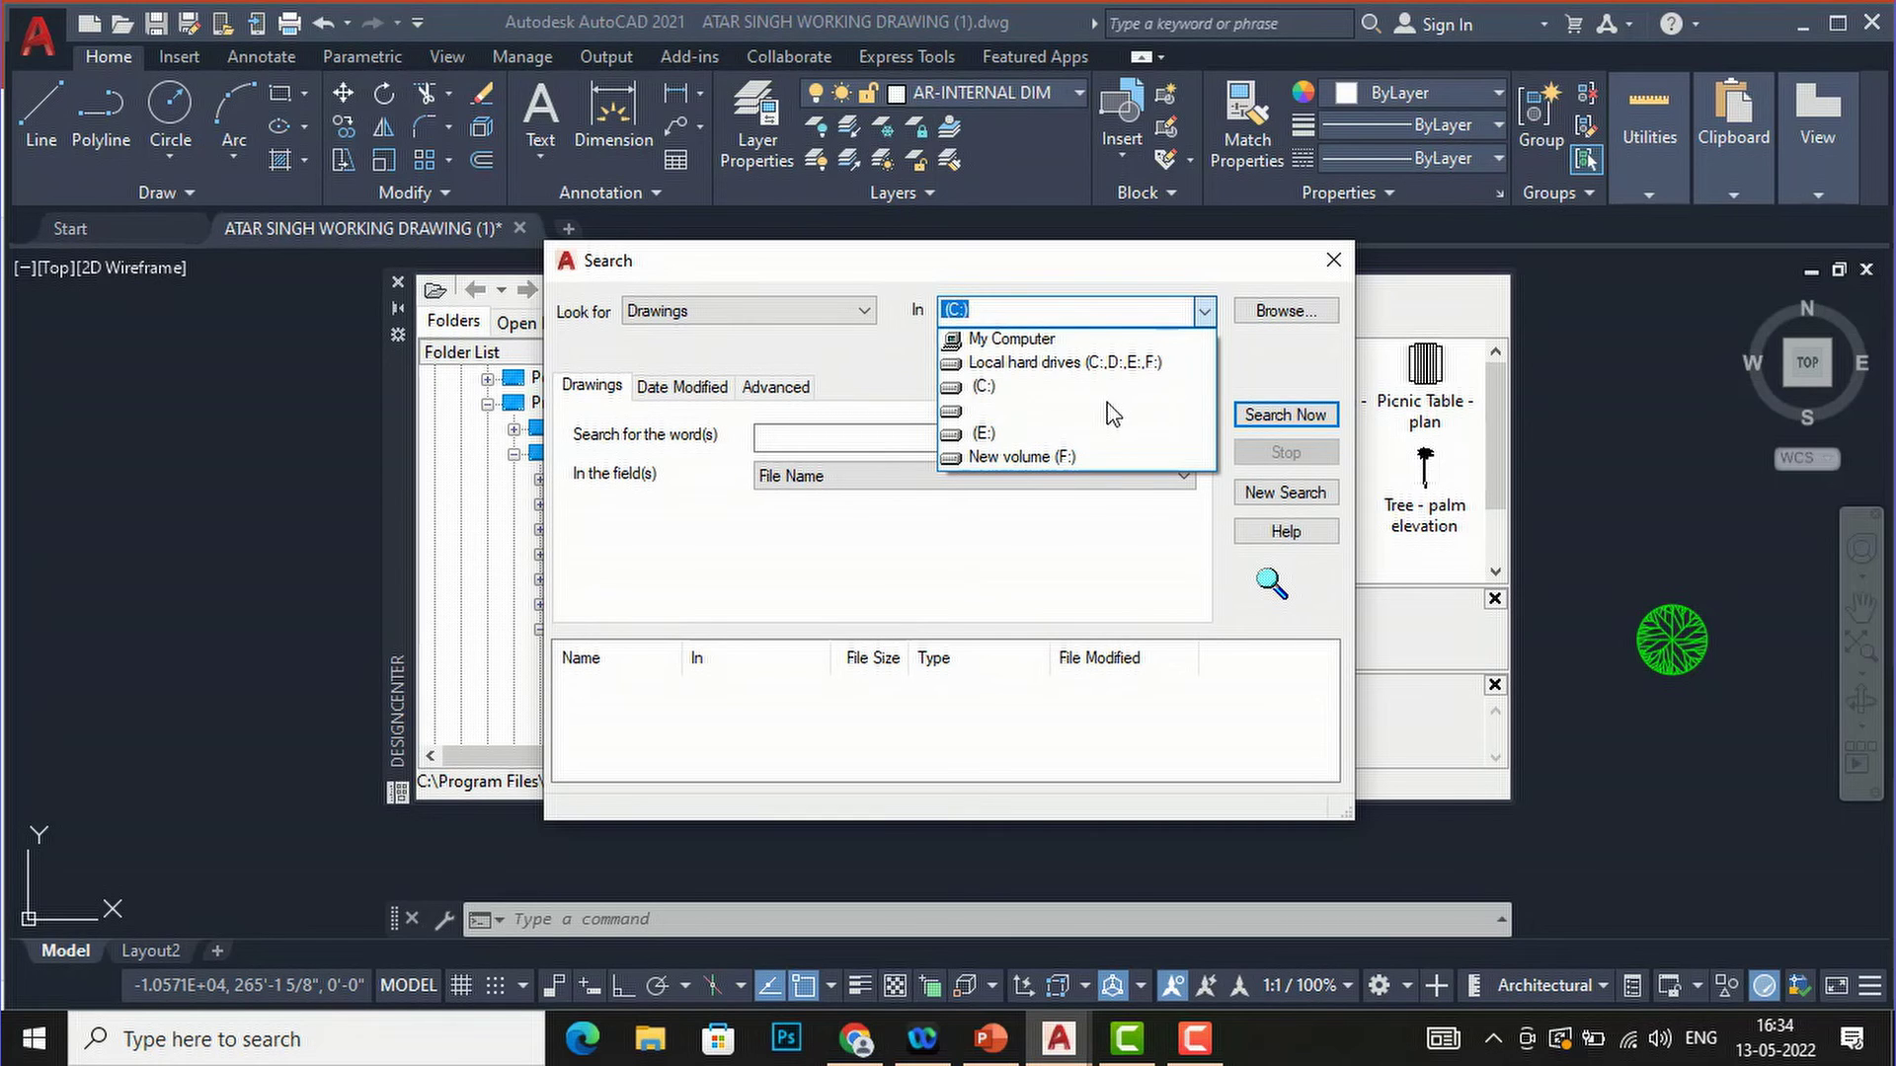
left_click(1004, 342)
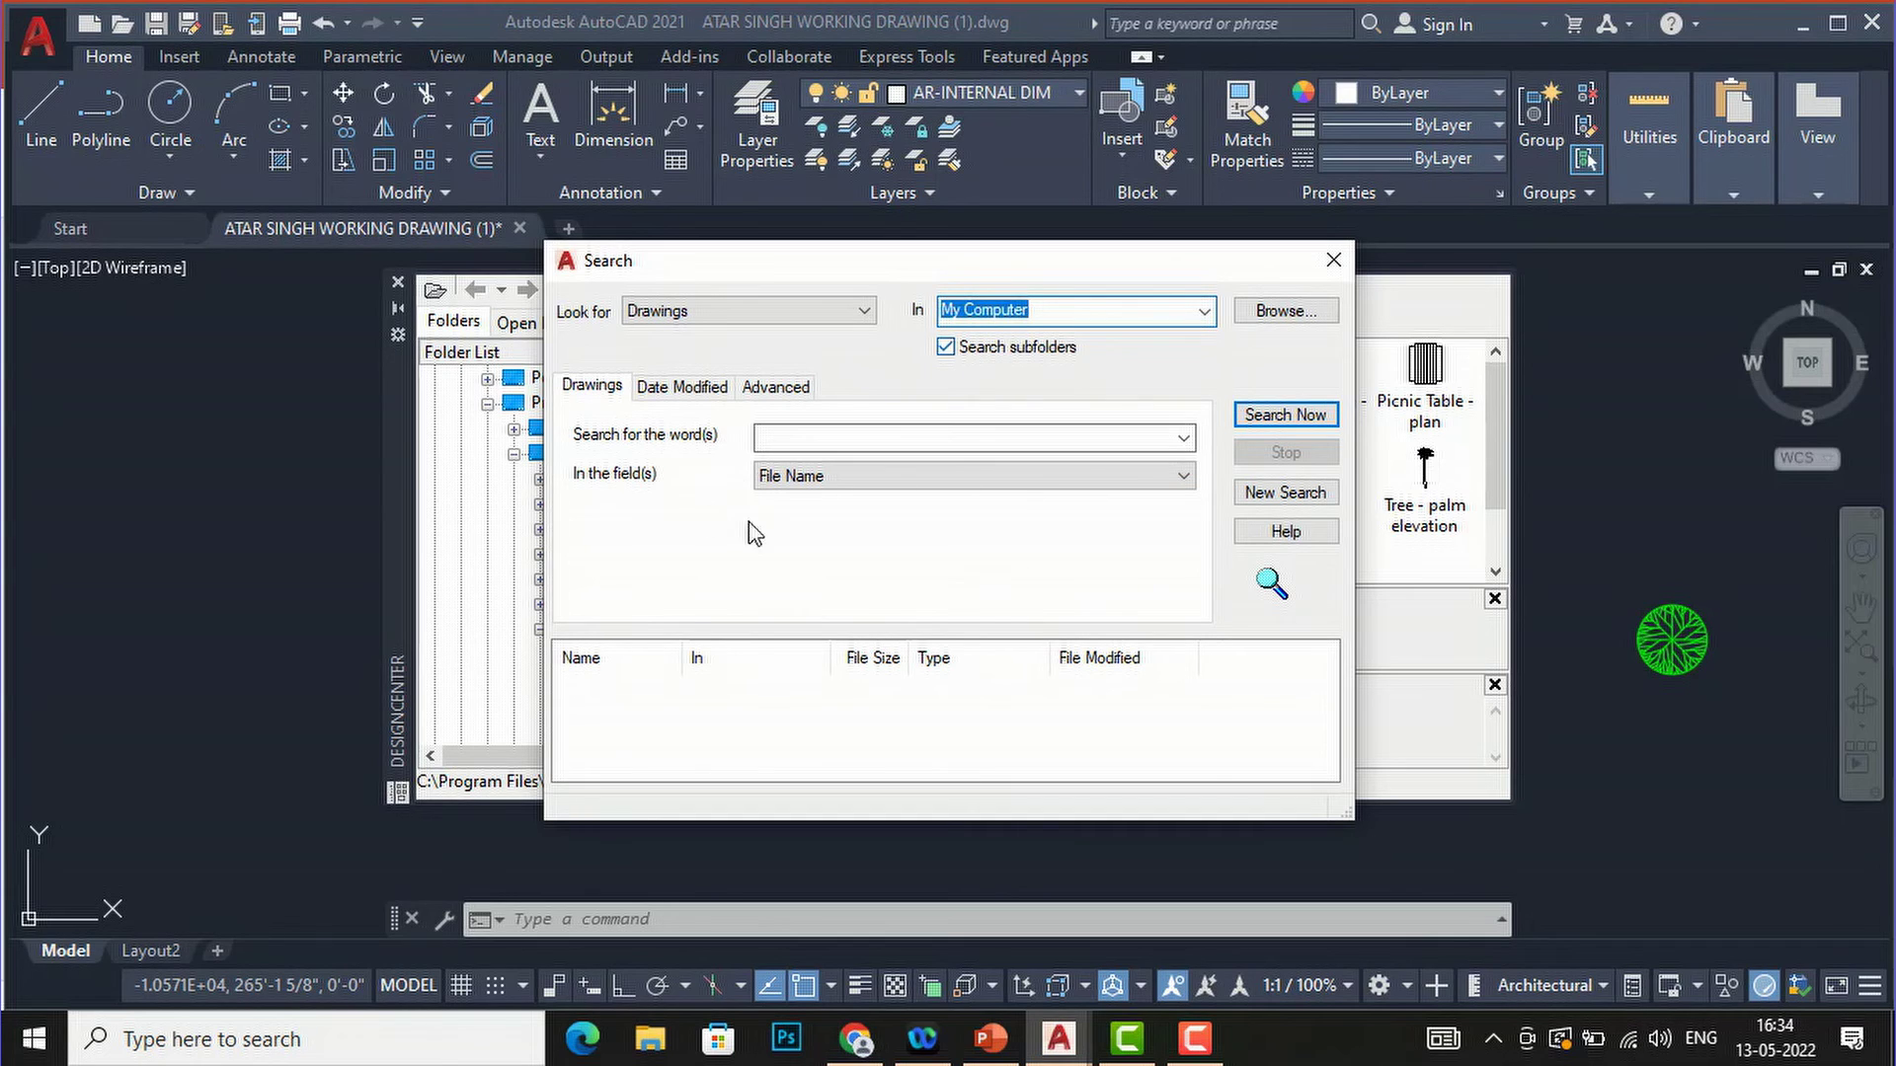
left_click(1334, 261)
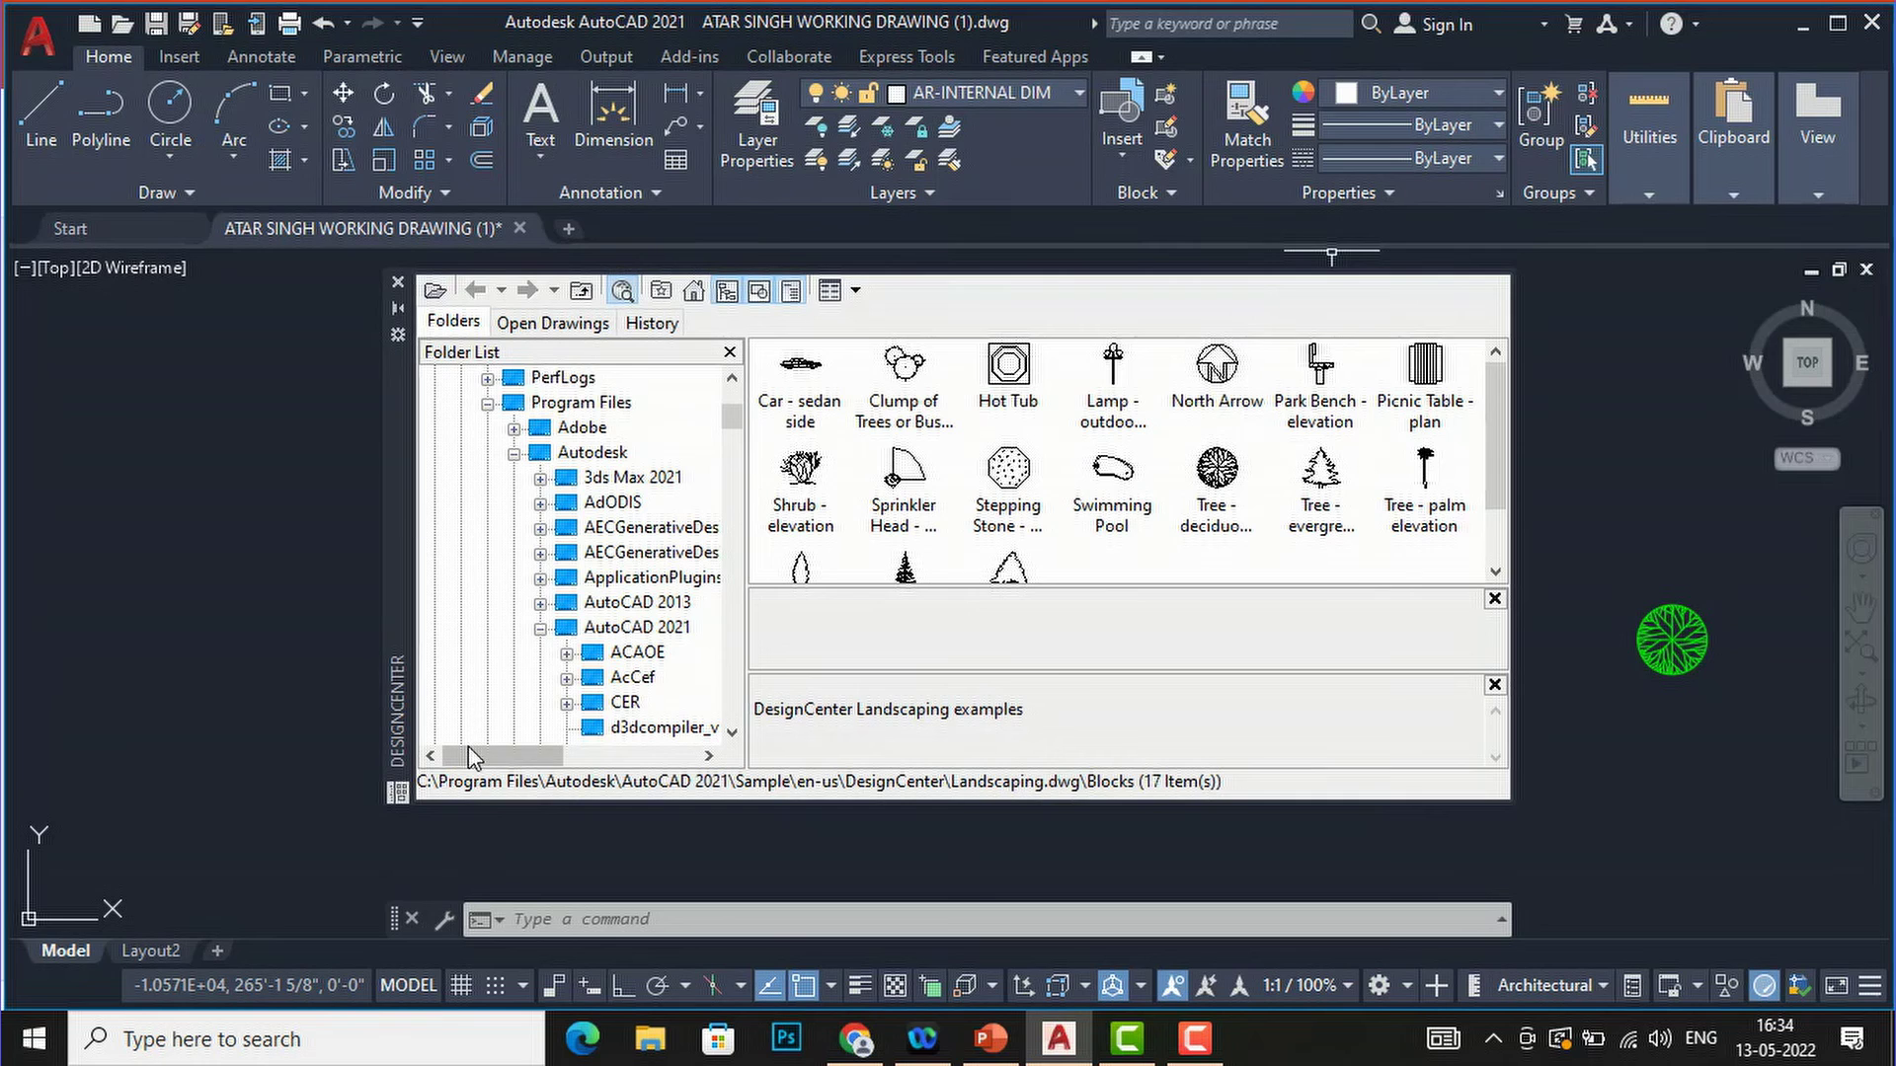
- Scroll the Folder List to Home - Space Planner.dwg and show its Layers, holding only layer 0
mouse_move(475, 756)
left_mouse_down()
mouse_move(533, 780)
mouse_move(480, 768)
left_mouse_up()
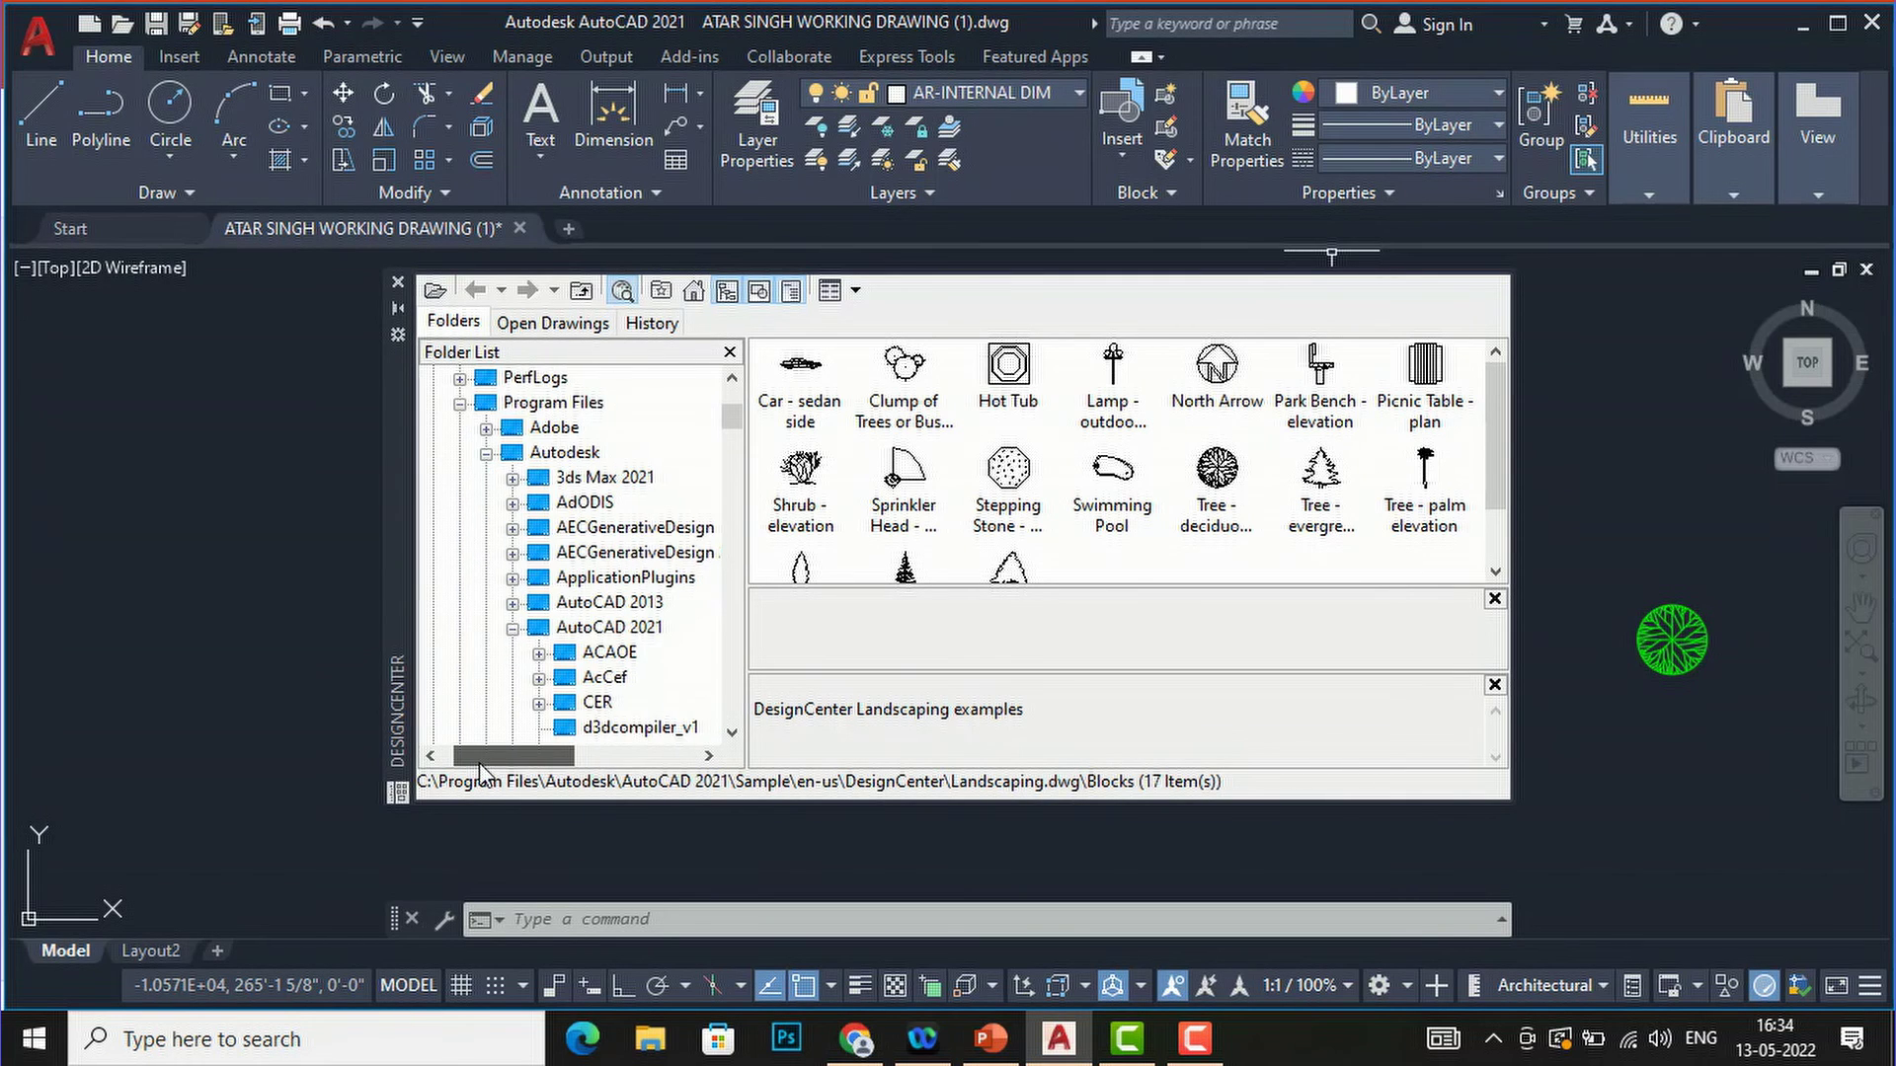
scroll(656, 528, "down", 8)
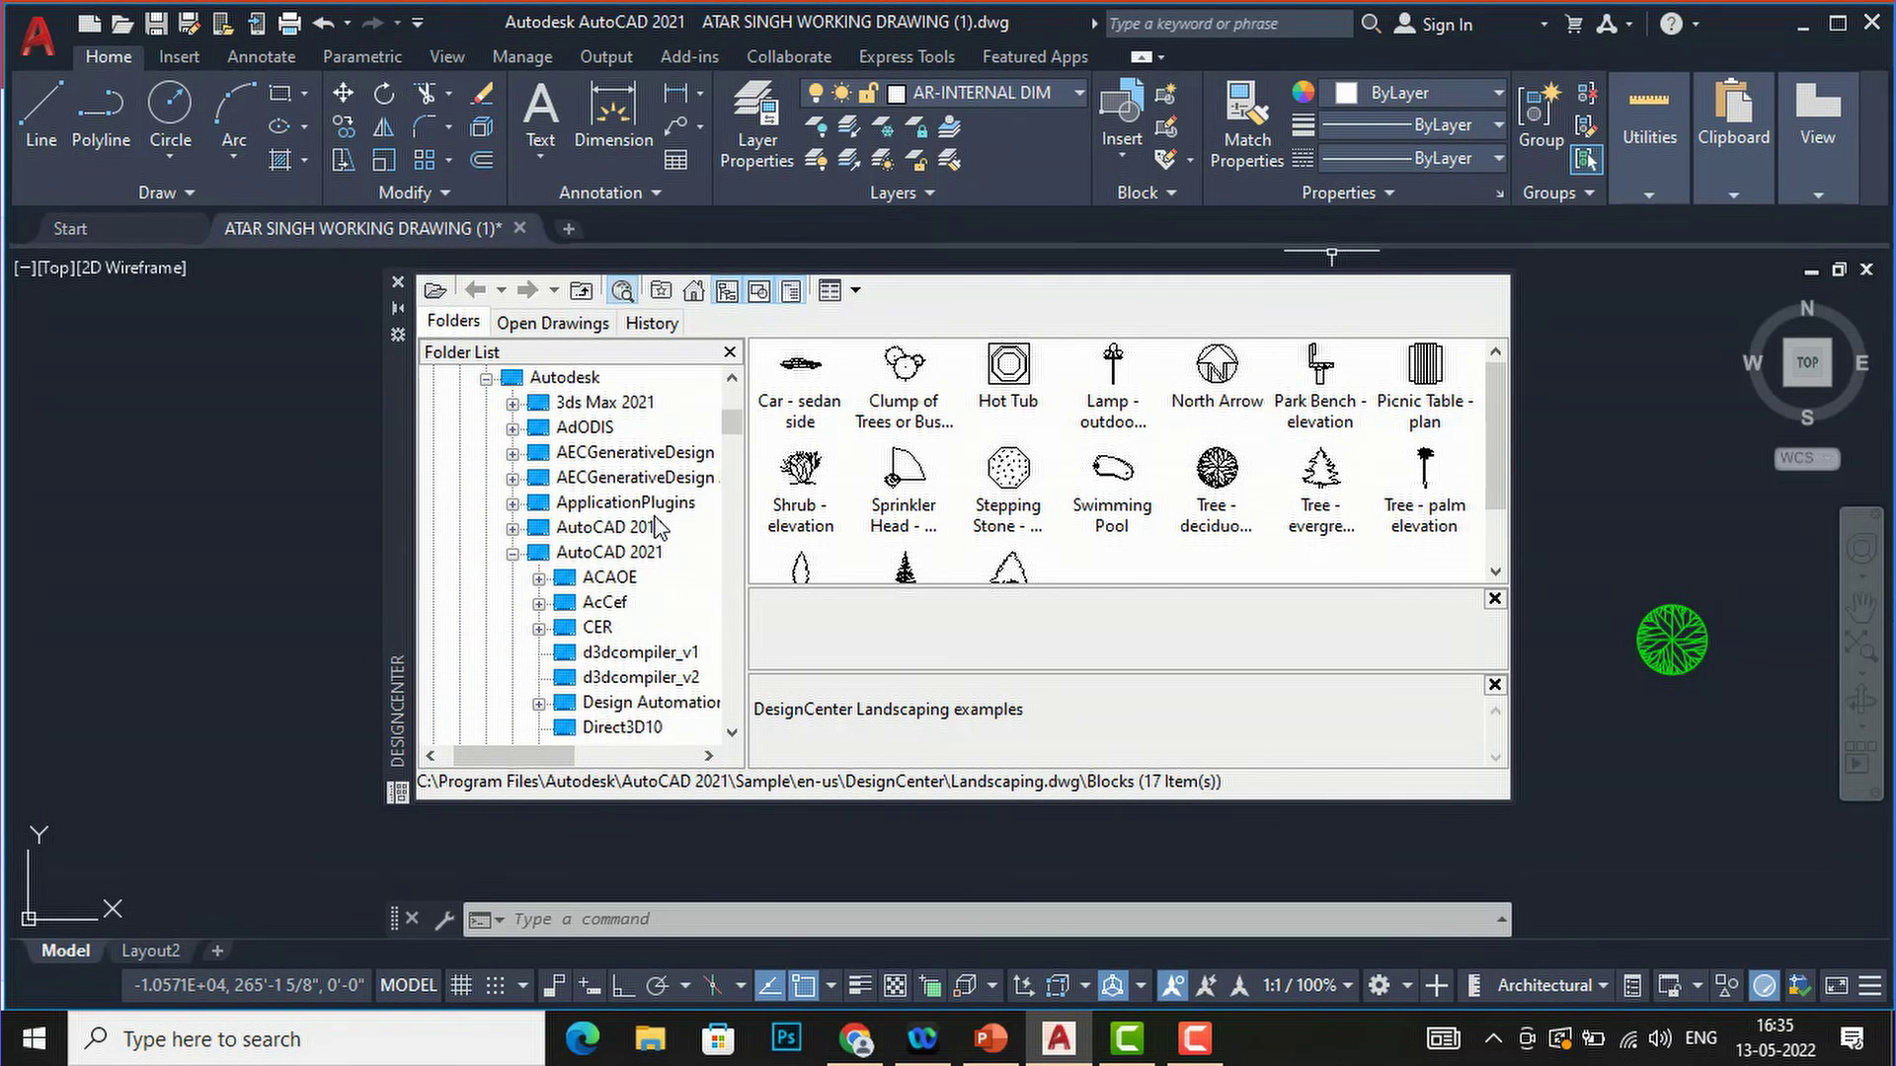
scroll(657, 528, "down", 2)
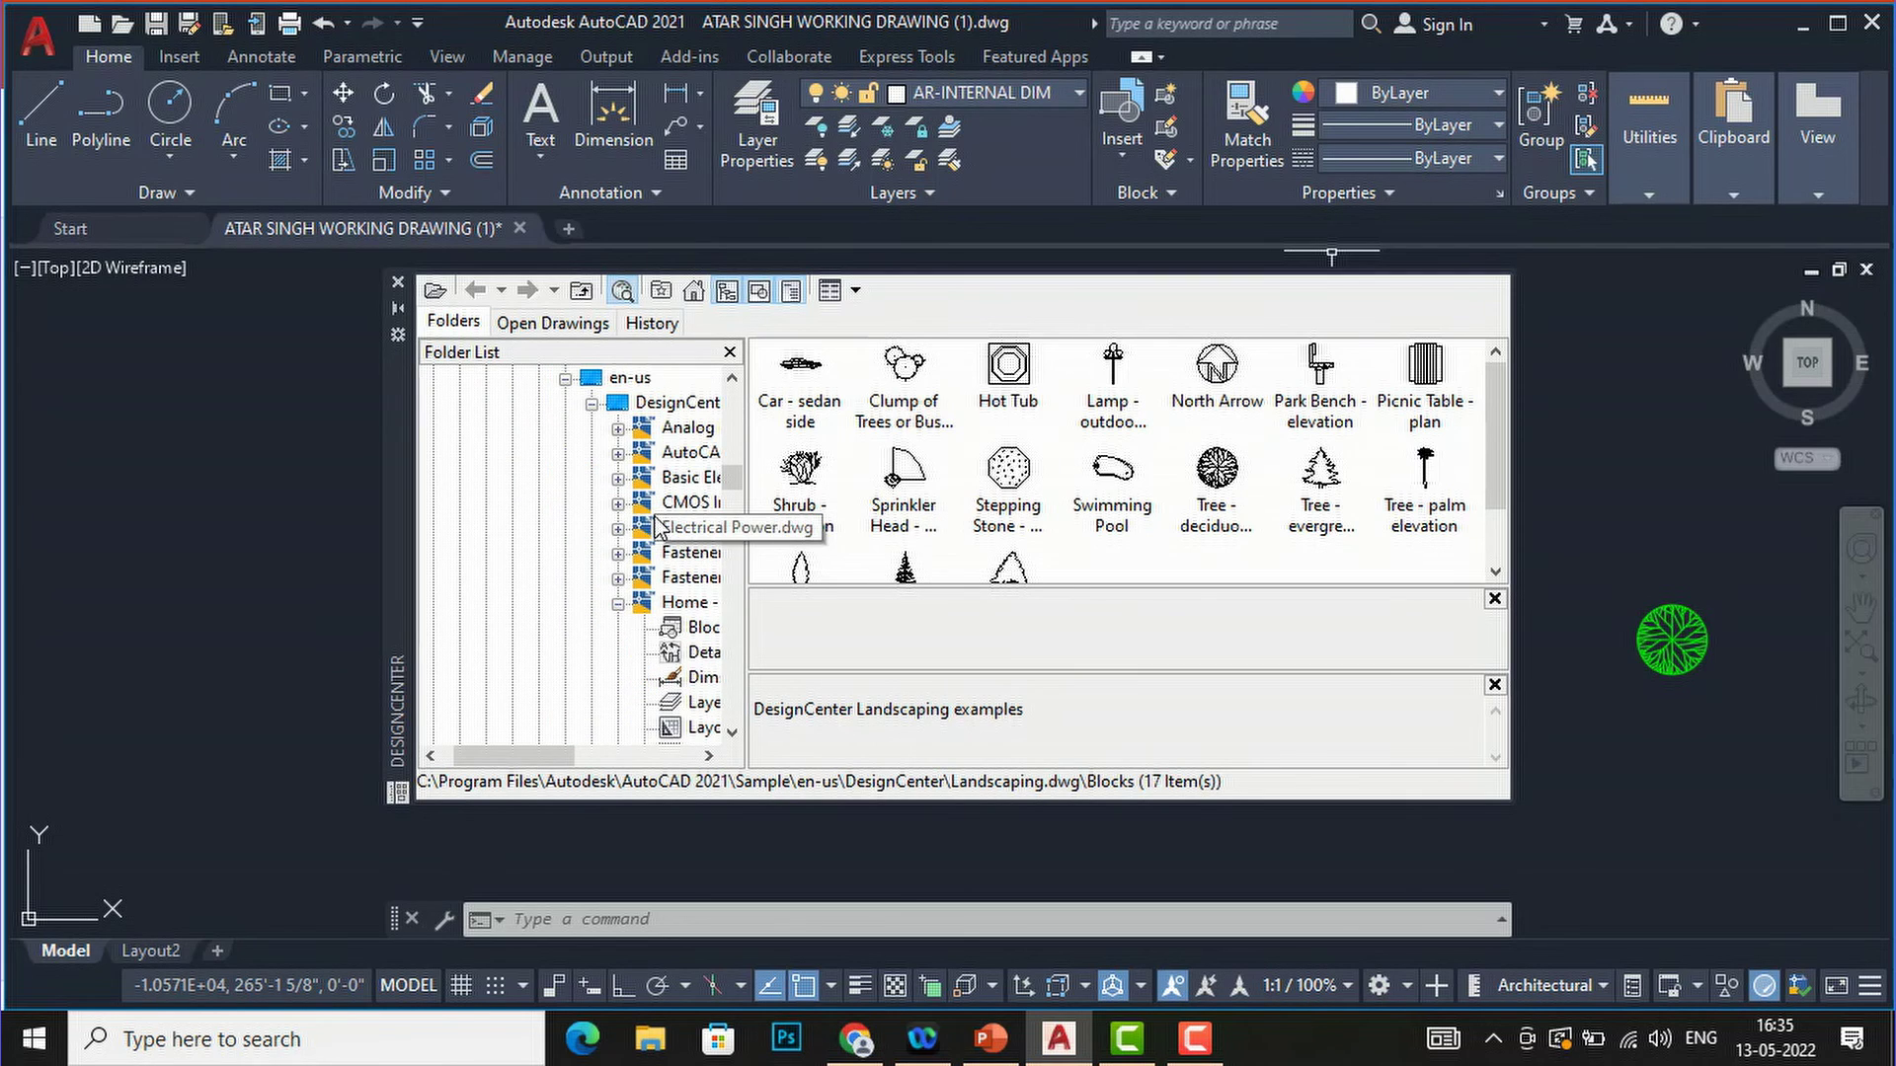
left_click_drag(520, 755, 584, 756)
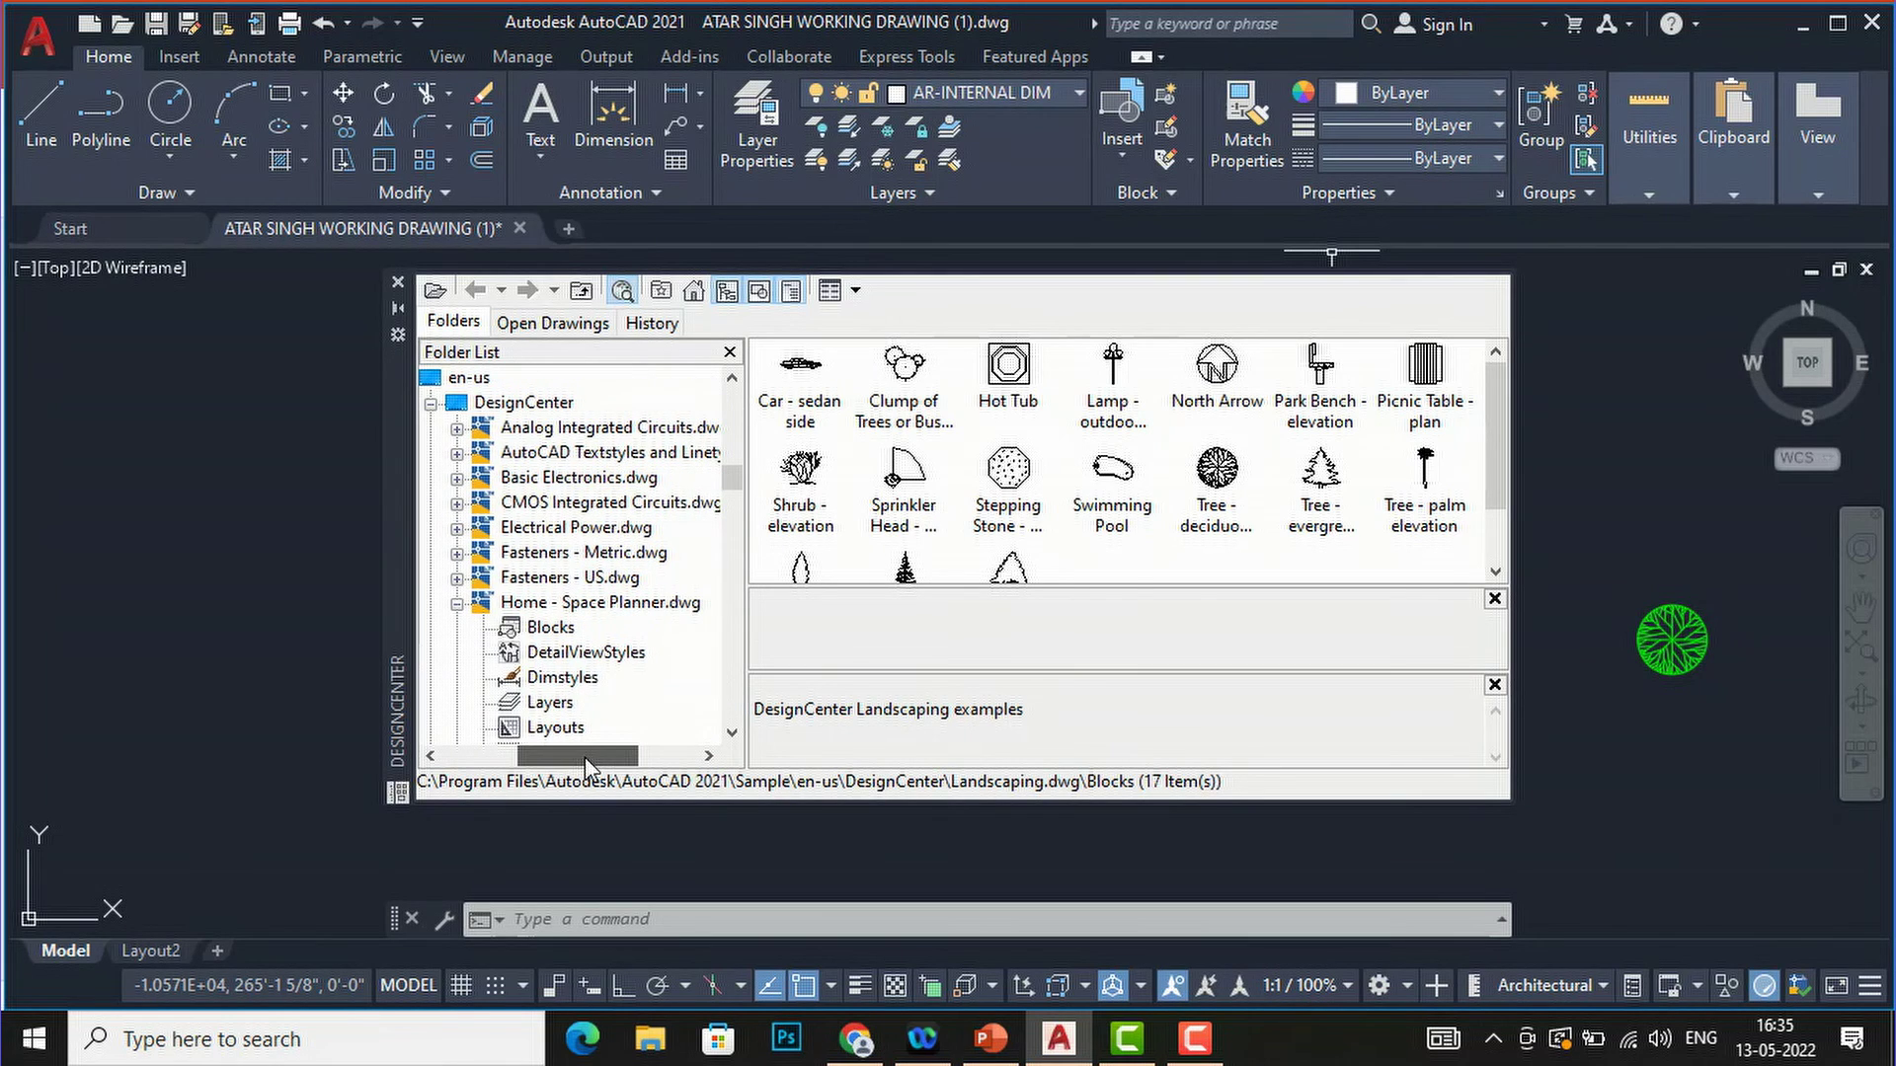
left_click(553, 703)
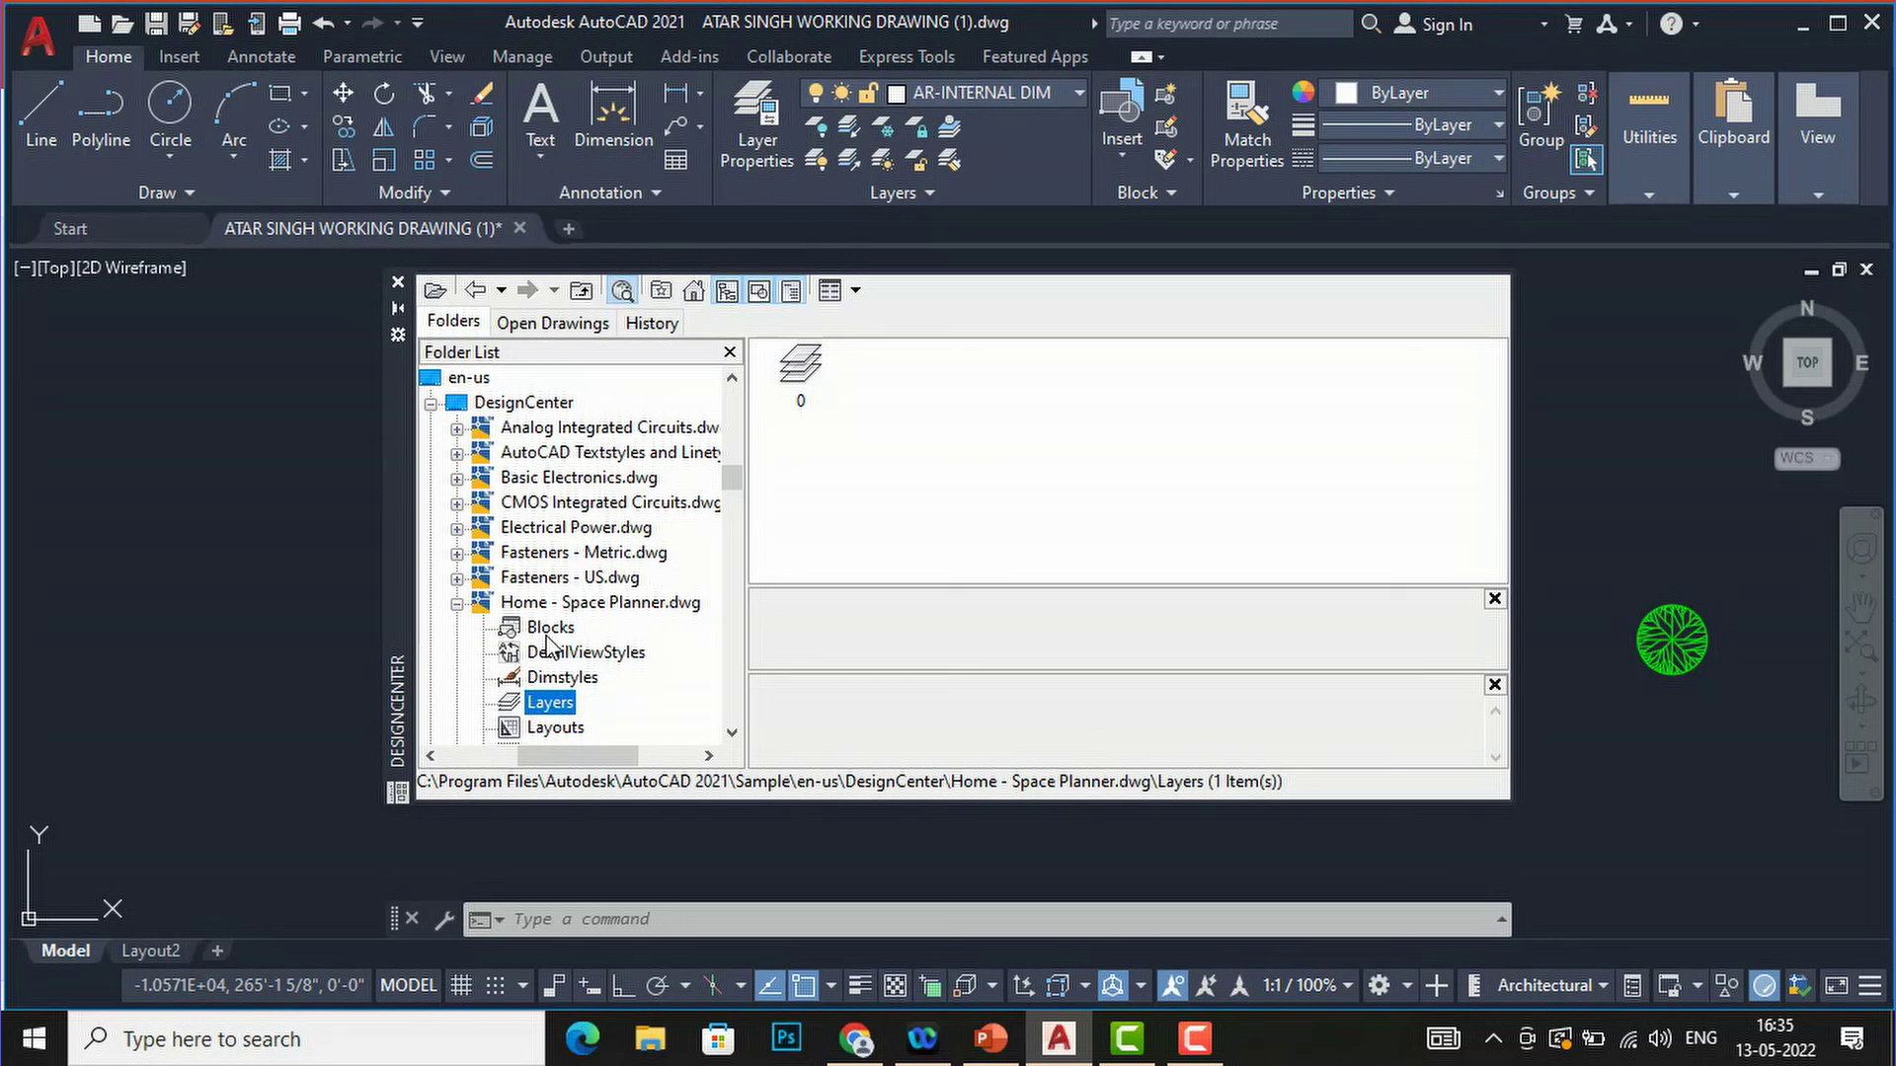
- Select Kitchens.dwg and open its Layers, which list only layer 0
scroll(549, 574, "up", 3)
scroll(549, 568, "down", 8)
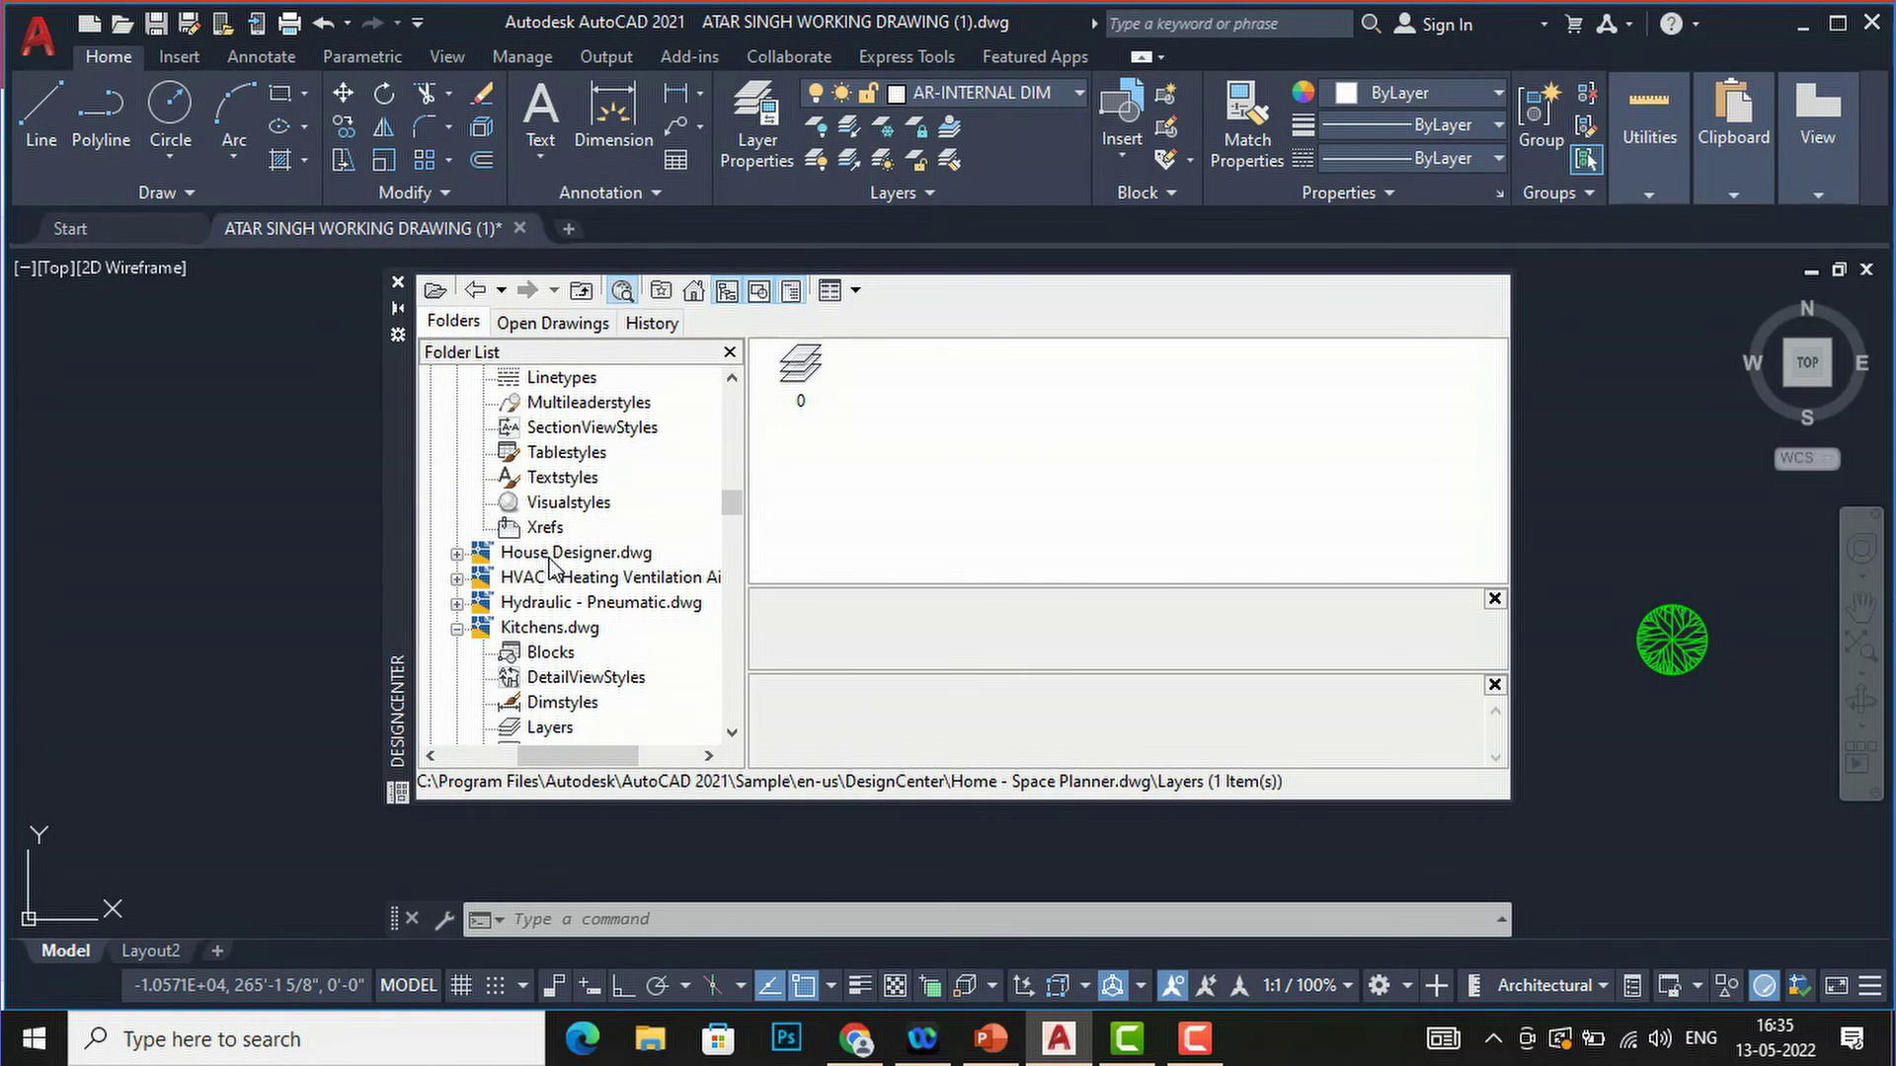
left_click(543, 628)
scroll(568, 504, "up", 4)
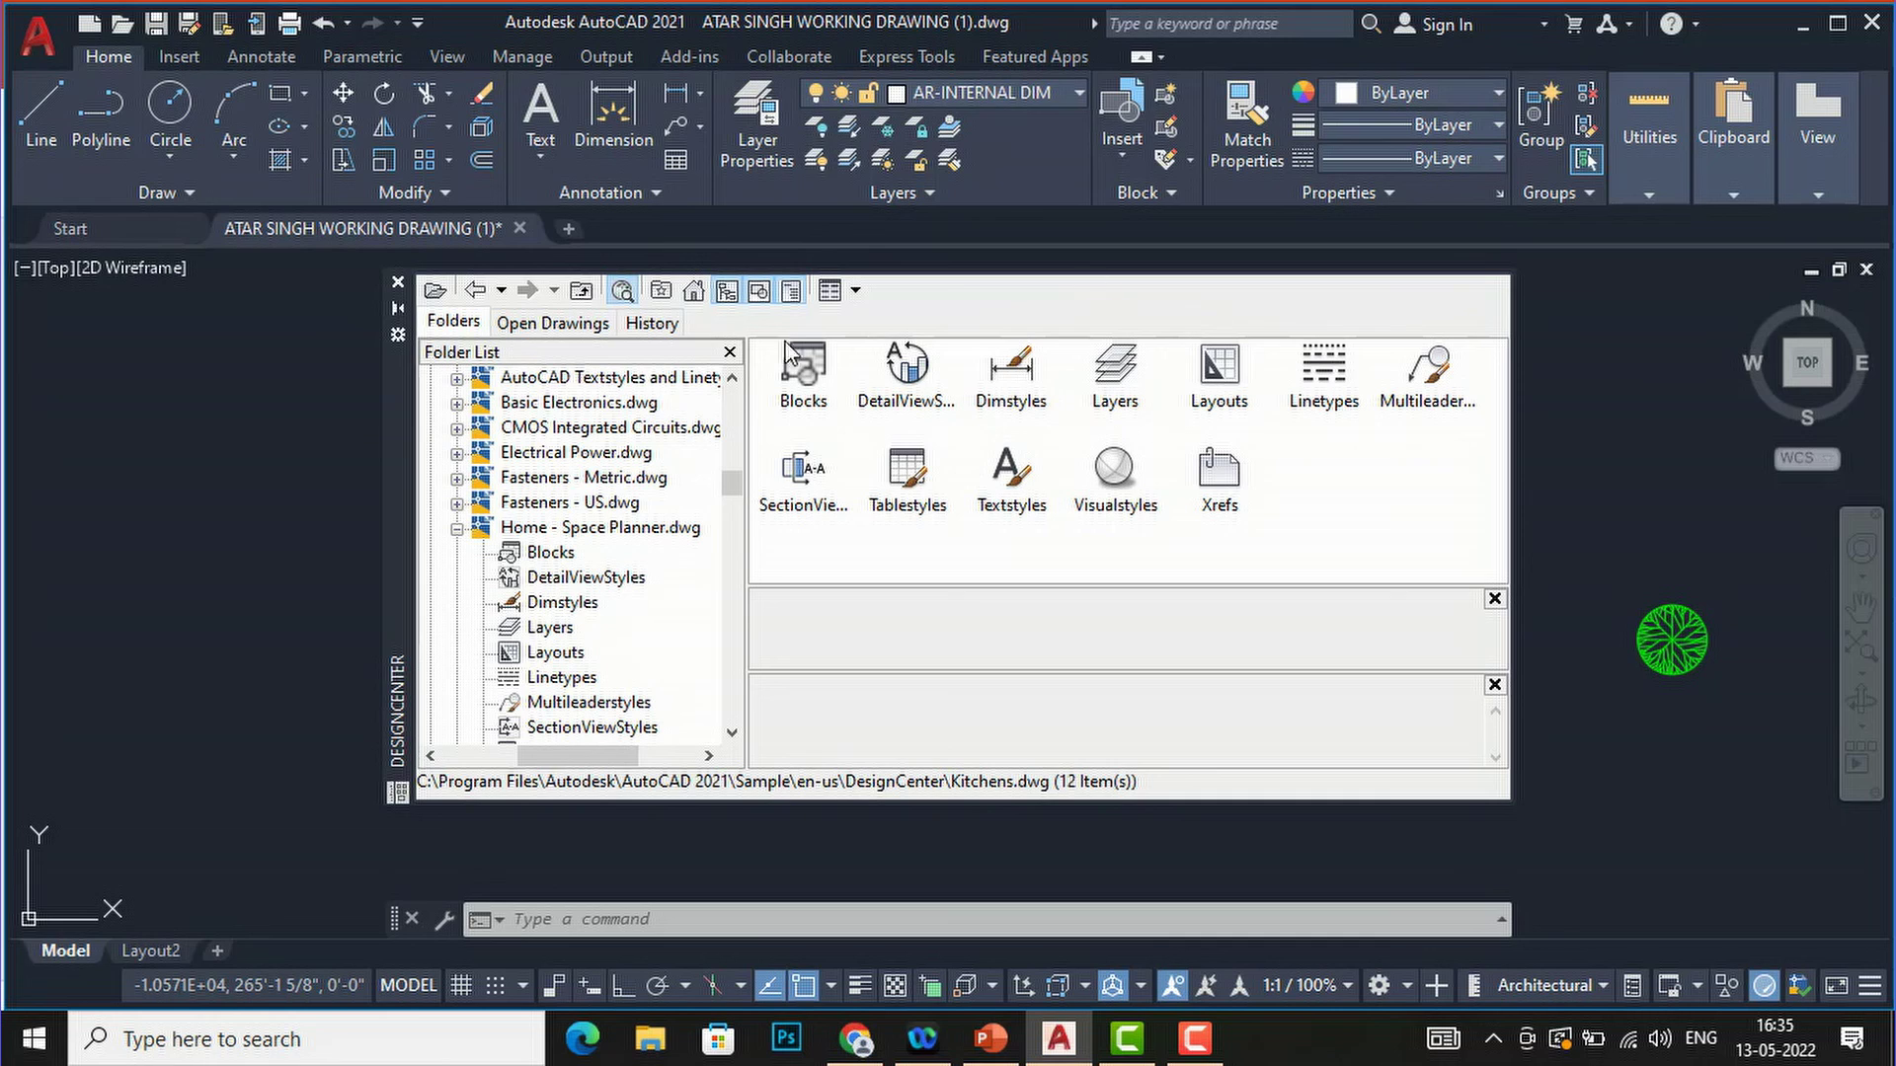
double_click(1114, 374)
scroll(550, 520, "up", 6)
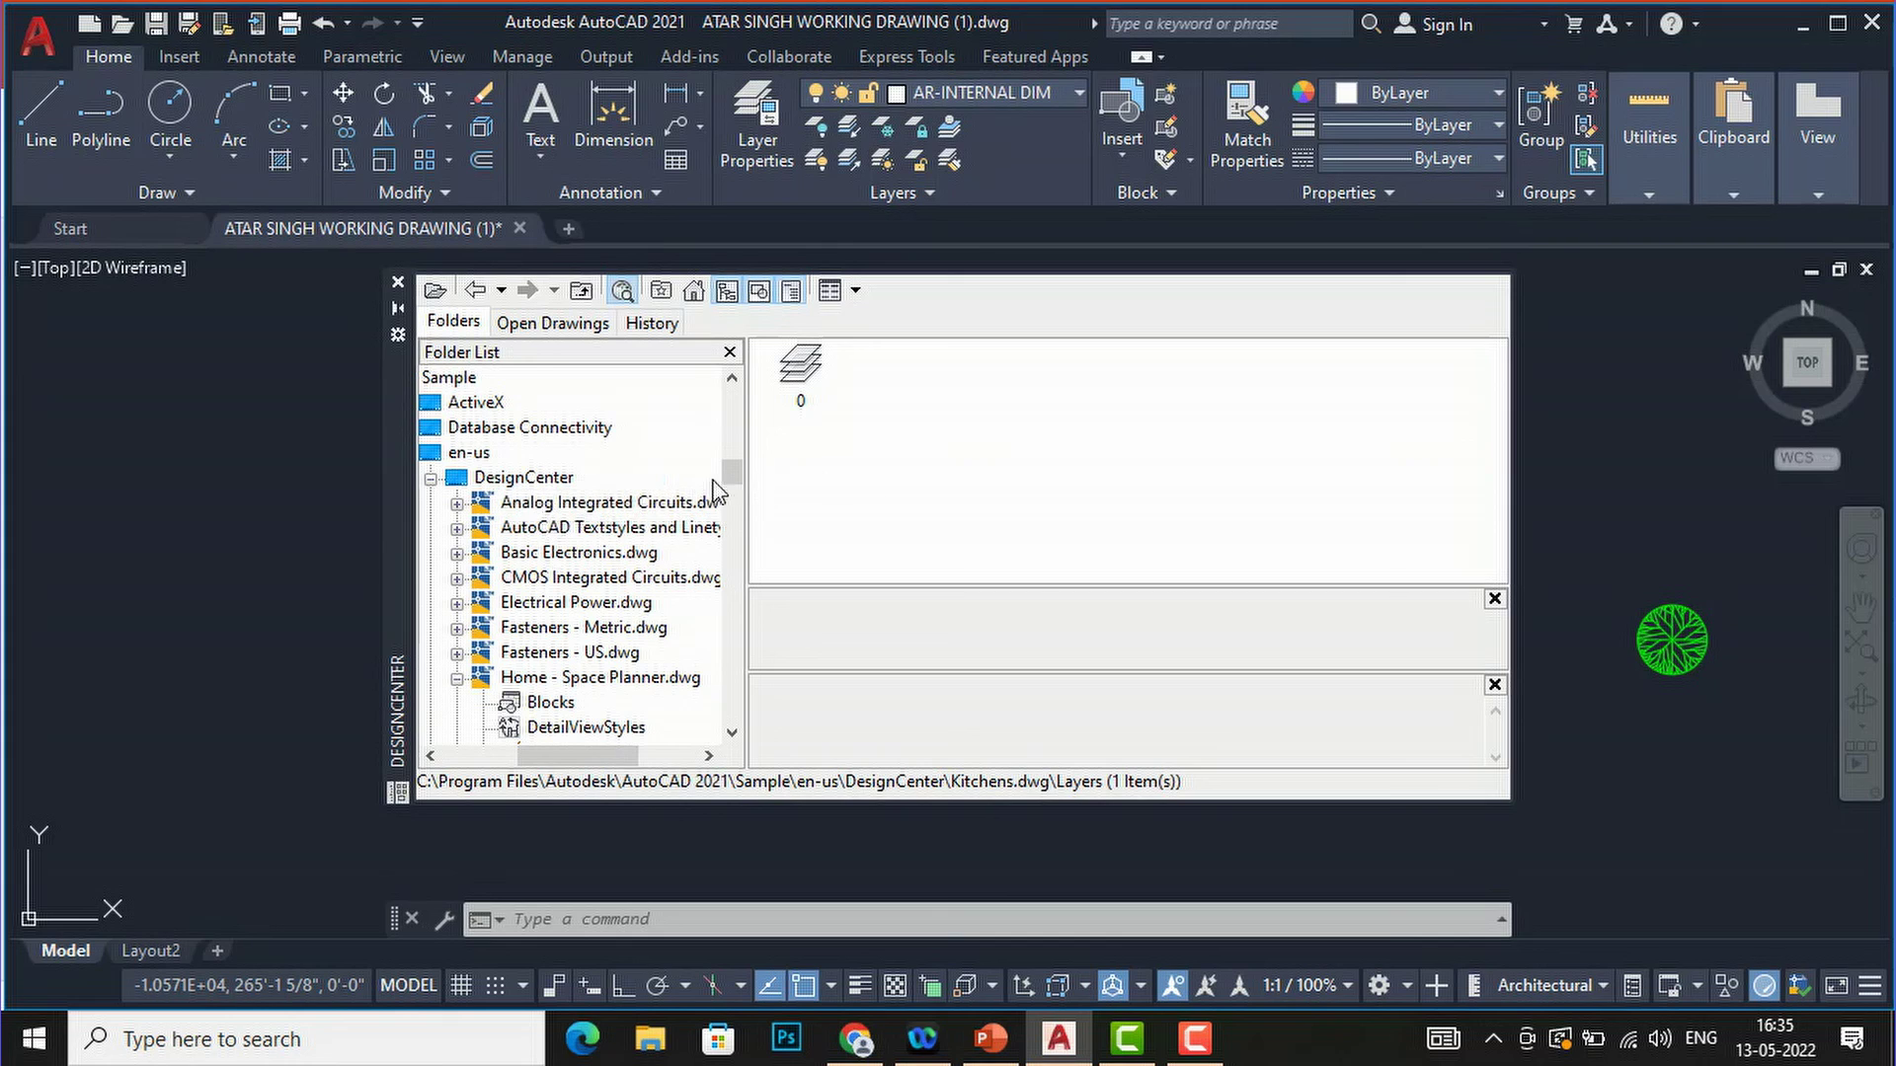
scroll(578, 489, "up", 15)
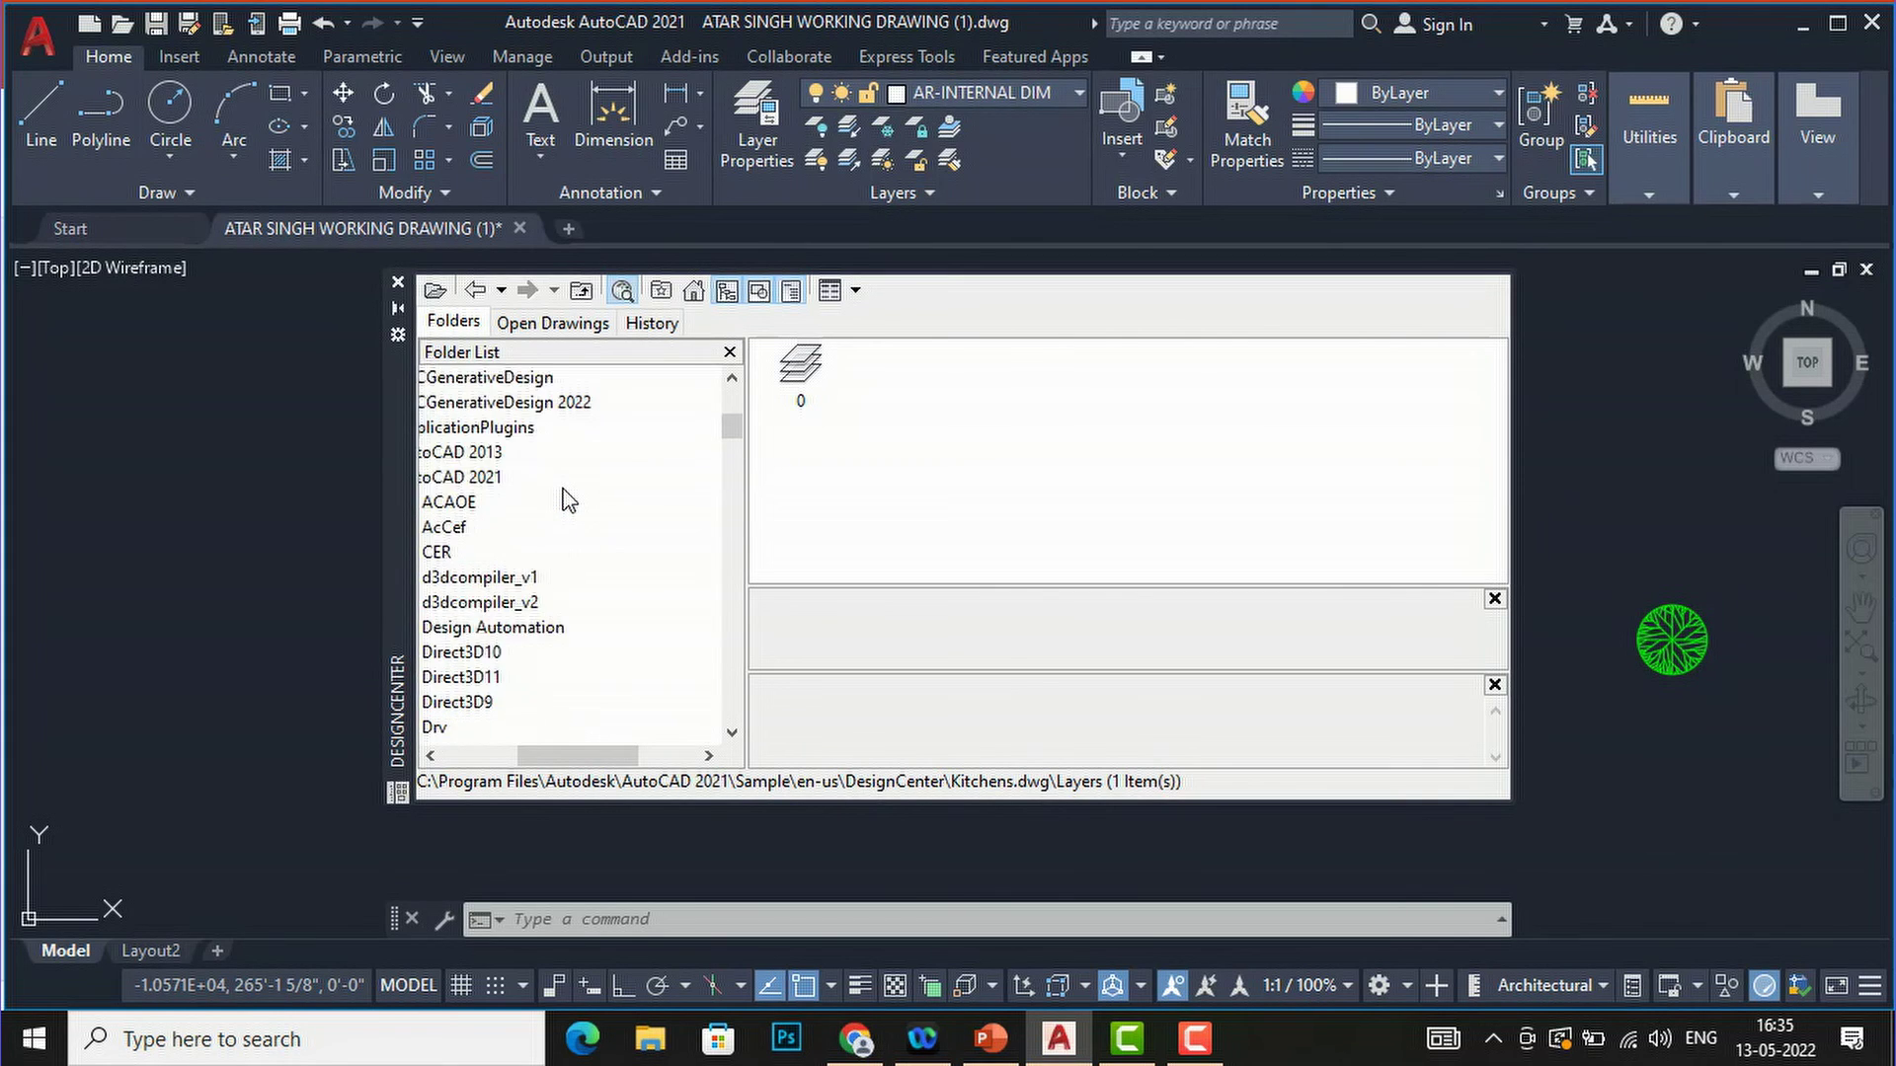